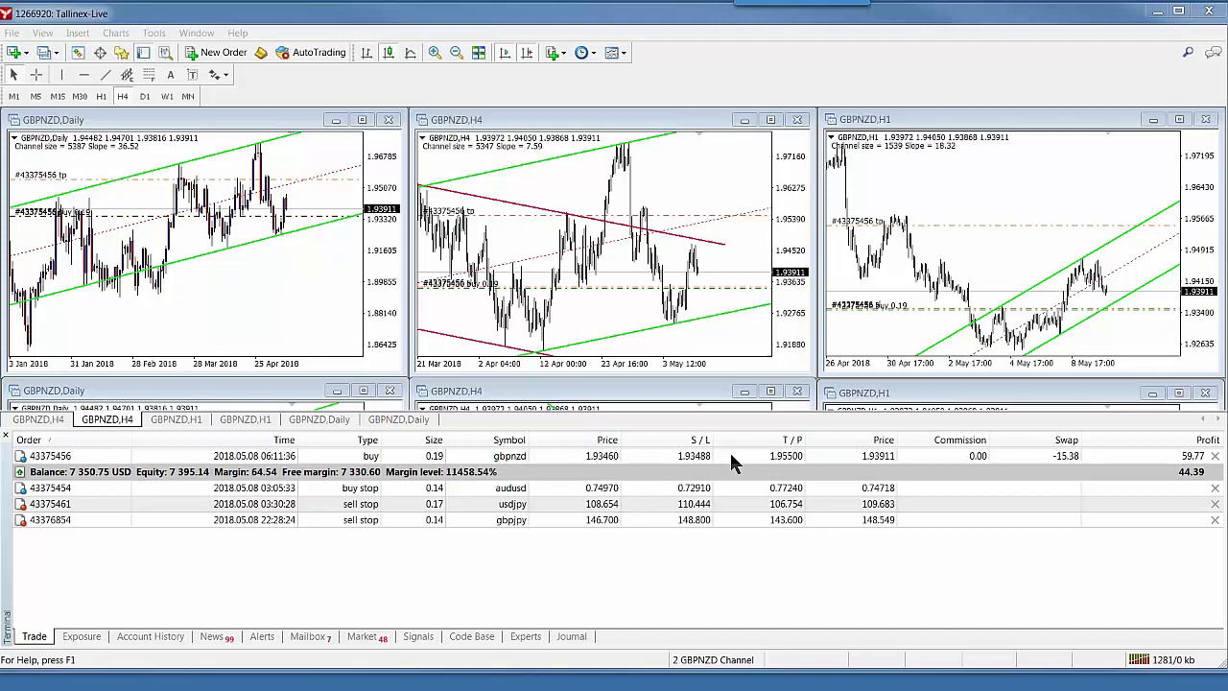
Hide the terminal panel and load the 2 AUDJPY Channel chart profile
left_click(24, 439)
left_click(6, 436)
left_click(45, 52)
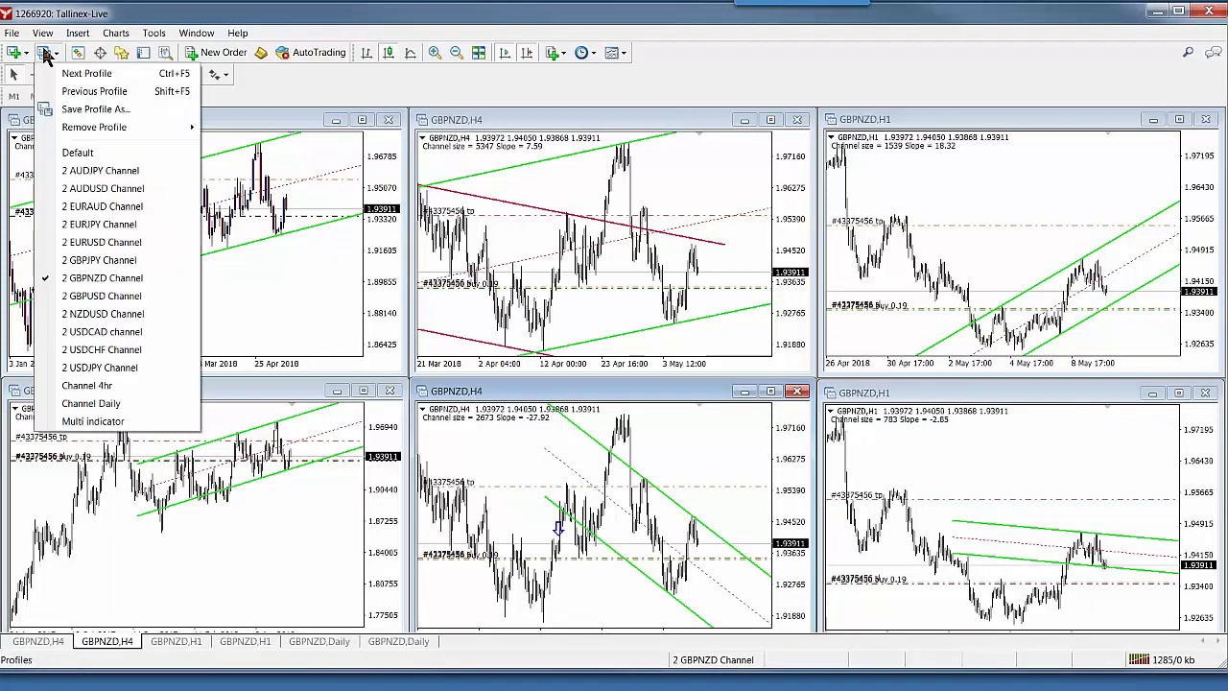
left_click(85, 172)
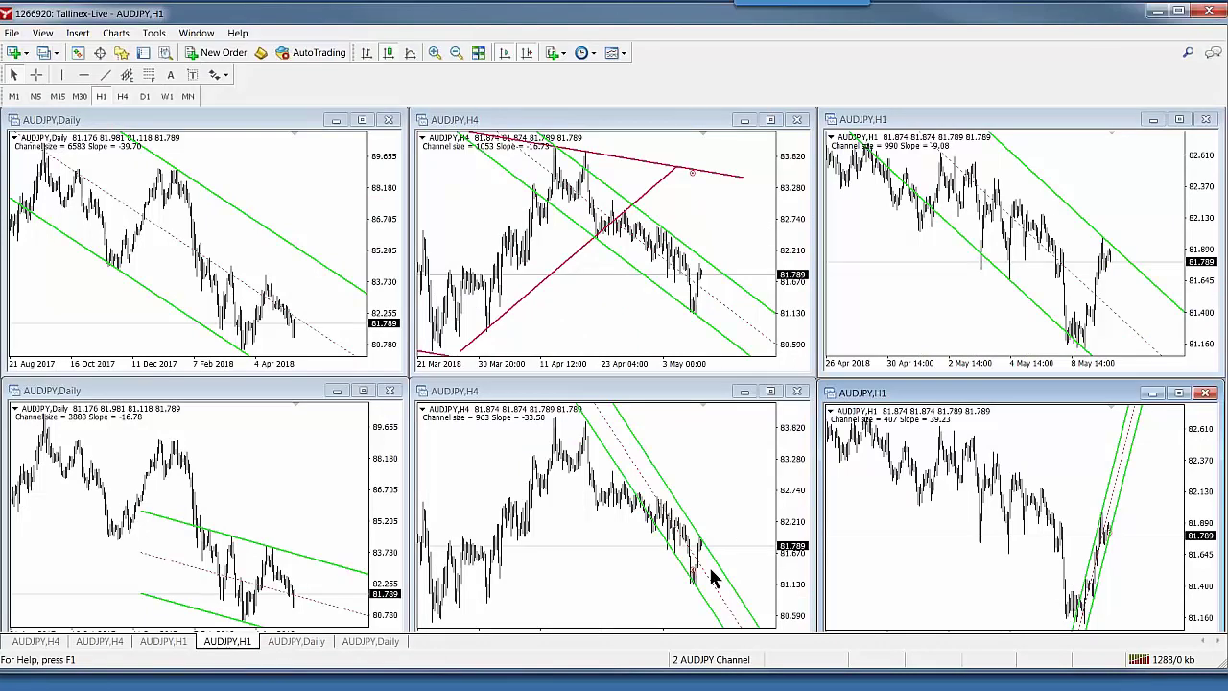
Examine the descending channel on the lower AUDJPY Daily chart at full size, and return to the tiled layout
left_click(363, 393)
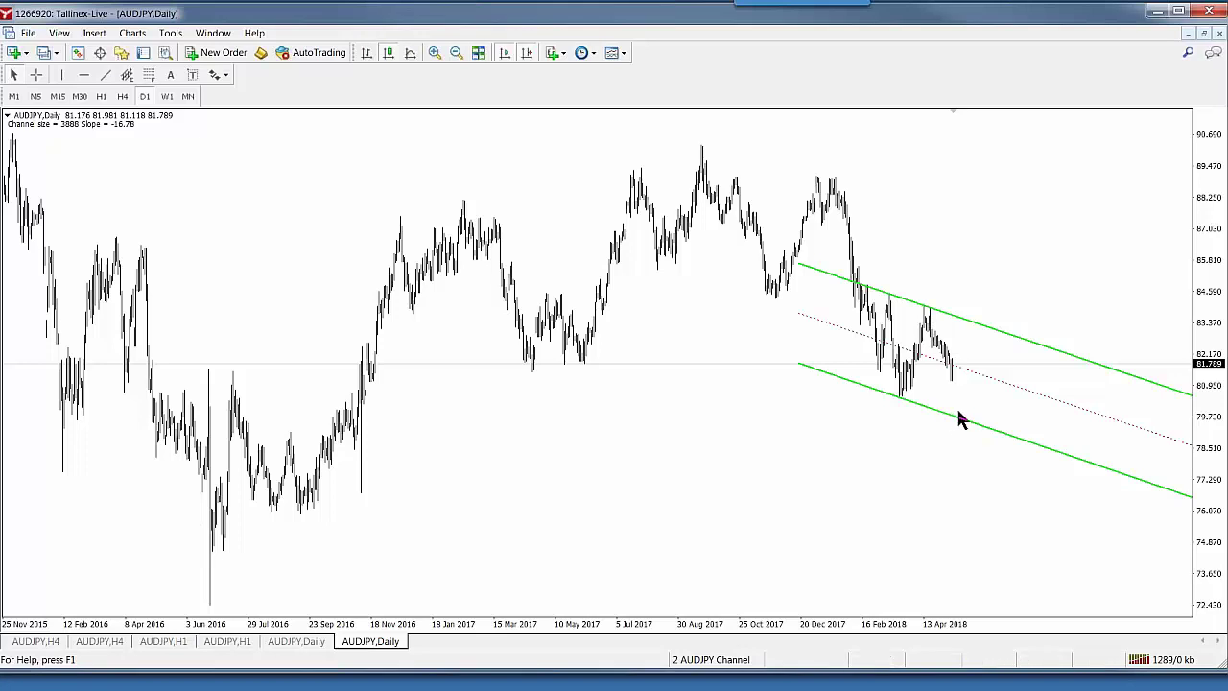
mouse_move(956, 418)
left_click(1203, 34)
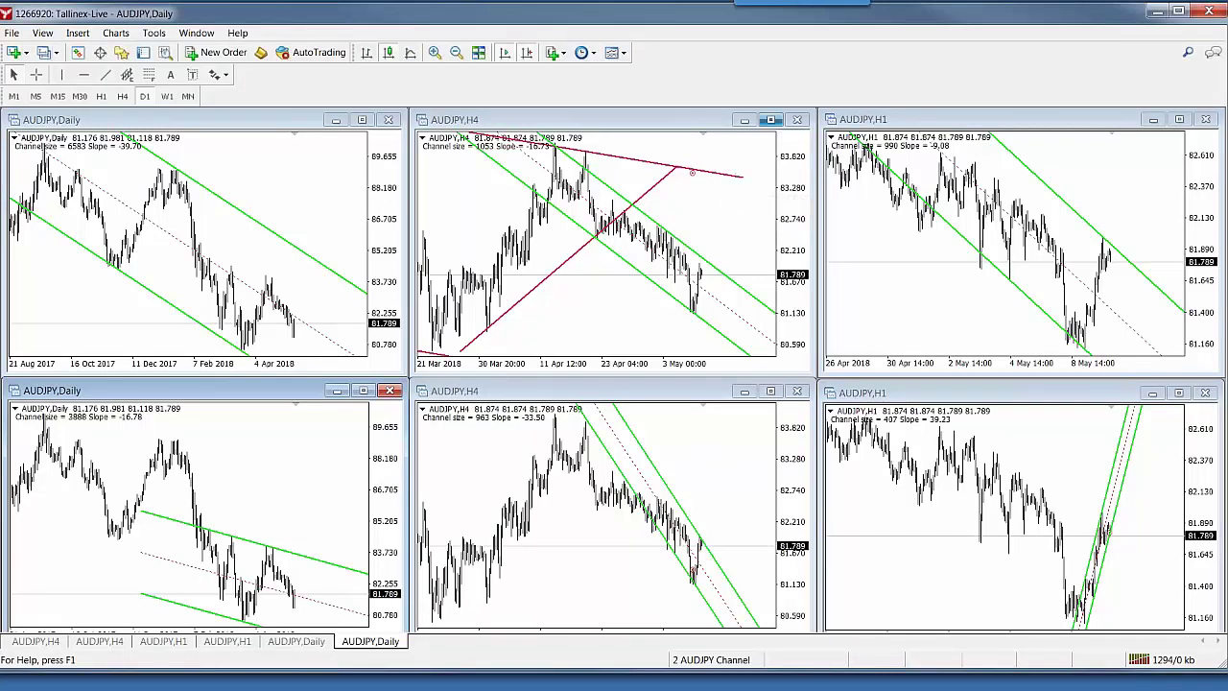
Enlarge the upper AUDJPY H4 chart and extend the upper red trend line back to the 19 Feb high
left_click(771, 119)
left_click_drag(1219, 317, 1219, 288)
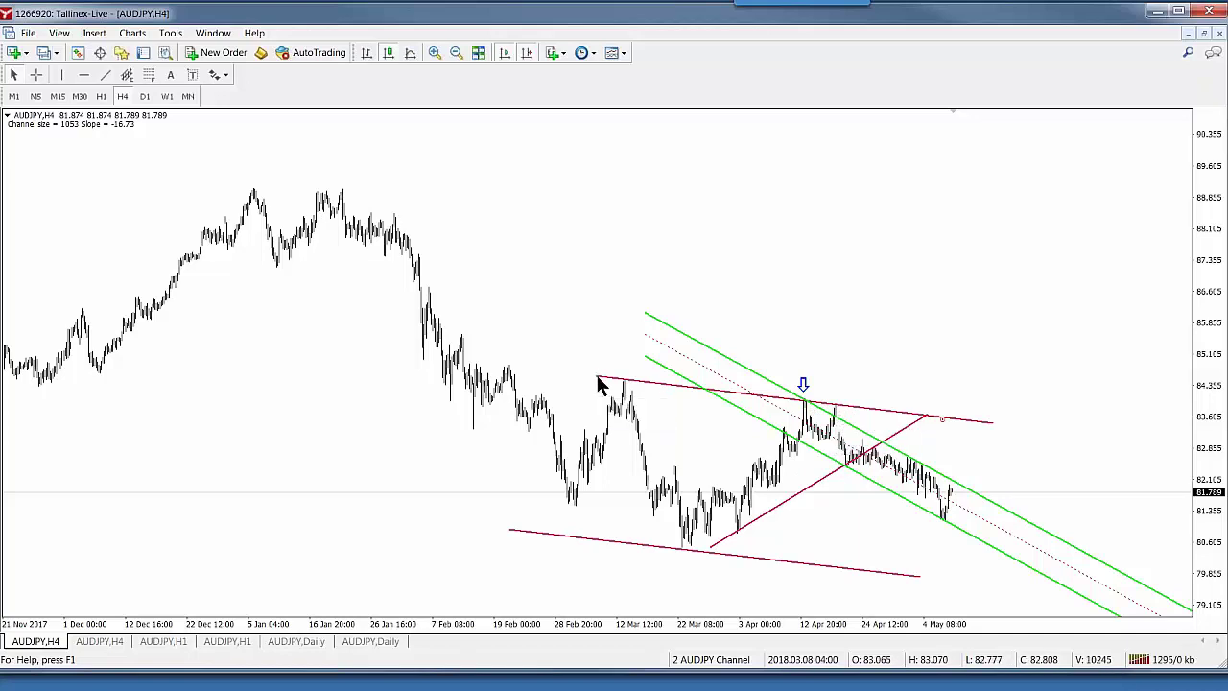
left_click_drag(594, 376, 496, 376)
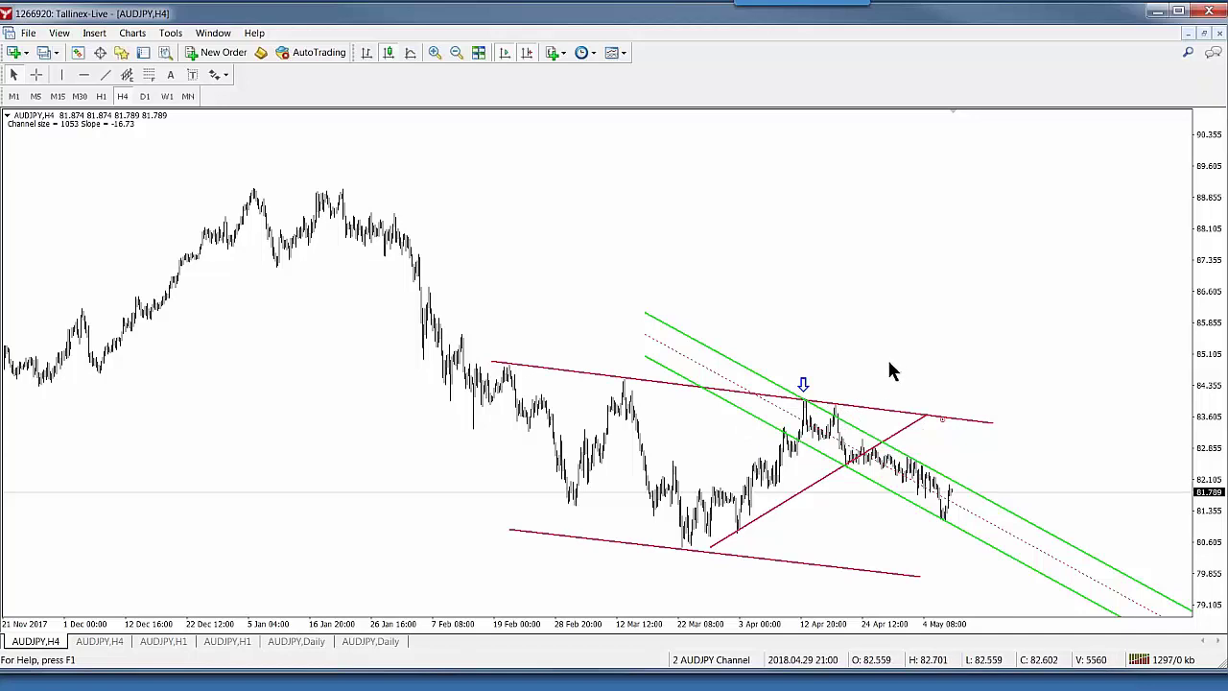
Steepen the rising red trend line on the H4 chart by repositioning both ends along the April lows, and return to the tiled layout
mouse_move(806, 403)
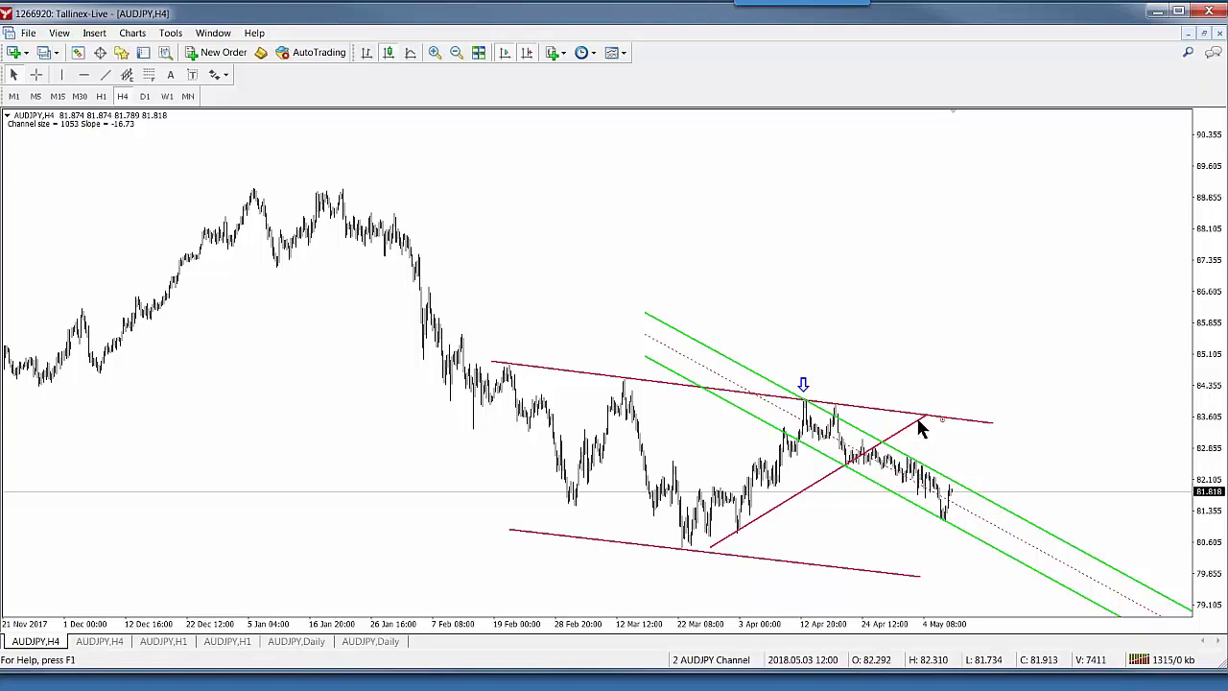
left_click_drag(921, 423, 857, 412)
left_click_drag(715, 553, 722, 557)
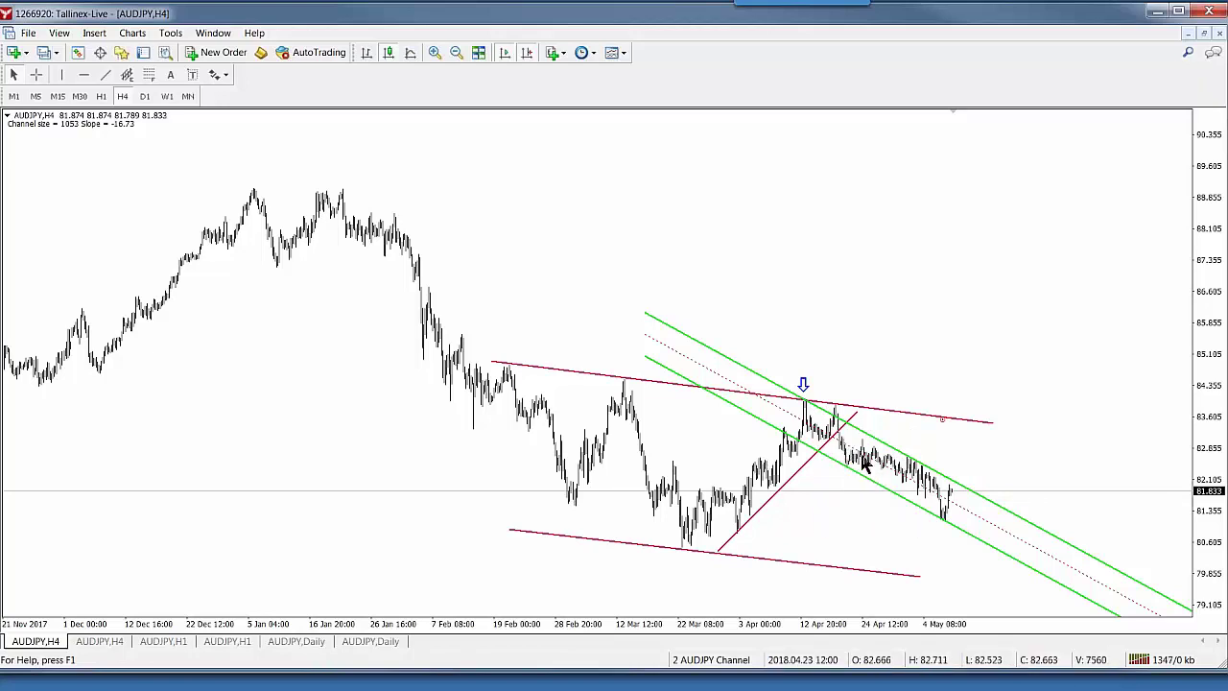
left_click(1205, 35)
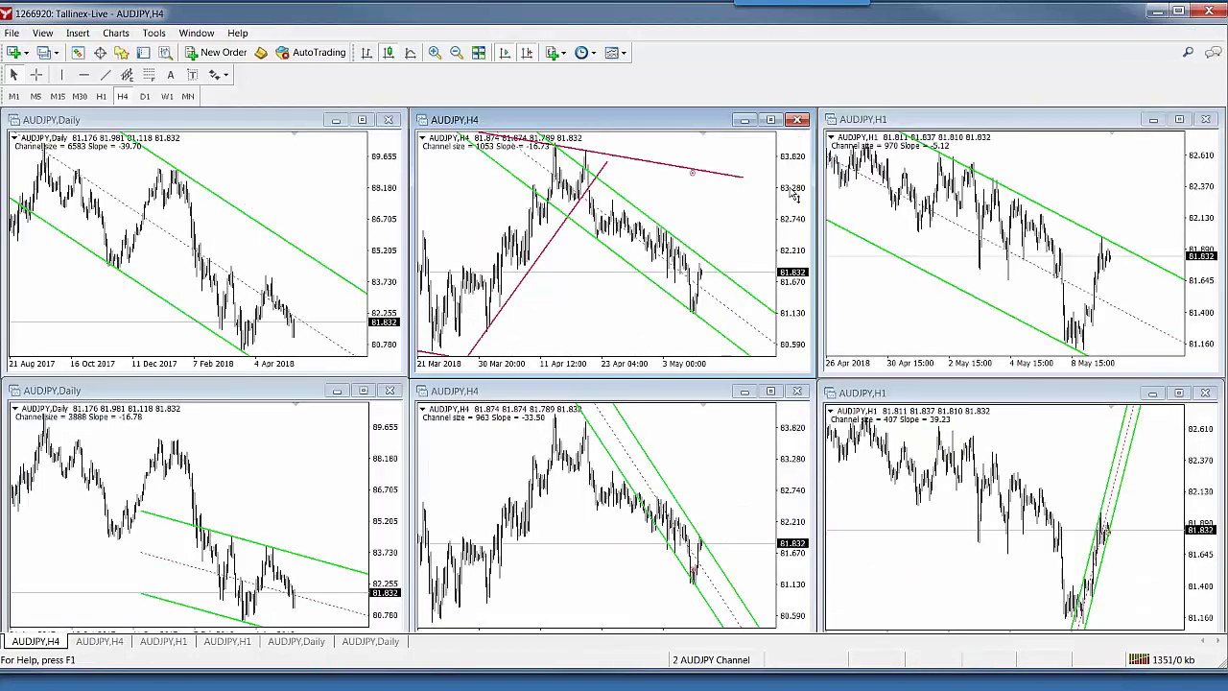
left_click_drag(789, 207, 789, 235)
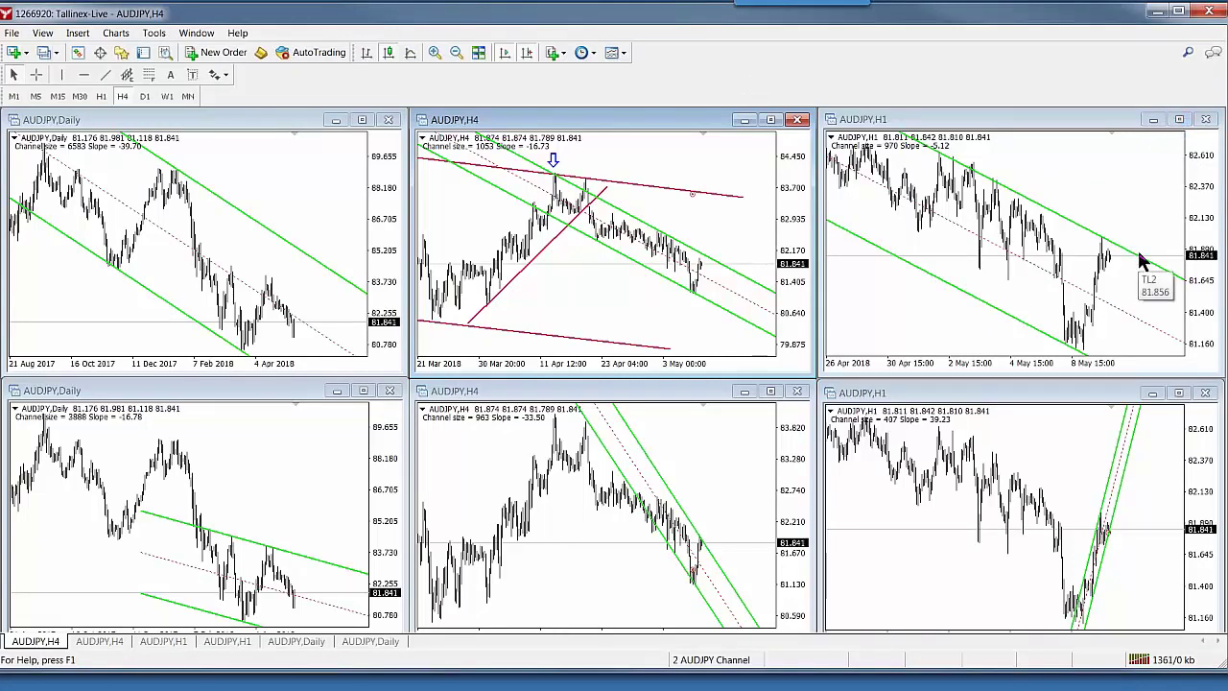
Draw a rising trend line on the upper AUDJPY H1 chart from the latest swing low to the channel's upper line
left_click(1180, 119)
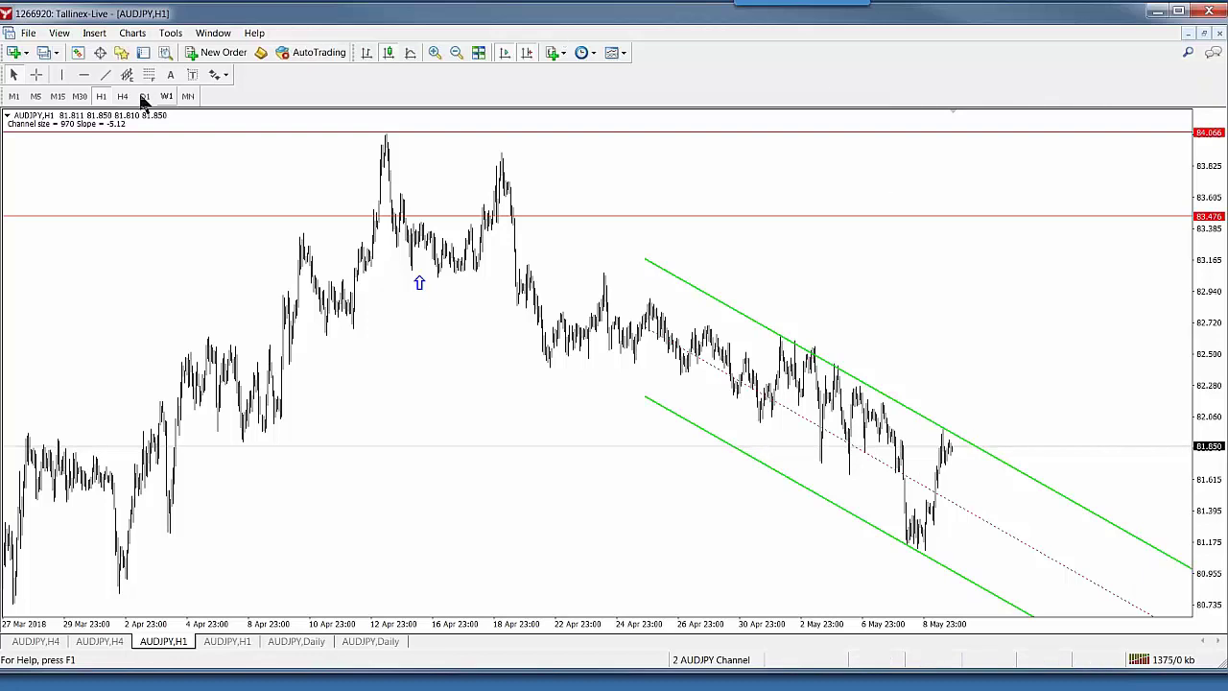
left_click(105, 75)
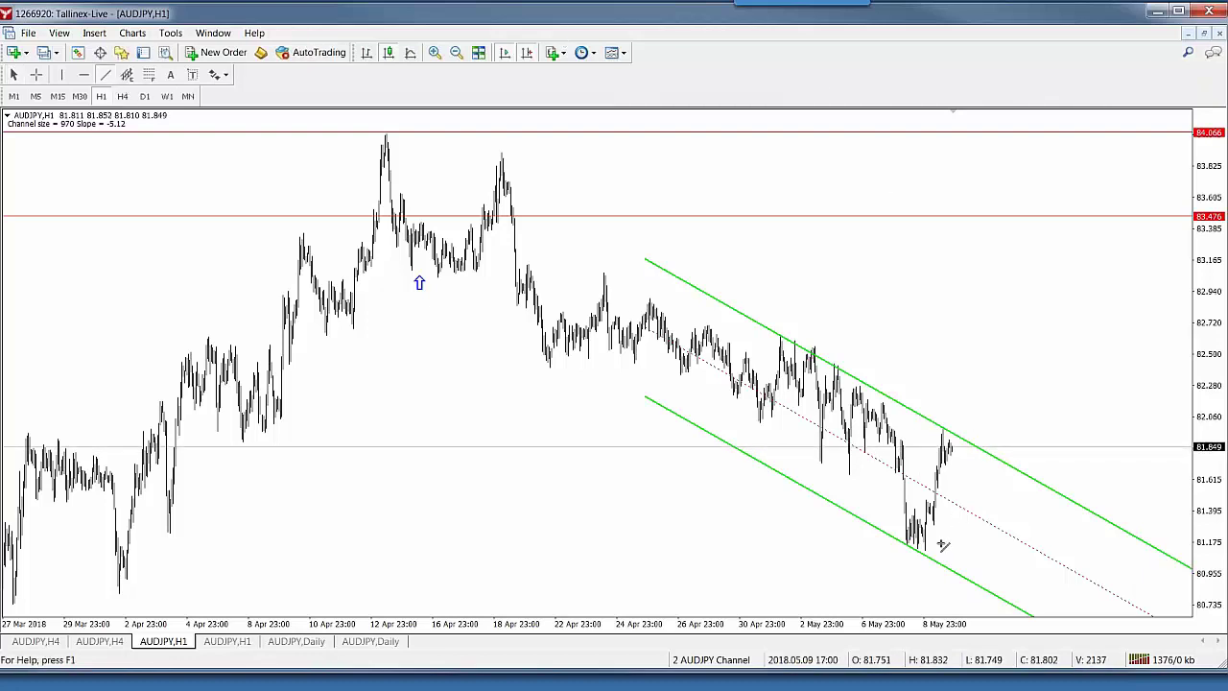
left_click_drag(923, 554, 970, 441)
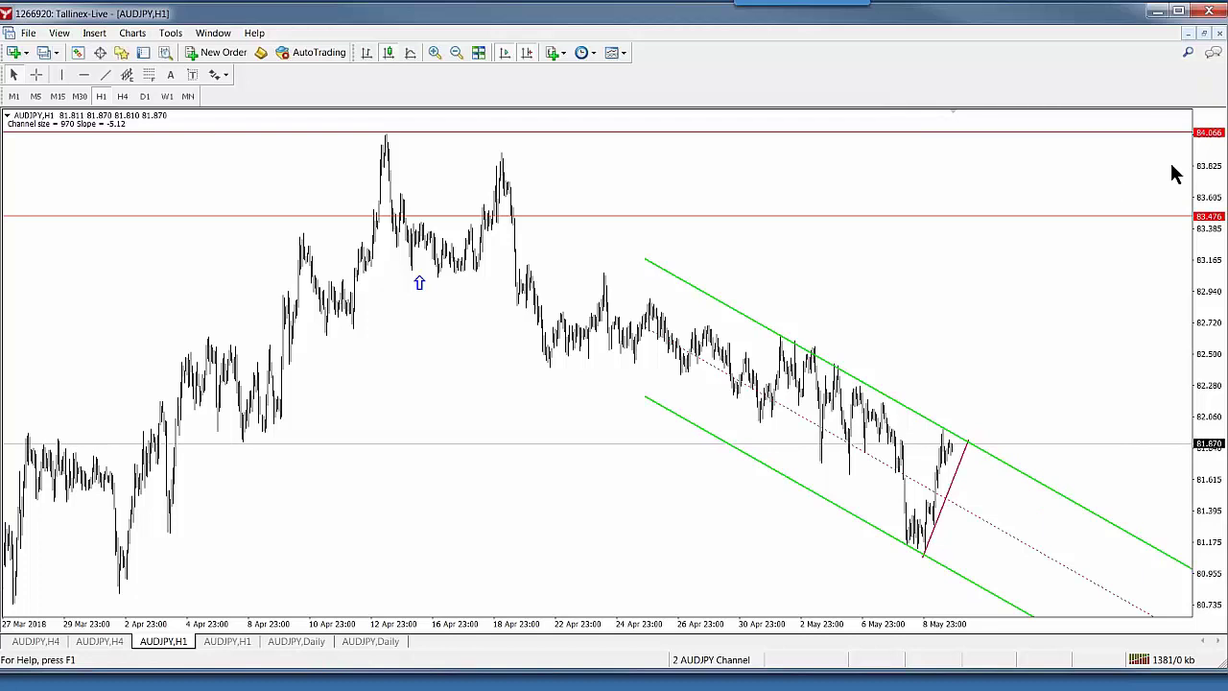
left_click(1203, 33)
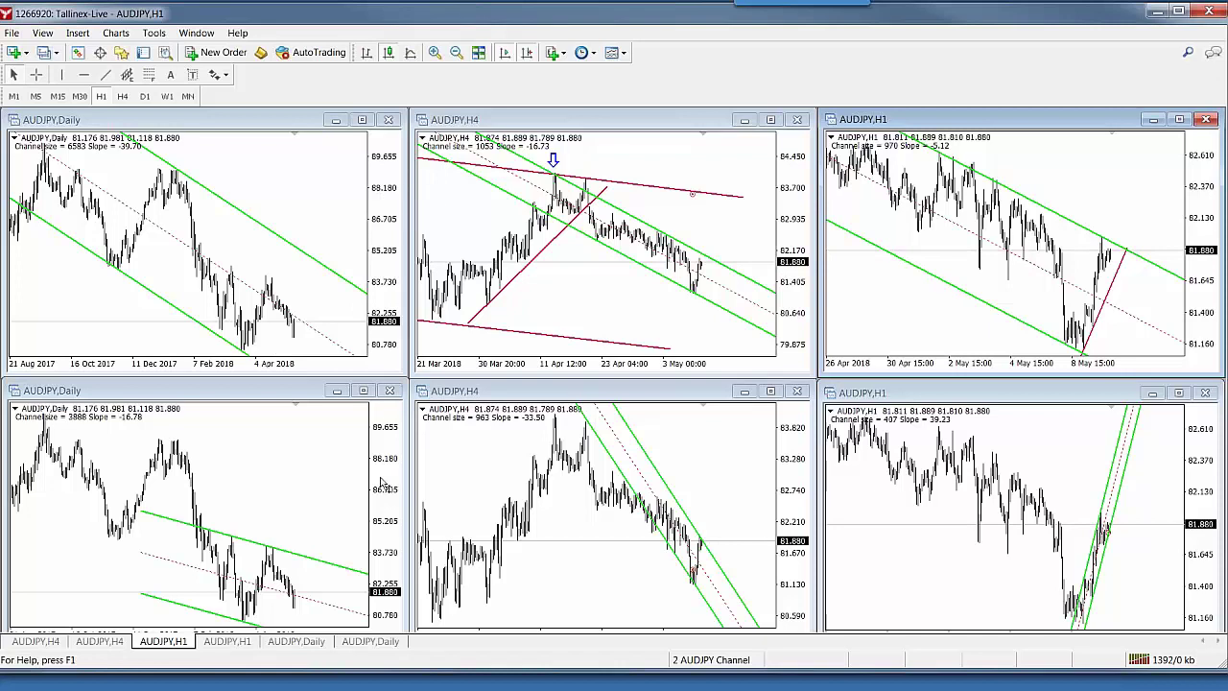
Check price against the channel's midline on the enlarged lower AUDJPY Daily chart, and restore the tiled charts
left_click(362, 391)
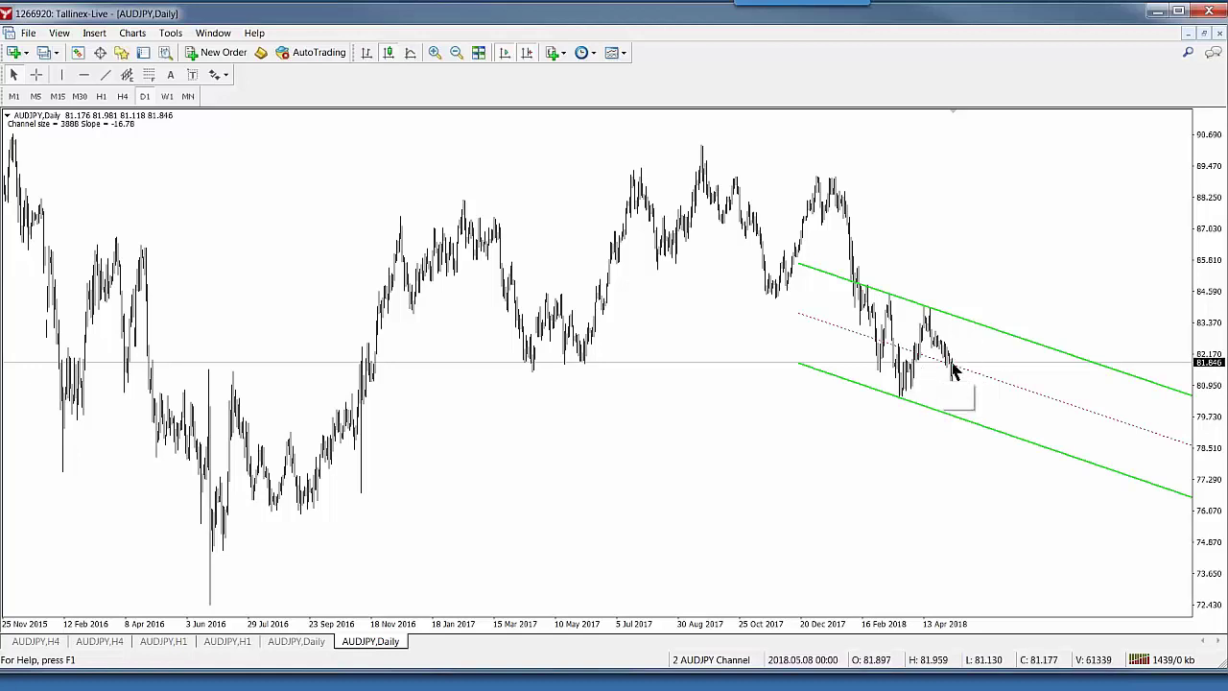
left_click(1205, 33)
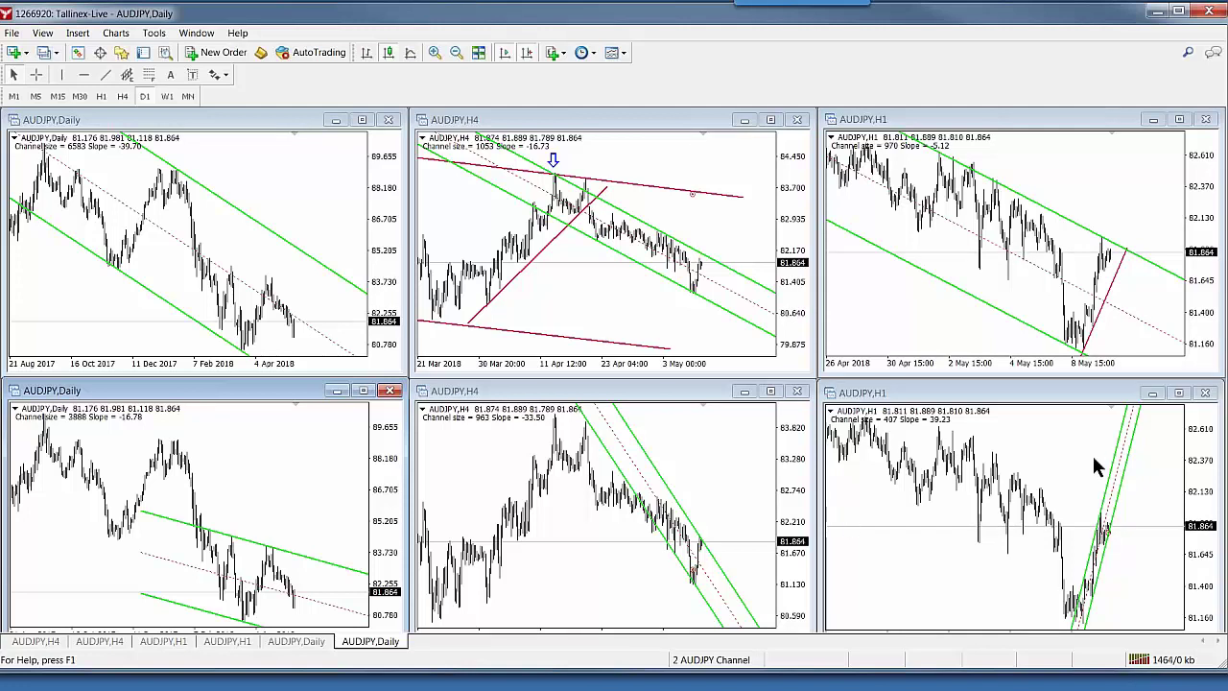
Open the input settings of the Channel Surfer indicator on the lower AUDJPY H1 chart
right_click(1073, 438)
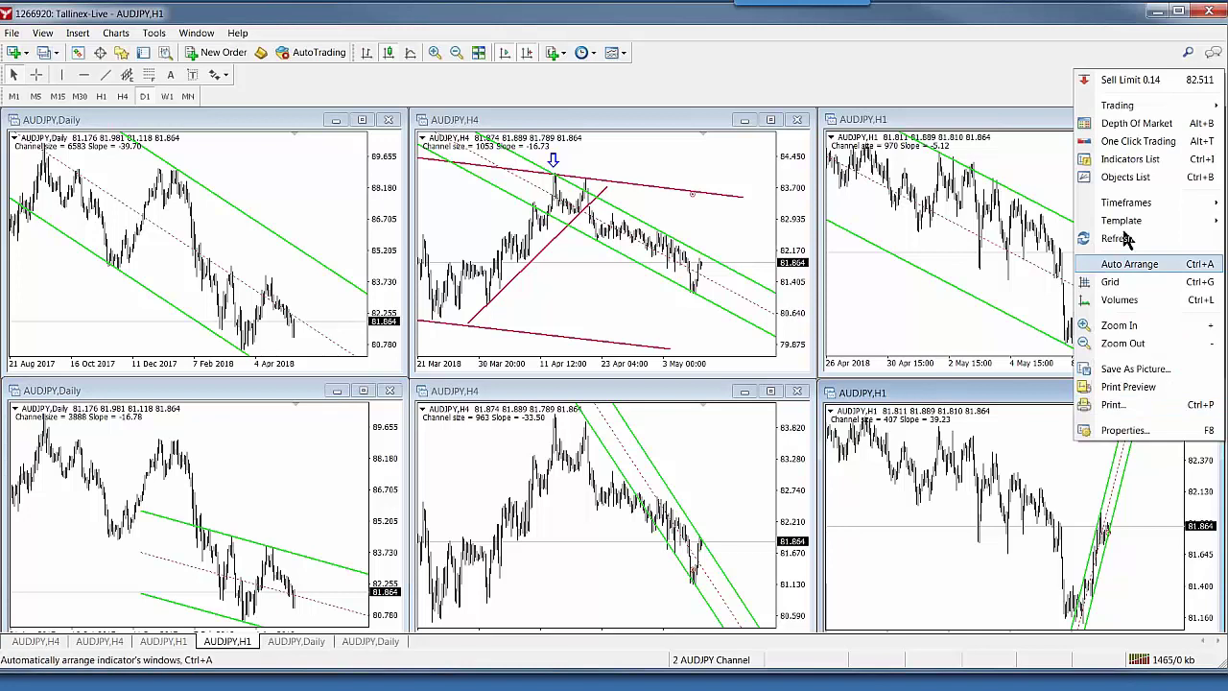
left_click(1125, 160)
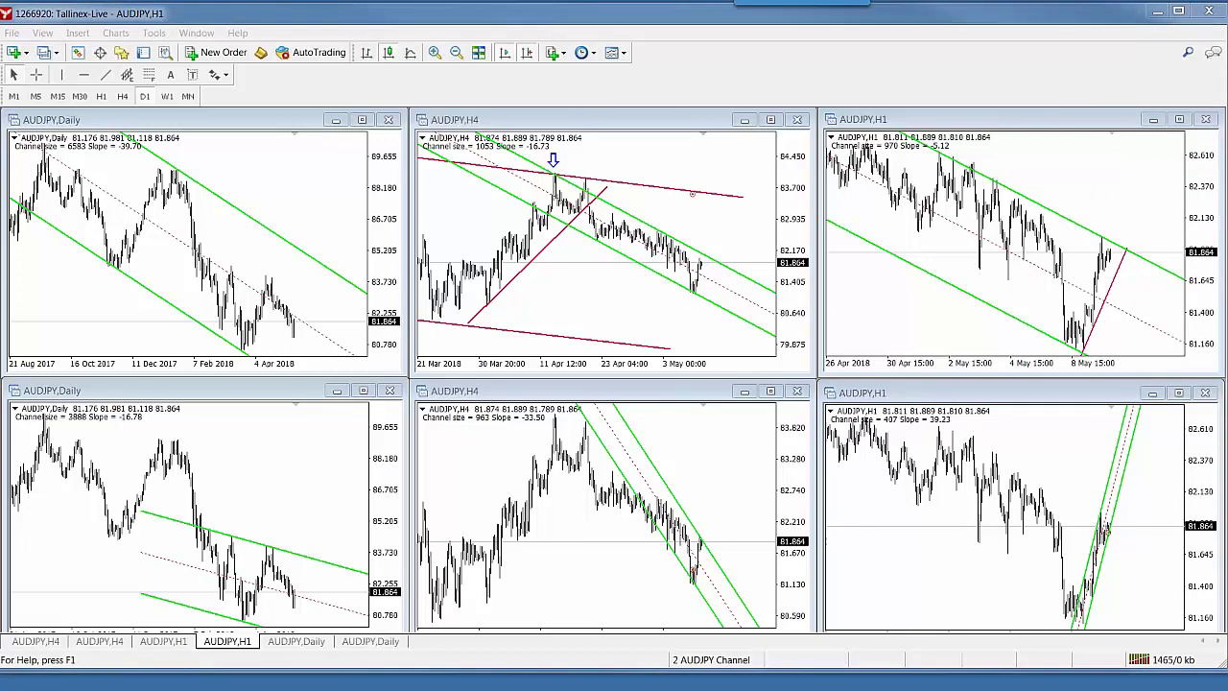
left_click_drag(811, 69, 701, 143)
left_click(698, 184)
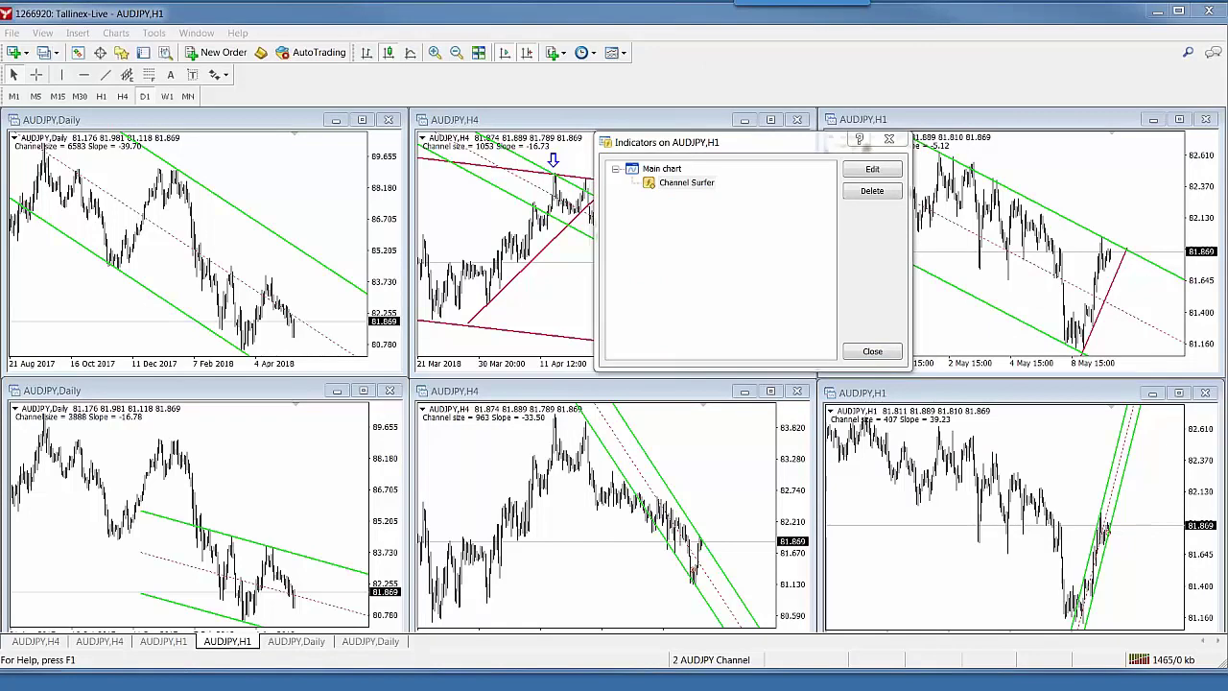
left_click(872, 169)
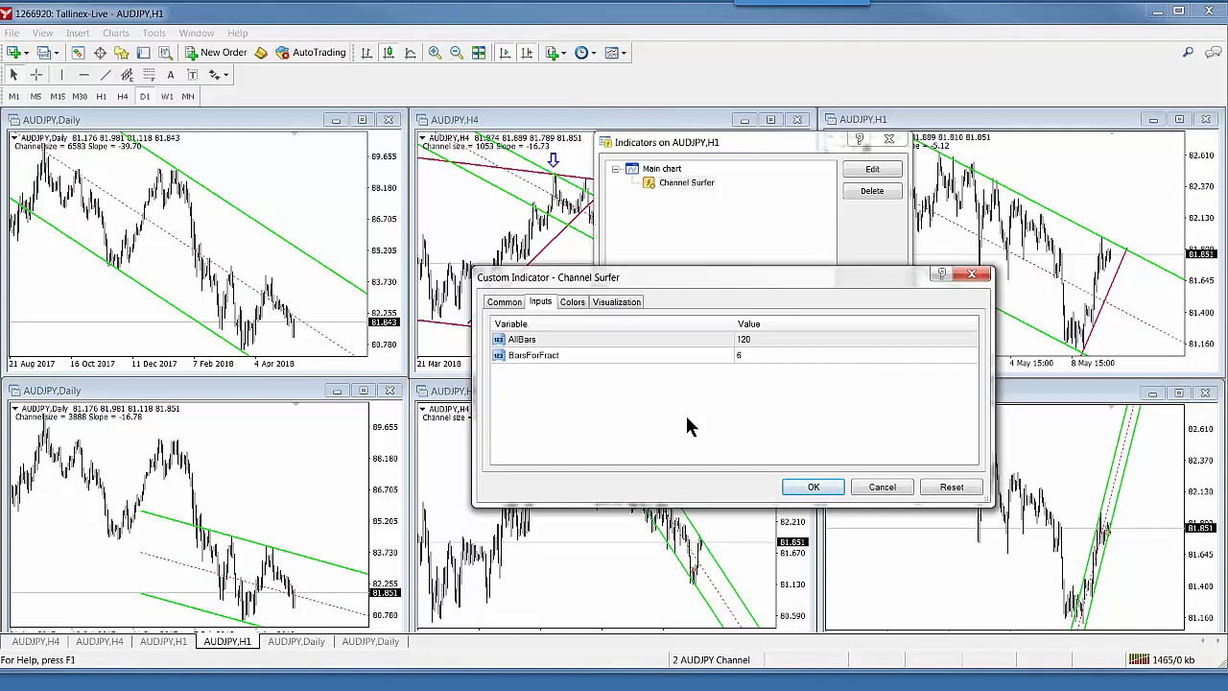
Try 12 and 24 as the indicator's BarsForFract value
left_click(738, 353)
left_click(745, 354)
type("12")
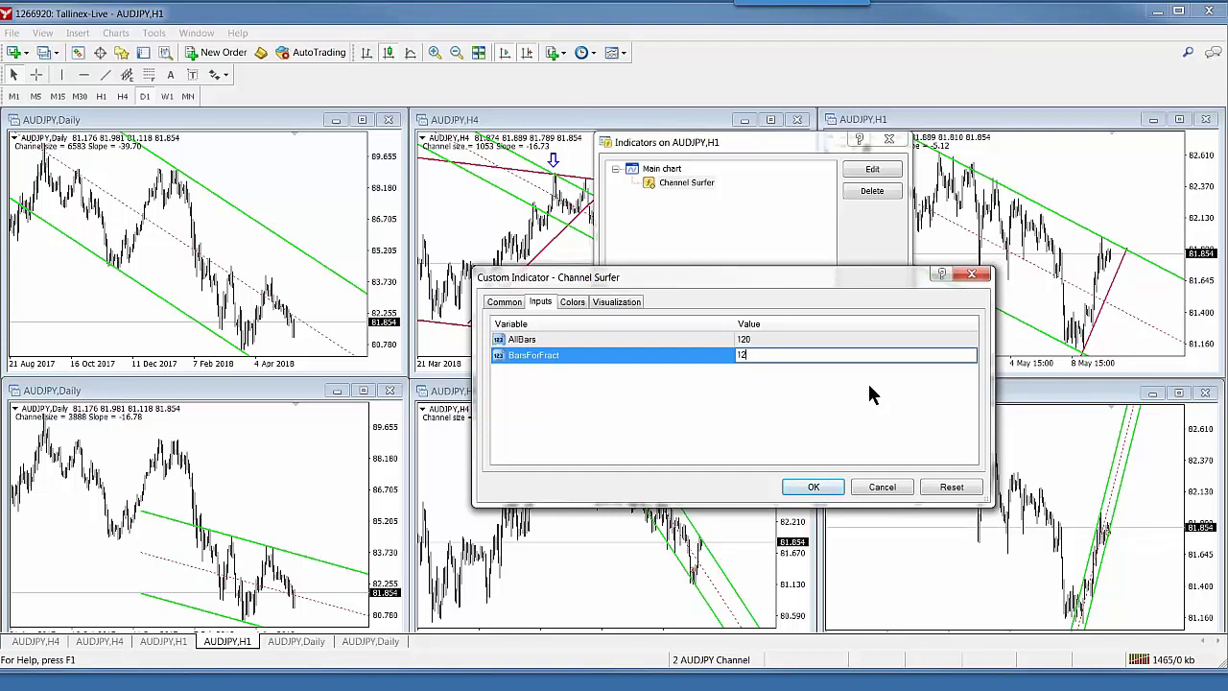
double_click(746, 357)
type("24")
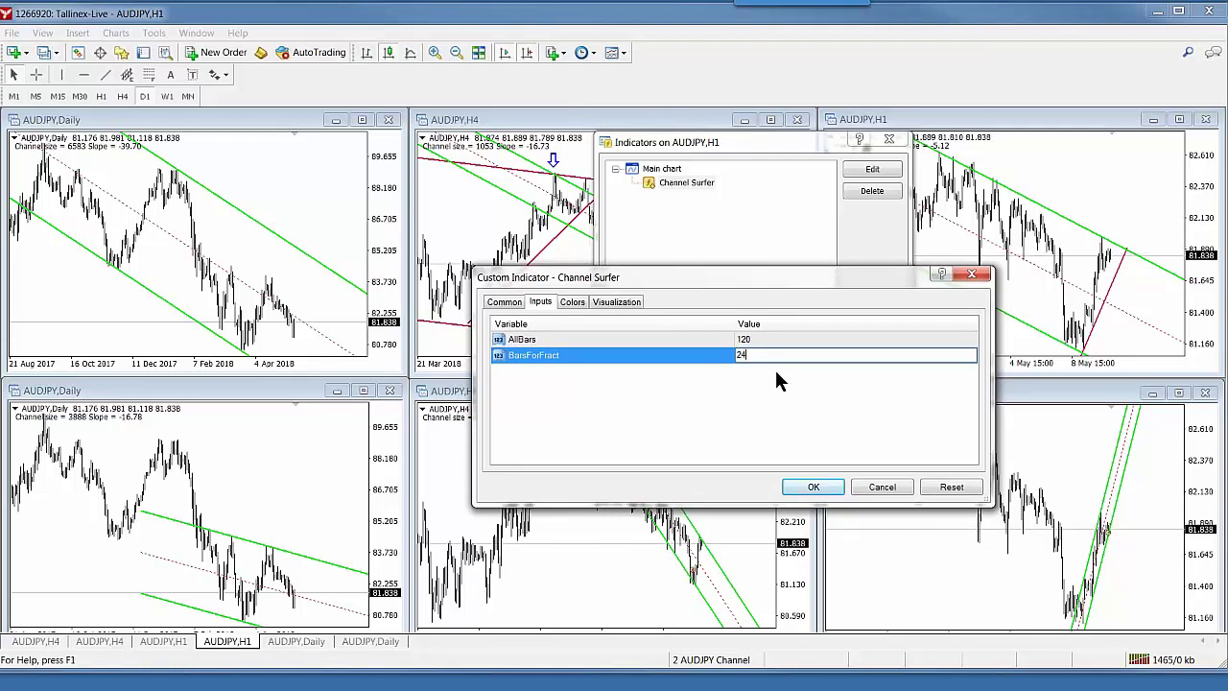
double_click(742, 355)
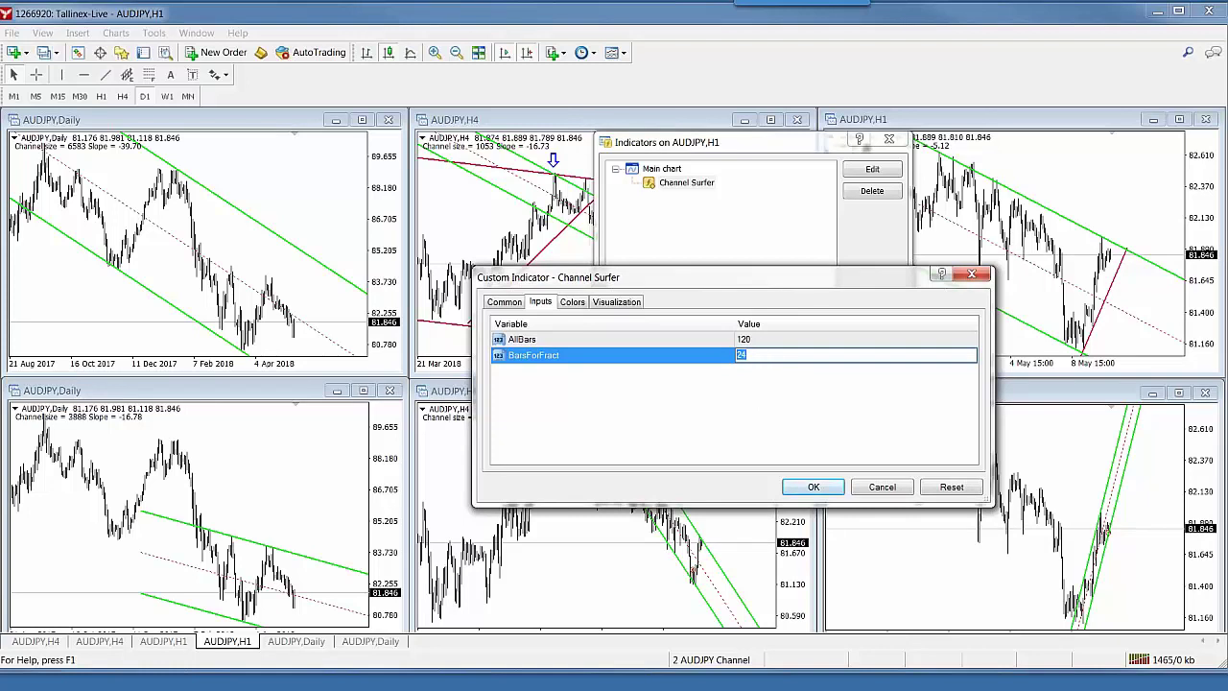
Set the Channel Surfer indicator's AllBars value to 300
left_click(758, 342)
left_click(758, 343)
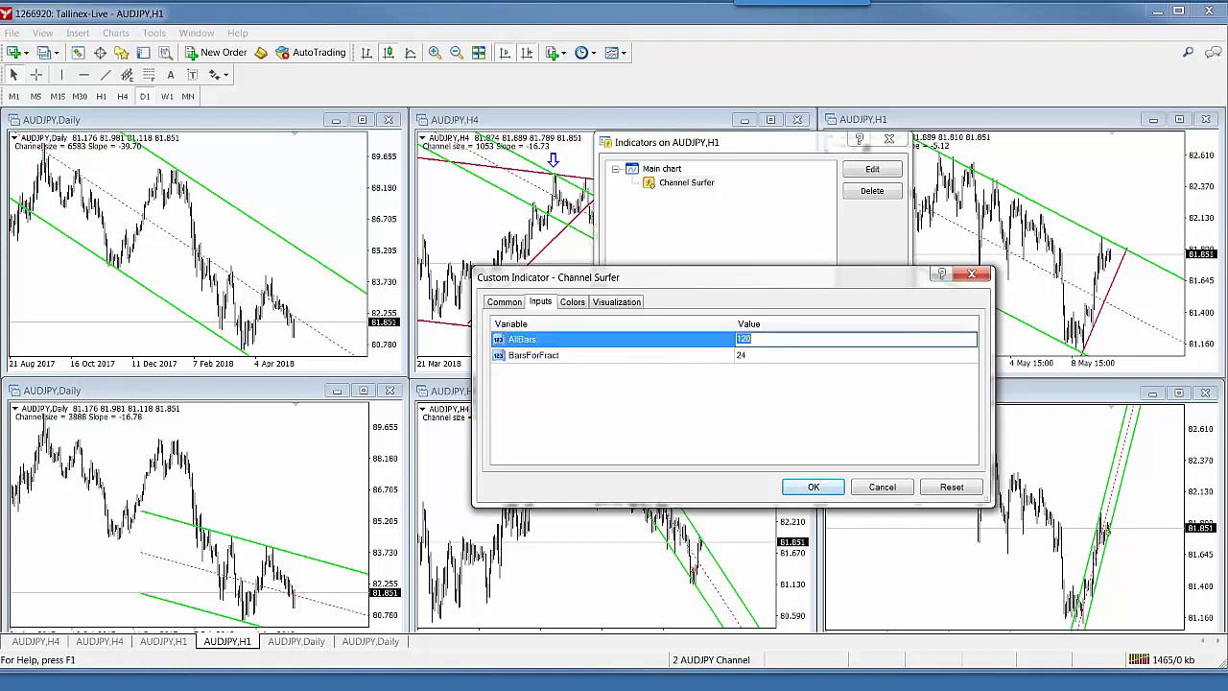
type("300")
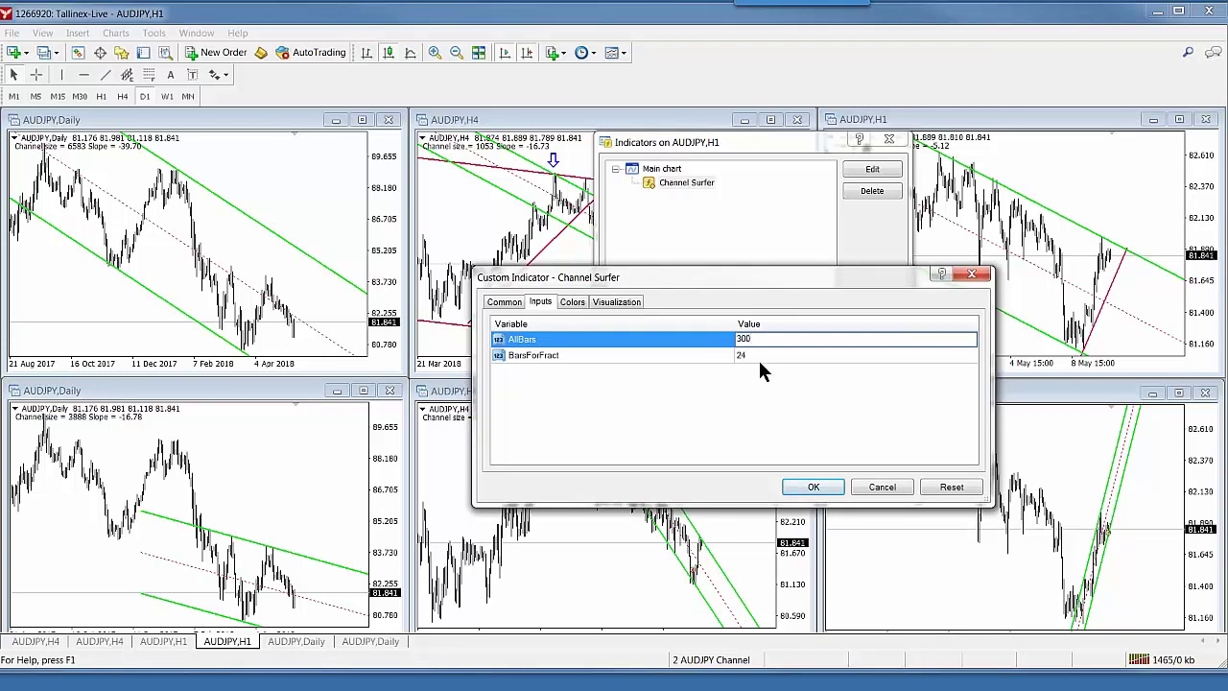
left_click(763, 391)
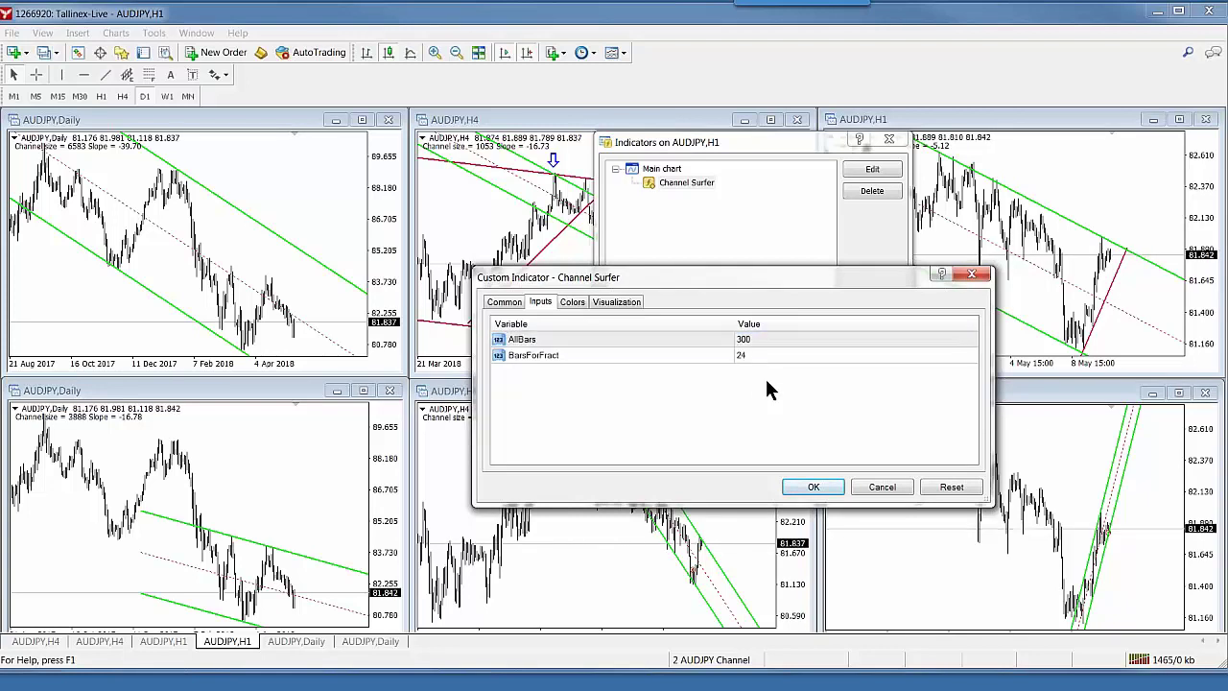
Set BarsForFract to 6, apply the Channel Surfer settings and close the indicator list
left_click(751, 354)
left_click(752, 356)
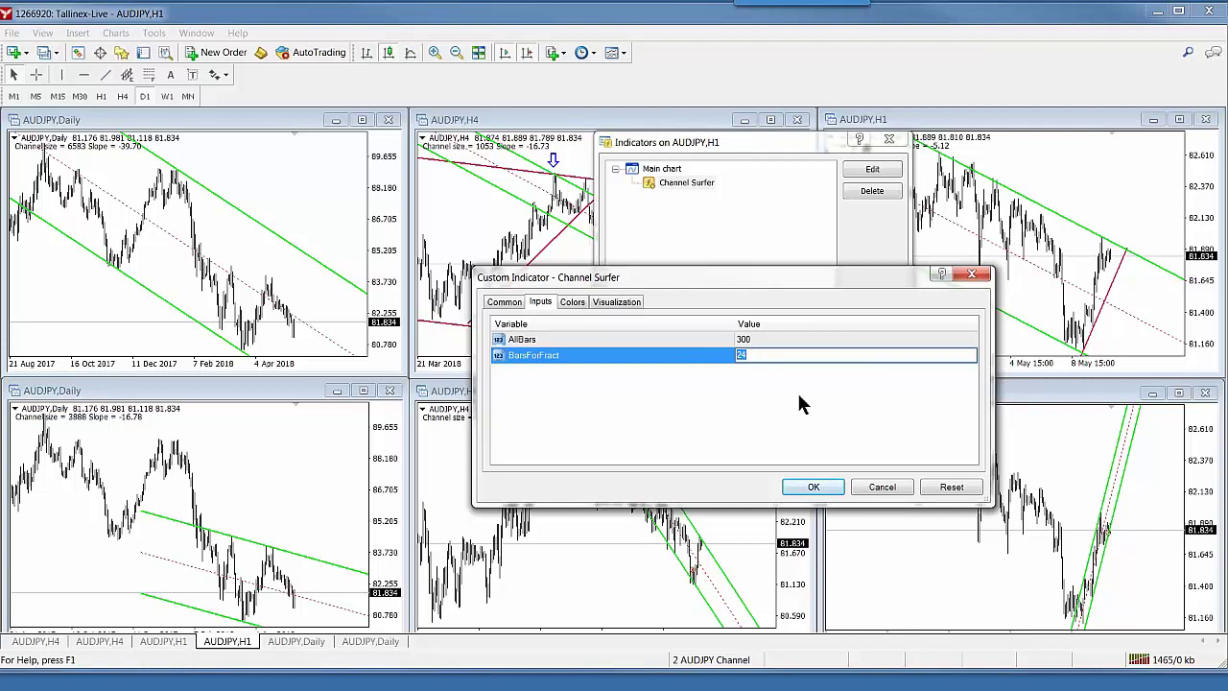
type("6")
left_click(816, 488)
left_click(816, 488)
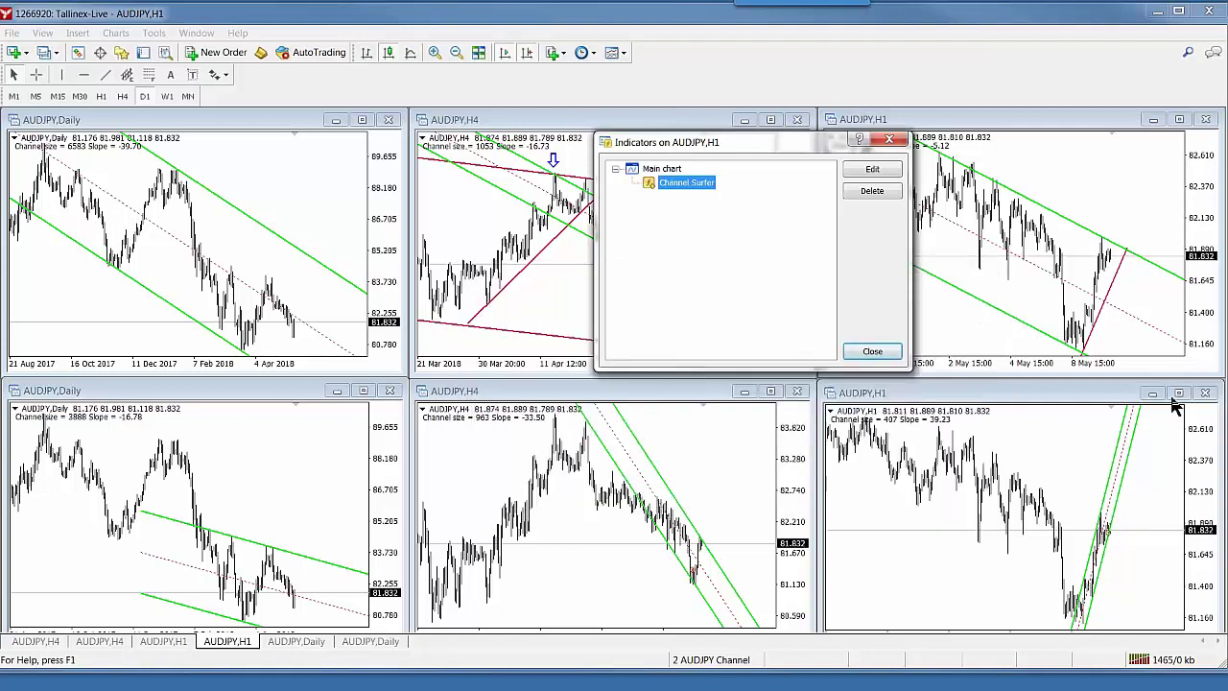
left_click(872, 351)
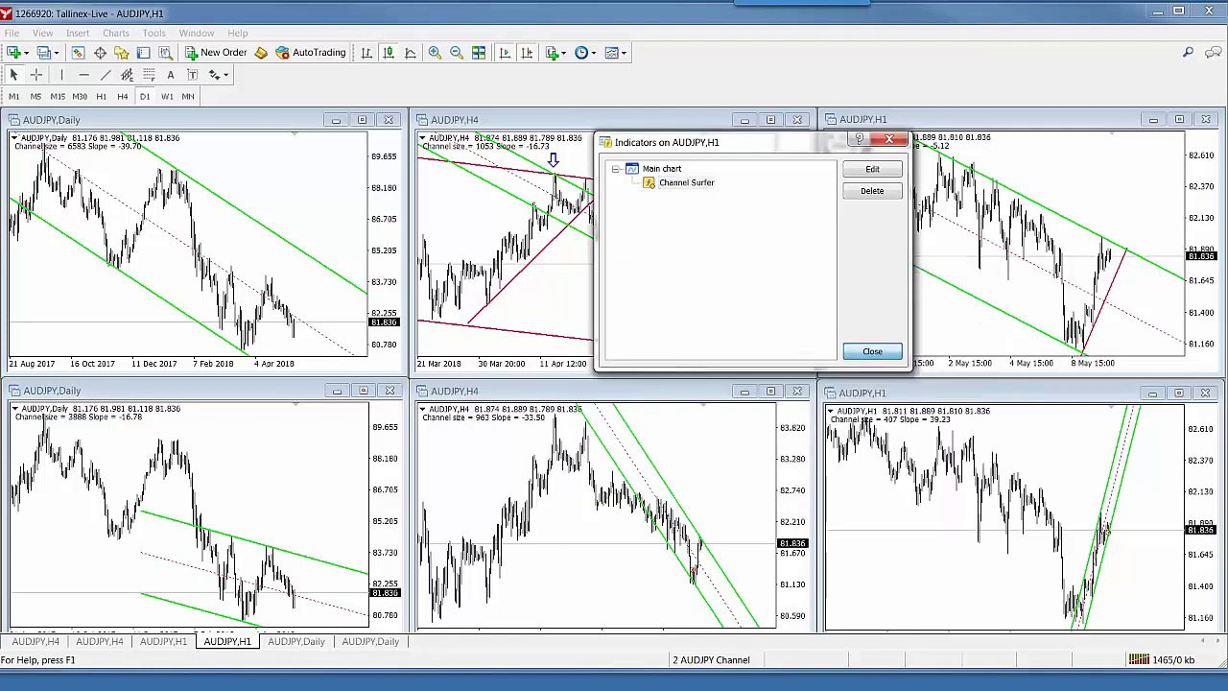
Examine the steep rising channel on the lower AUDJPY H1 chart at full size, and return to the tiled layout
left_click(1180, 393)
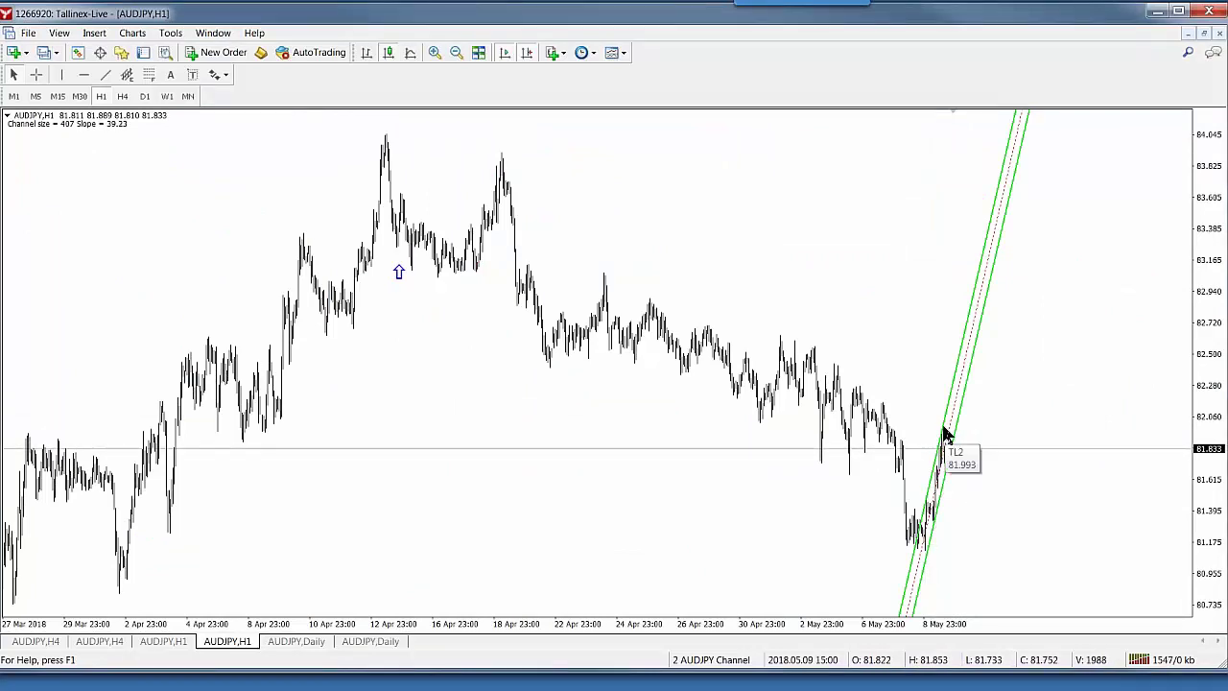
left_click(1205, 33)
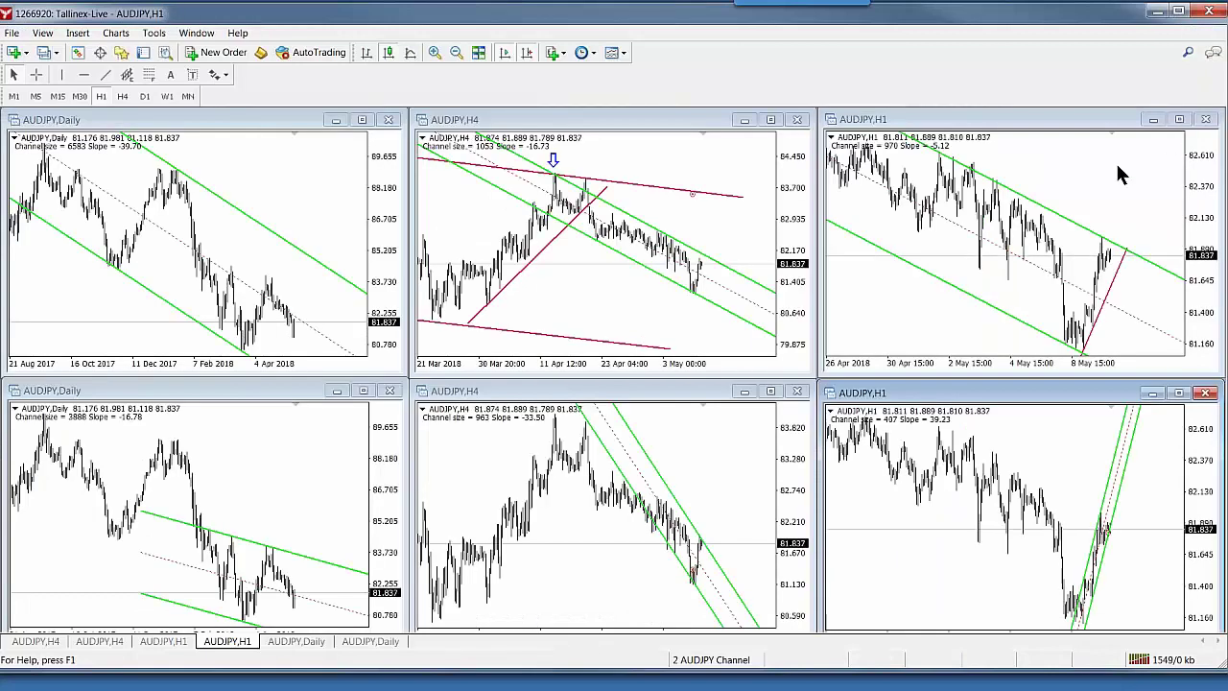
Review the Channel Surfer indicator's AllBars and BarsForFract inputs on the upper AUDJPY H1 chart, and close the indicator list
right_click(1060, 151)
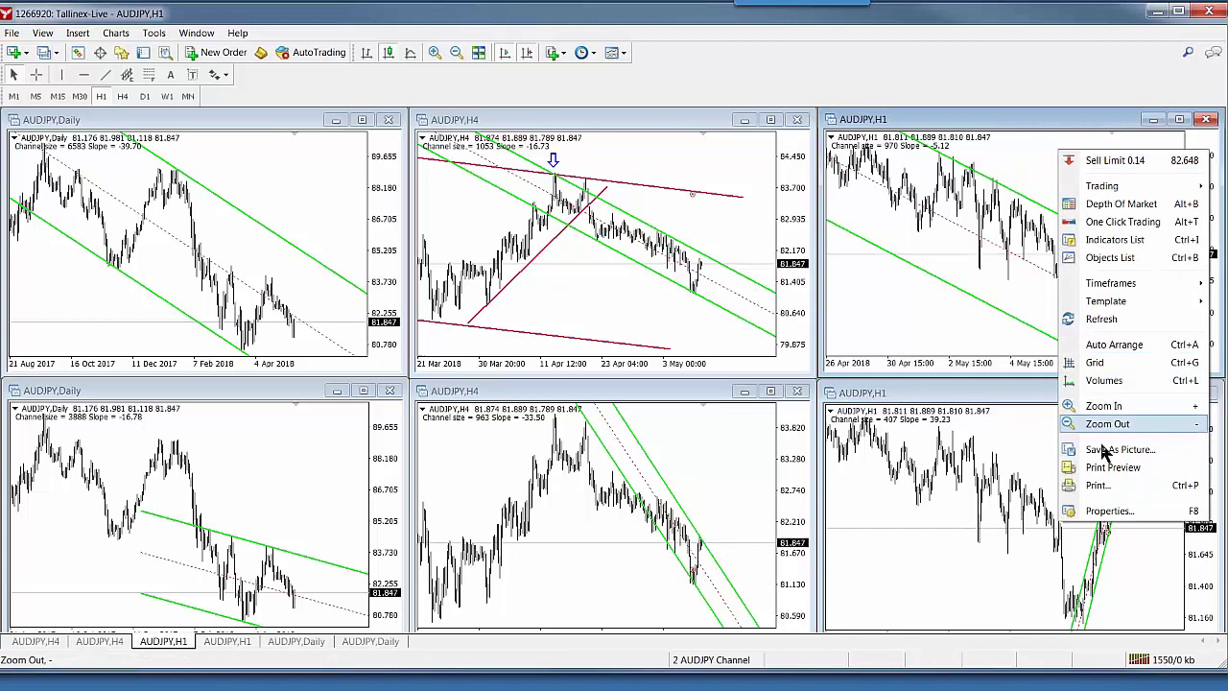
left_click(1113, 240)
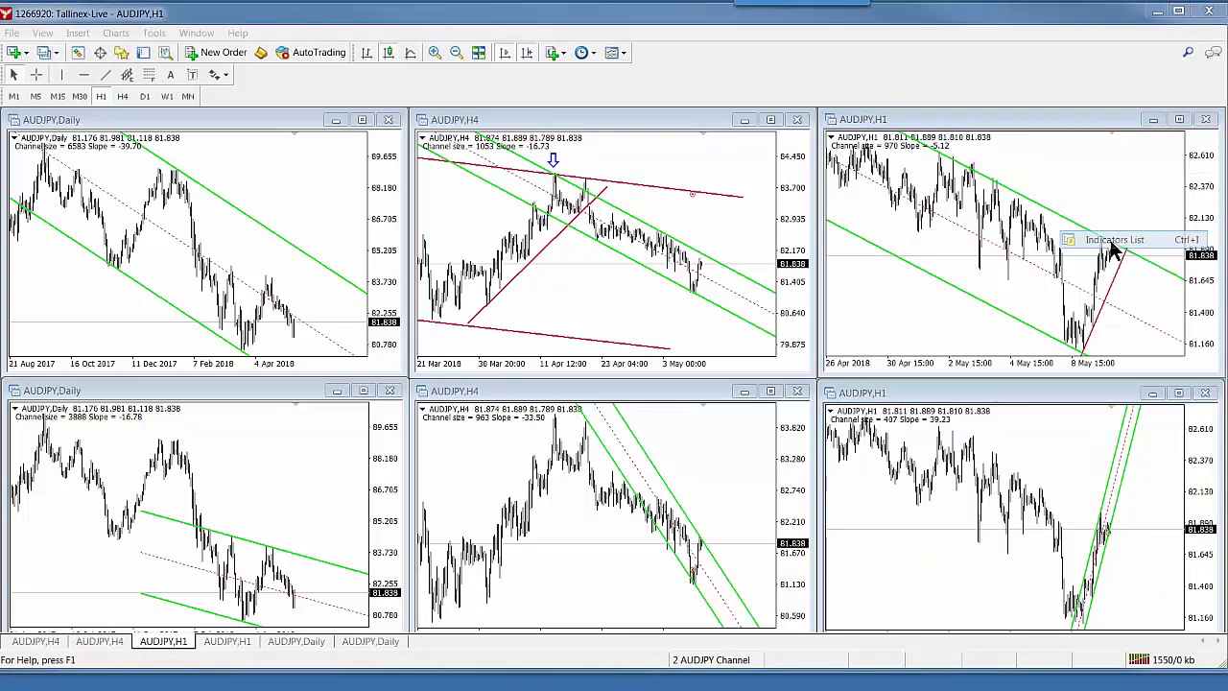
double_click(689, 181)
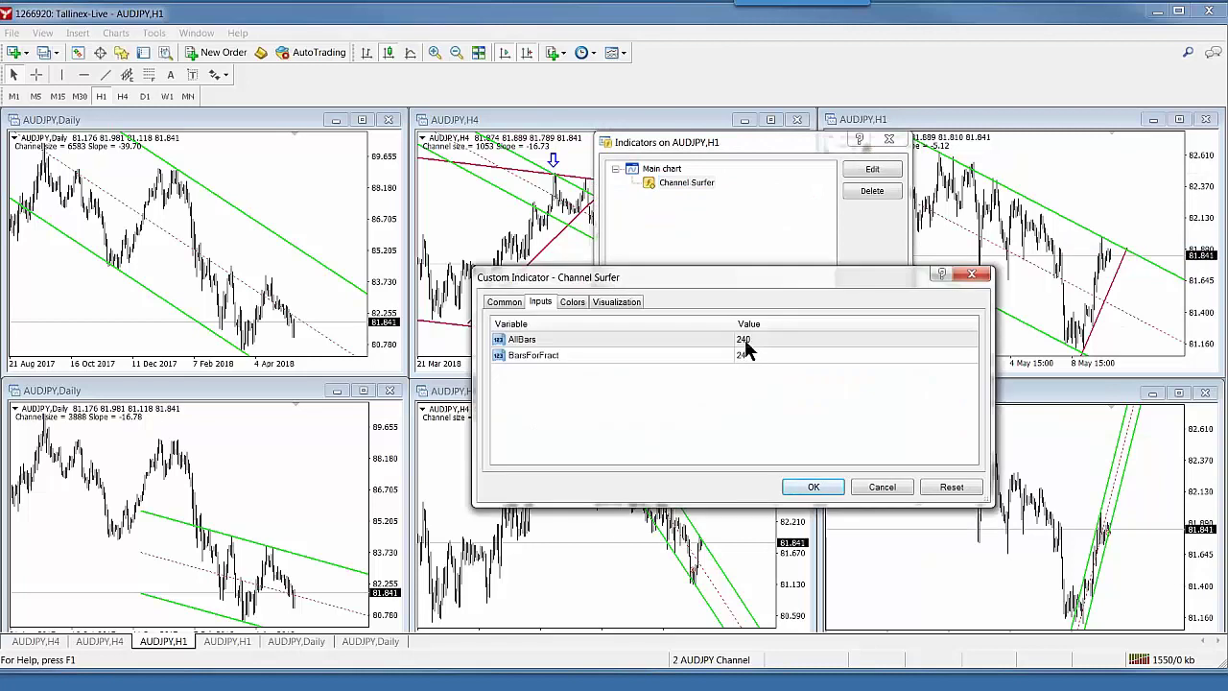
left_click(738, 354)
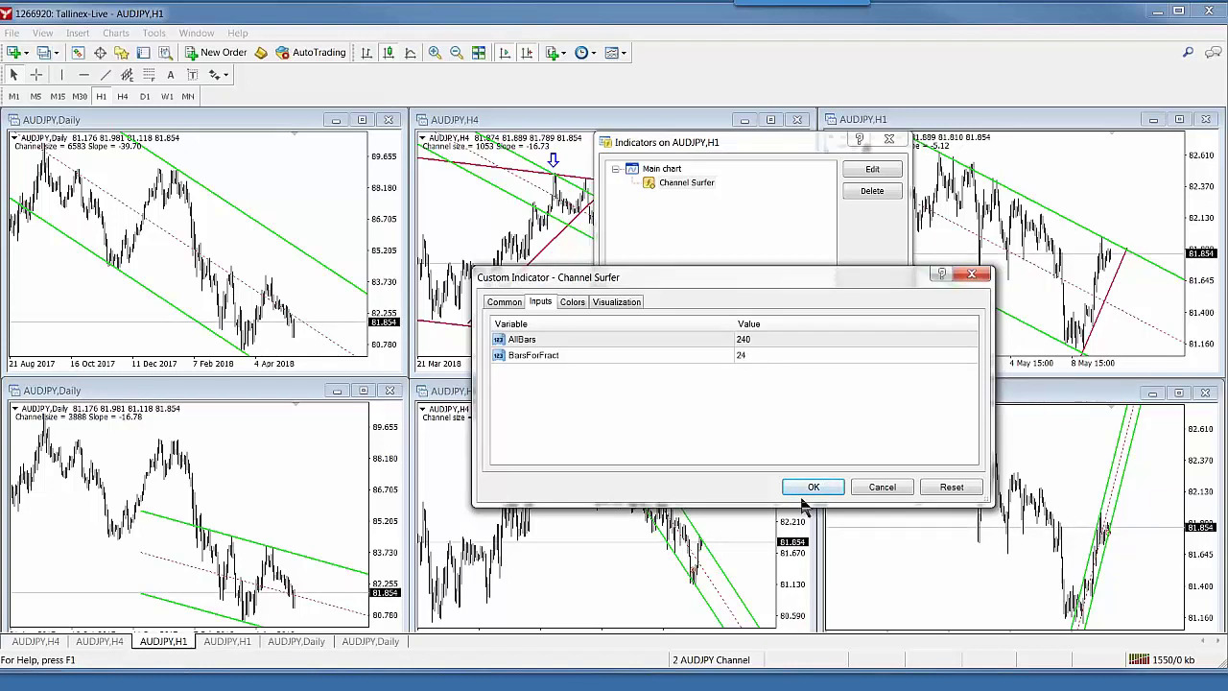
left_click(814, 488)
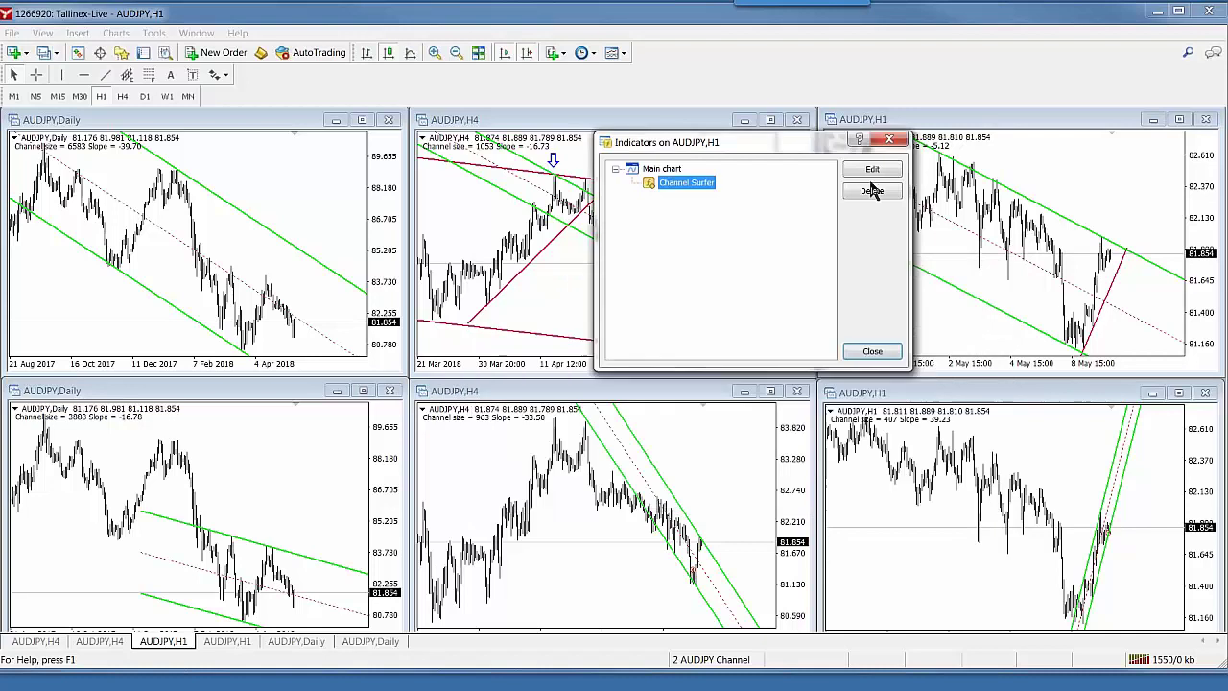
left_click(873, 353)
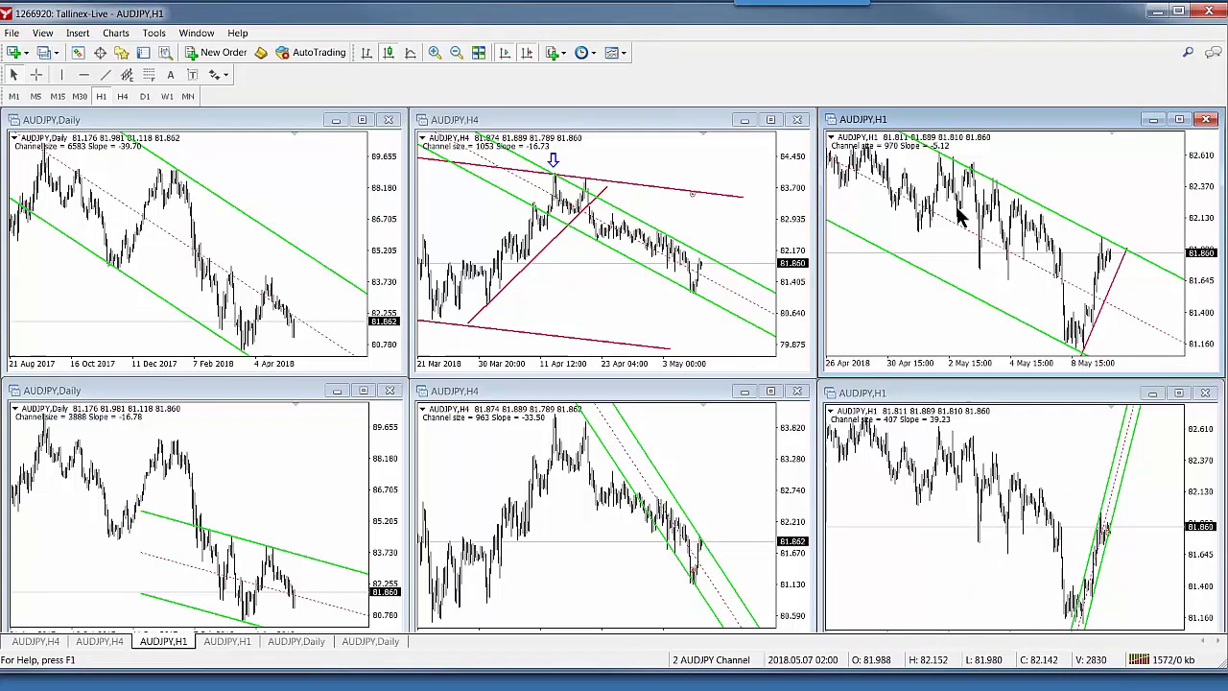
Examine the falling channels on the upper AUDJPY H1 and H4 charts at full size, returning to the tiled layout after each
left_click(1180, 119)
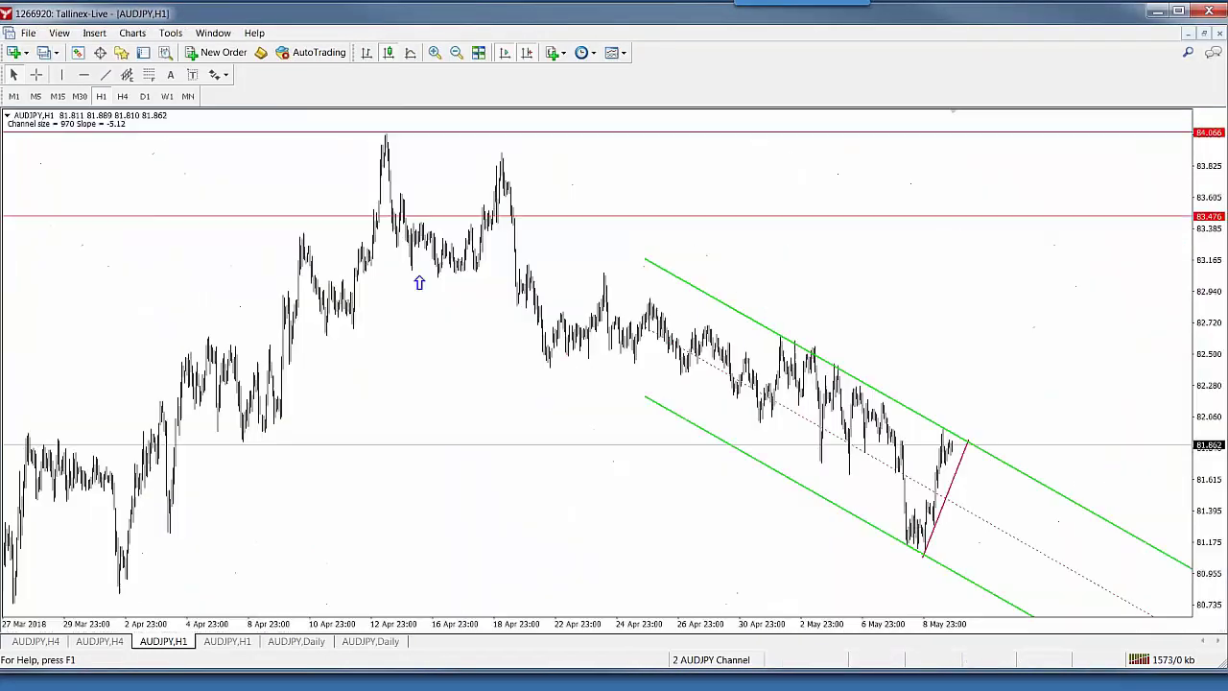
left_click(1206, 34)
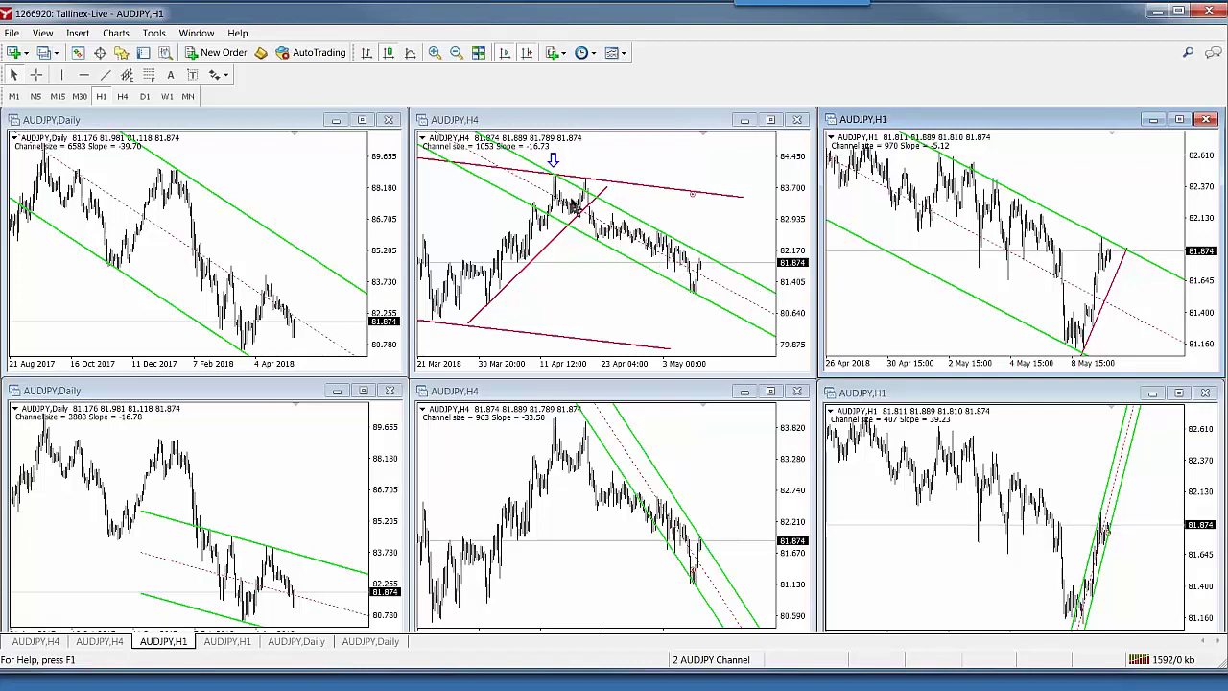
left_click(772, 122)
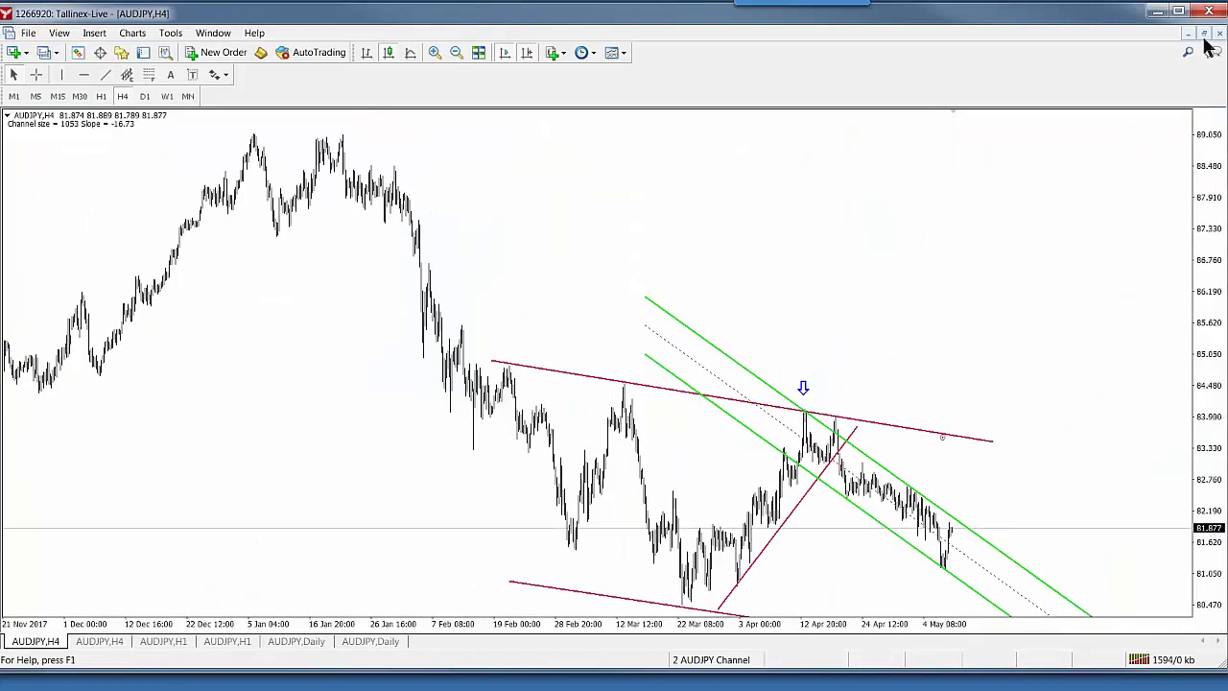
left_click(1204, 34)
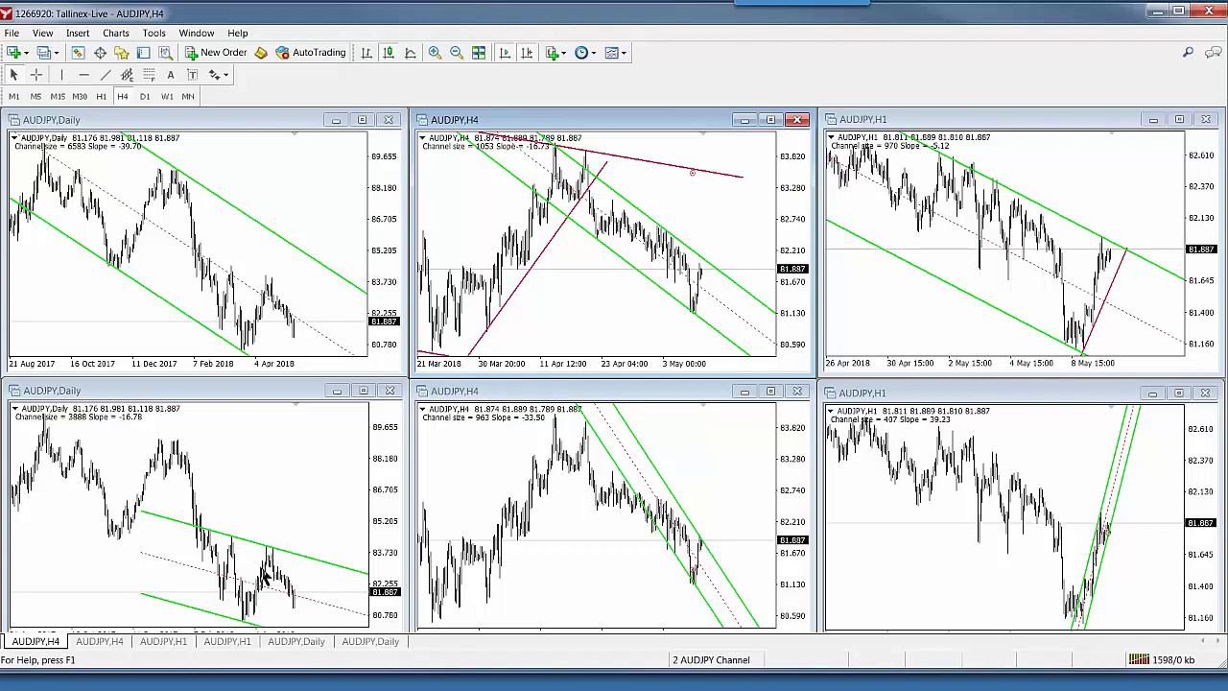
left_click(770, 120)
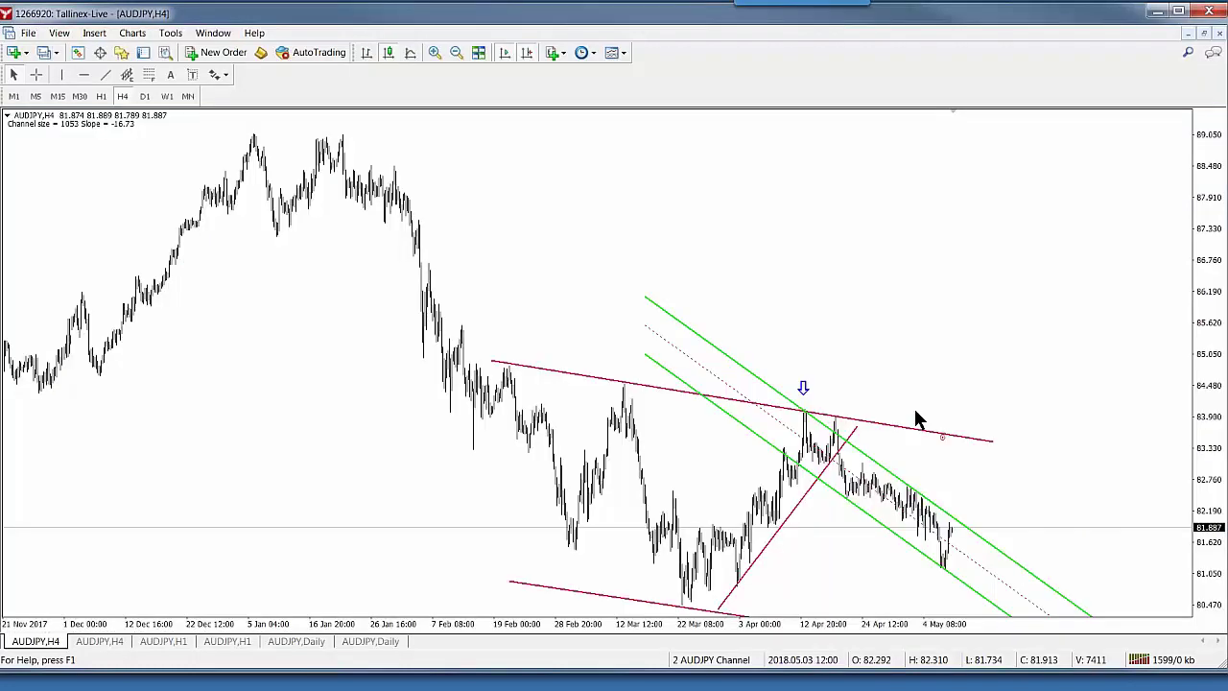
left_click(1204, 34)
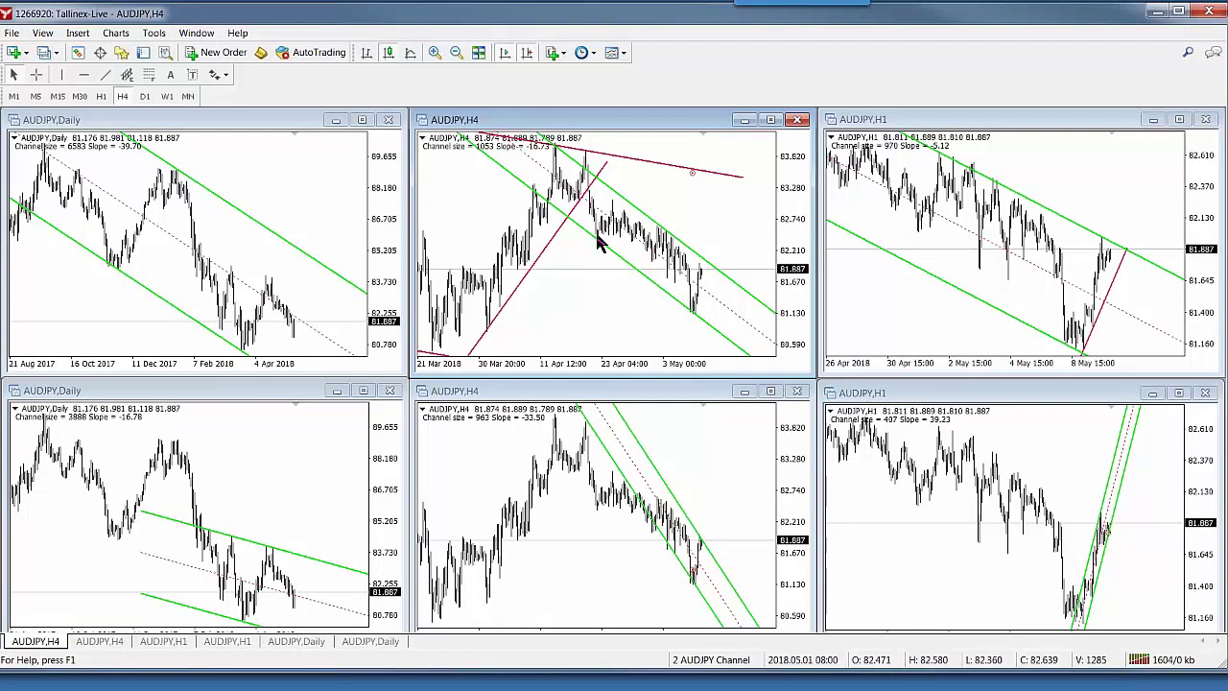
Review the Channel Surfer input settings on the upper AUDJPY H4 chart, and close the indicator list
right_click(583, 276)
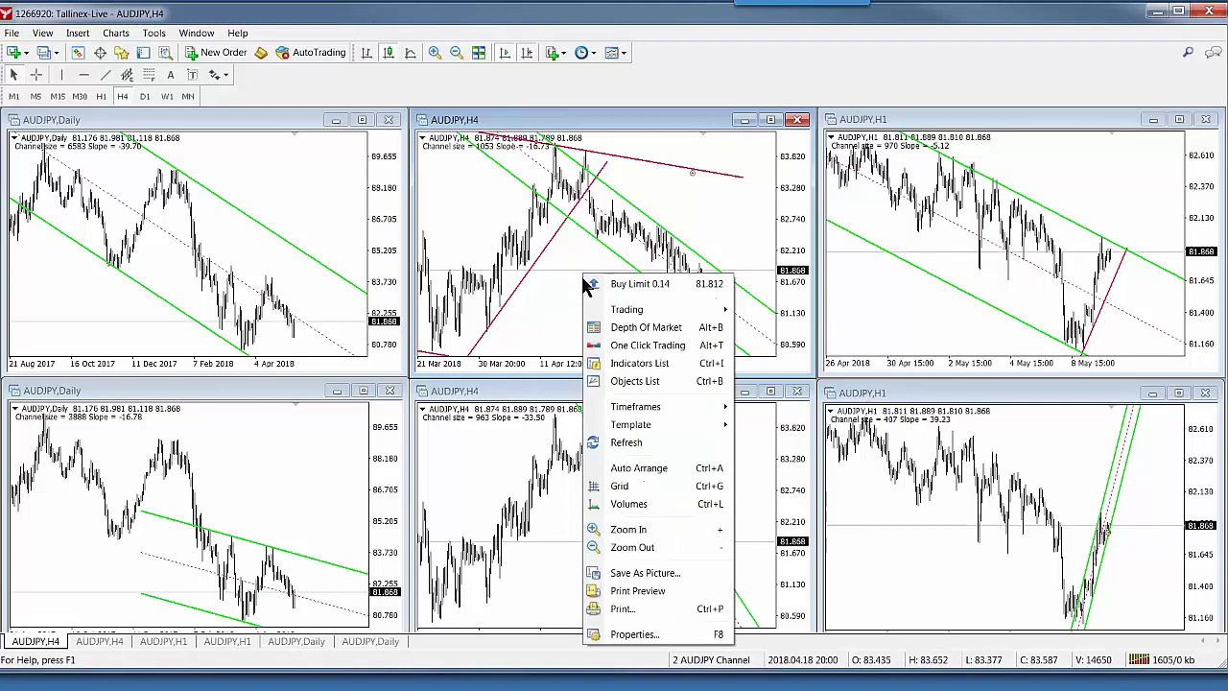
left_click(637, 365)
double_click(689, 182)
left_click(814, 487)
left_click(795, 350)
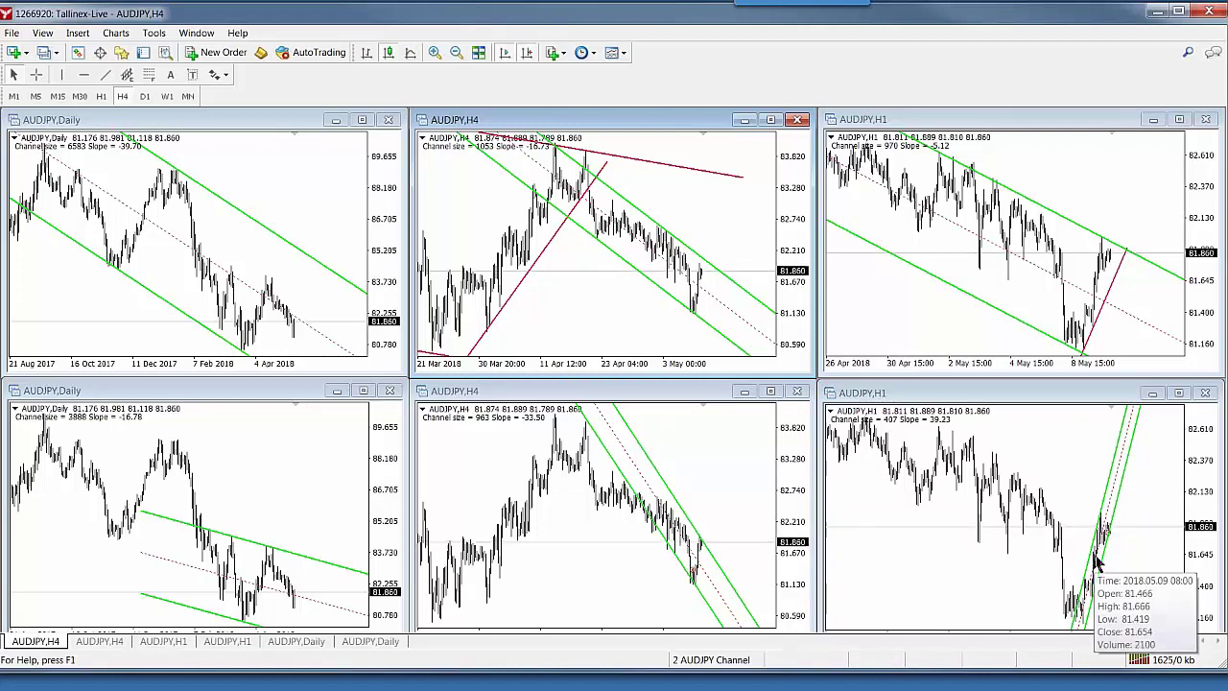
Examine the upper AUDJPY H1 chart and the lower AUDJPY Daily chart at full size, and return to the tiled layout
right_click(1061, 449)
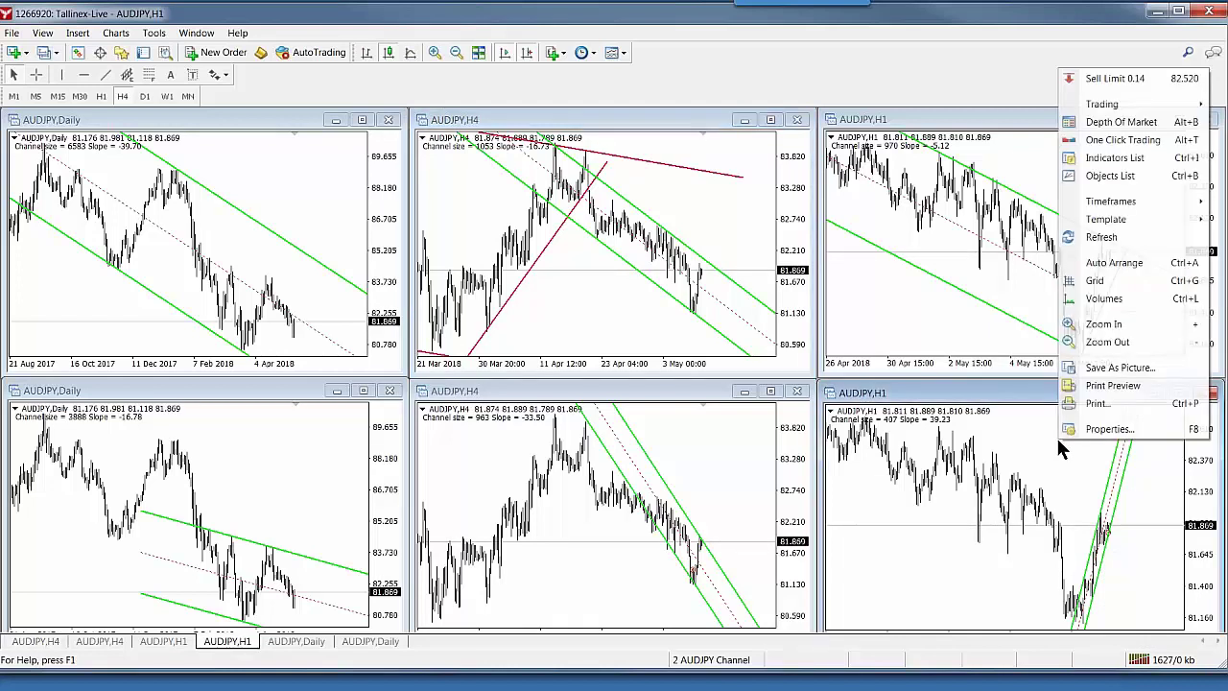
left_click(1104, 209)
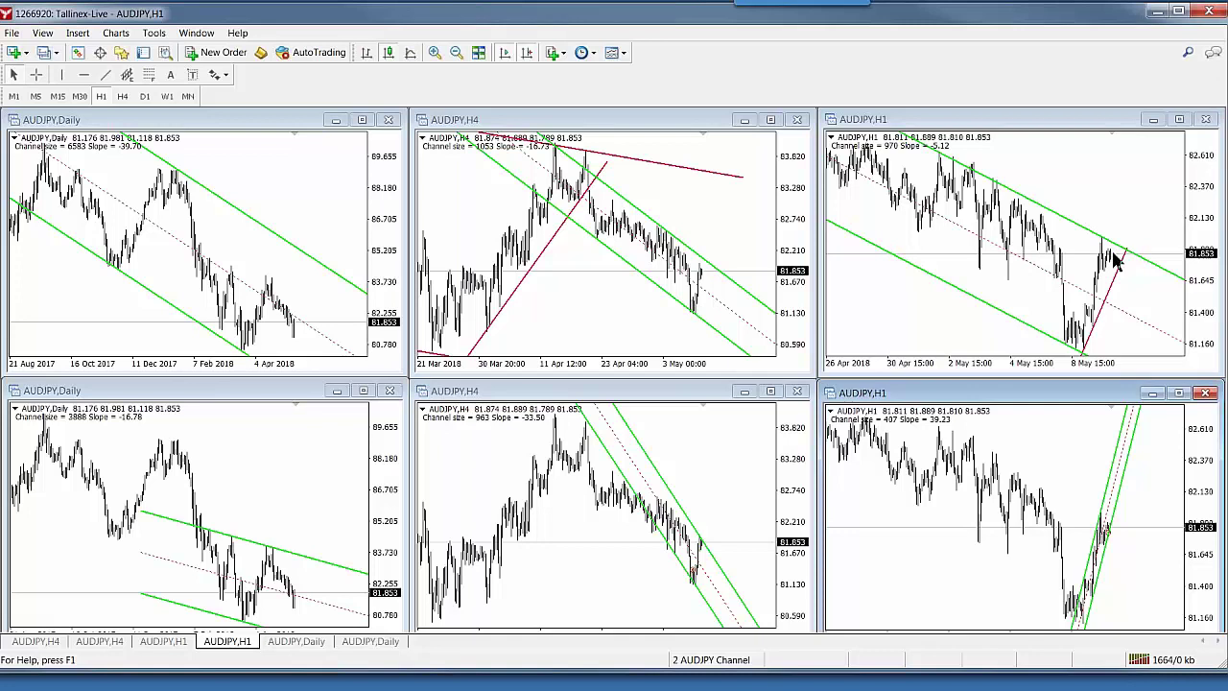
left_click(1179, 119)
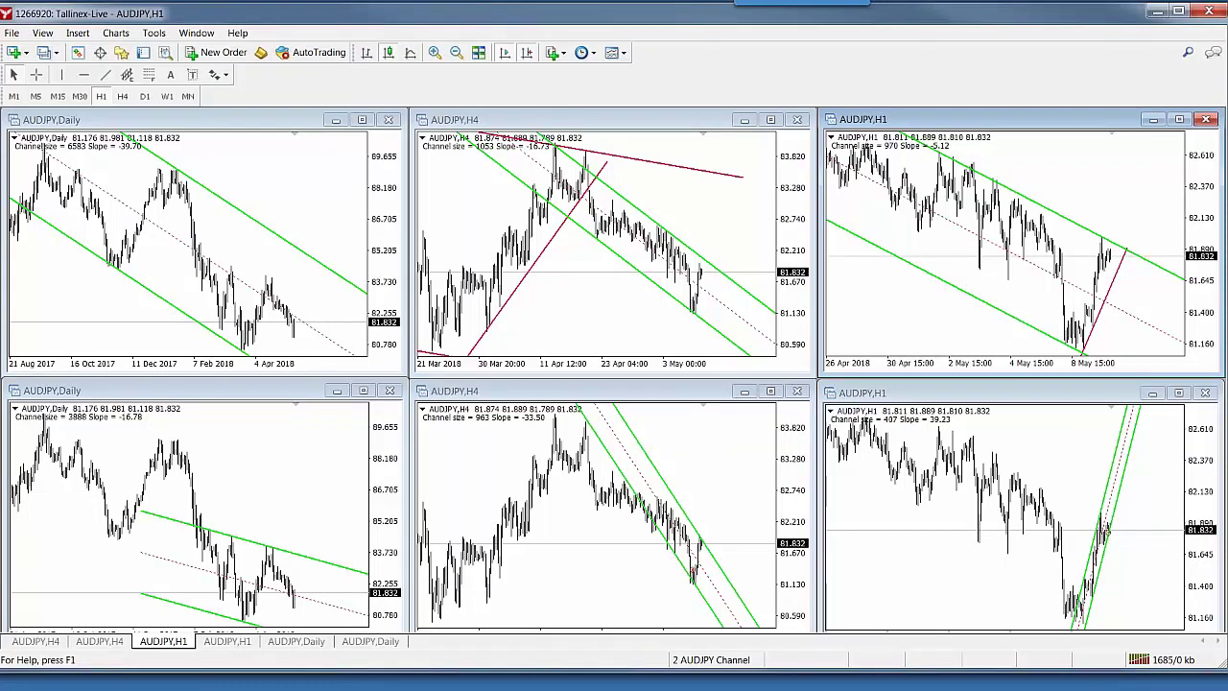
left_click(362, 394)
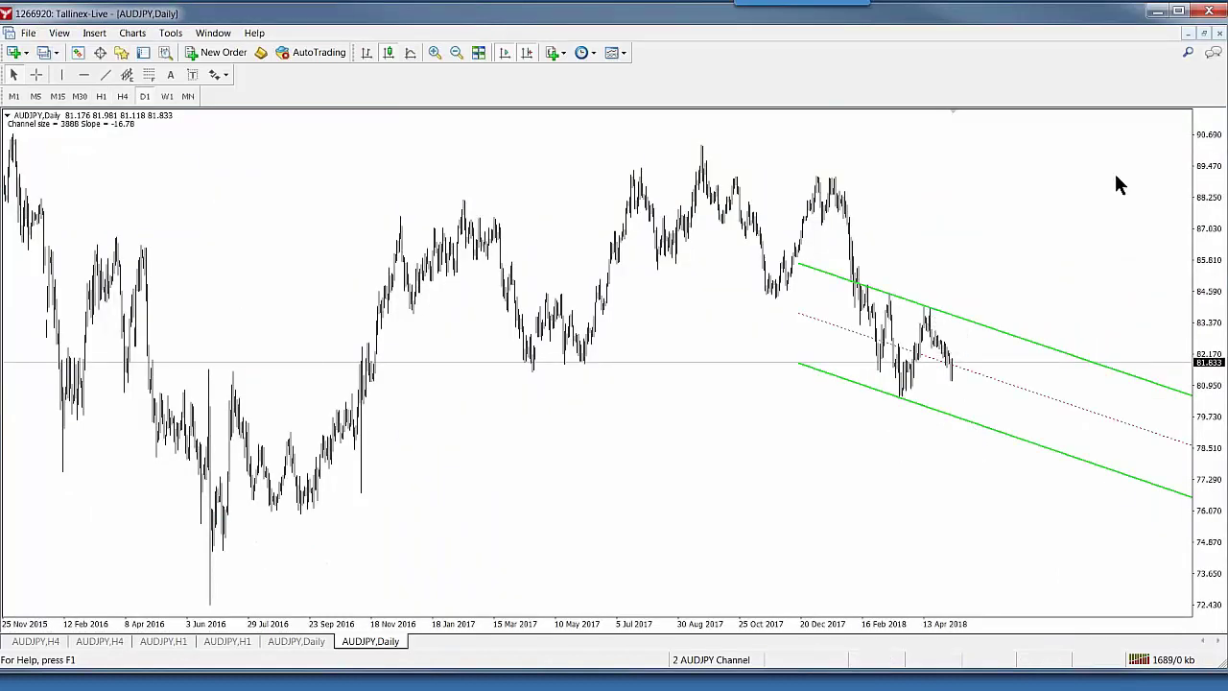
left_click(1205, 35)
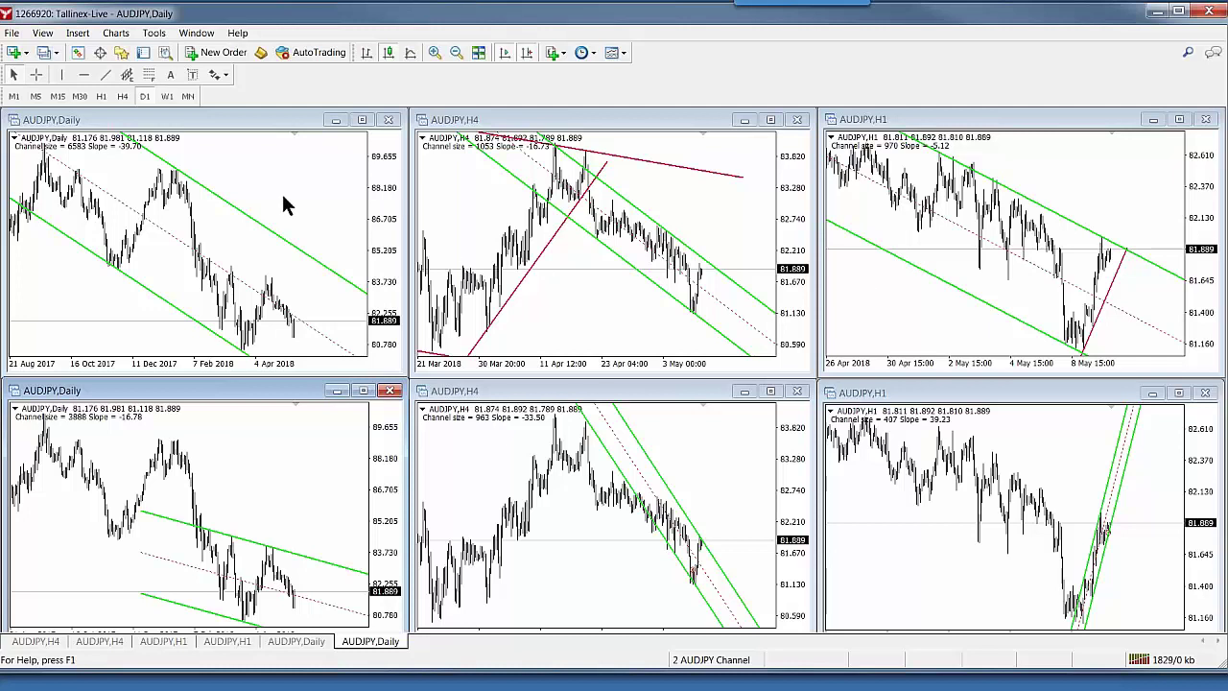
Load the AUDUSD chart profile and maximize the upper AUDUSD Daily chart
left_click(45, 58)
left_click(80, 189)
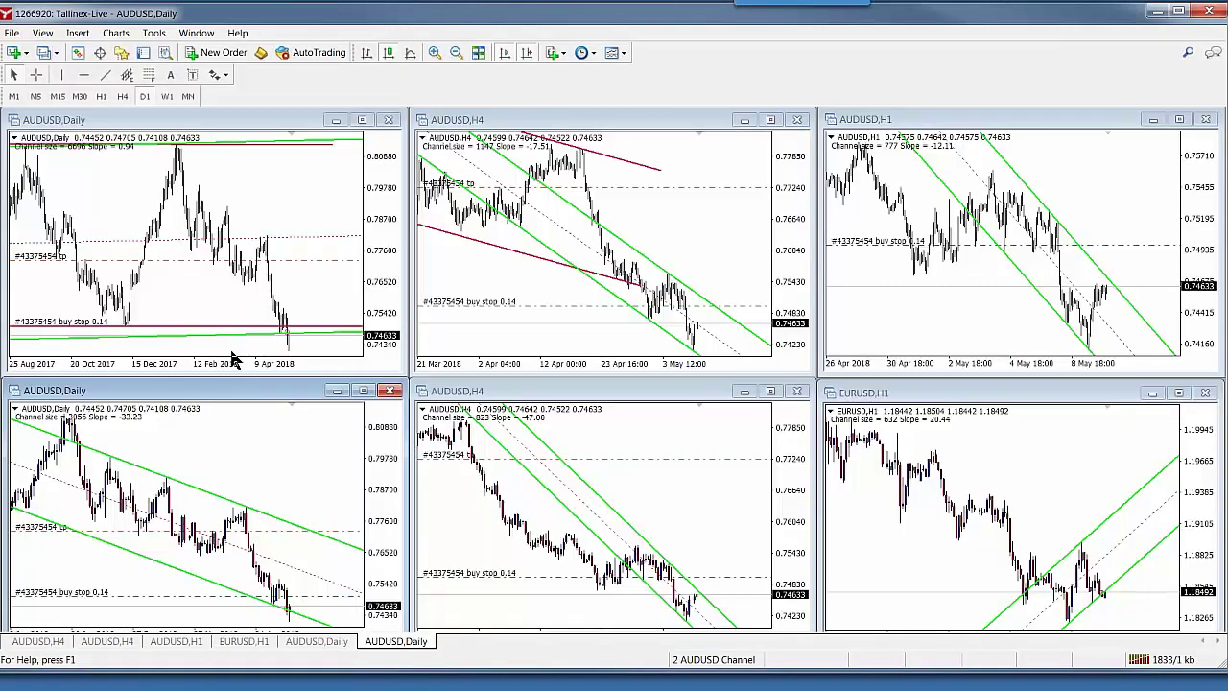
left_click(363, 126)
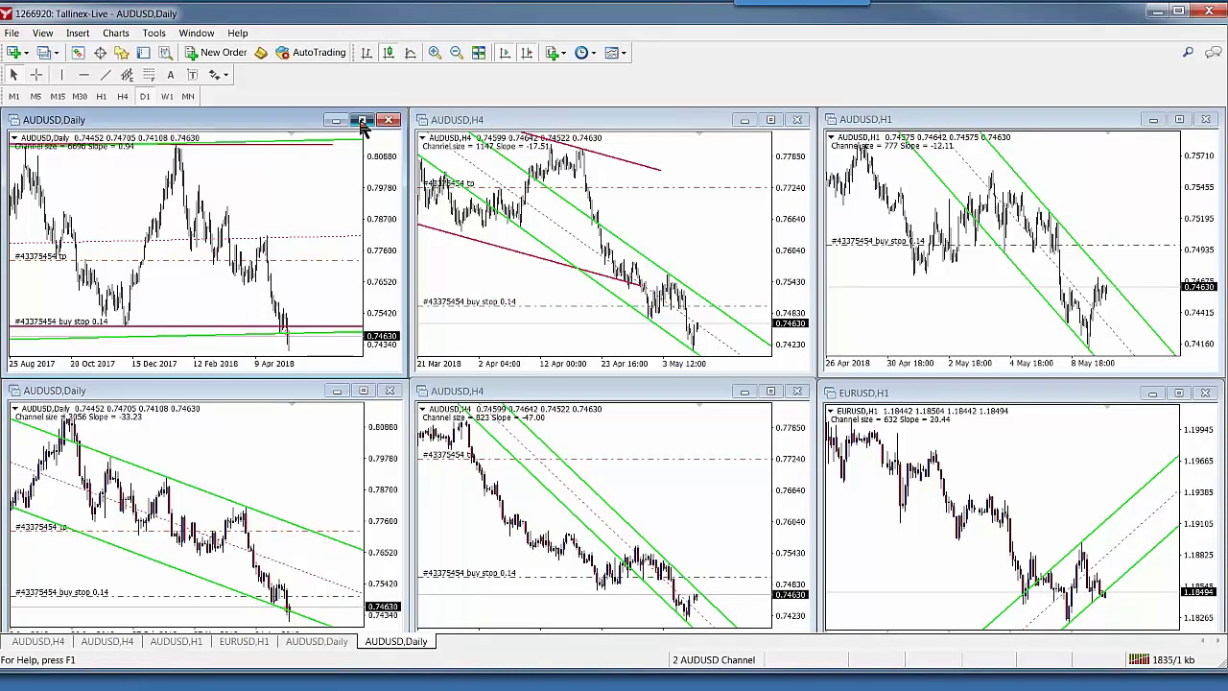
left_click(363, 123)
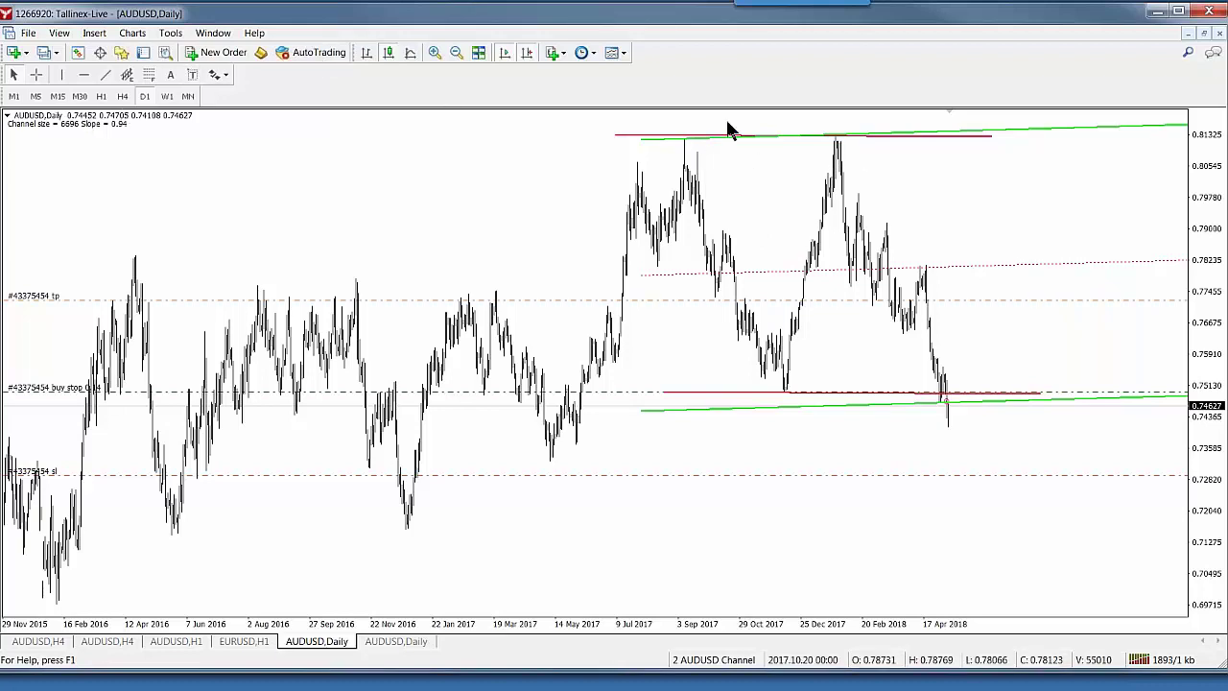
Draw near-horizontal trendlines just below the resistance line at about 0.808 and just above the support line at about 0.753
left_click(106, 75)
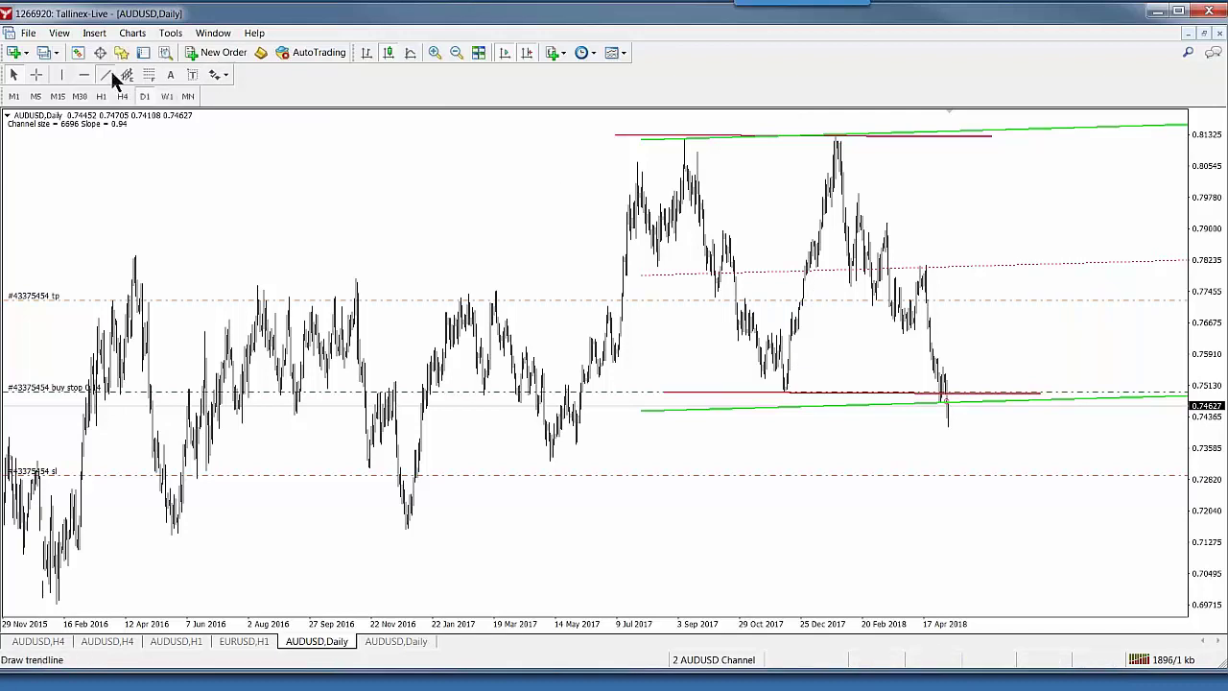
left_click_drag(625, 155, 971, 153)
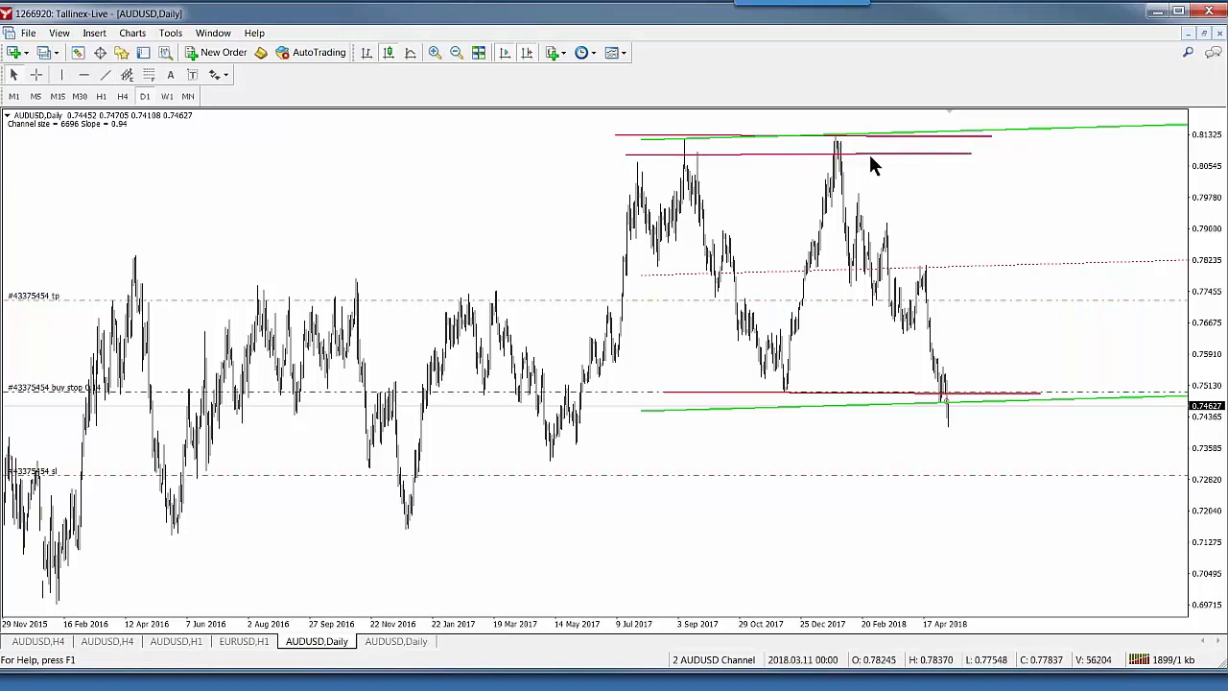
left_click(105, 75)
left_click_drag(690, 378, 1028, 383)
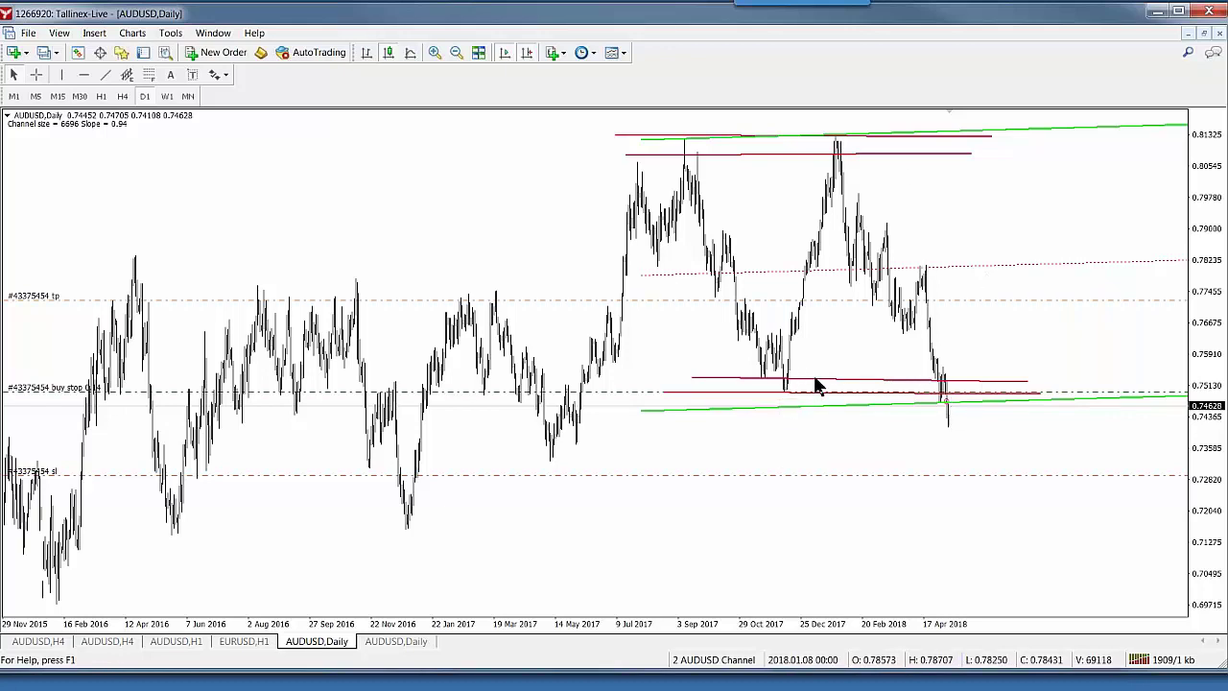
Delete the two inner trendlines drawn near the resistance and support lines on the AUDUSD Daily chart
double_click(887, 154)
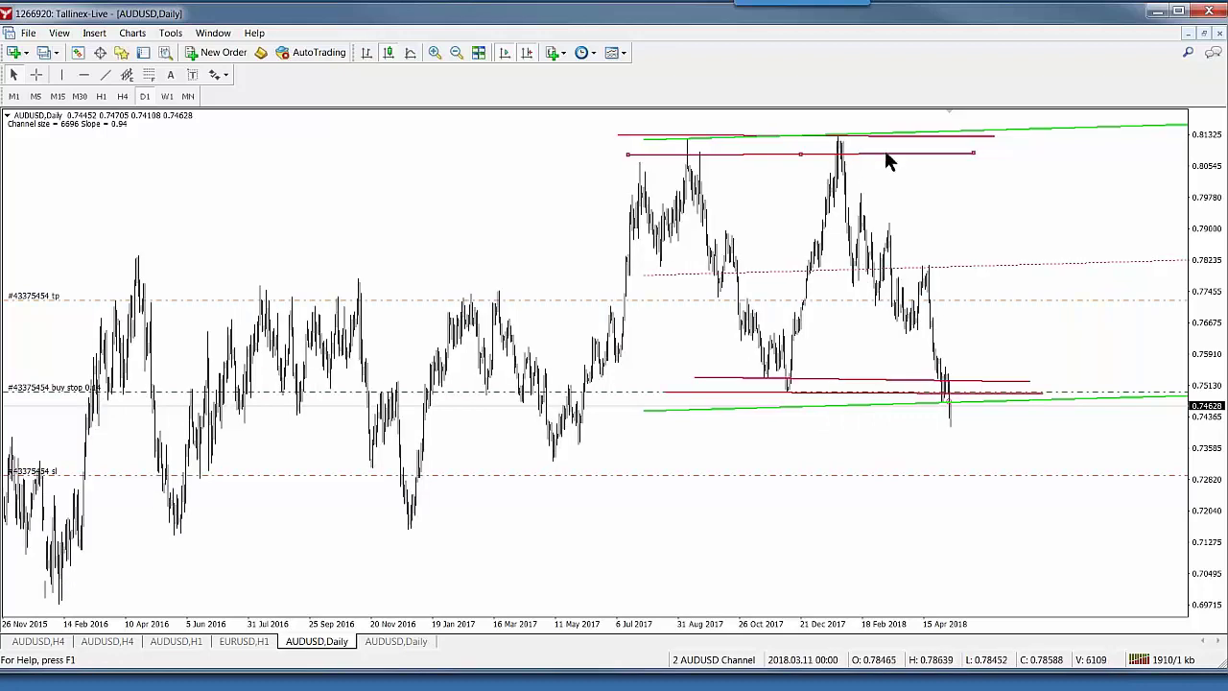
key("Delete")
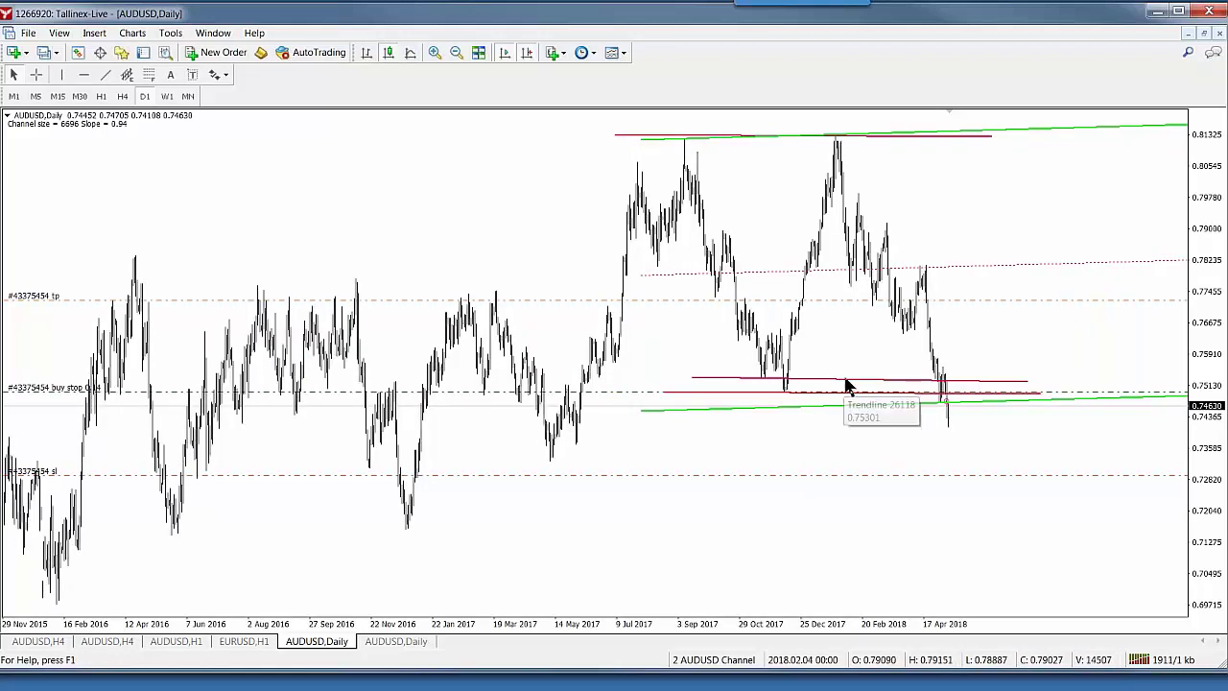
double_click(853, 382)
key("Delete")
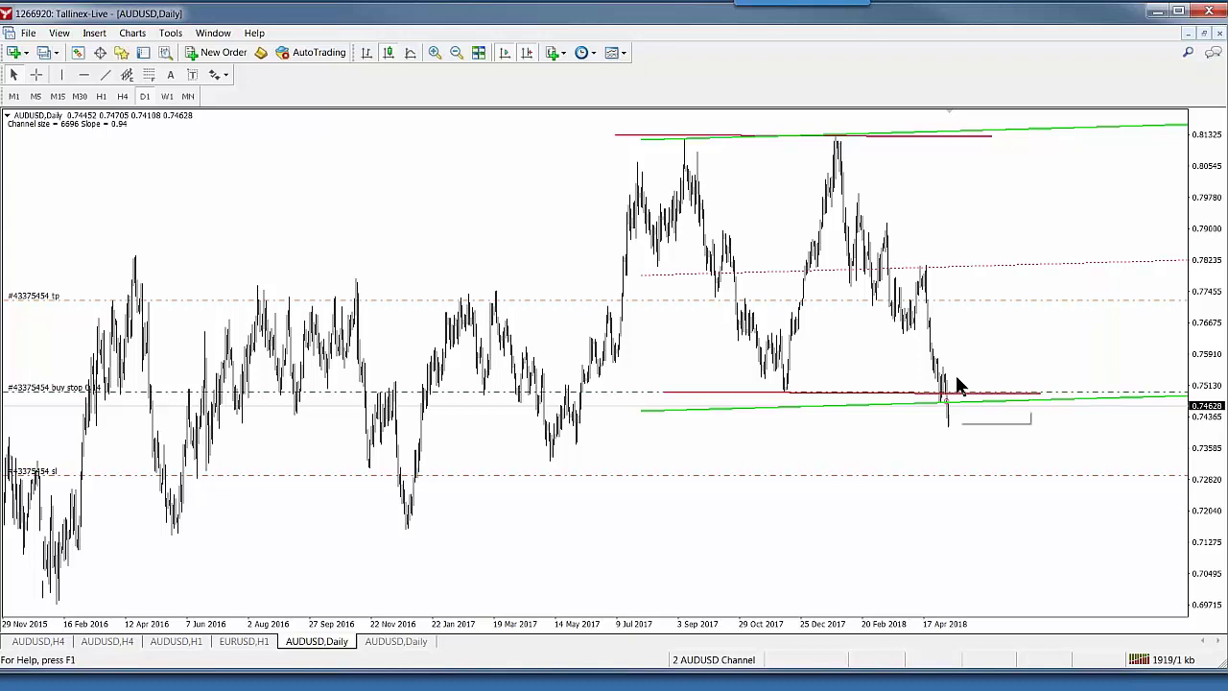
middle_click(998, 137)
left_click_drag(998, 137, 969, 389)
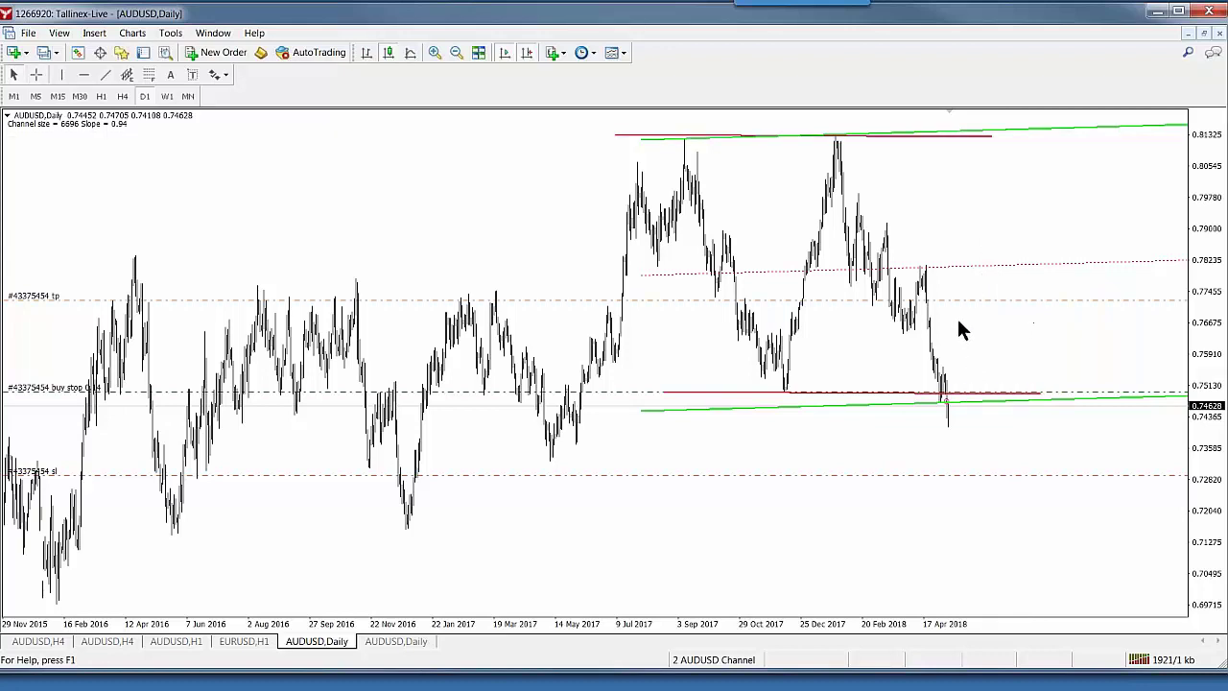
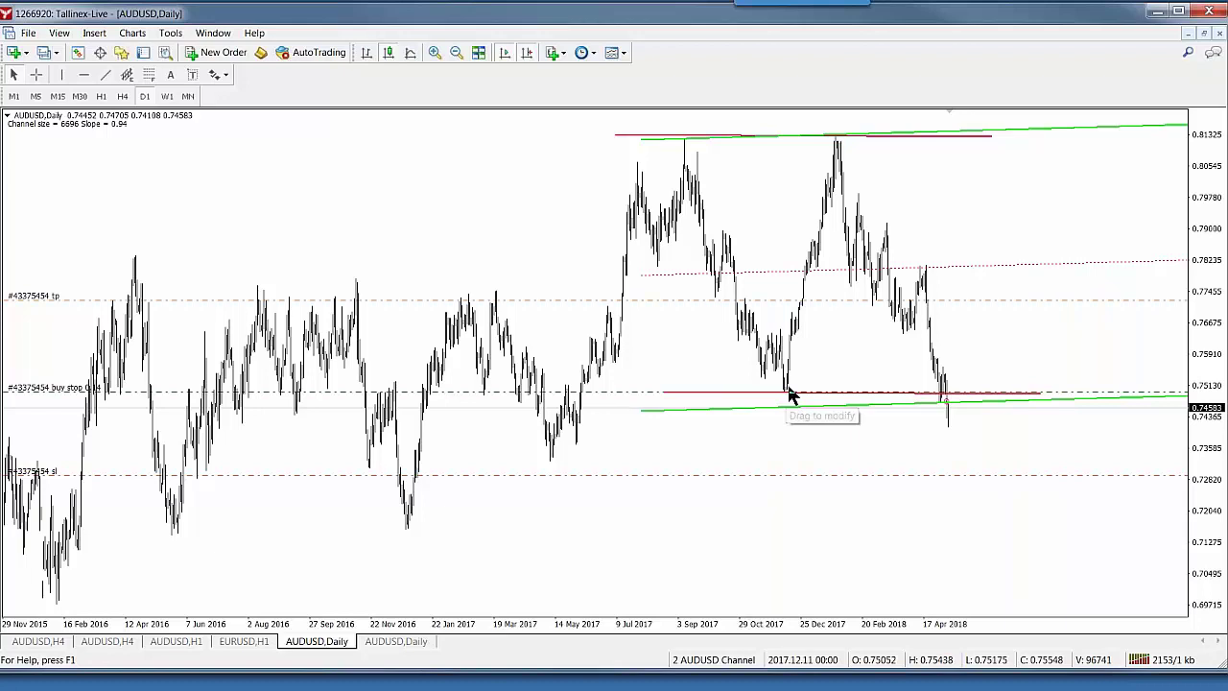
Draw a Fibonacci retracement between the May 2017 low and the early September 2017 high on the AUDUSD Daily chart
mouse_move(788, 397)
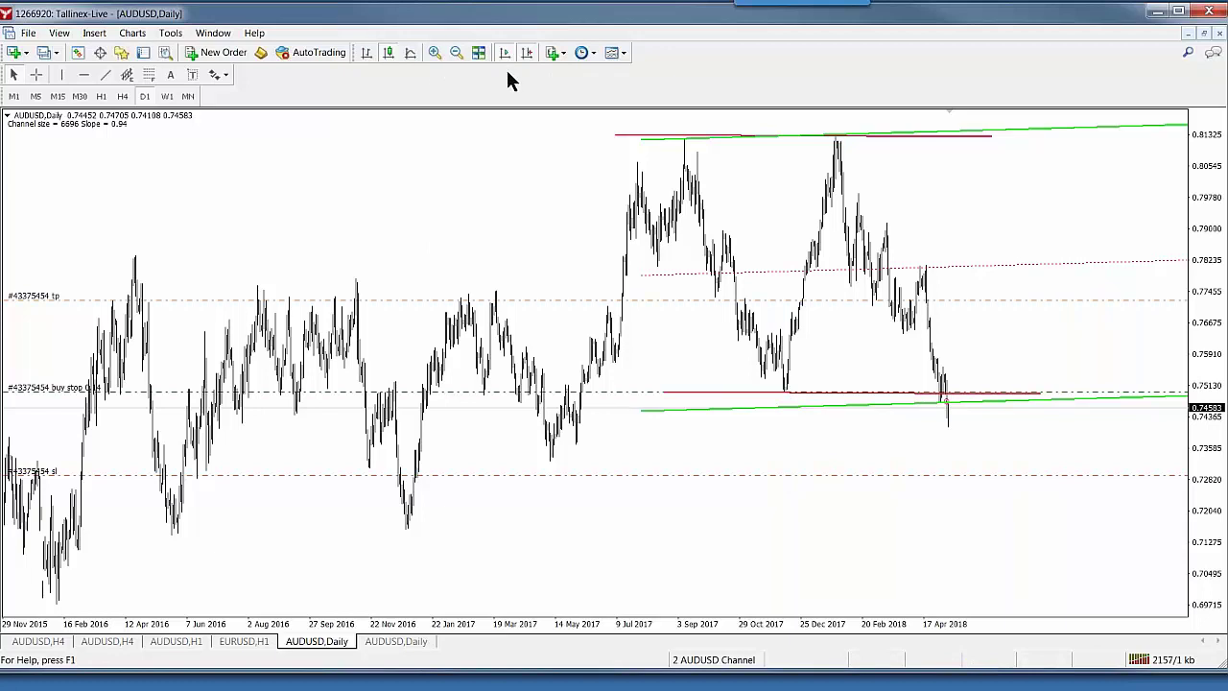
left_click(150, 76)
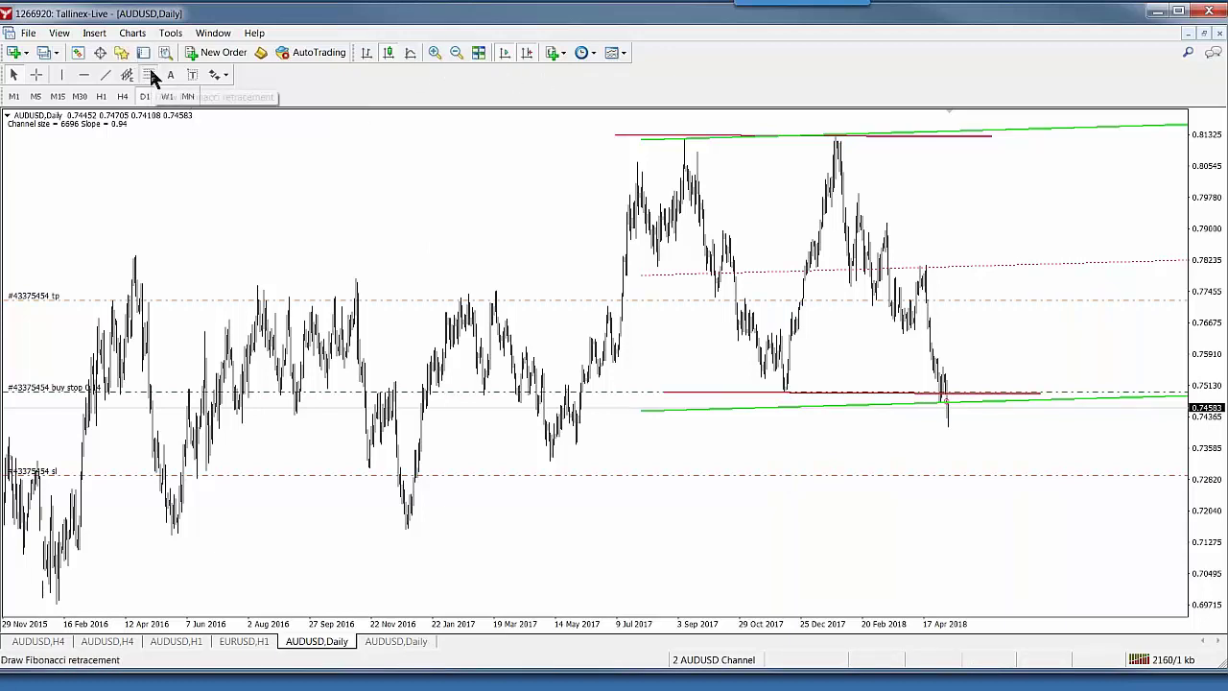
mouse_move(674, 177)
left_mouse_down()
mouse_move(576, 410)
mouse_move(518, 489)
mouse_move(443, 533)
mouse_move(548, 483)
mouse_move(428, 528)
left_mouse_up()
left_click_drag(396, 531, 552, 461)
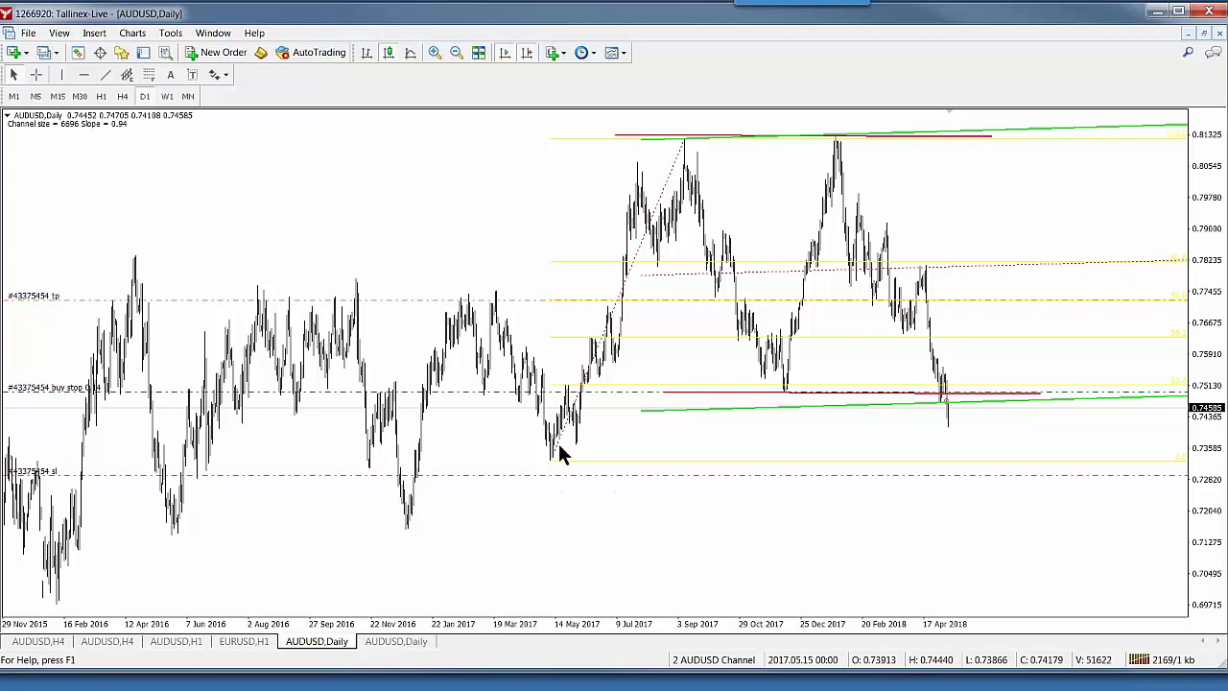
Delete the Fibonacci retracement from the AUDUSD Daily chart
left_click_drag(615, 317, 609, 313)
right_click(615, 315)
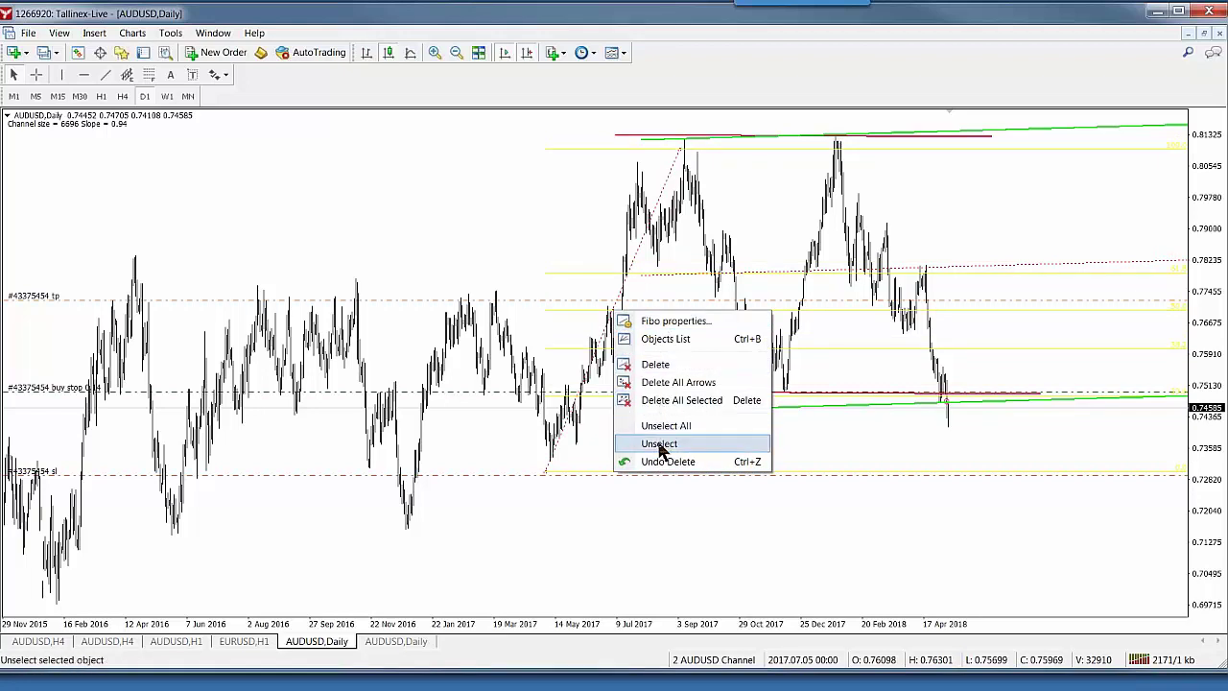
left_click(660, 364)
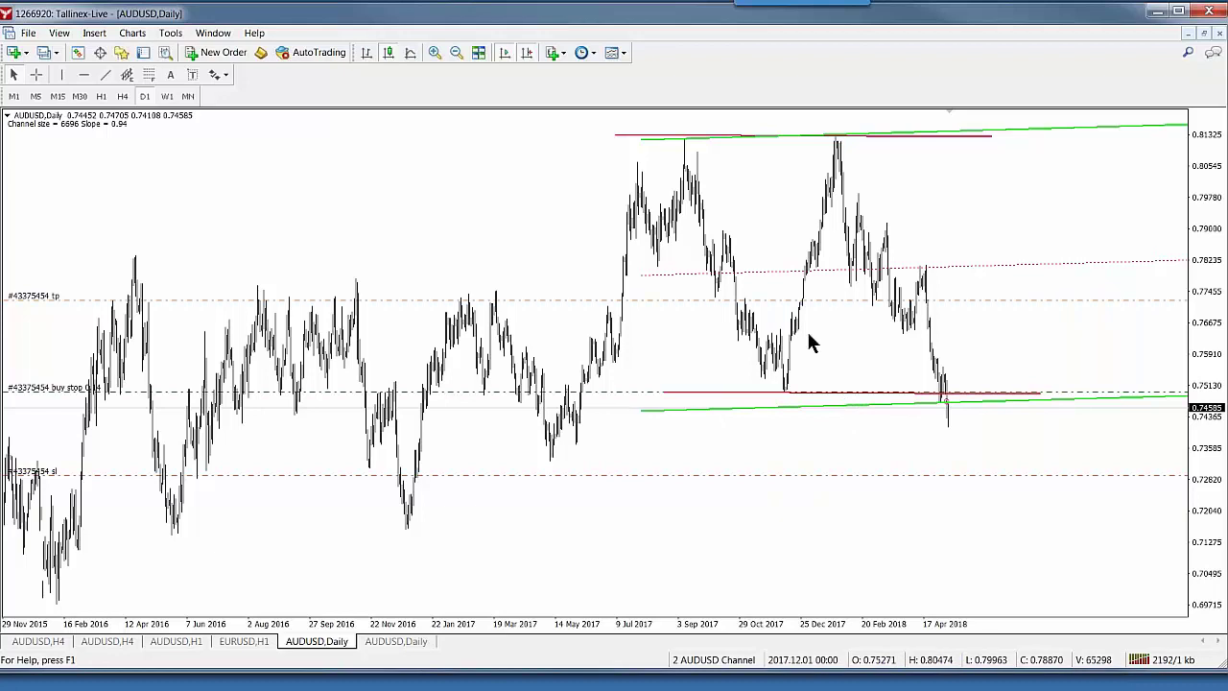
Draw a rising trendline beneath the December 2016 and December 2017 lows on the AUDUSD Daily chart and delete it
left_click(106, 76)
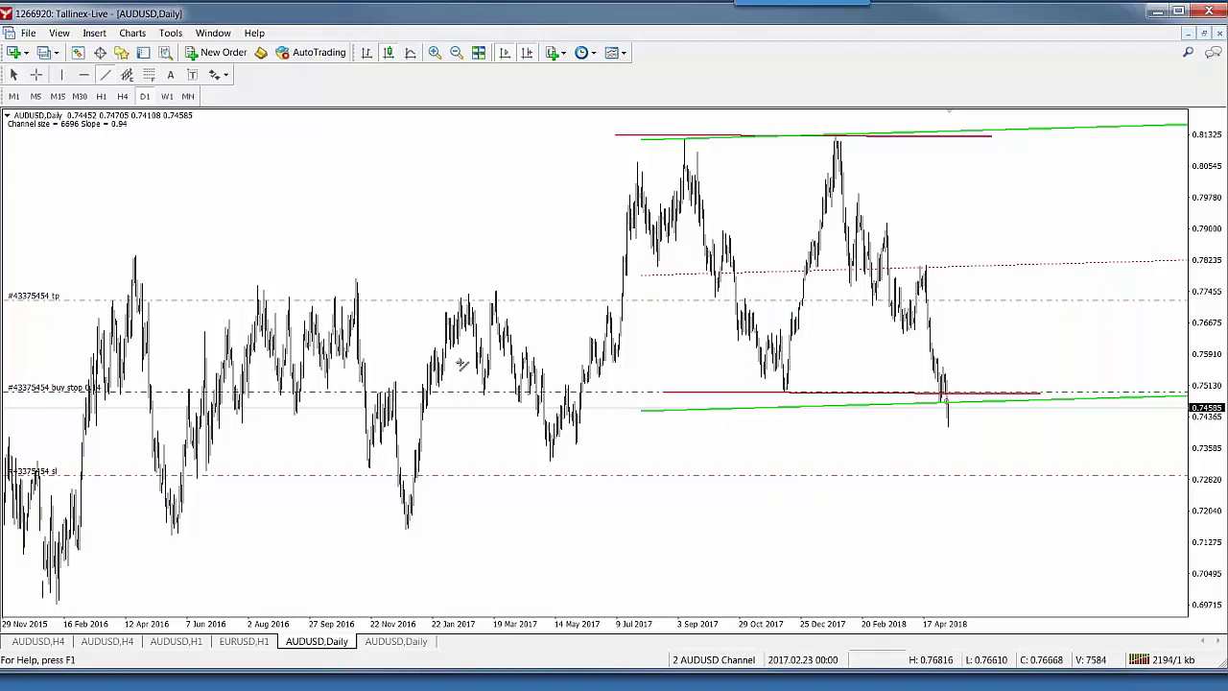
left_click_drag(411, 515, 831, 370)
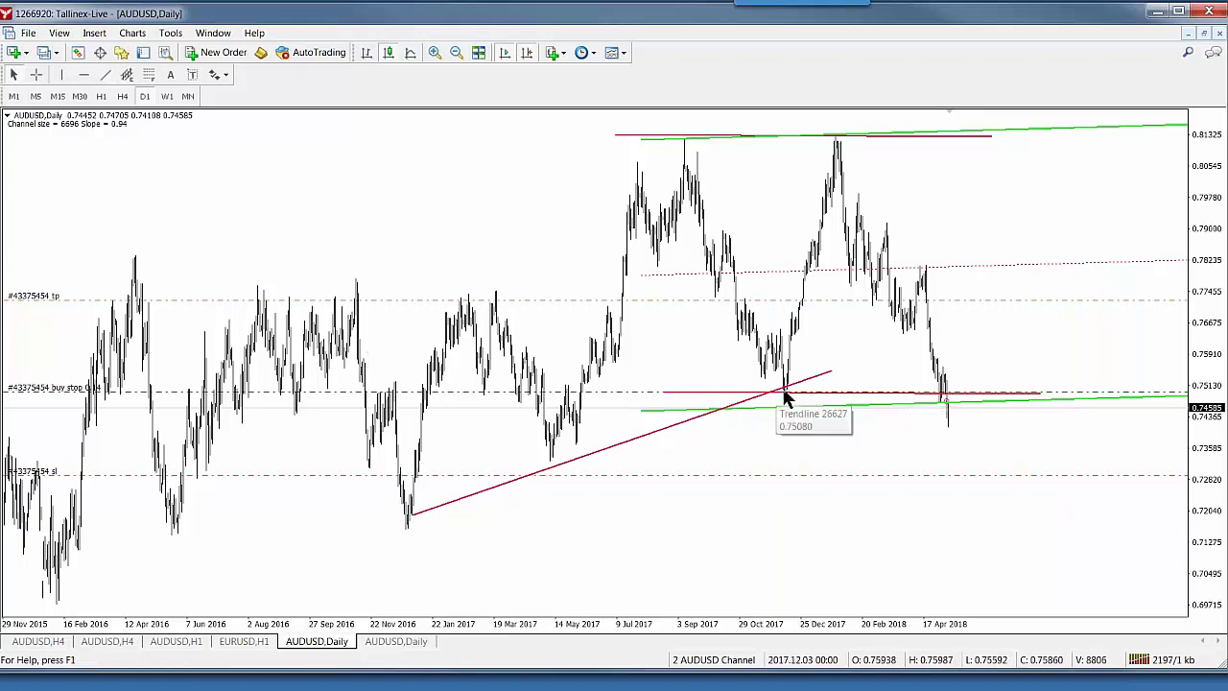
double_click(665, 429)
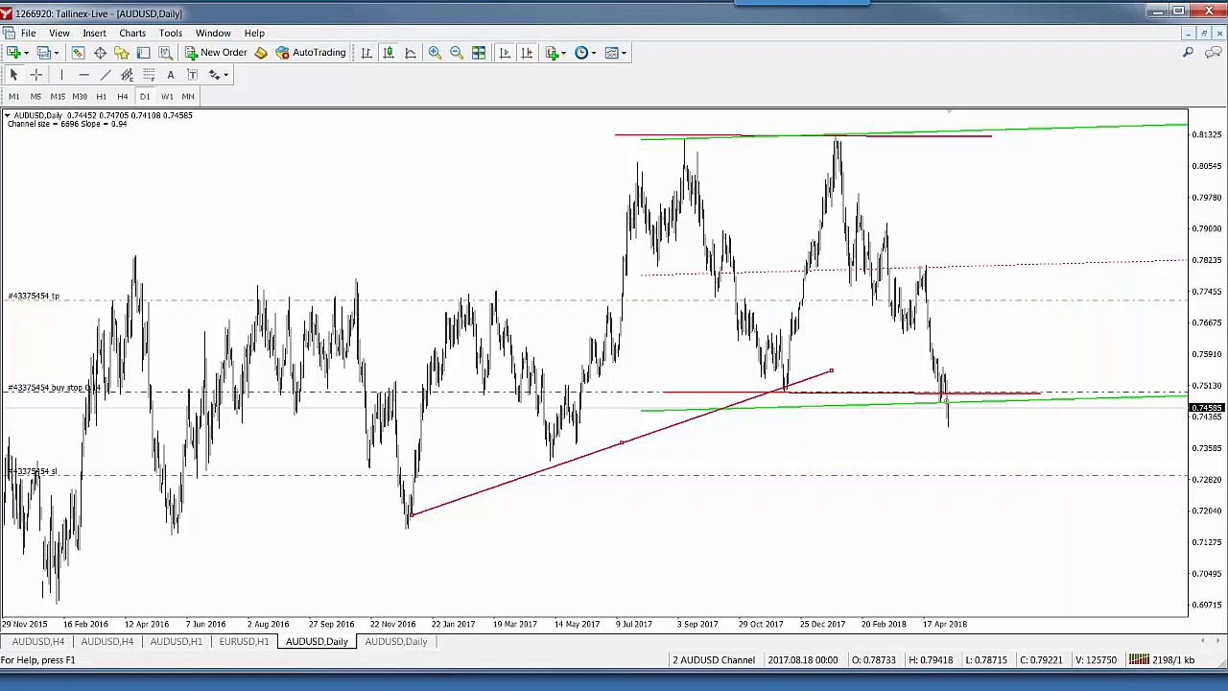
key("Delete")
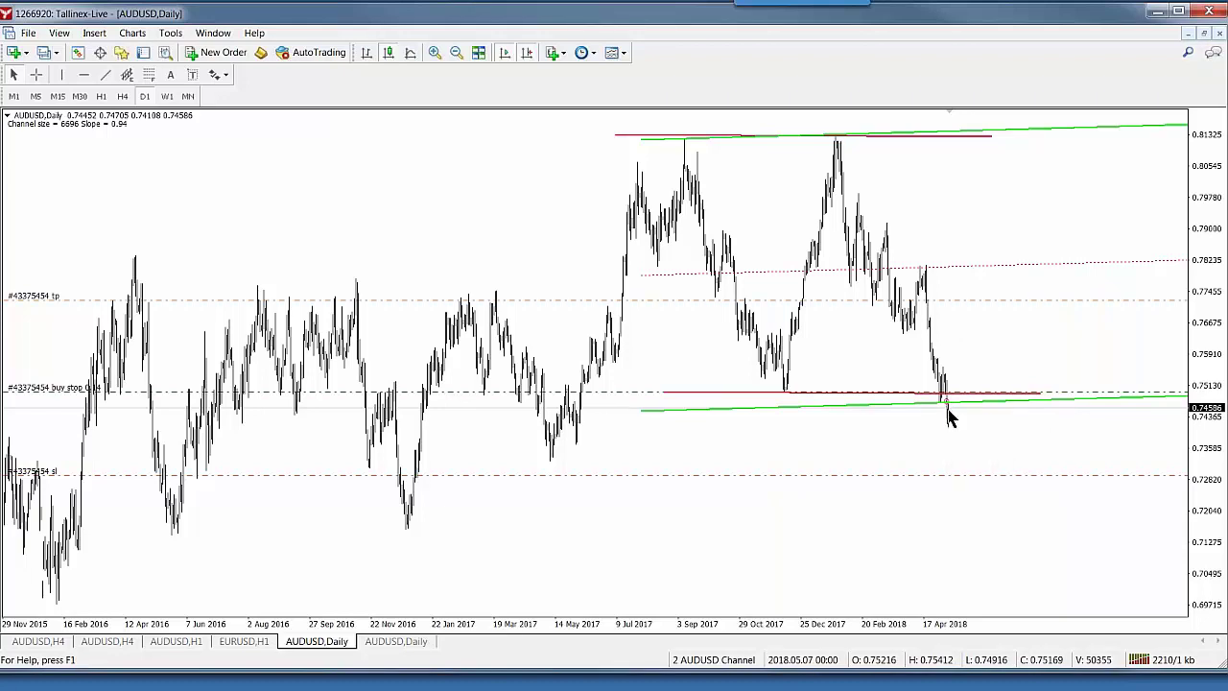
Draw a falling trendline through the December 2017 and May 2018 lows and a parallel copy from the January 2018 high
mouse_move(950, 415)
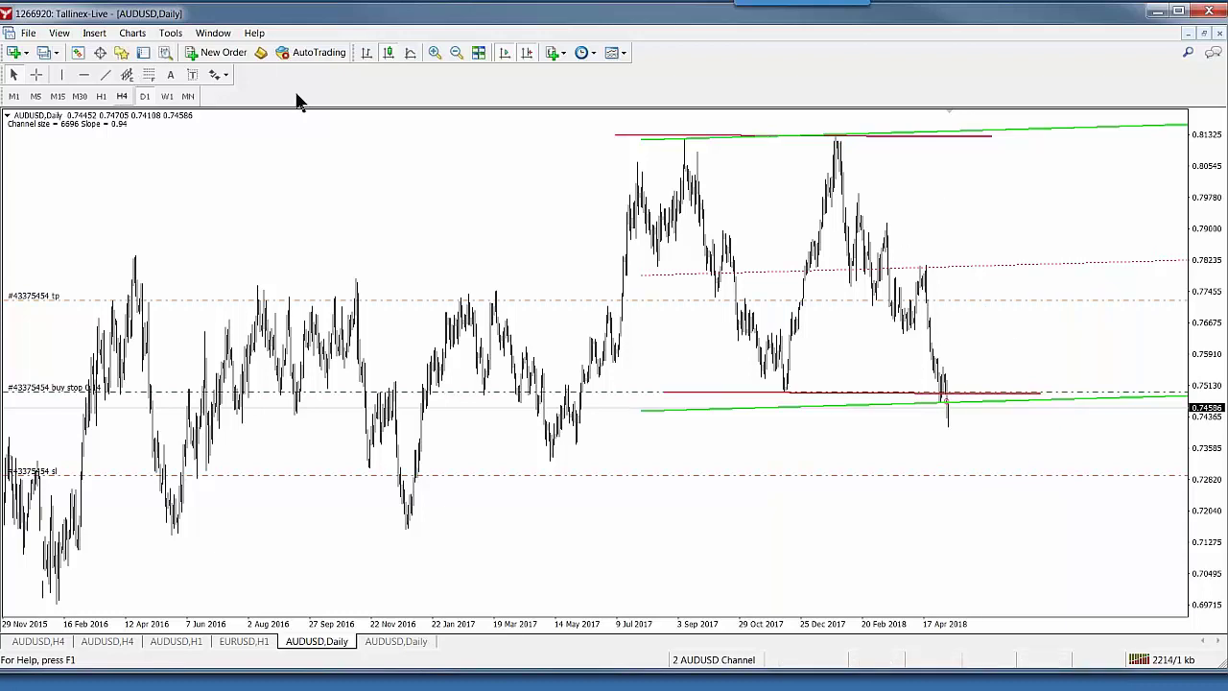
left_click(104, 77)
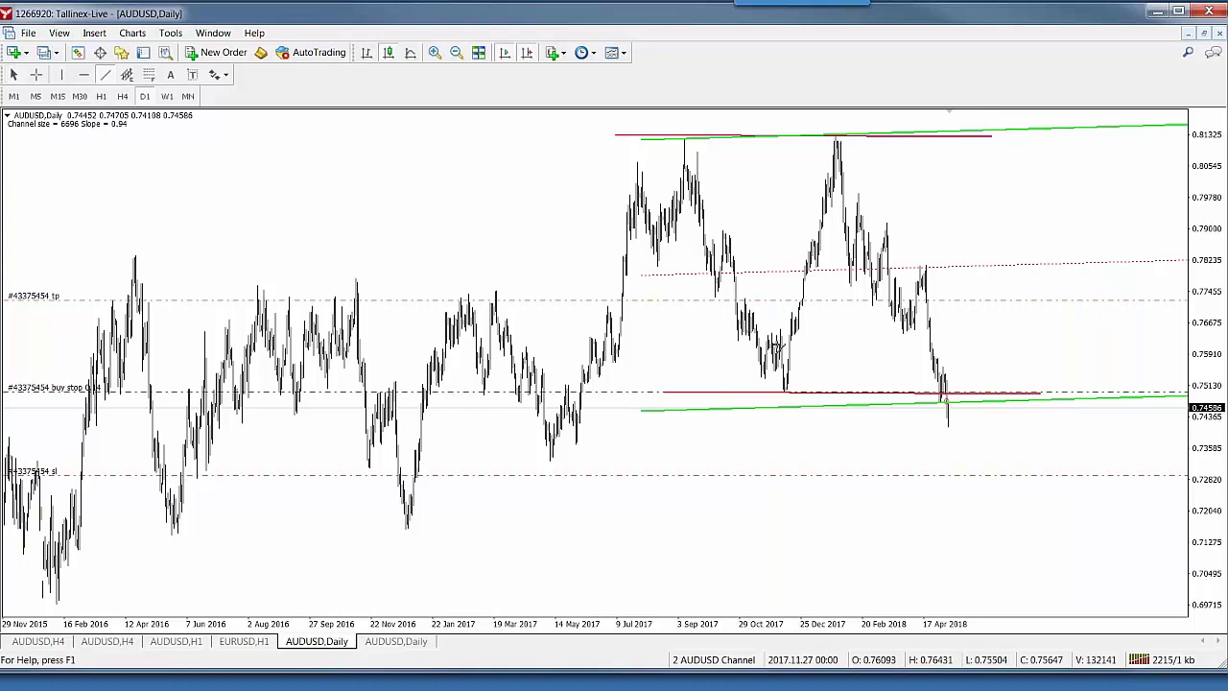
left_click_drag(743, 382, 1076, 455)
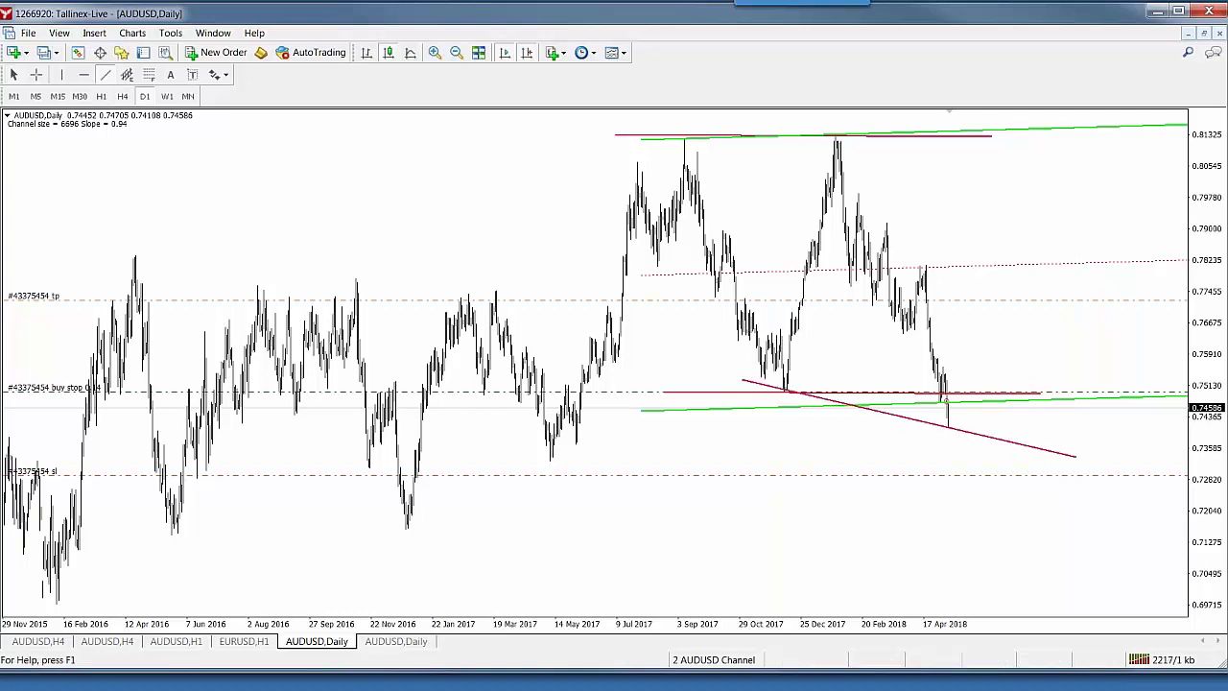
left_click_drag(913, 427, 988, 179)
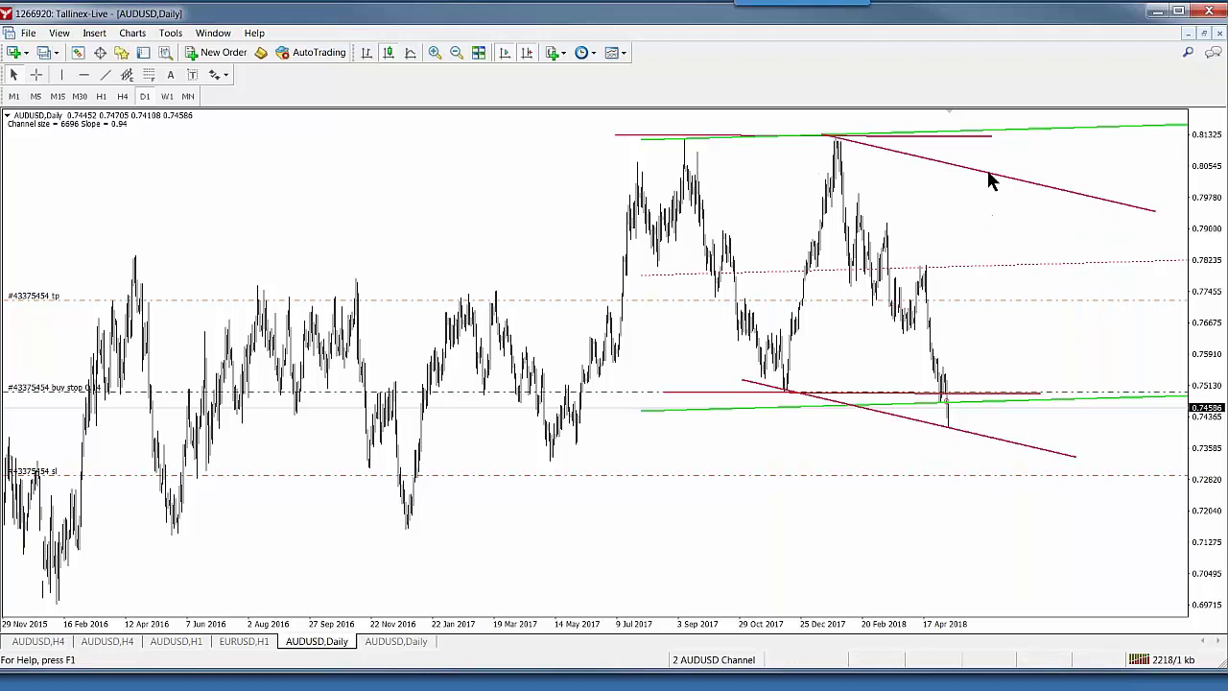
Restore the AUDUSD Daily chart to the tiled layout and load the 2 EURAUD Channel profile
left_click(1207, 34)
left_click(43, 52)
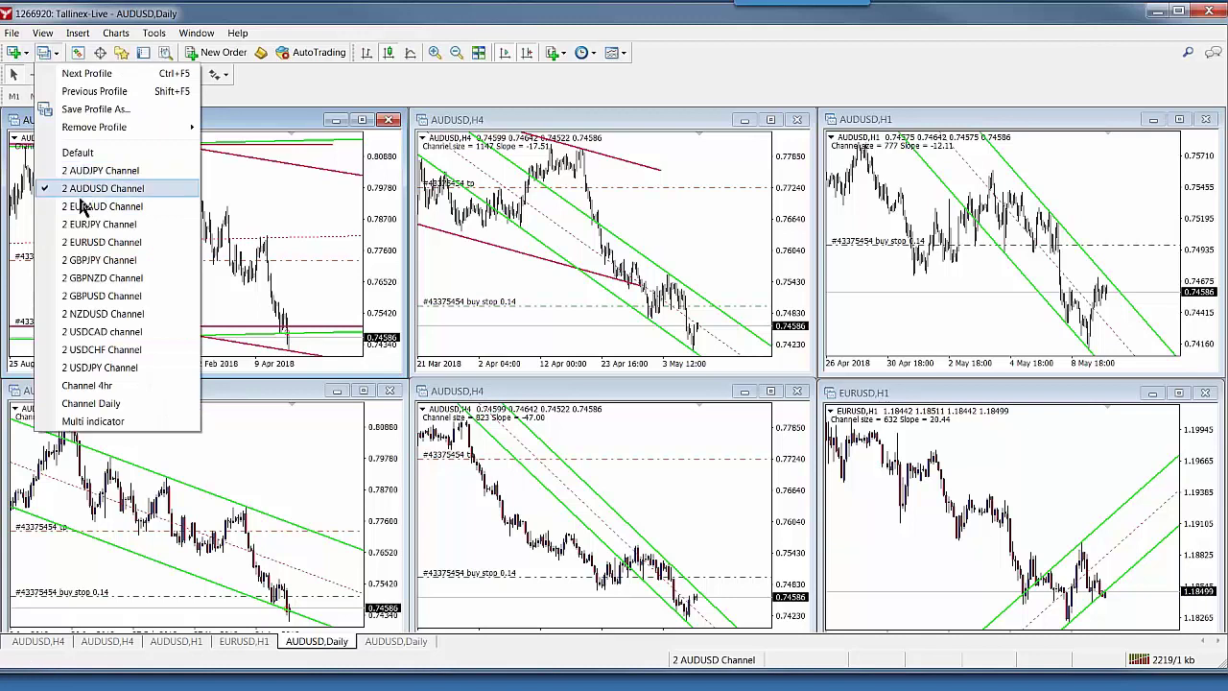
left_click(82, 211)
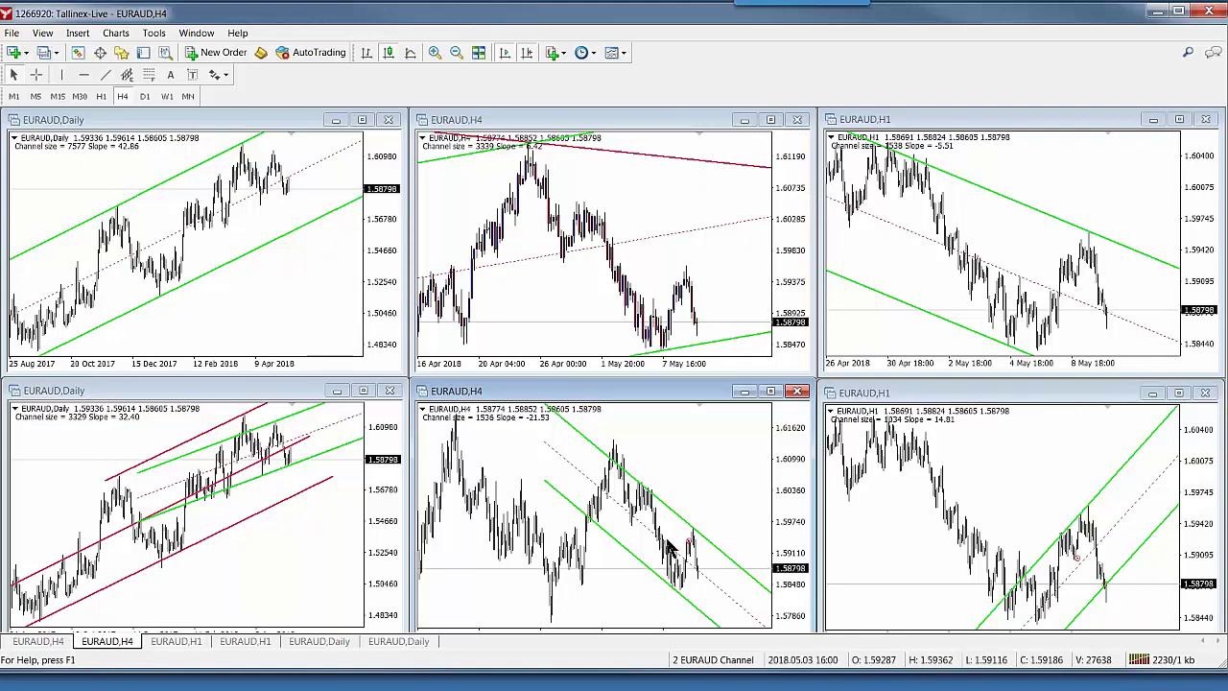
Maximize the first EURAUD H4 chart, compress its price scale and delete the two falling red trendlines
left_click(772, 120)
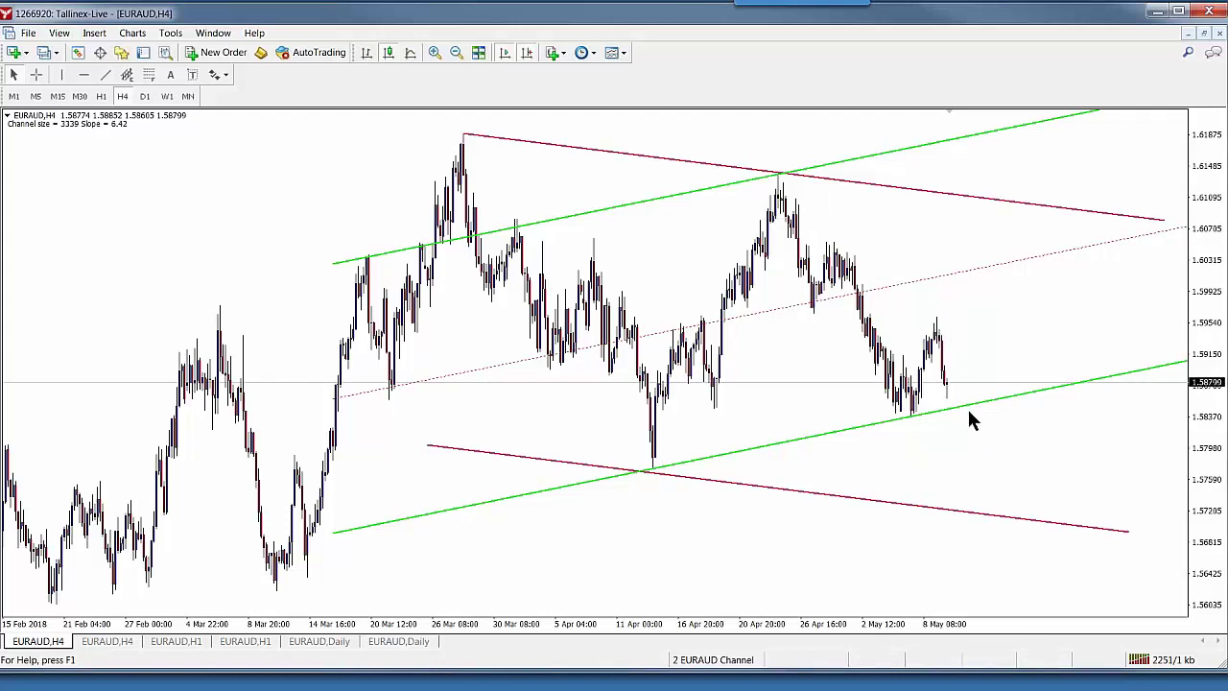
left_click_drag(1198, 182, 1036, 556)
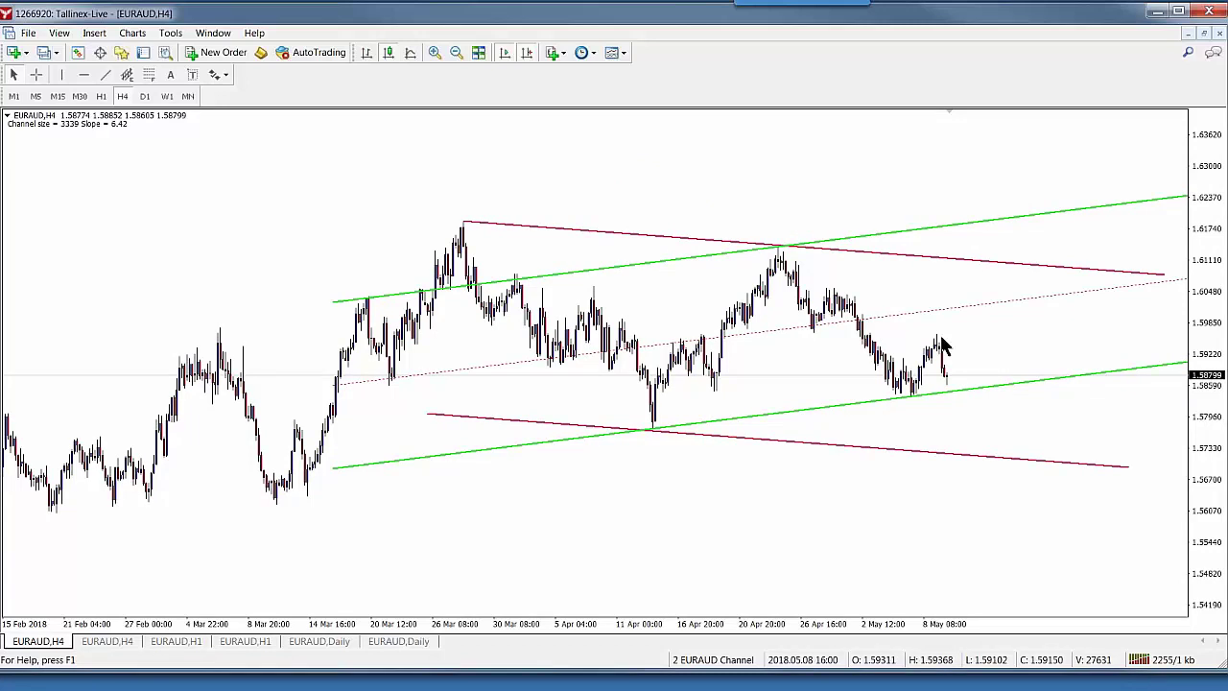
double_click(899, 255)
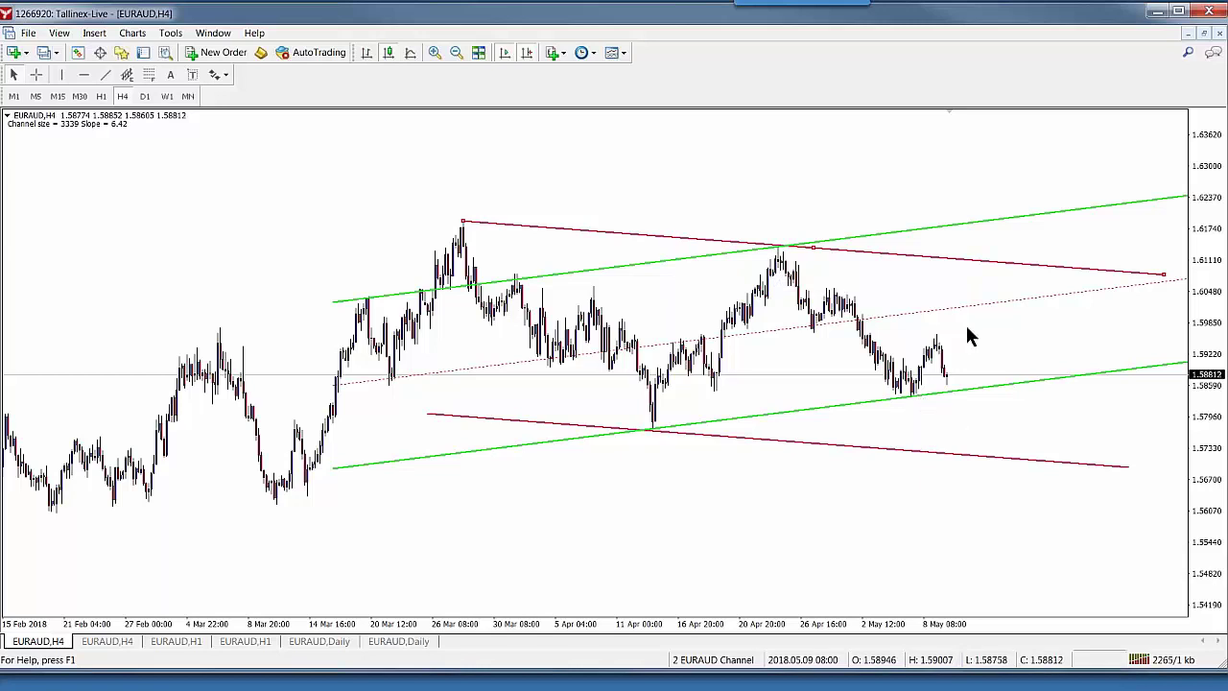
key("Delete")
double_click(906, 446)
key("Delete")
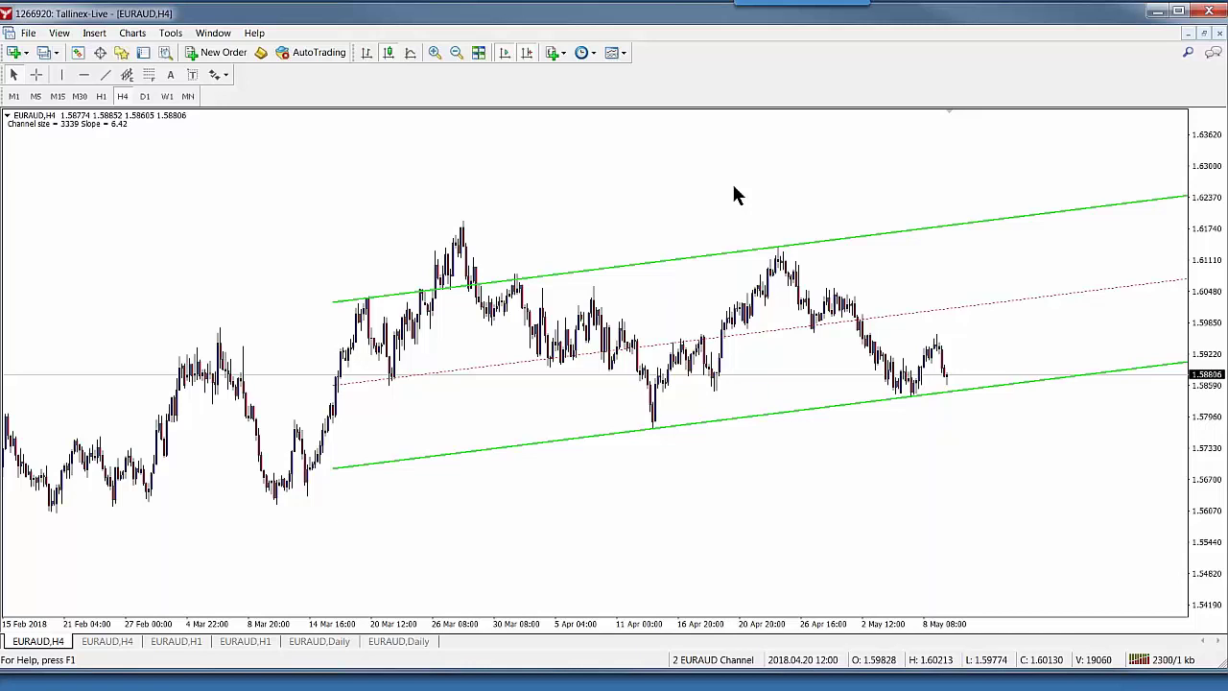
Place a horizontal line at 1.58310, just beneath the early May lows on the EURAUD H4 chart
left_click(84, 77)
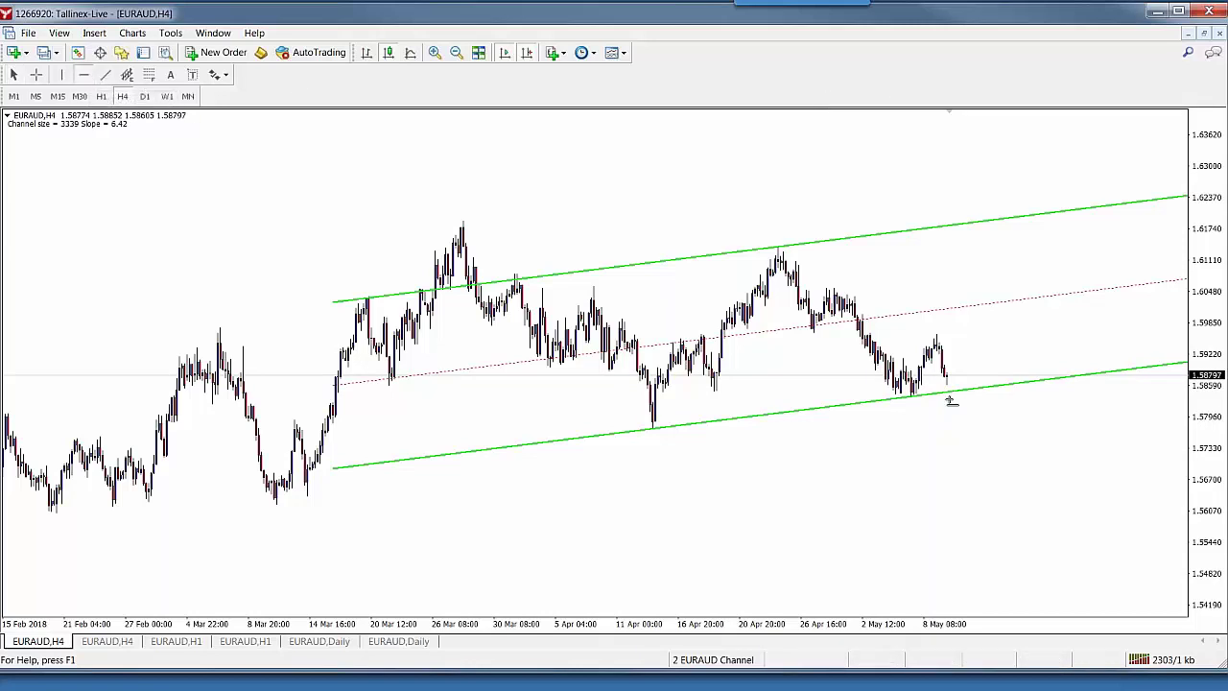
left_click(951, 401)
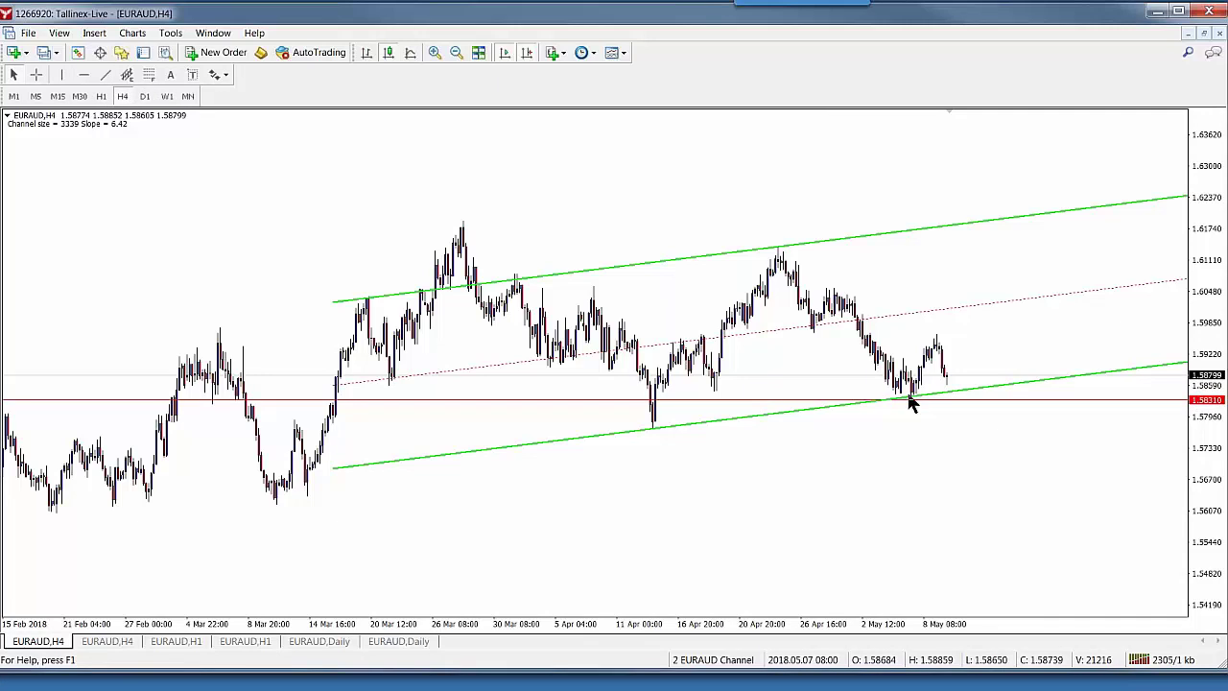
double_click(984, 401)
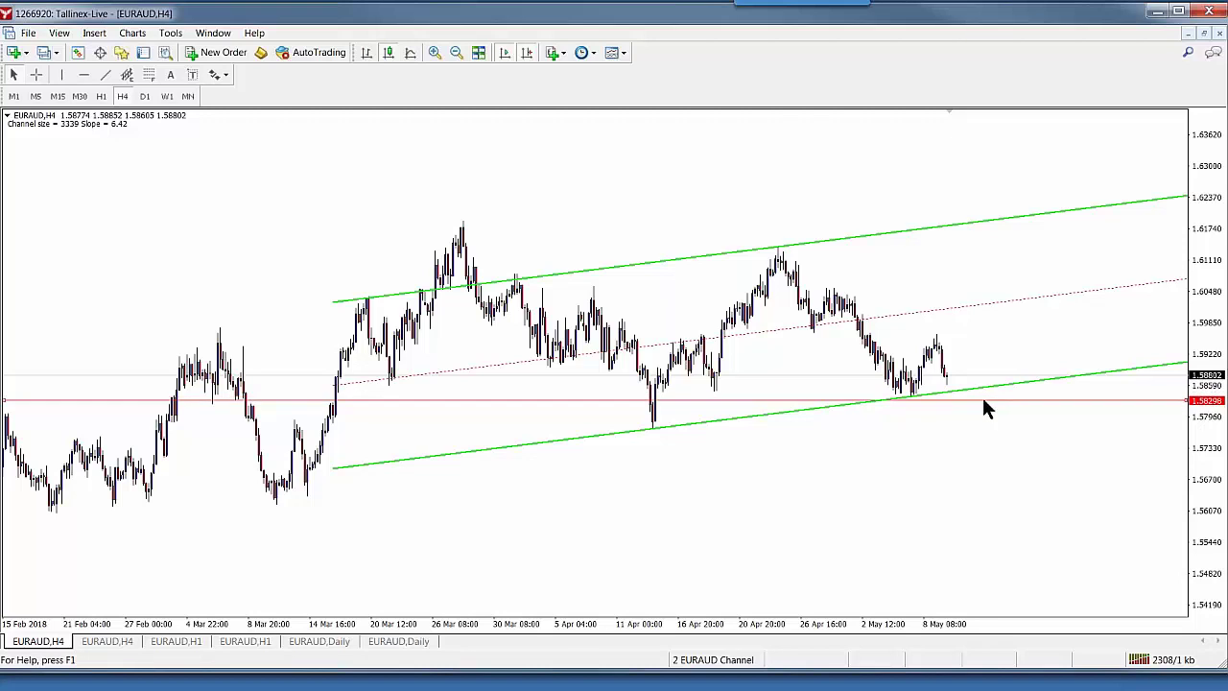
key("ctrl+z")
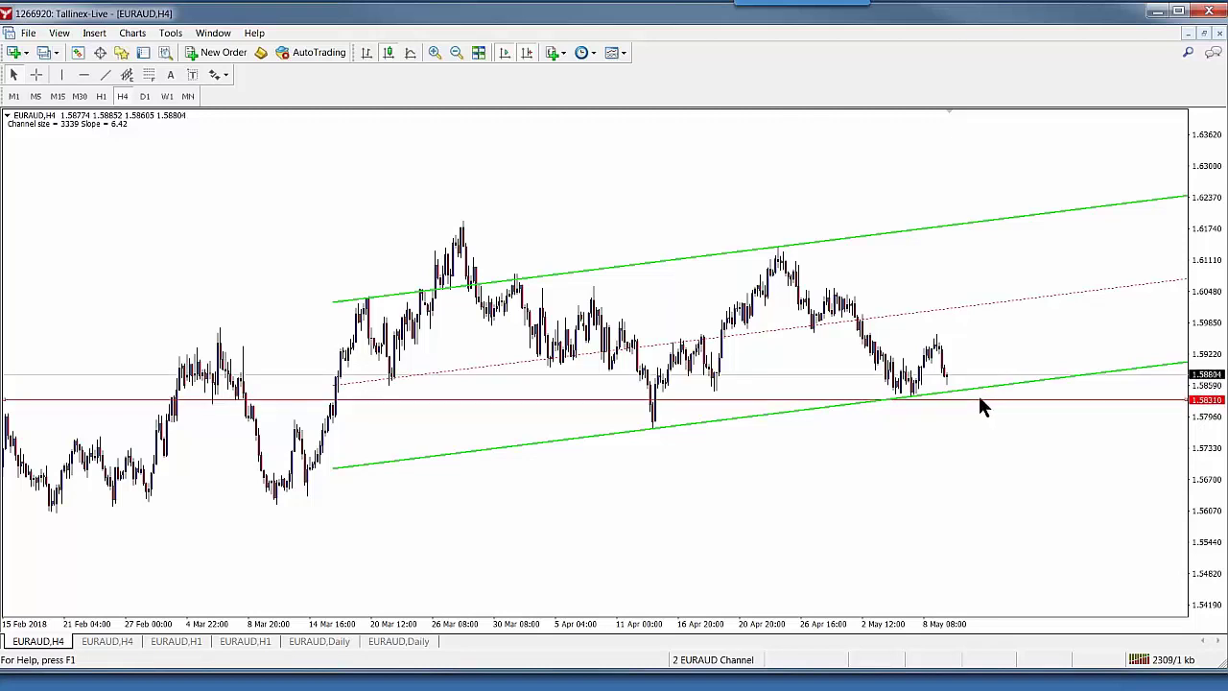
Copy the horizontal line to 1.59695 above the latest swing high and to 1.56784 below the channel
left_click_drag(979, 401, 1007, 331)
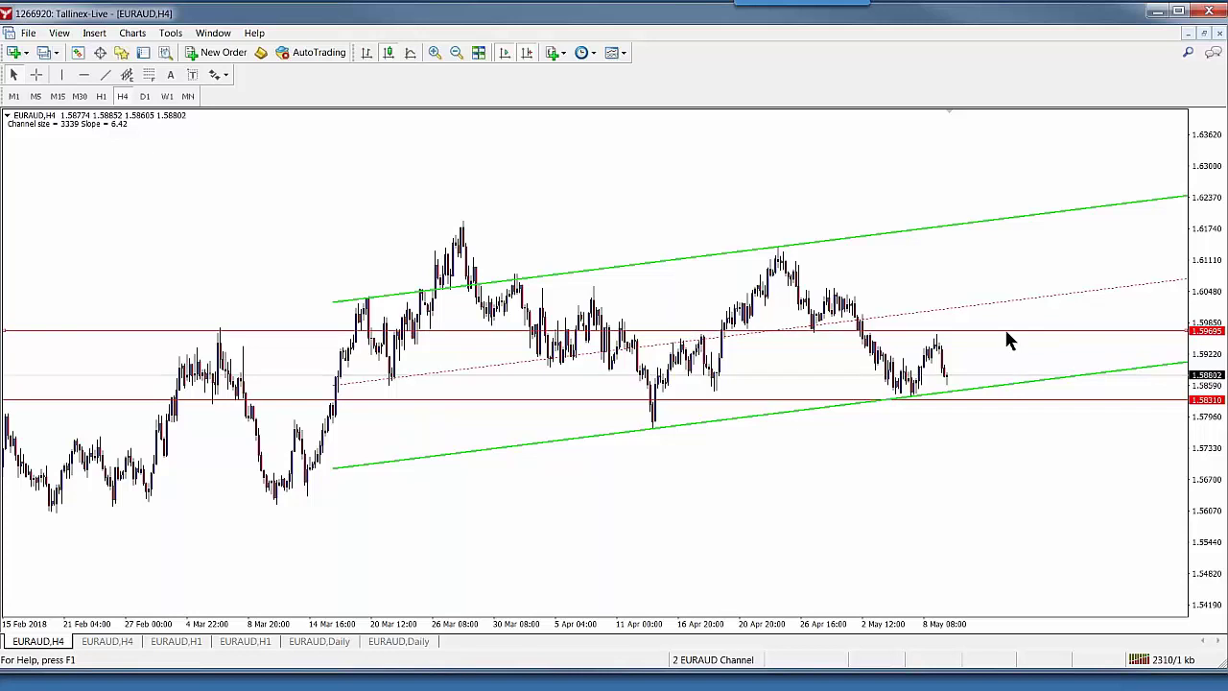
left_click_drag(1004, 332, 1006, 506)
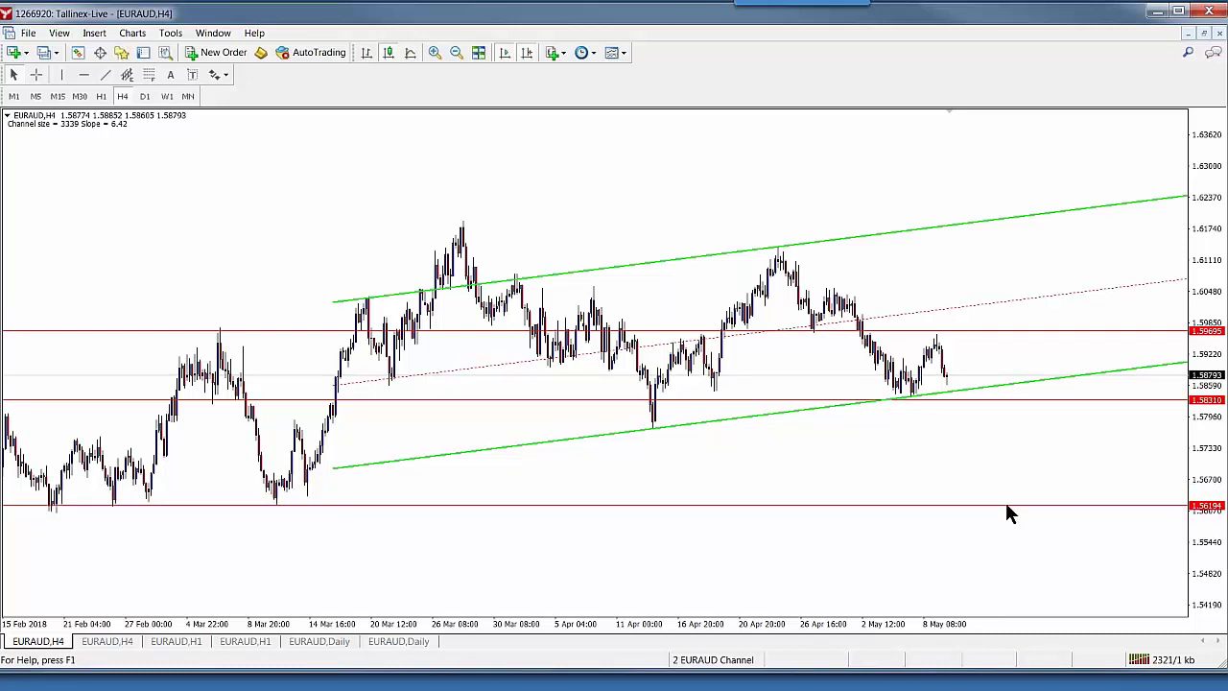
left_click_drag(1006, 506, 1020, 484)
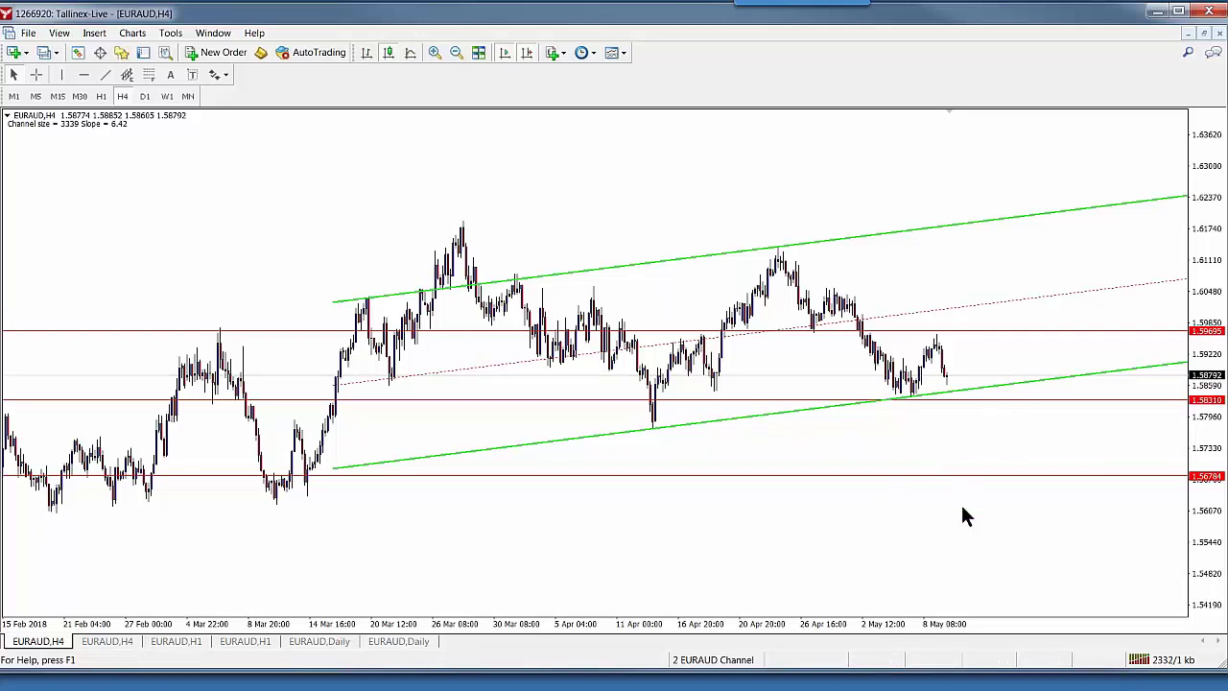
Inspect the upper EURAUD Daily and H1 channel charts at full size and return to the tiled layout
left_click(1206, 35)
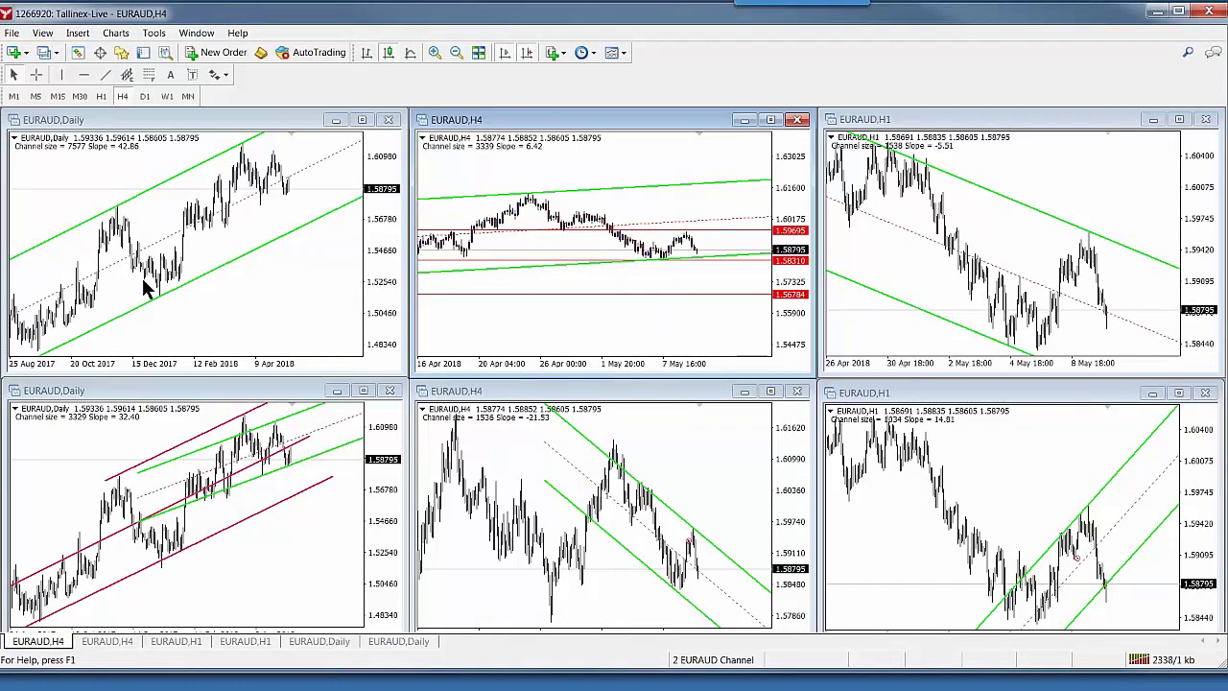
left_click(363, 124)
left_click(363, 124)
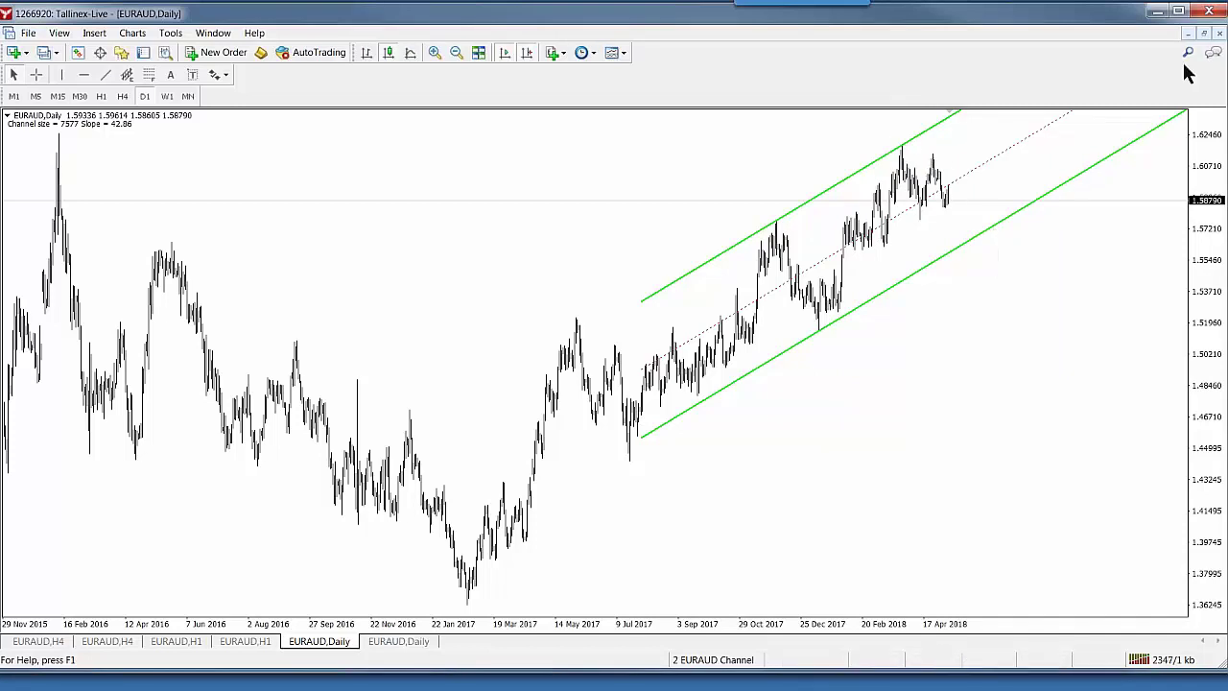
left_click(1205, 34)
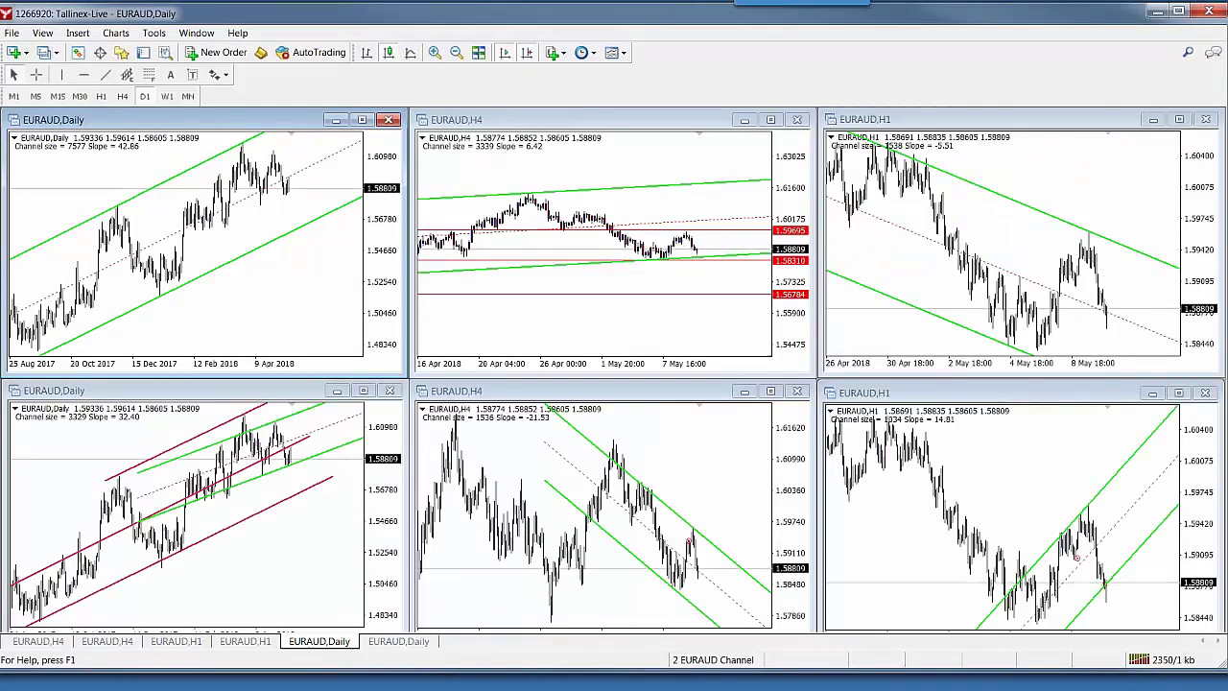
double_click(921, 119)
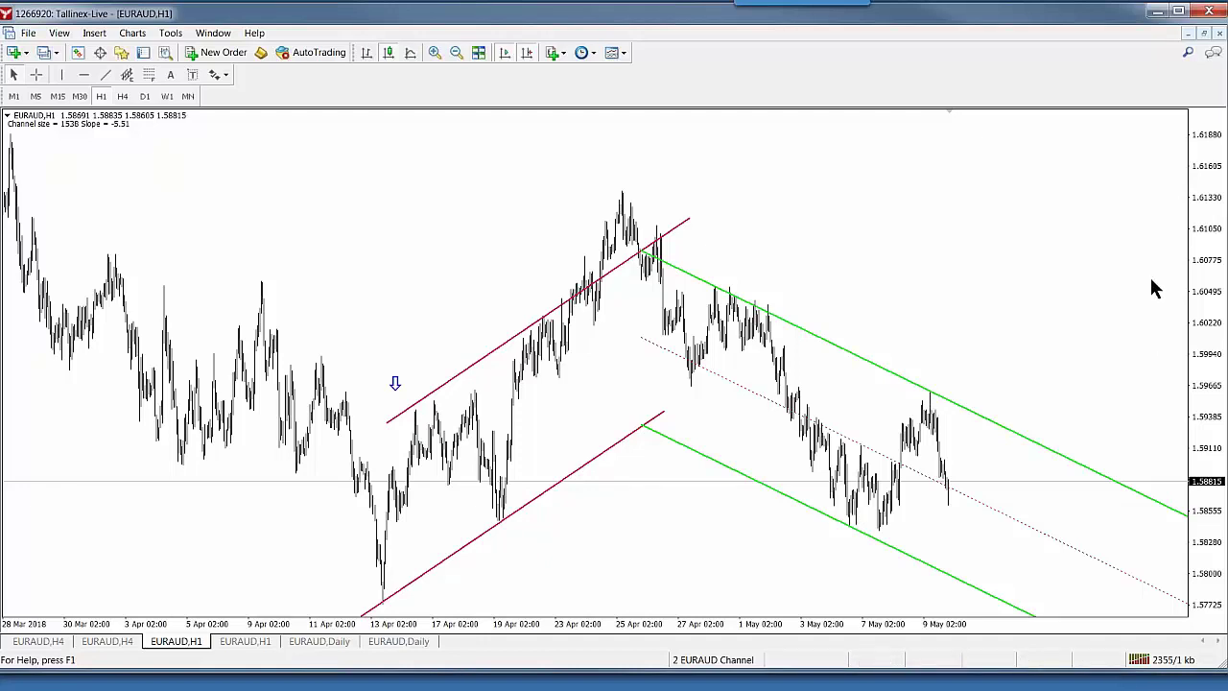
left_click(1205, 35)
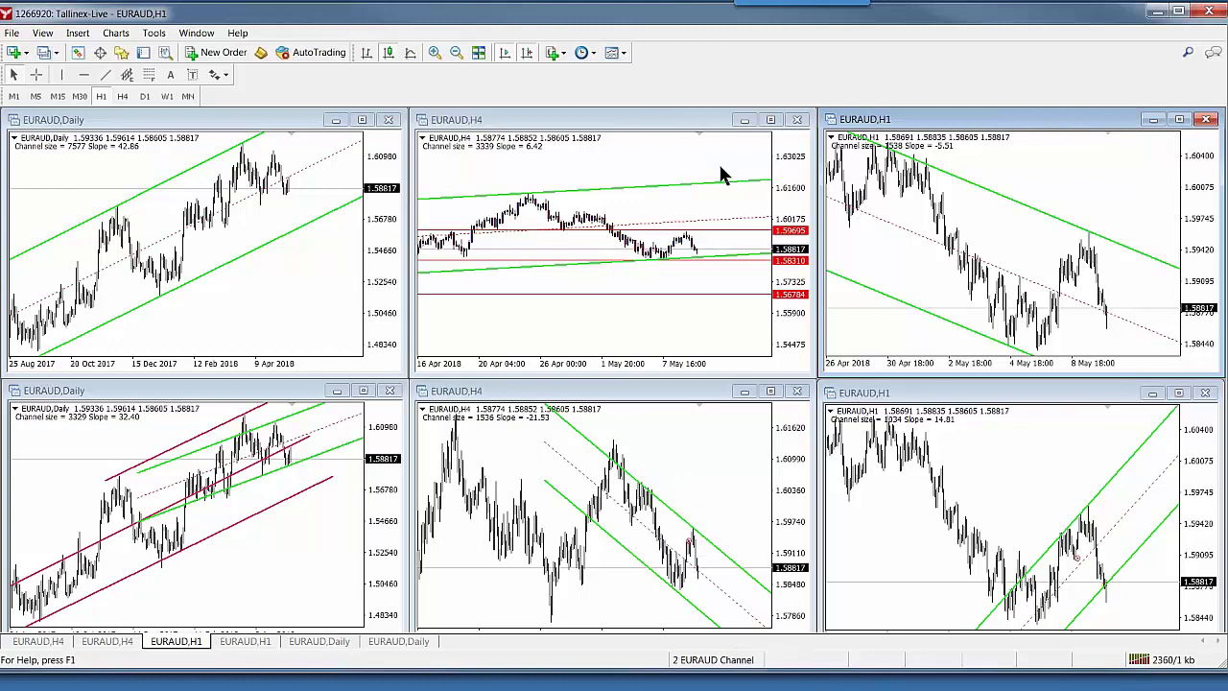
Maximize the EURAUD H4 chart with the horizontal lines and measure the distance between the 1.59695 and 1.58310 levels
left_click(771, 119)
middle_click(981, 331)
left_click_drag(981, 331, 983, 402)
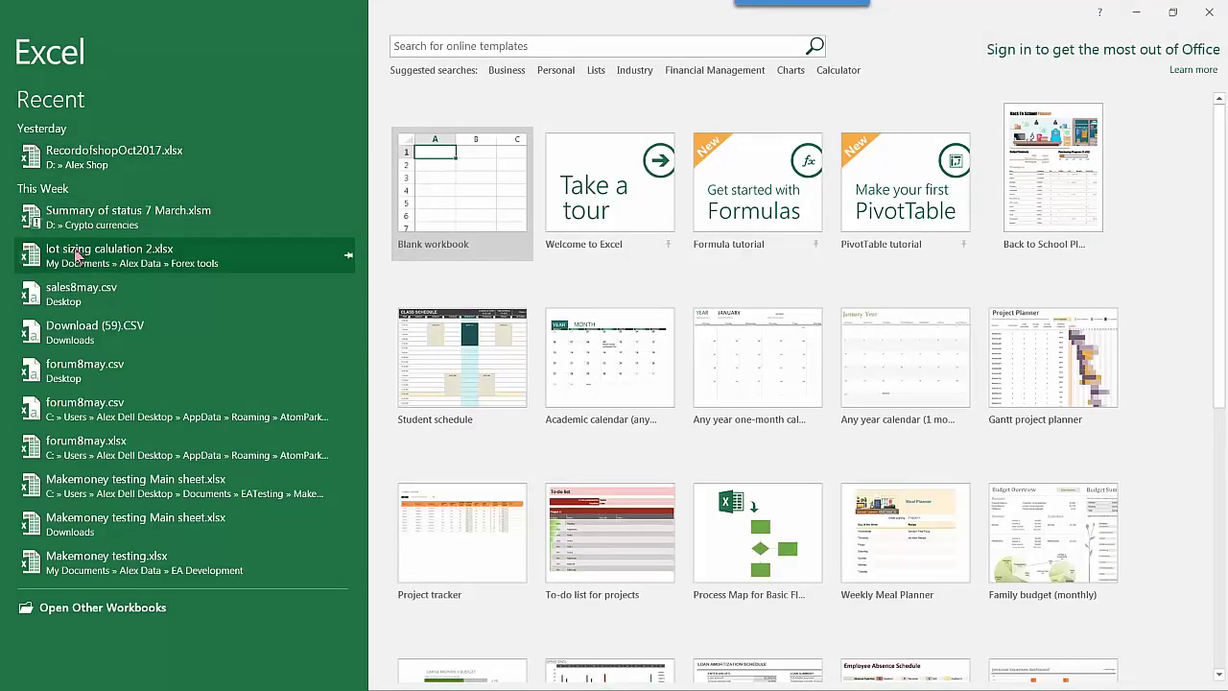
Open the workbook lot sizing calulation 2.xlsx in Excel and set the pip value to 7.72 for EURAUD
left_click(76, 253)
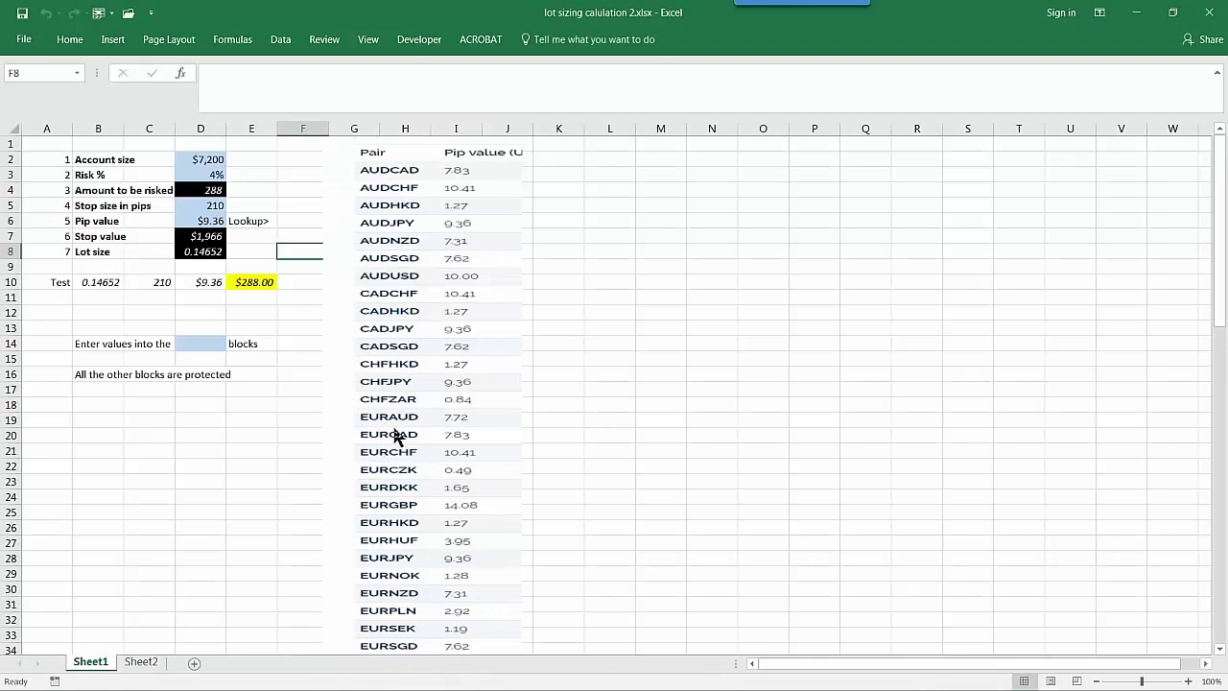
left_click(202, 222)
type("7")
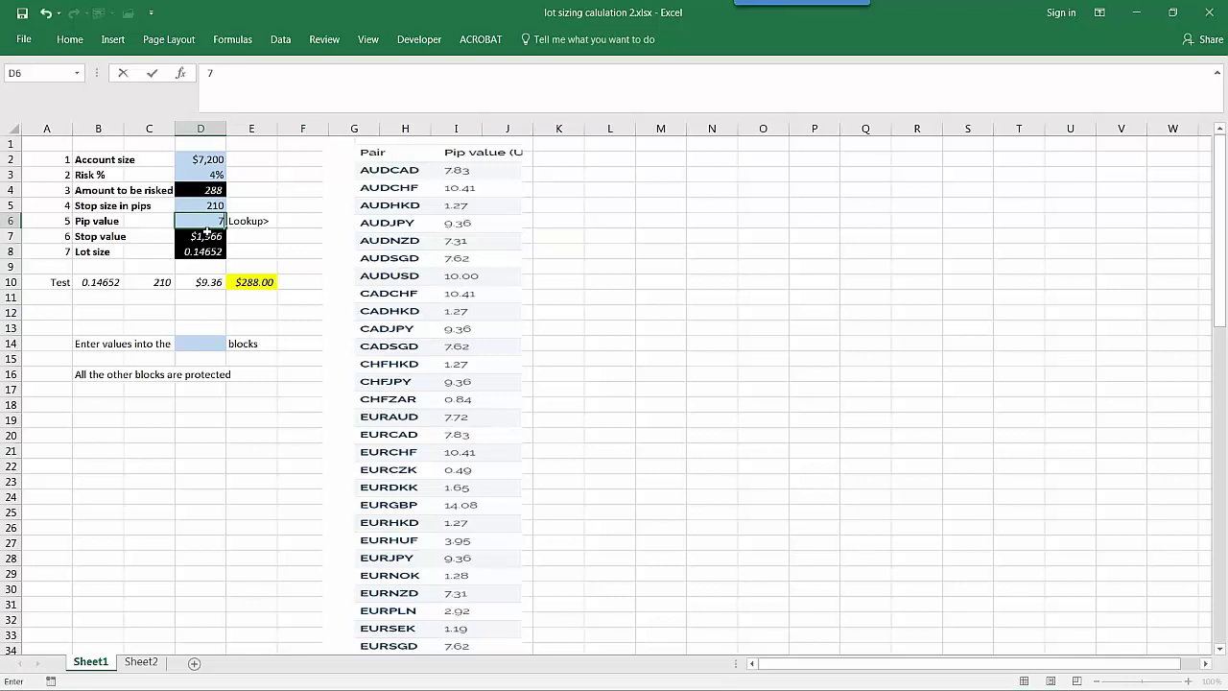
type(".72")
key("Return")
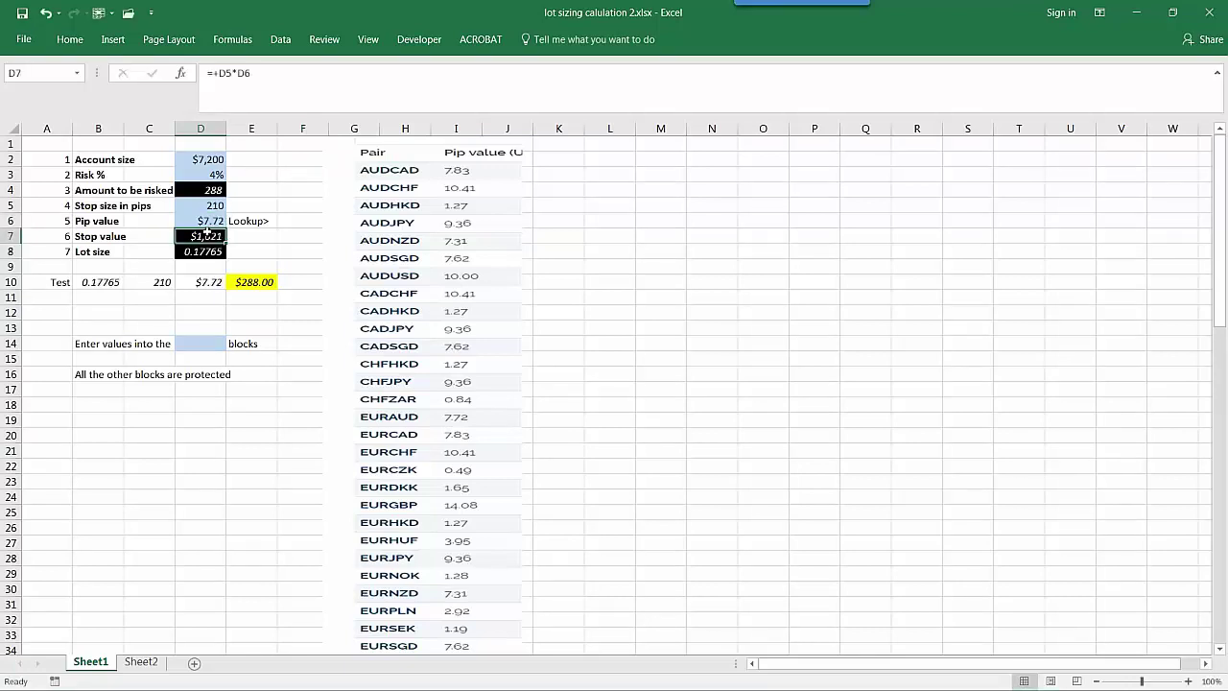
Select the stop size cell, switch to MetaTrader and remeasure the pip distance between the upper two horizontal lines
left_click(209, 206)
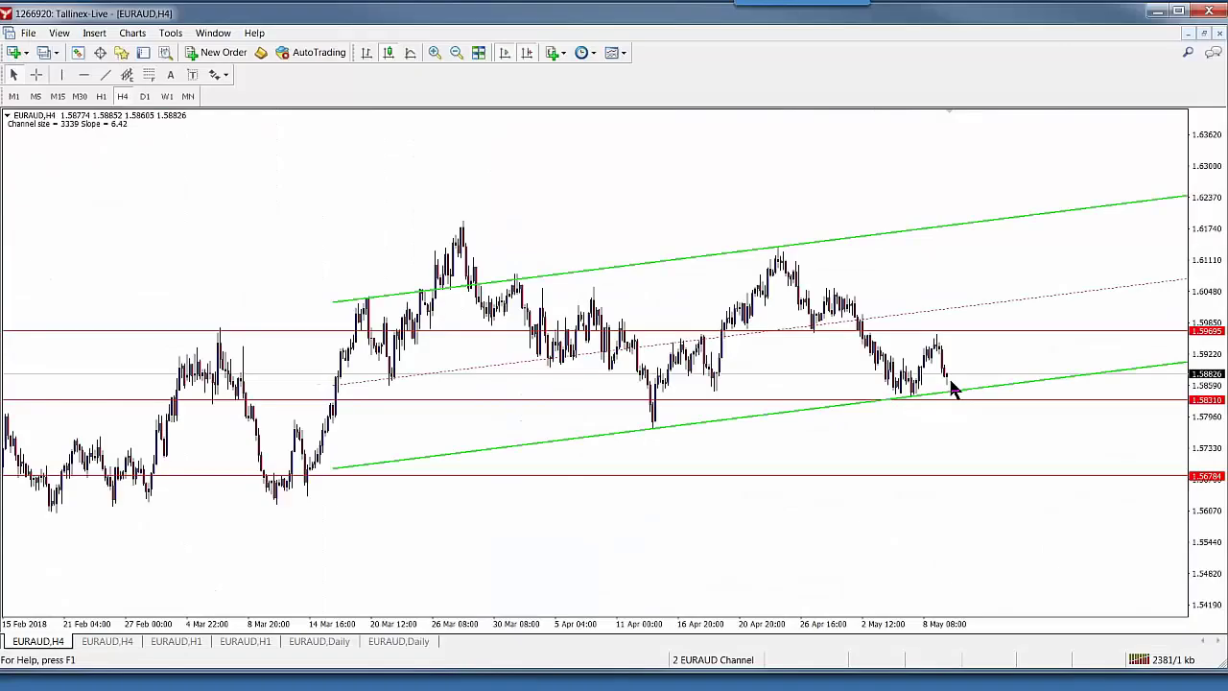
middle_click(967, 332)
left_click_drag(970, 352, 971, 400)
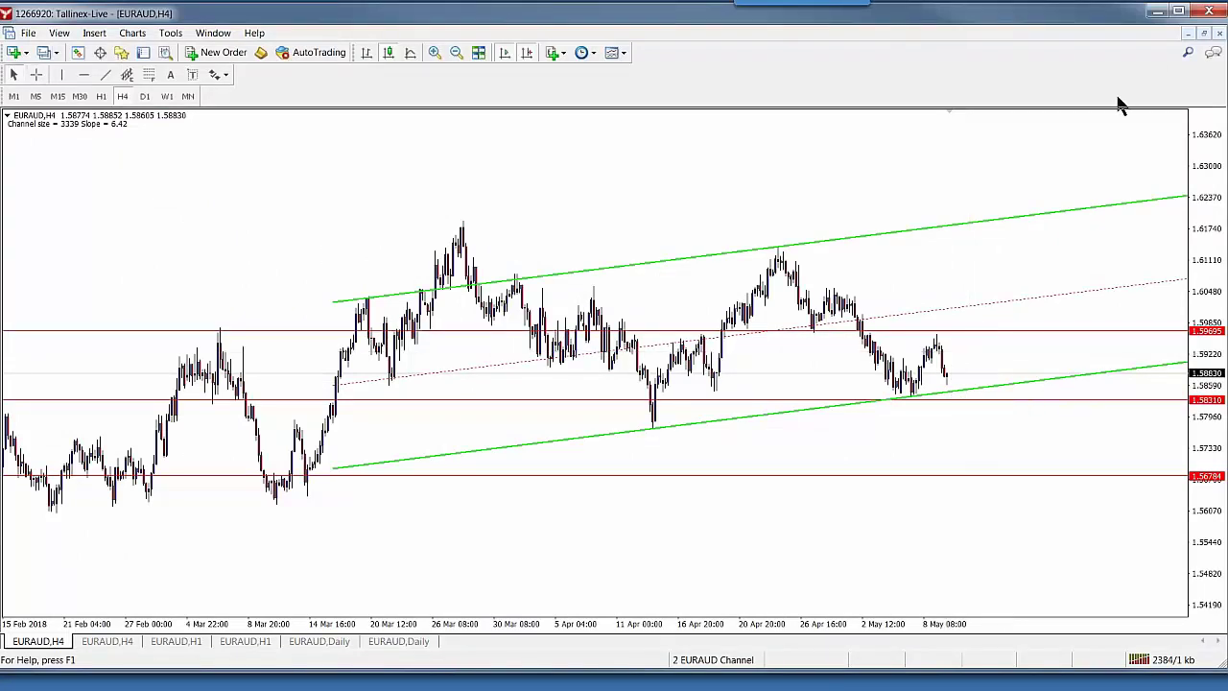
middle_click(966, 330)
left_click_drag(964, 333, 953, 403)
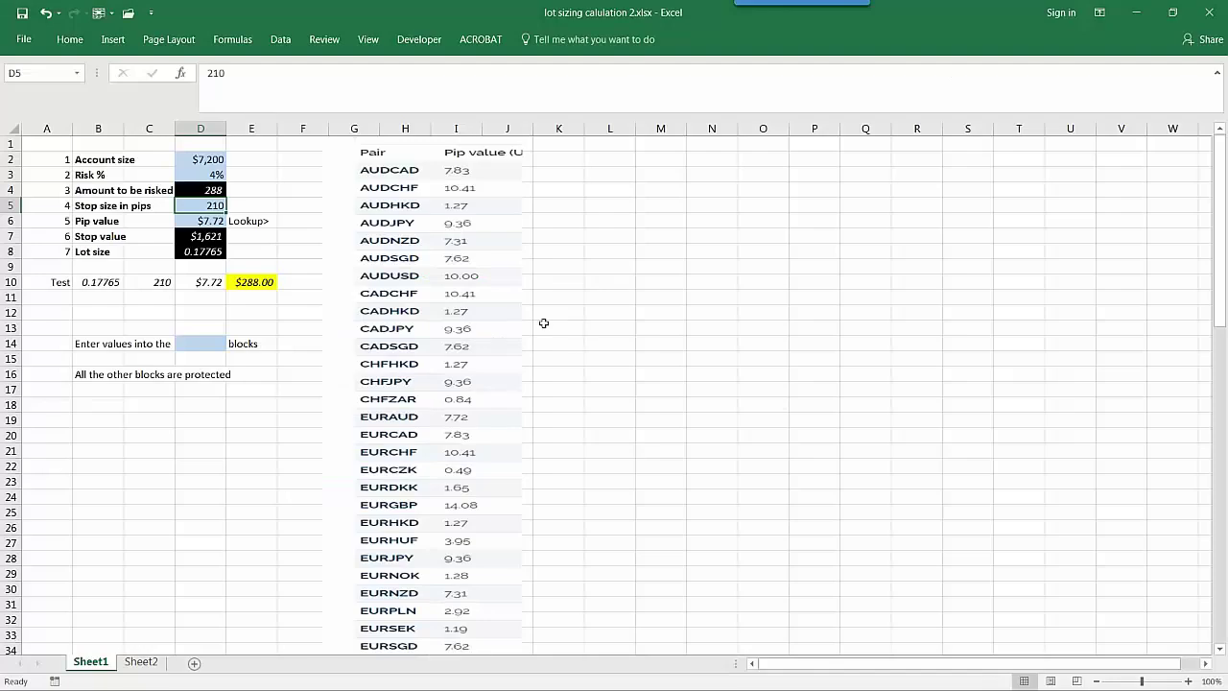
Set the stop size to 140 pips in the Excel lot sizing sheet and select the account size cell
type("1")
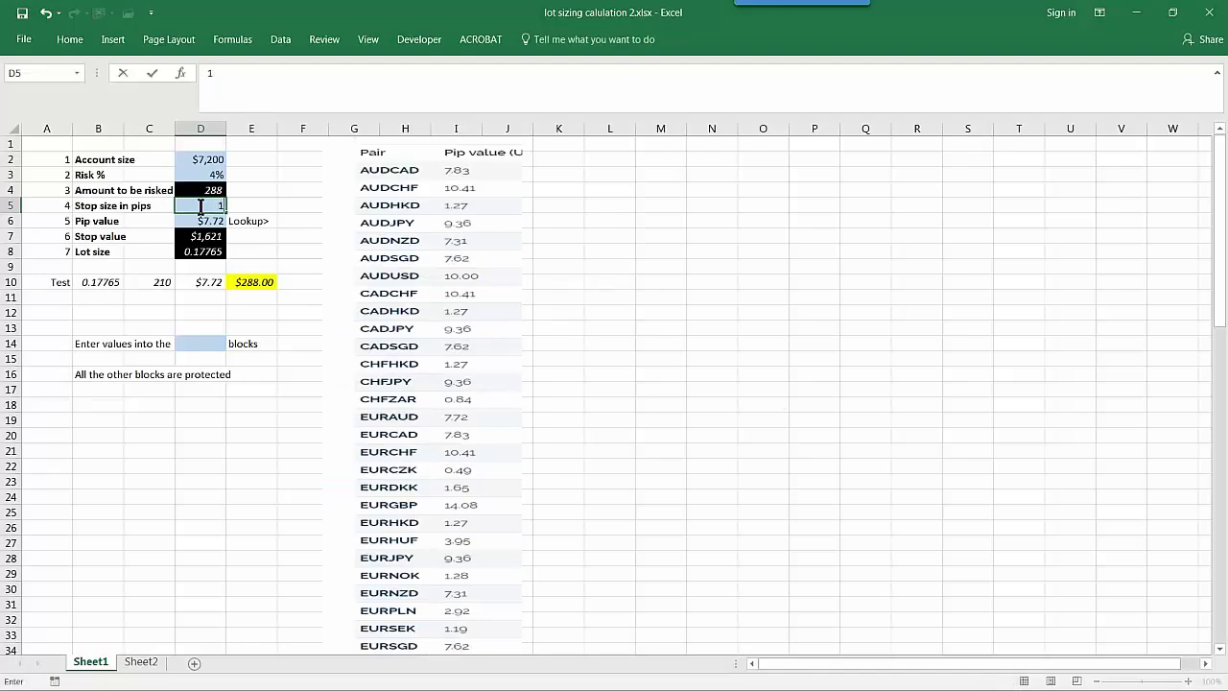
type("40")
left_click(239, 176)
left_click(210, 160)
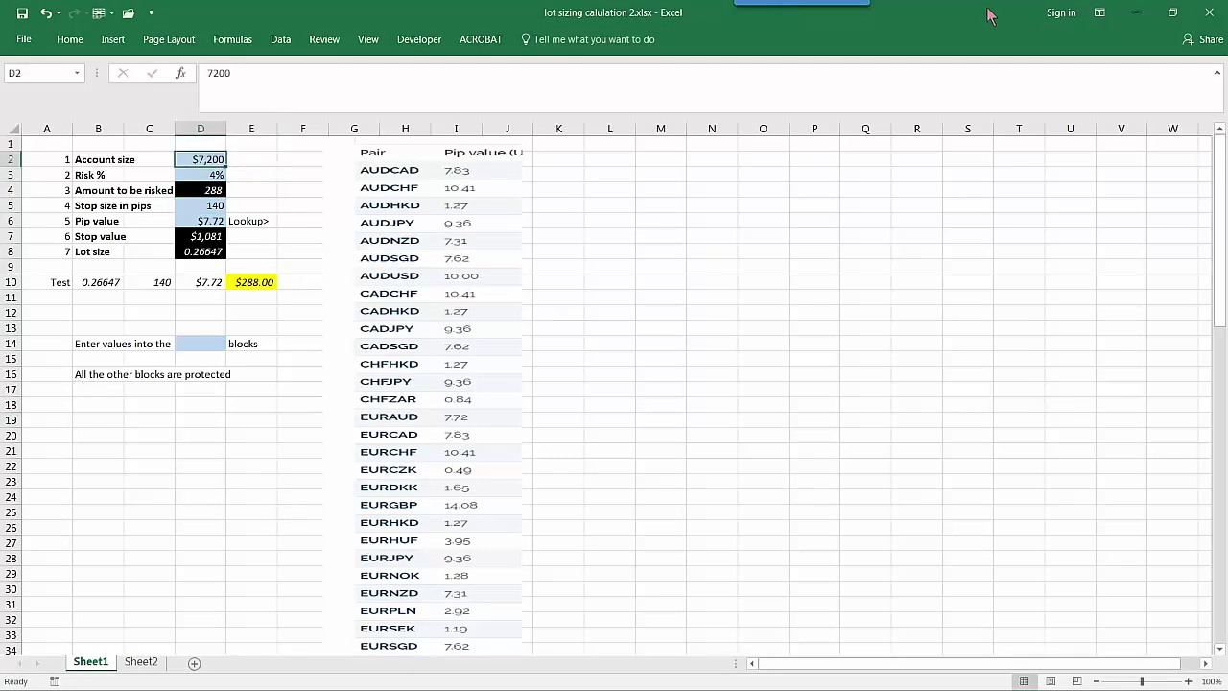
Check the account balance in MetaTrader, then set the account size to $7,300 in the Excel lot sizing sheet
left_click(1138, 17)
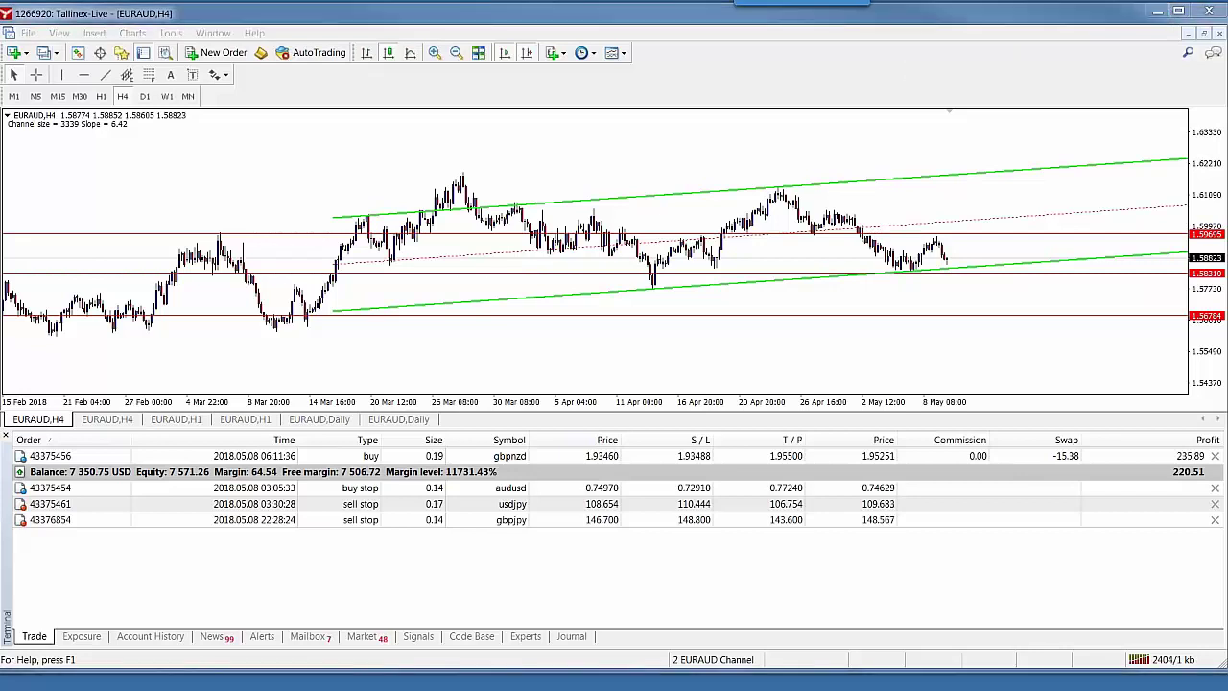
key("alt+Tab")
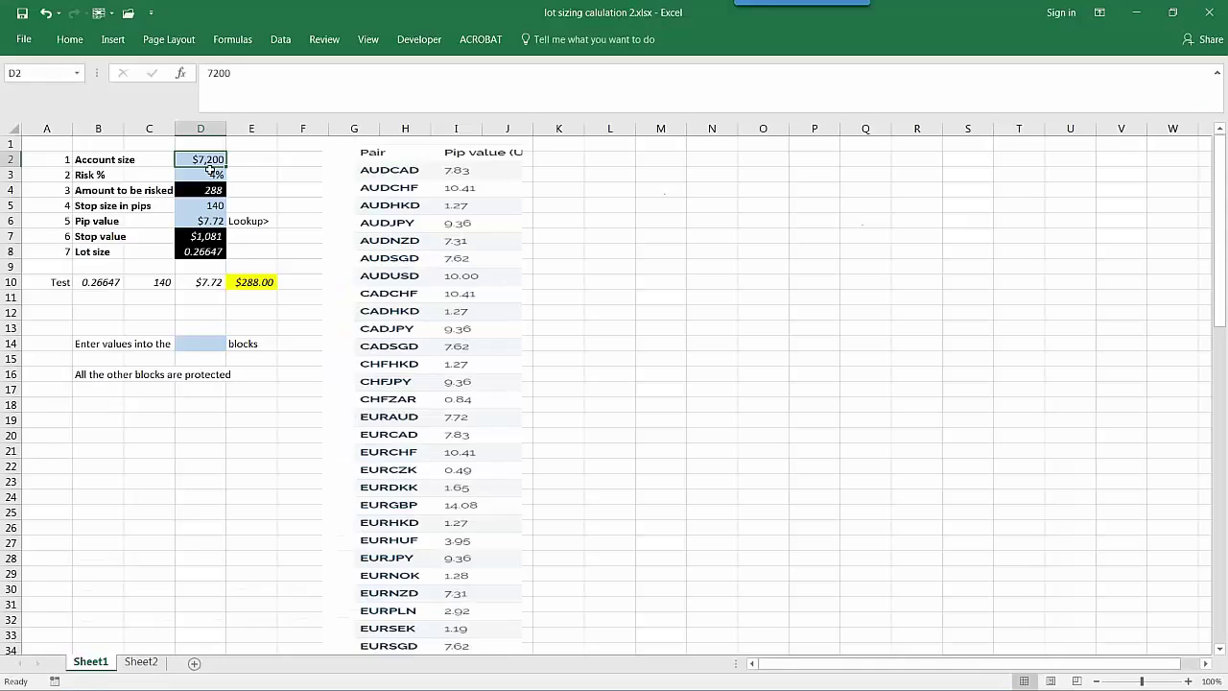
type("7300")
key("Return")
key("Return")
key("Return")
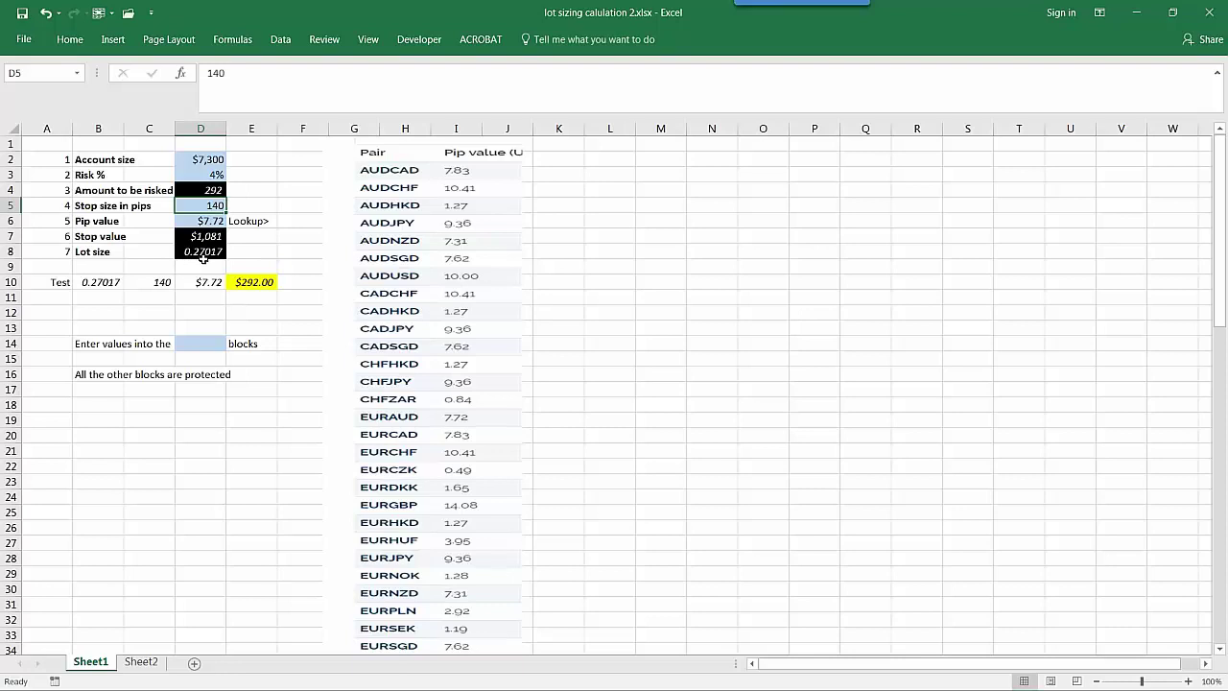
Switch to MetaTrader, open a new EURAUD order with a volume of 0.27 and recheck the lot size in the Excel sheet
left_click(1136, 24)
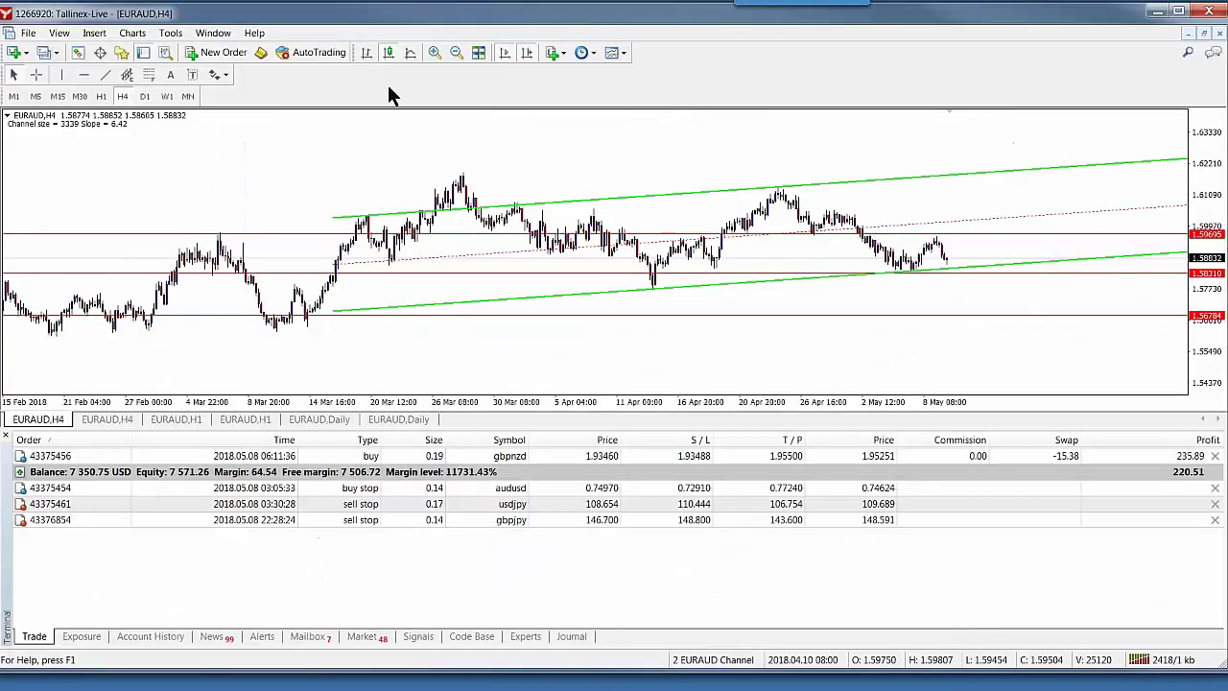
left_click(240, 56)
double_click(407, 193)
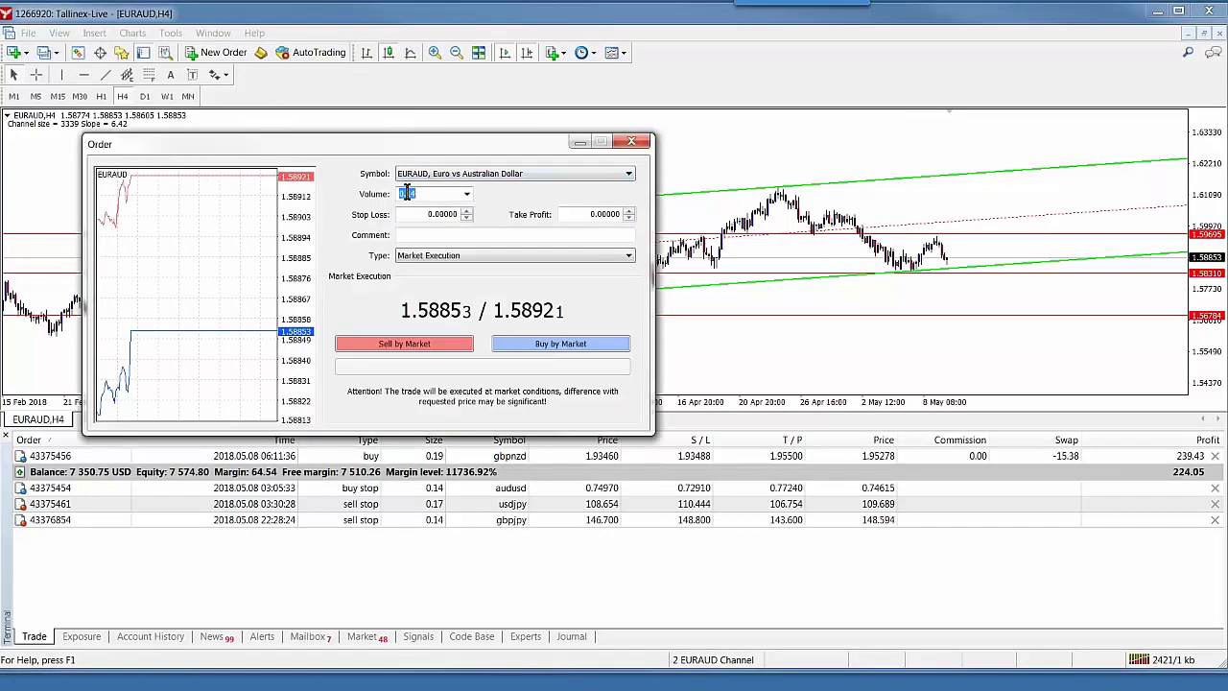
left_click(413, 216)
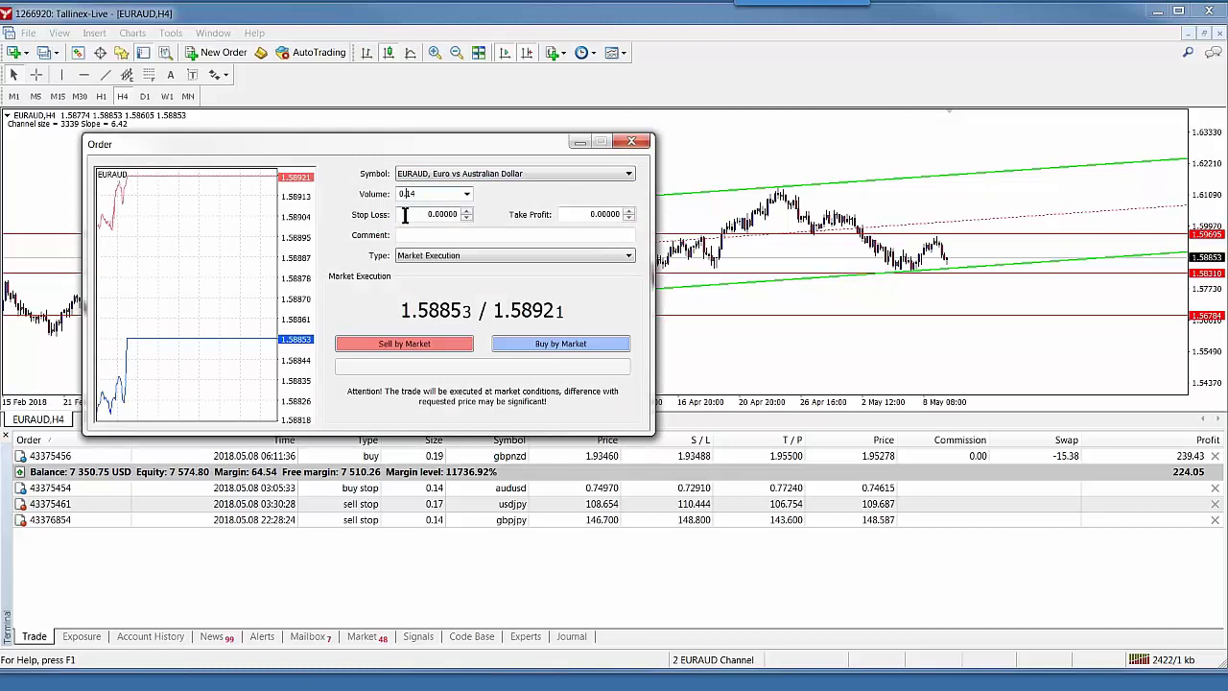
type("0.27")
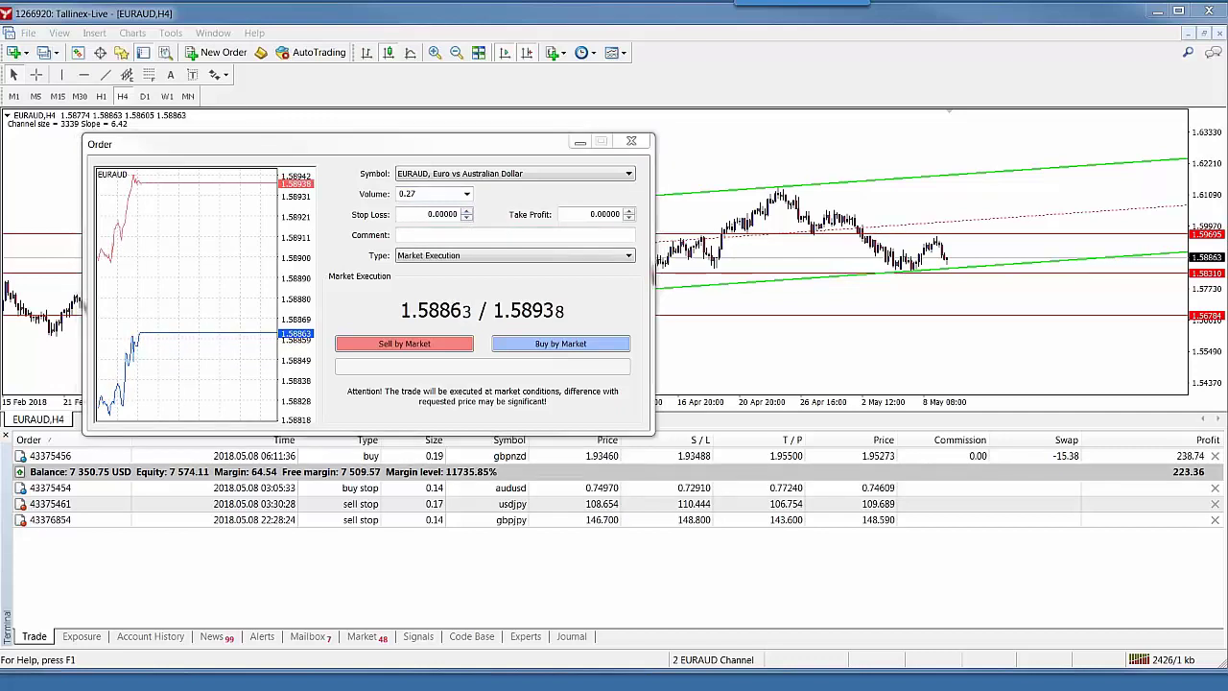
key("alt+Tab")
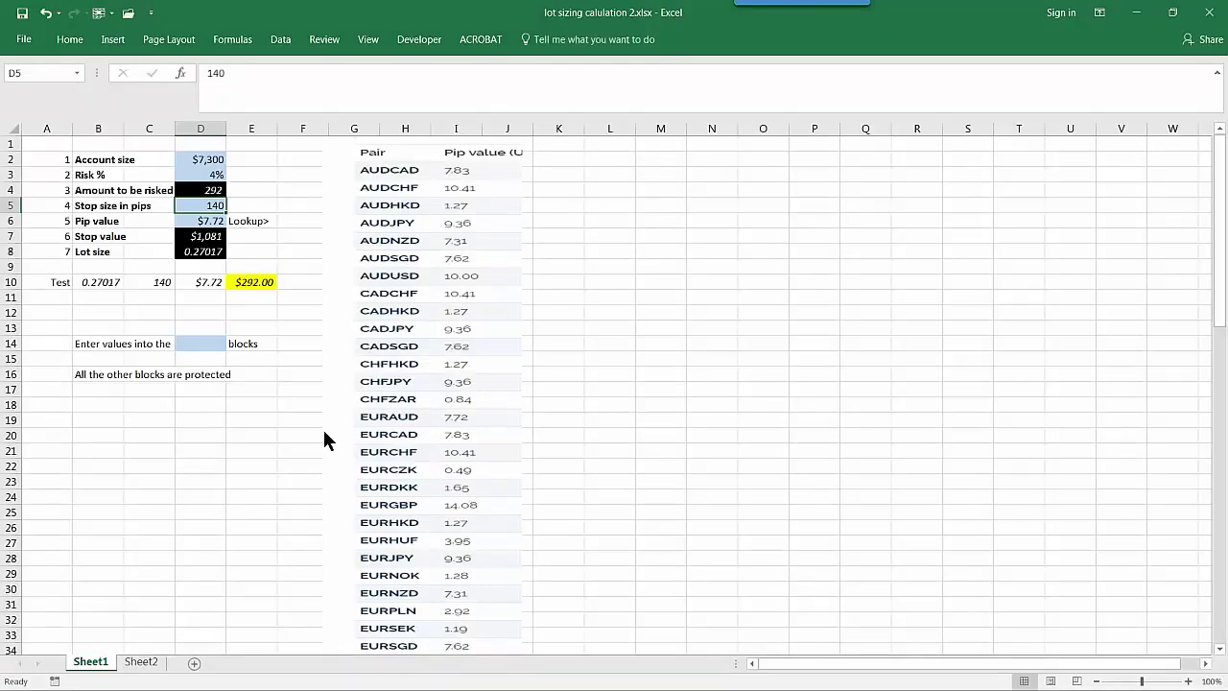
left_click(1137, 13)
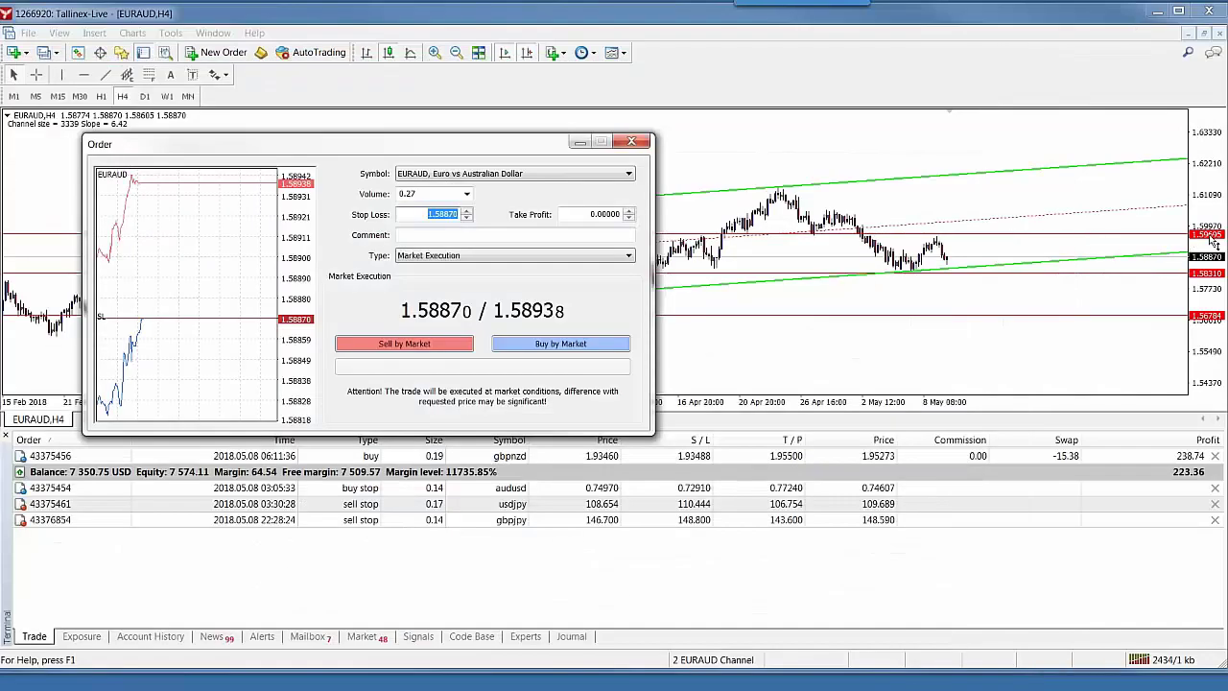
Set the EURAUD order's stop loss to 1.59700 and its take profit to 1.56800
left_click(440, 217)
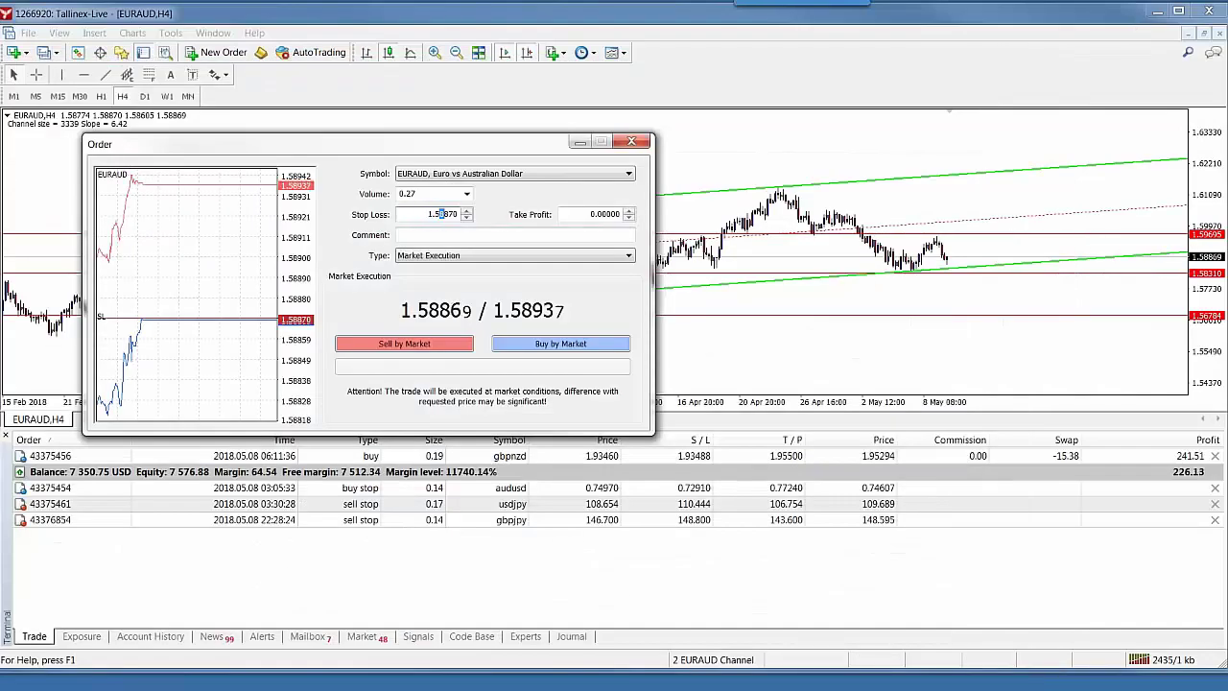
type("9")
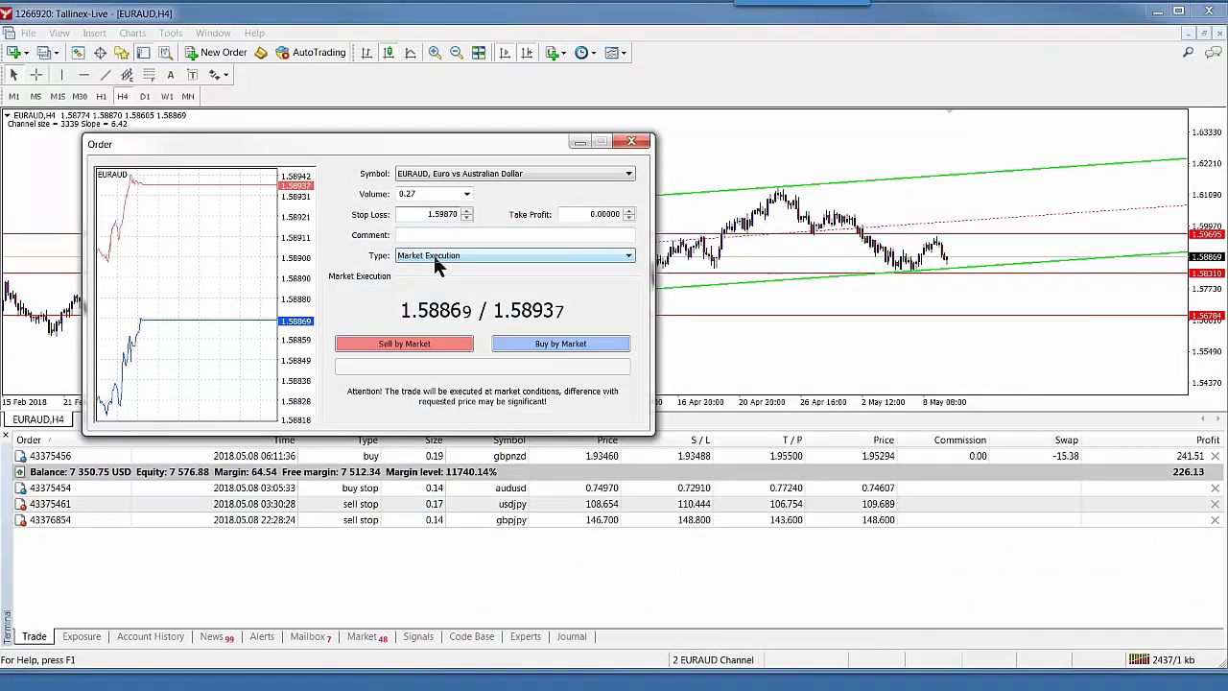
type("700")
left_click(633, 216)
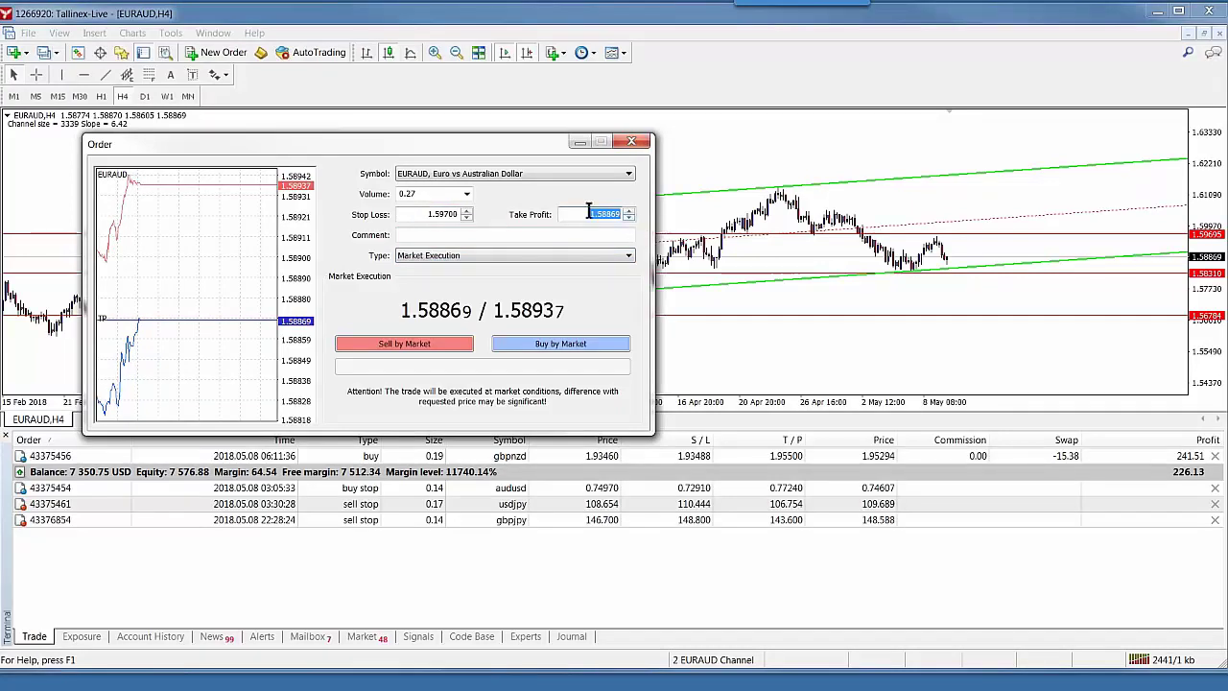
left_click(601, 213)
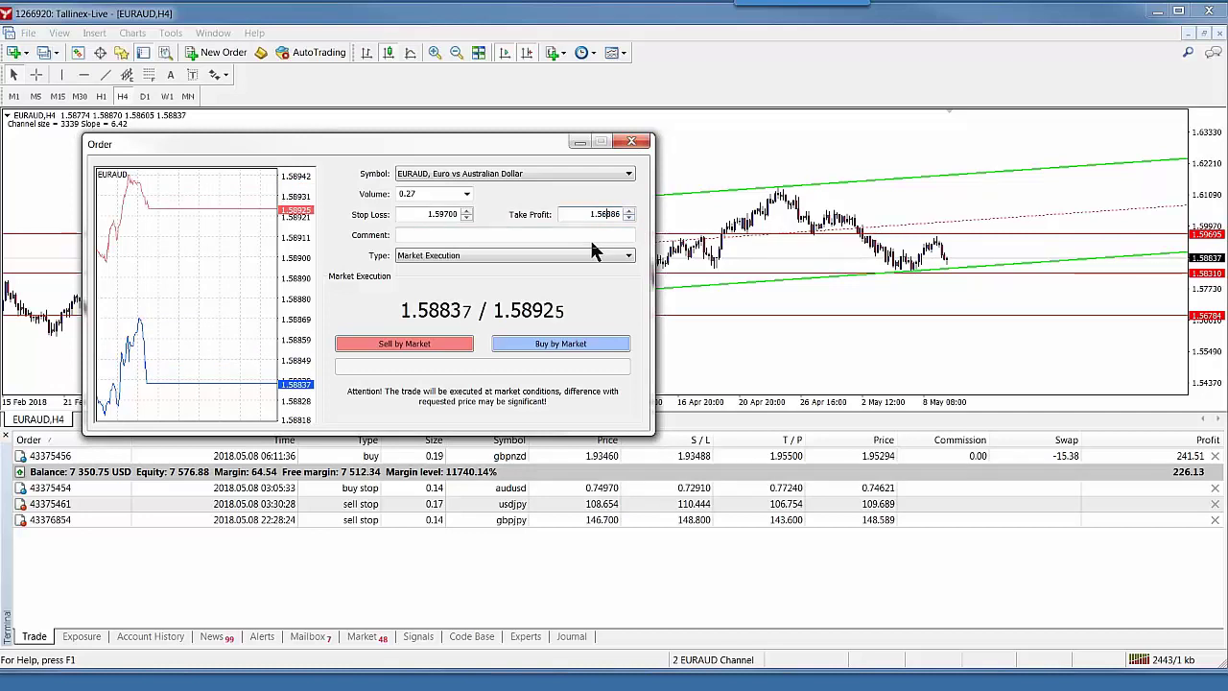
key("BackSpace")
key("BackSpace")
type("00")
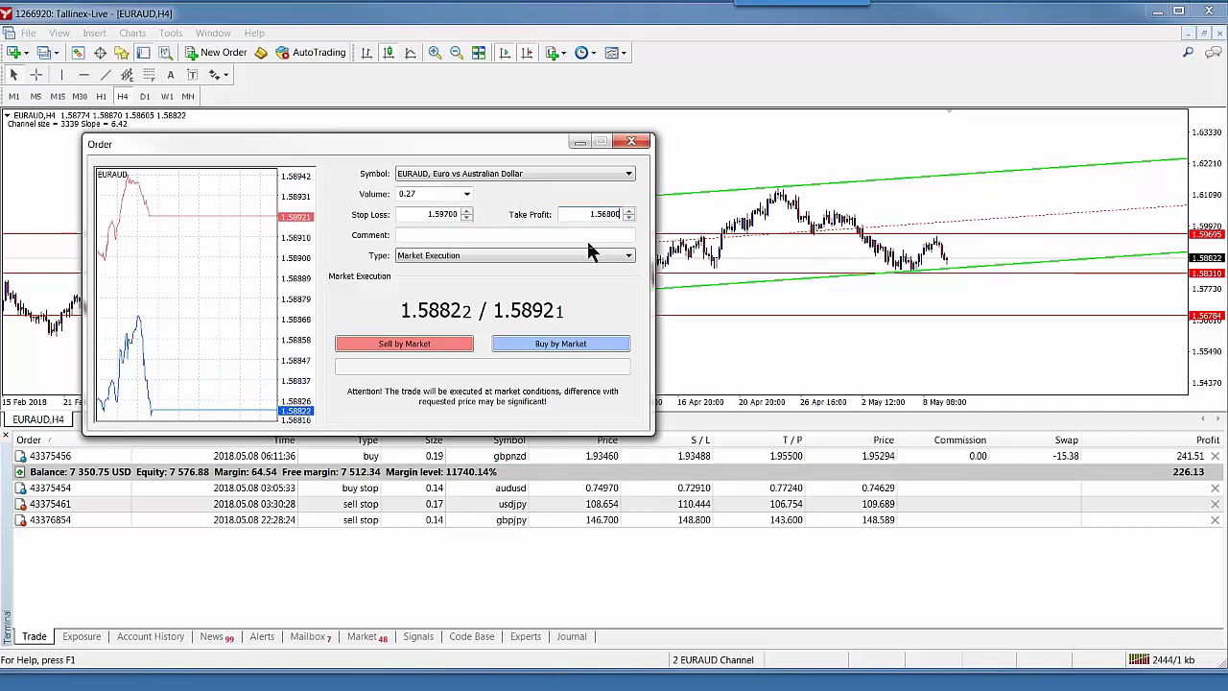
Change the EURAUD order to a pending Buy Stop at 1.58300 and try to place it
left_click(470, 255)
left_click(471, 280)
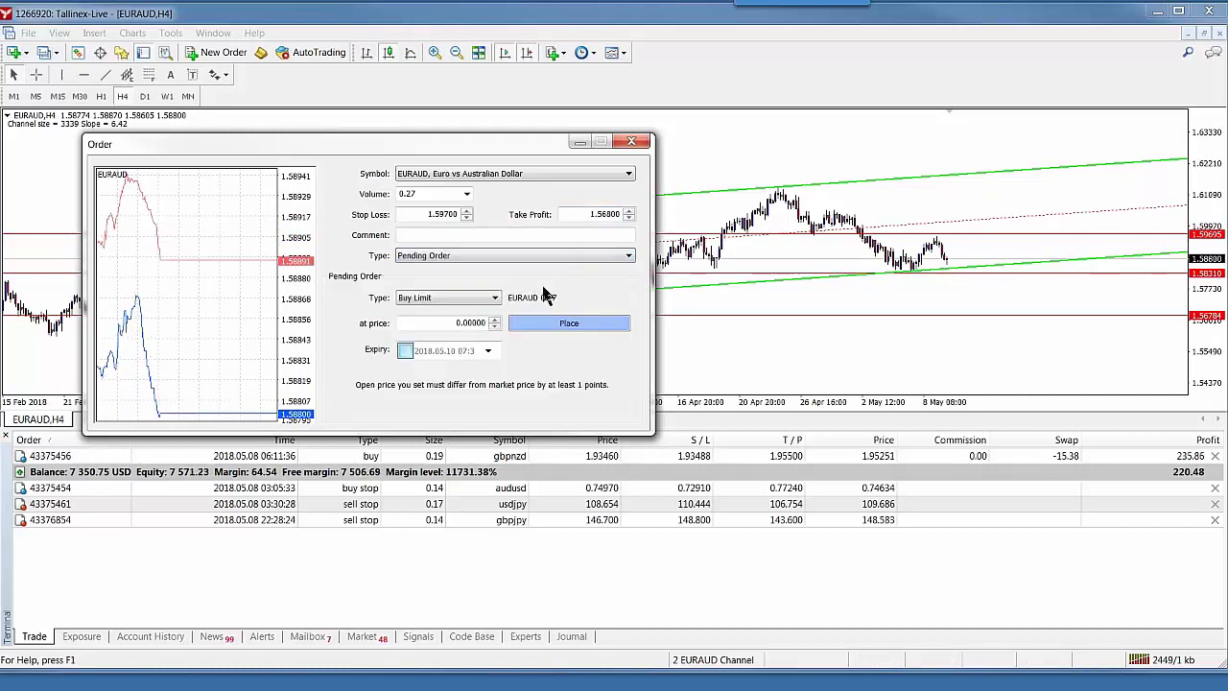
left_click(495, 299)
left_click(497, 330)
left_click(494, 321)
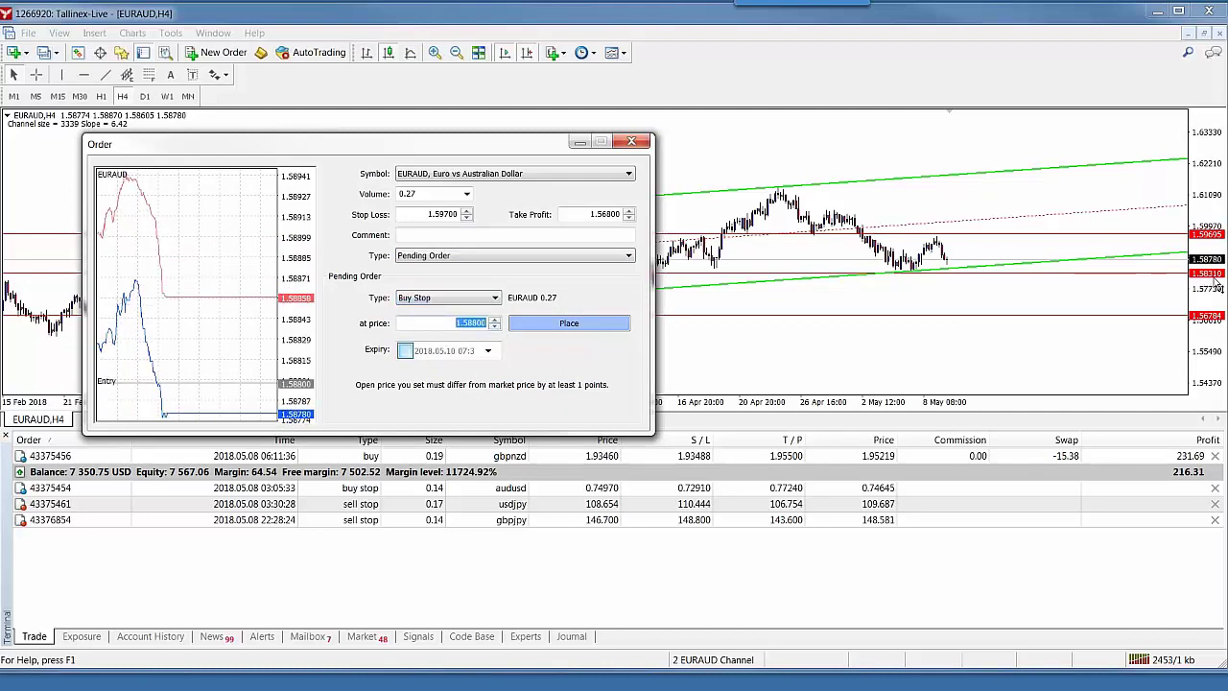
left_click(472, 323)
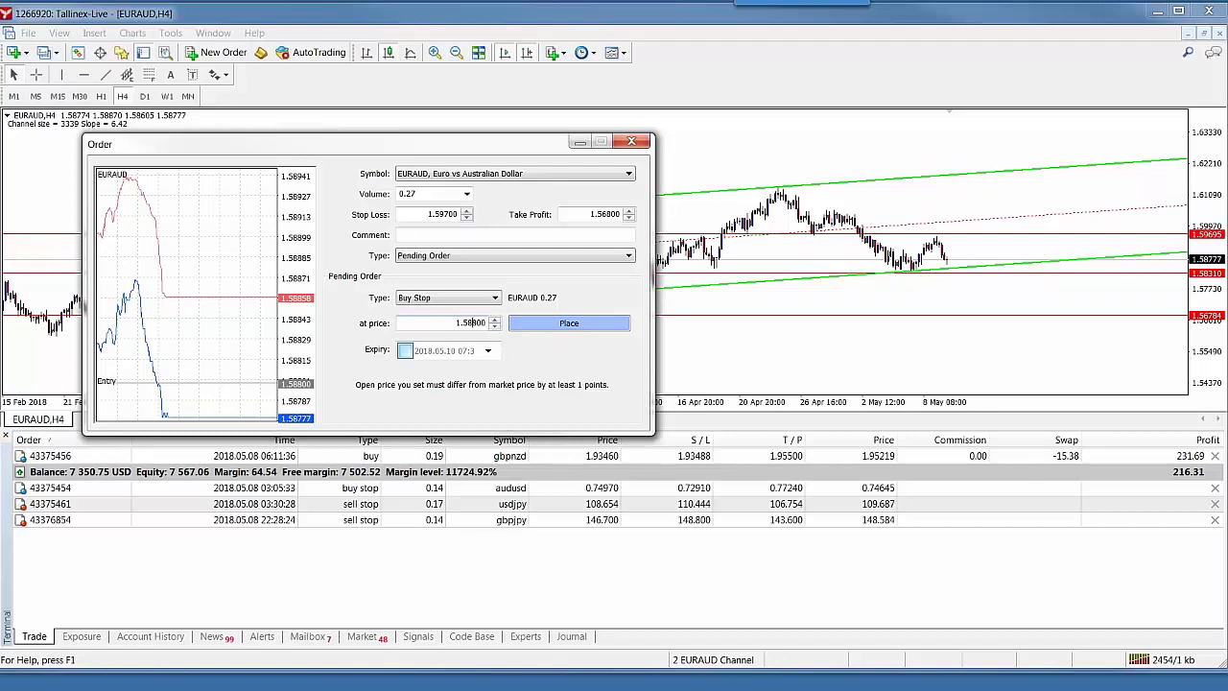
key("Delete")
type("3")
left_click(569, 323)
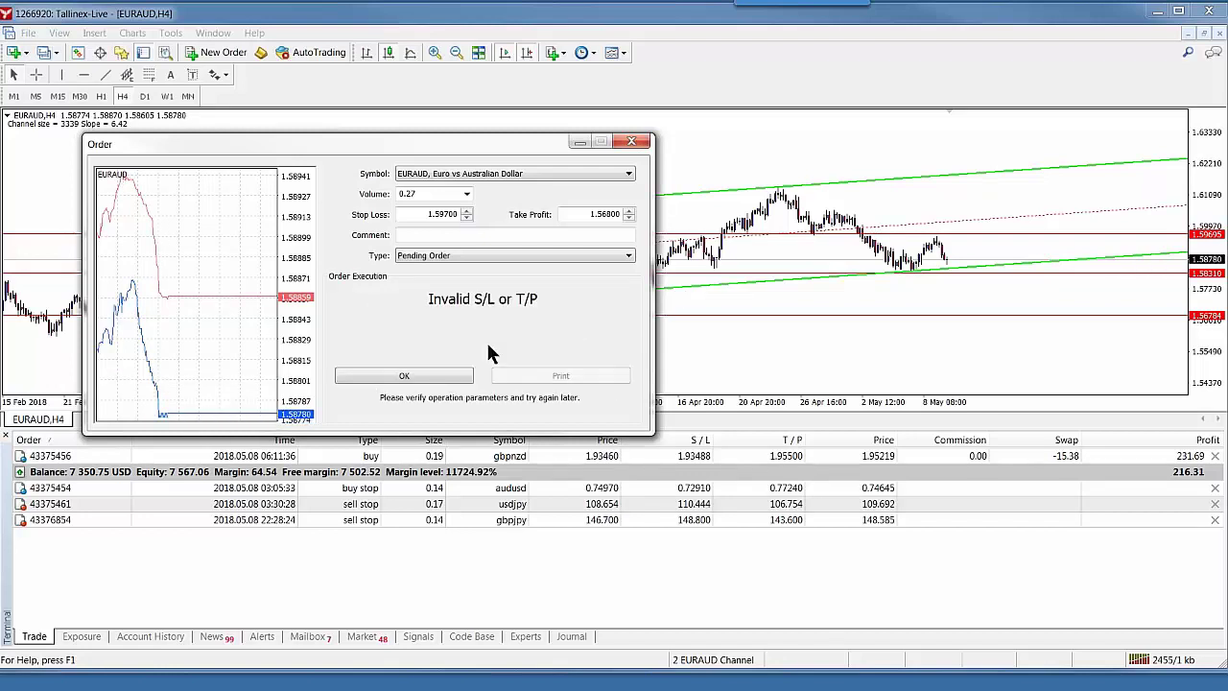
left_click(429, 382)
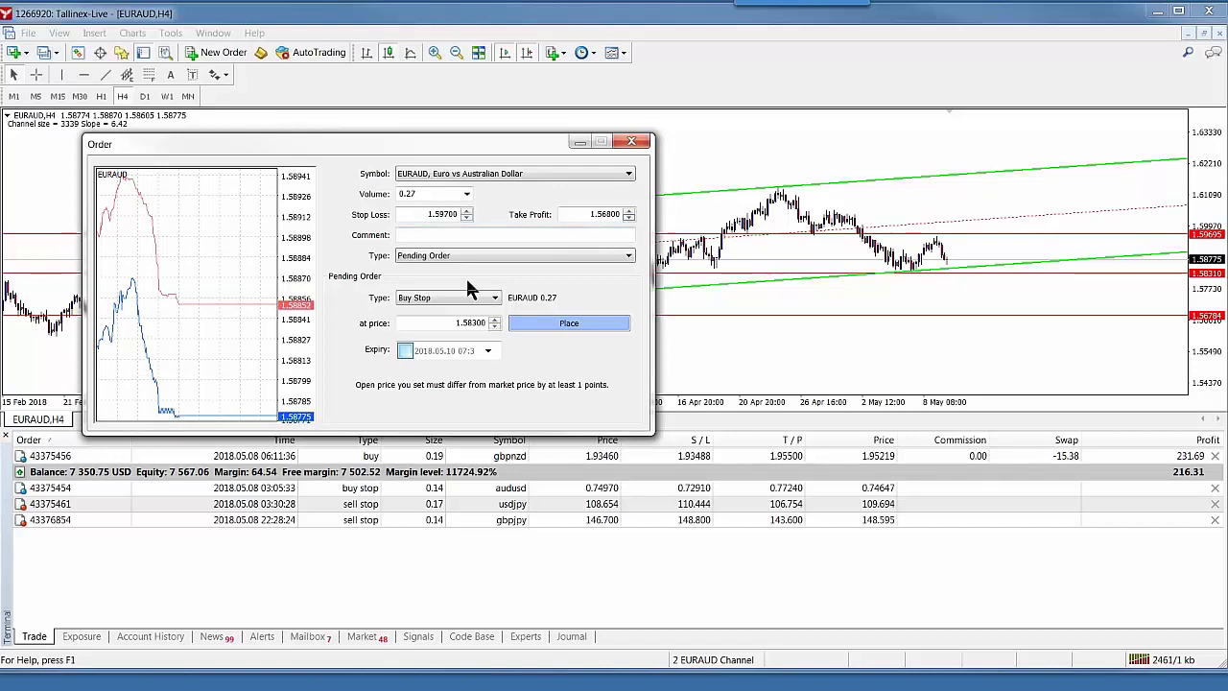
Change the pending EURAUD order's type to Sell Stop and place the order
left_click(495, 299)
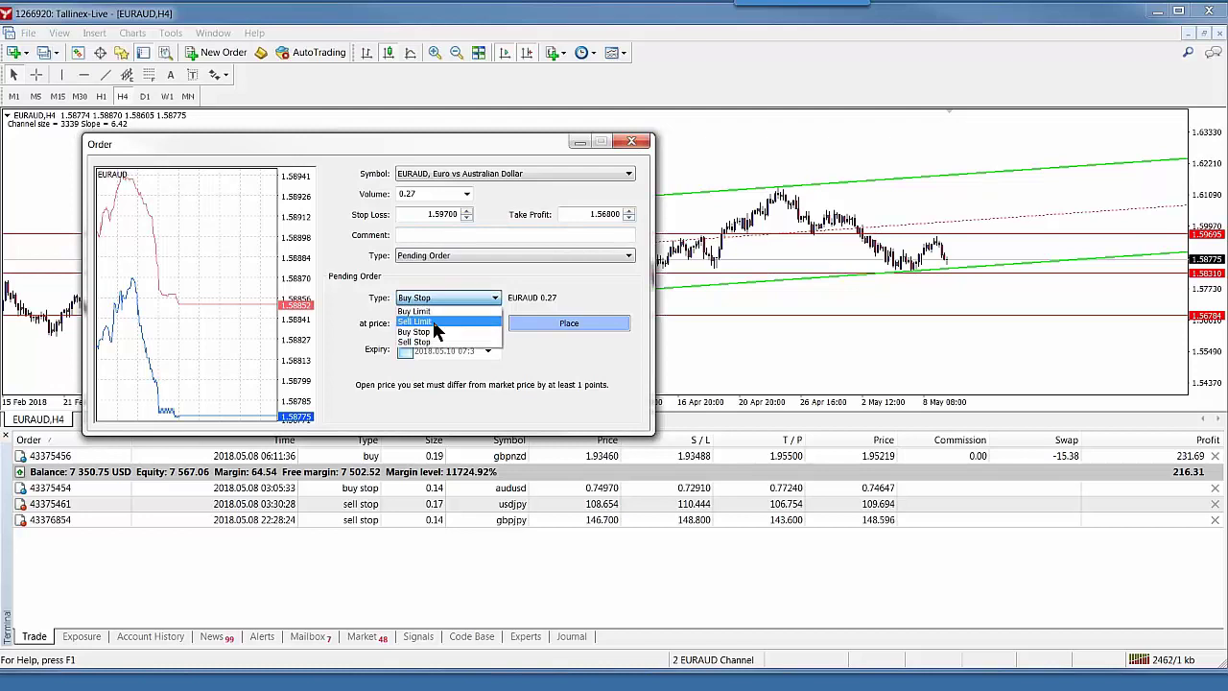
left_click(427, 347)
left_click(570, 323)
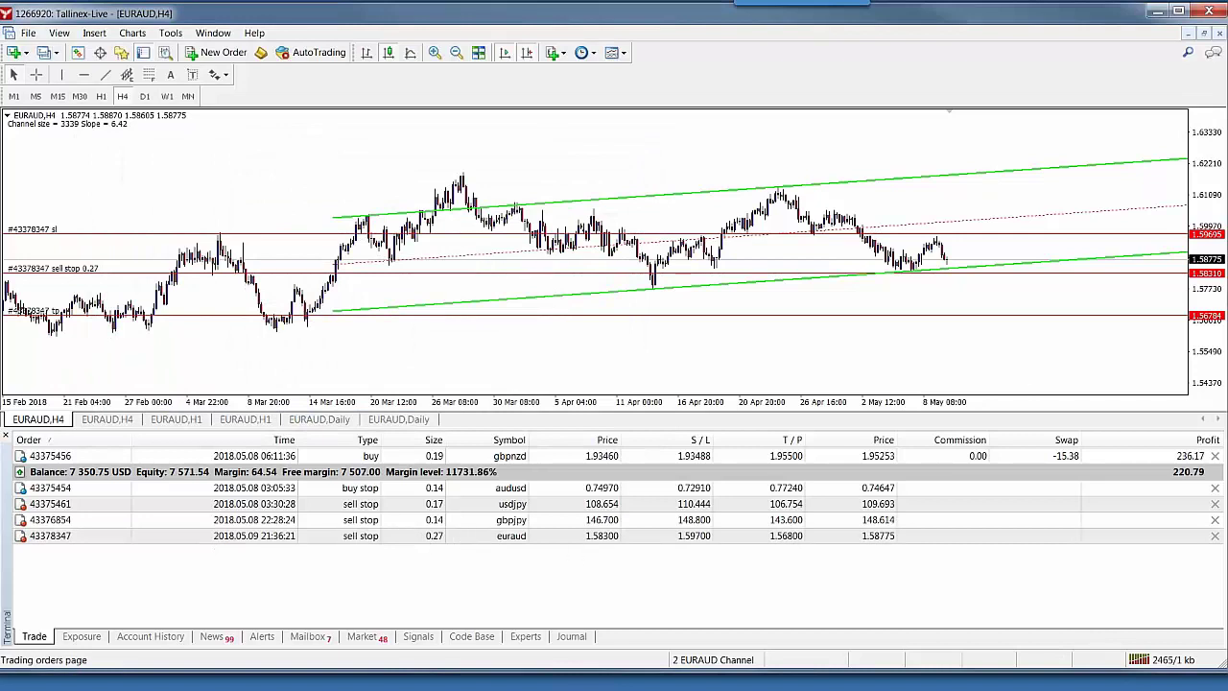
Delete the three horizontal lines from the EURAUD H4 chart using its objects list
right_click(875, 131)
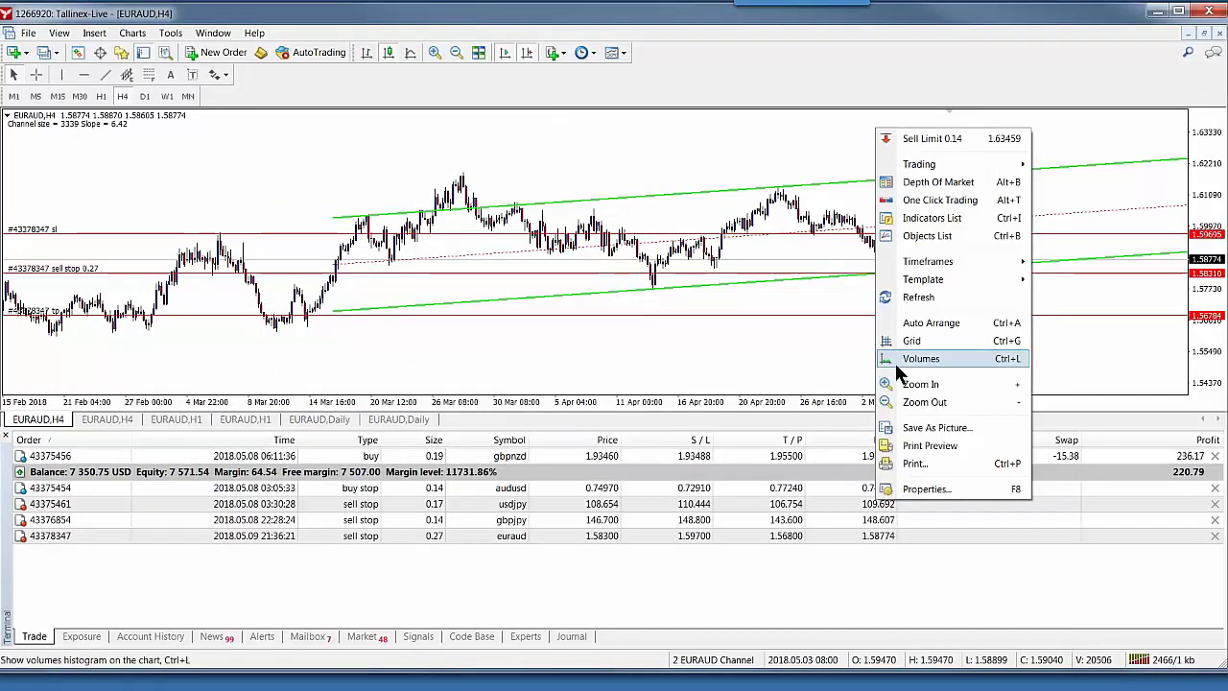
left_click(924, 236)
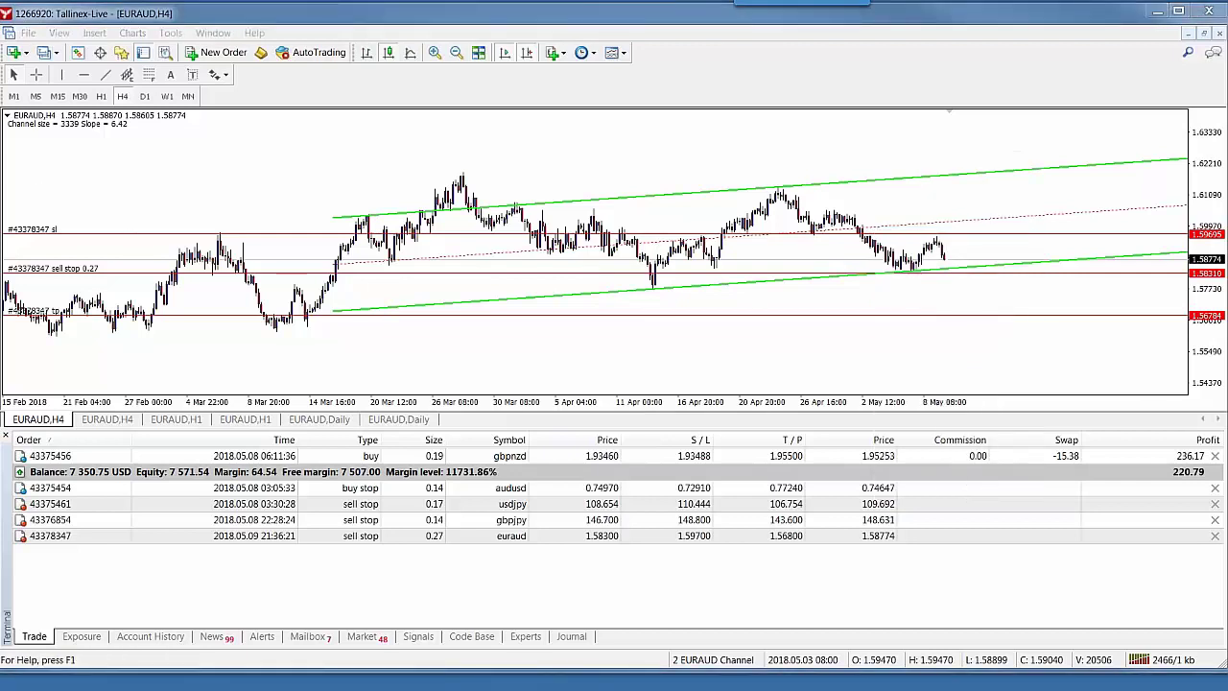
left_click(472, 329)
left_click(472, 314)
left_click(472, 298)
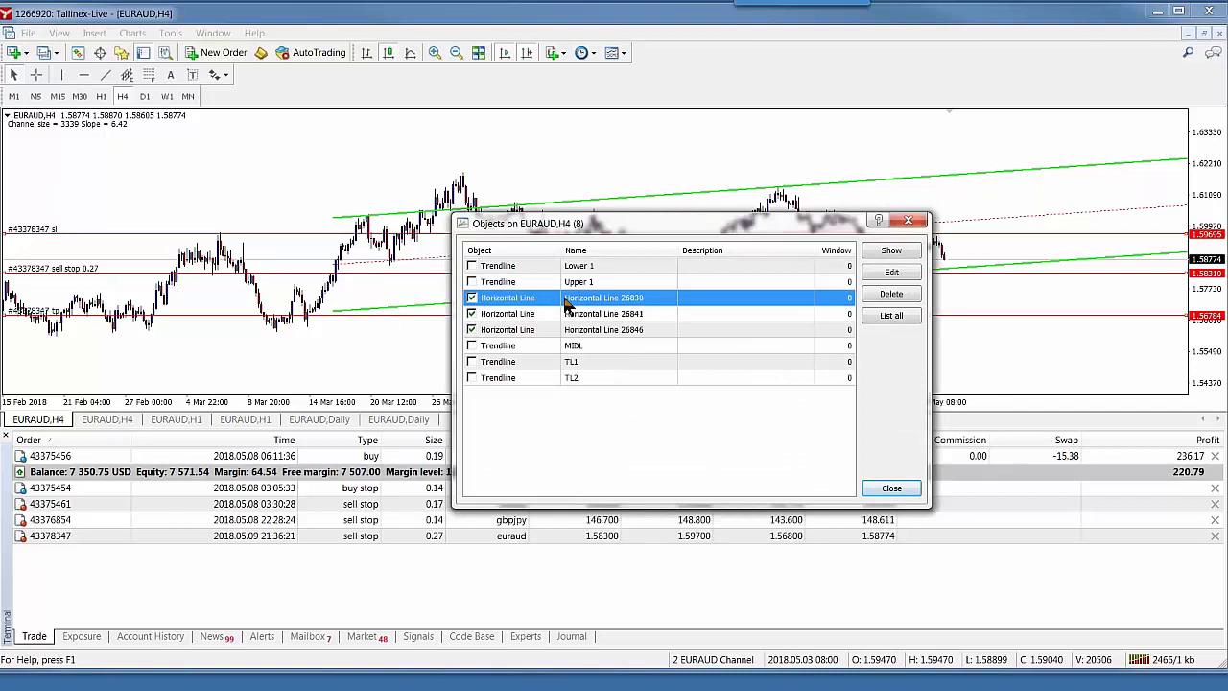
left_click(891, 295)
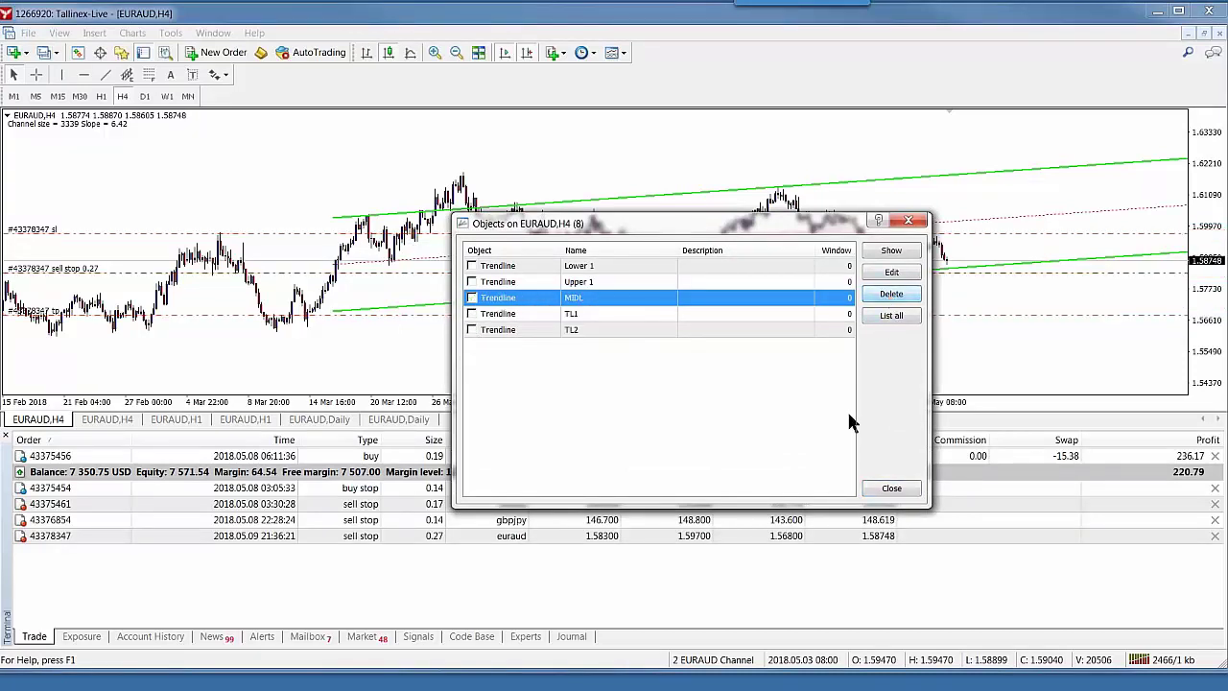
left_click(891, 489)
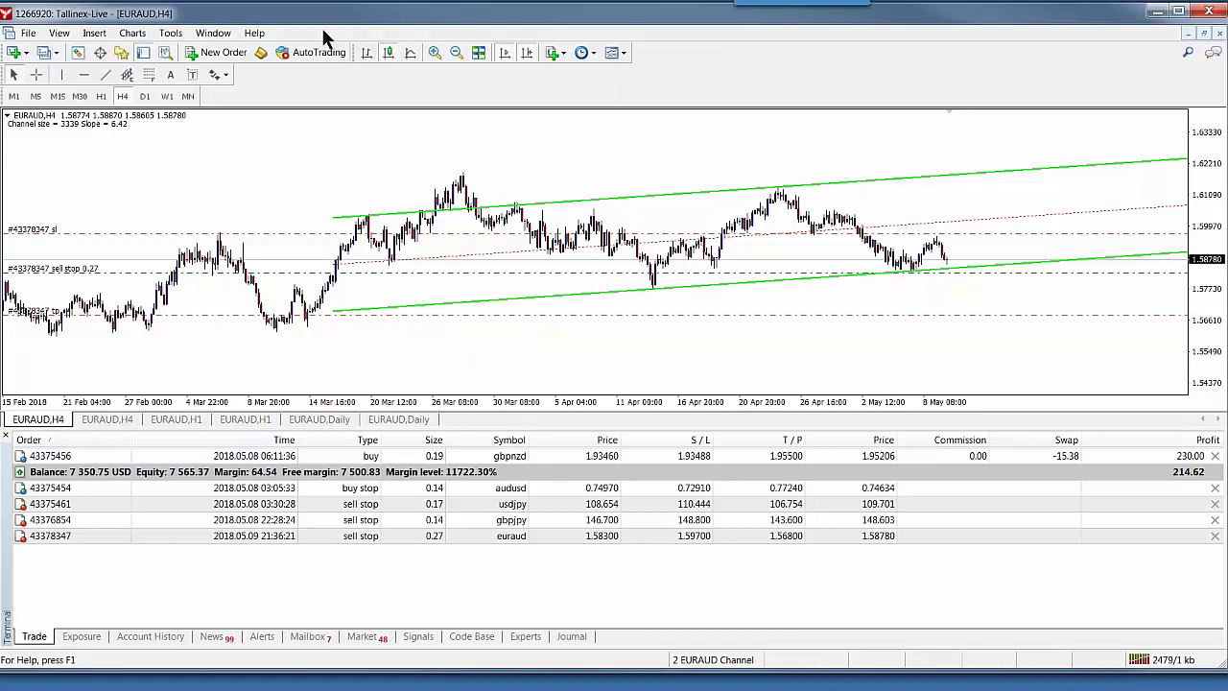
Draw a descending trend line across the late March and April highs and a parallel line through the April low
mouse_move(465, 175)
left_mouse_down()
mouse_move(1204, 215)
mouse_move(1128, 181)
mouse_move(1169, 203)
left_mouse_up()
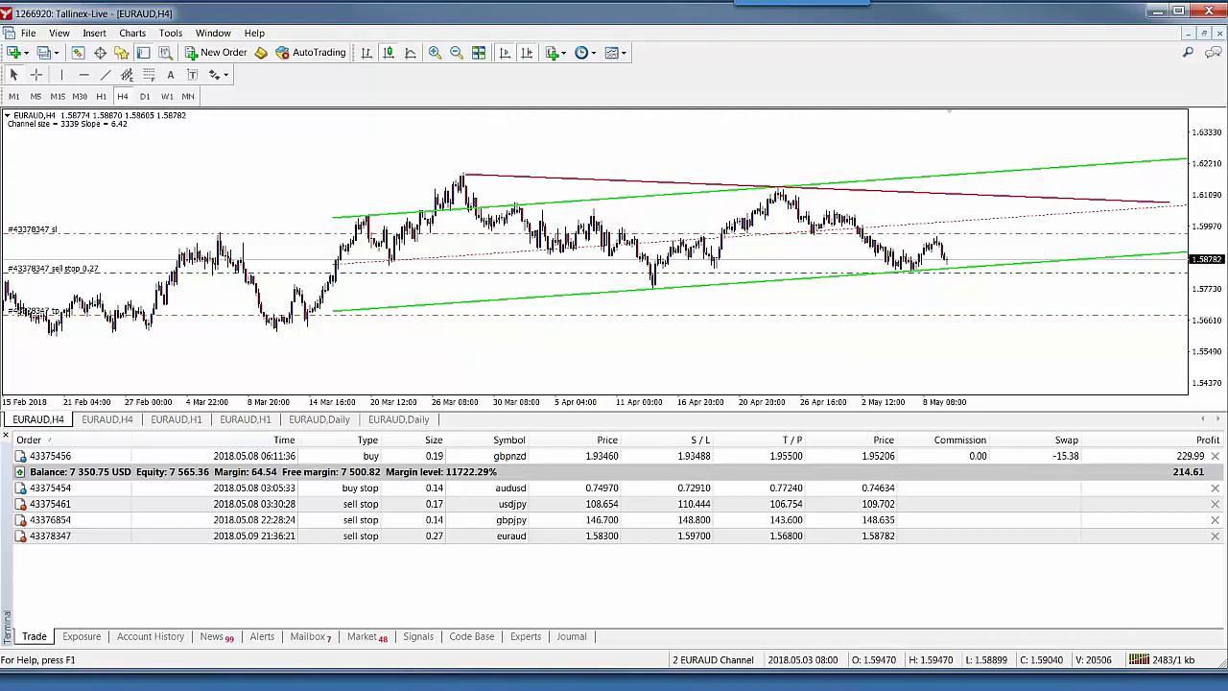
left_click_drag(817, 189, 787, 295)
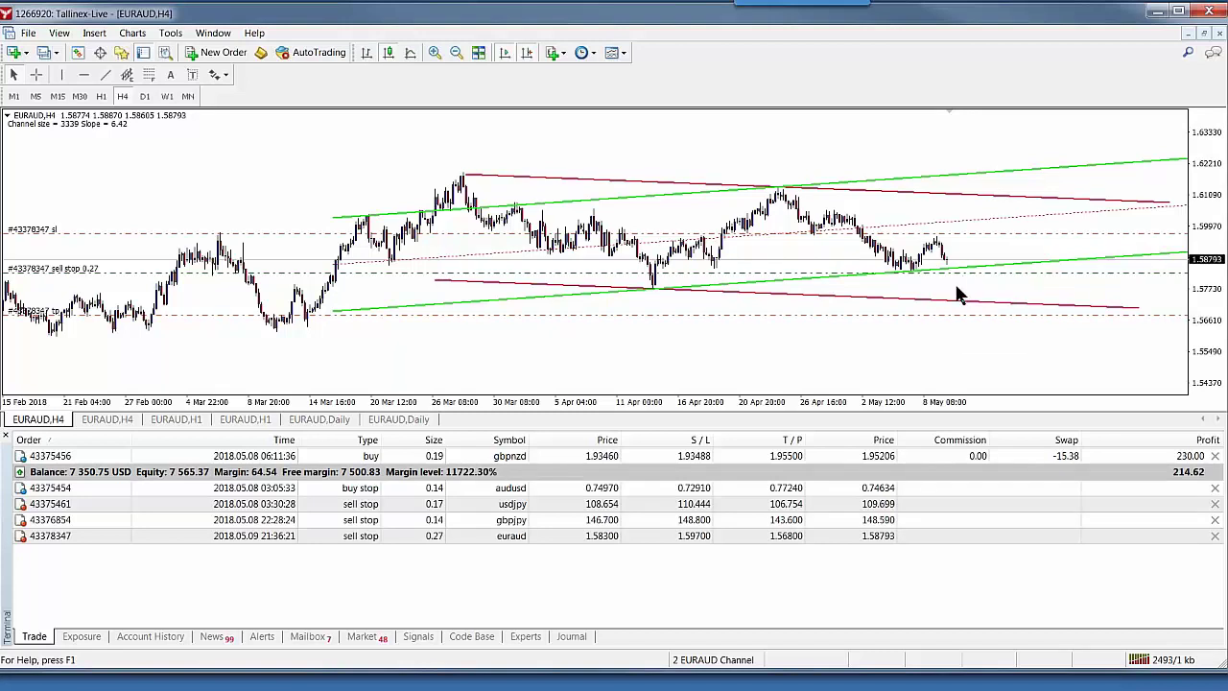
Set a custom trailing stop of 800 points on the pending EURAUD sell stop order
right_click(945, 275)
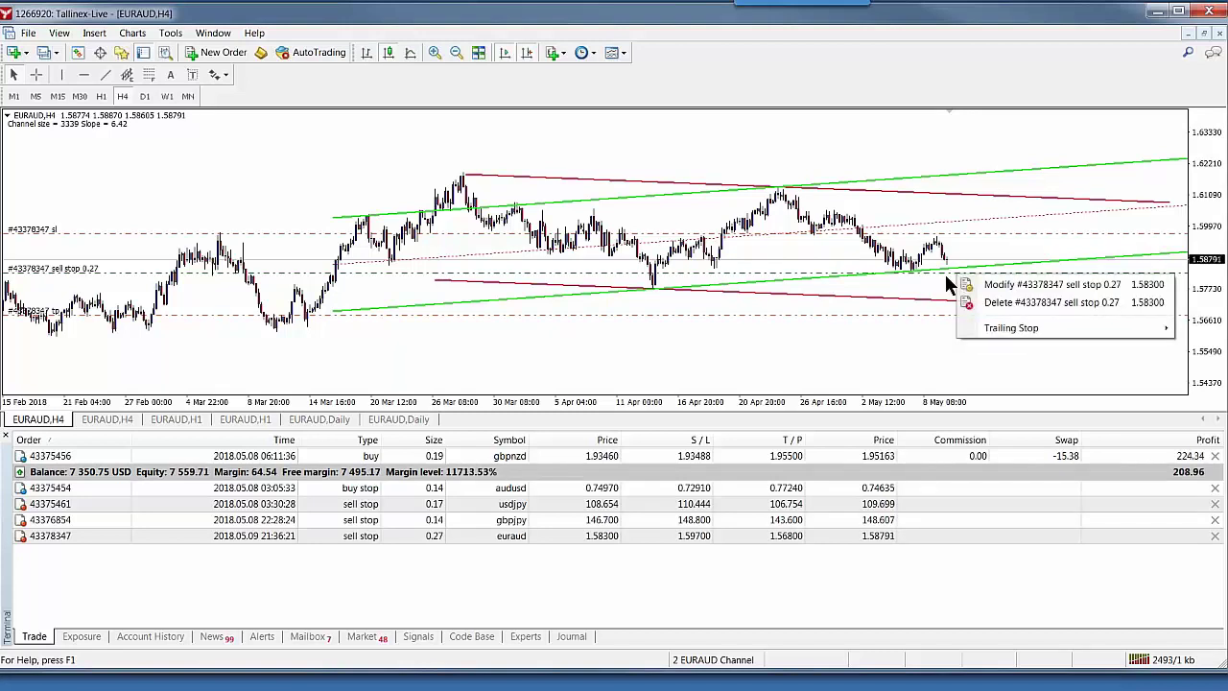
left_click(933, 271)
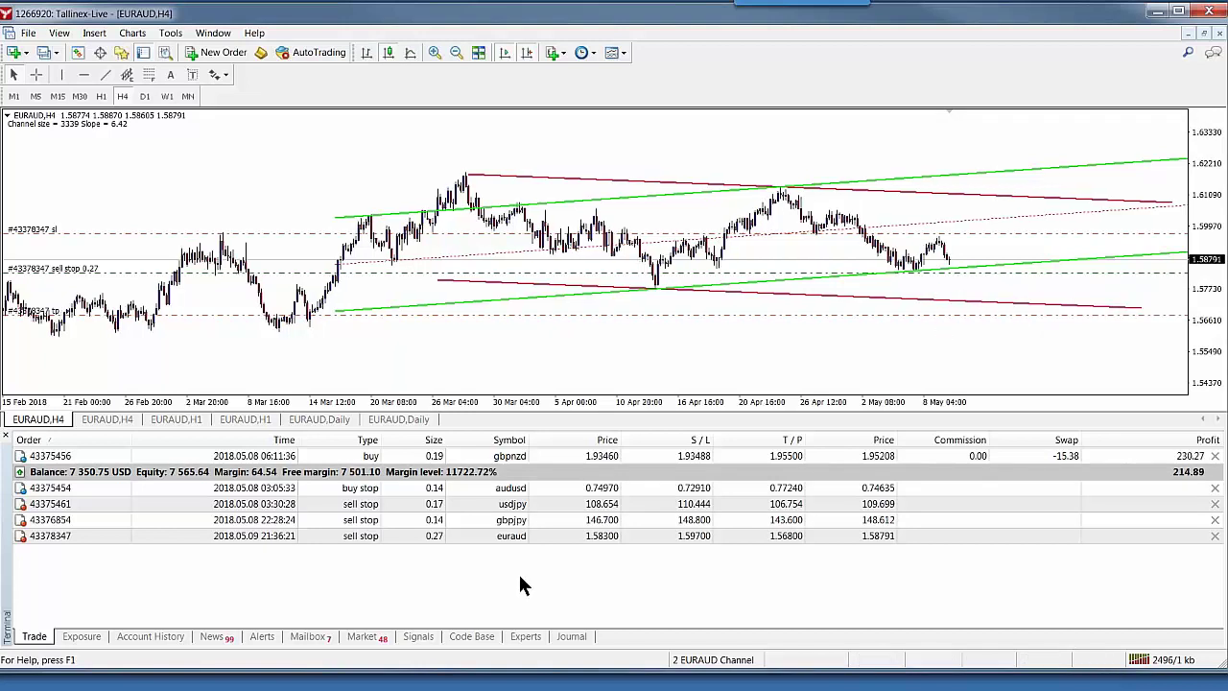
right_click(563, 534)
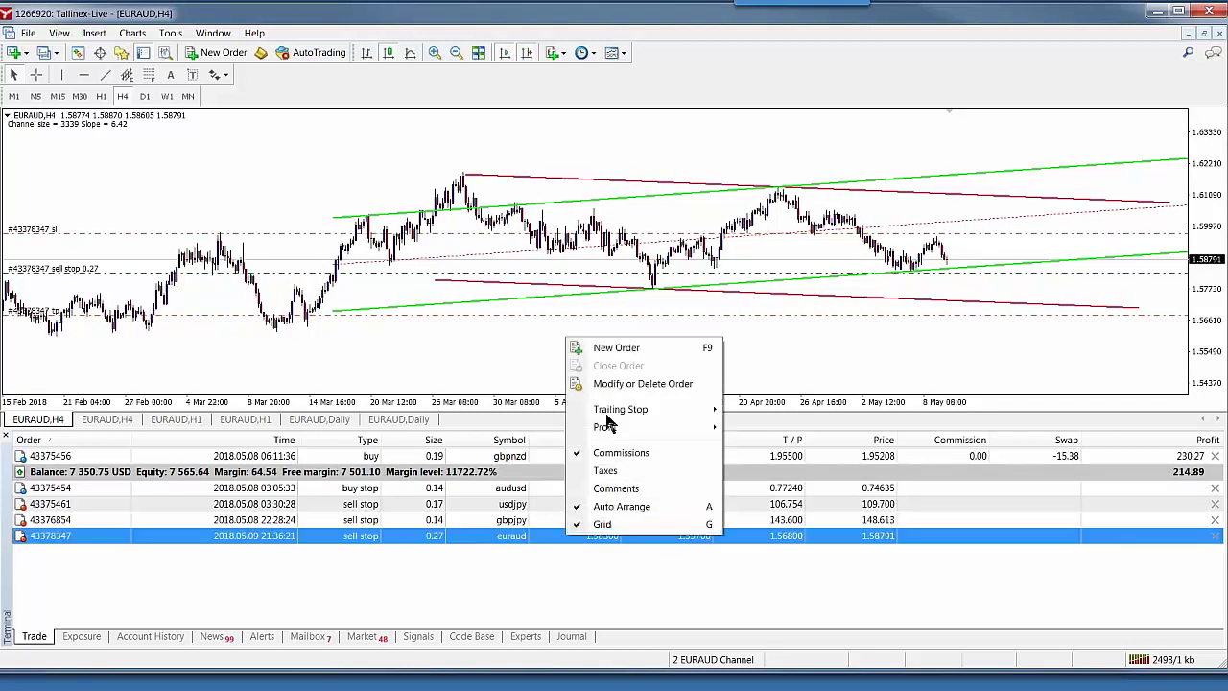
mouse_move(623, 411)
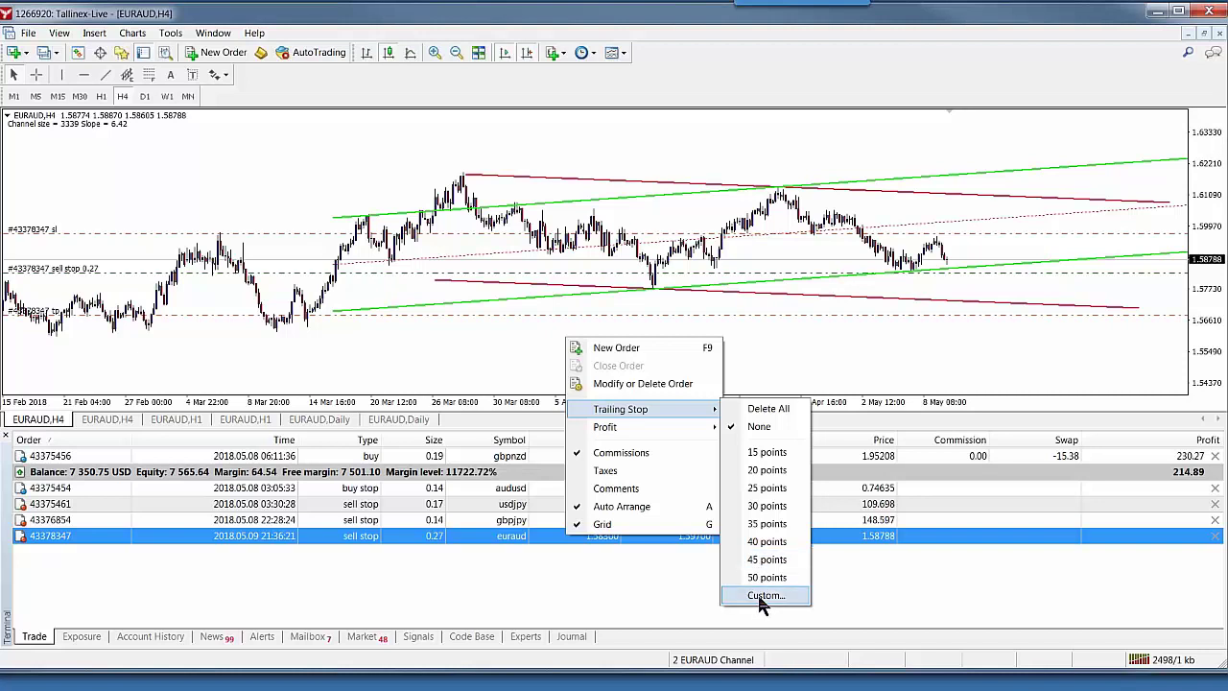
left_click(759, 596)
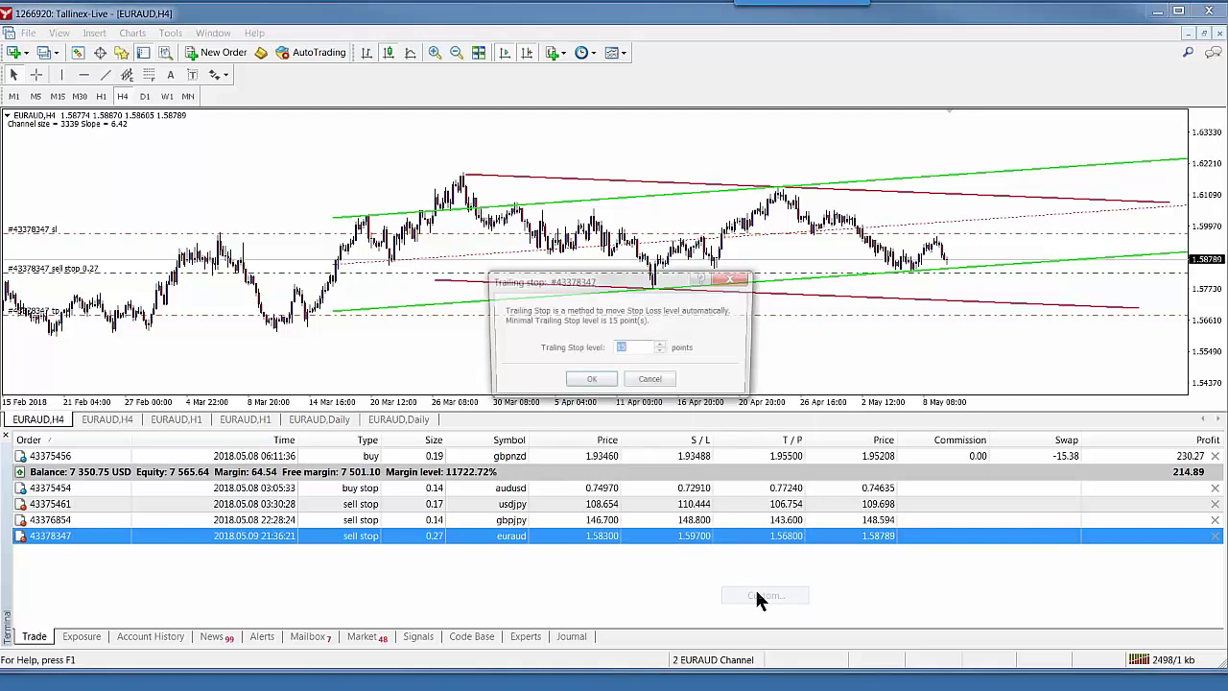
type("800")
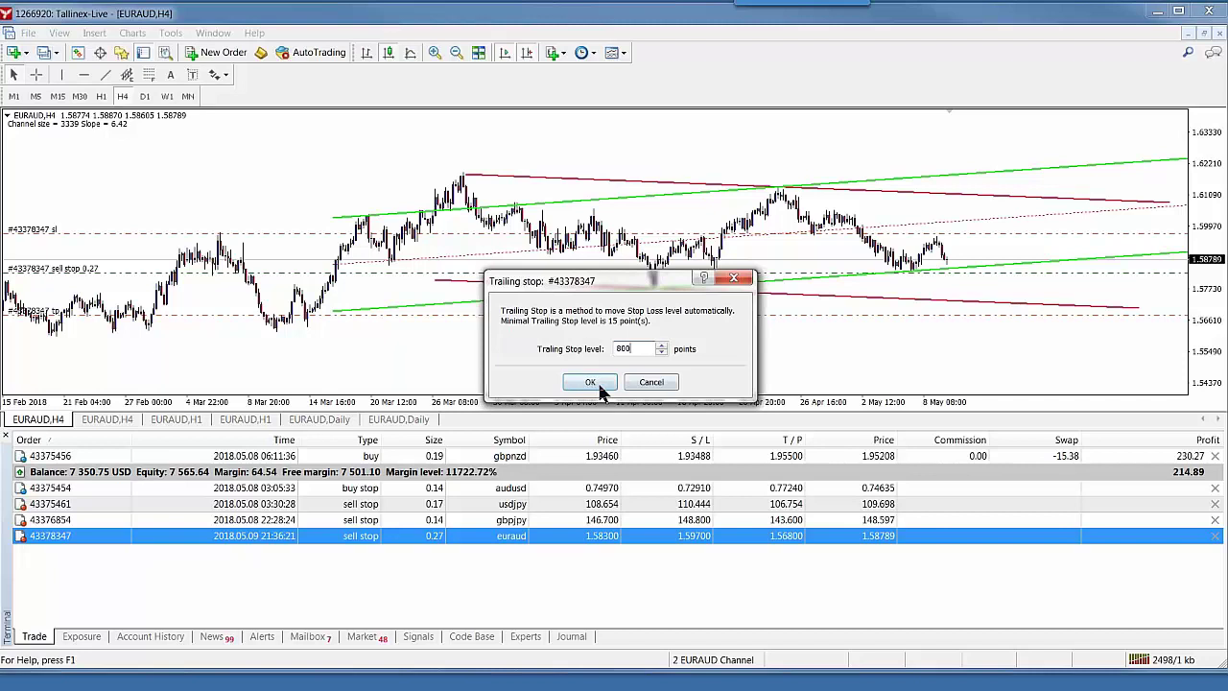
left_click(591, 382)
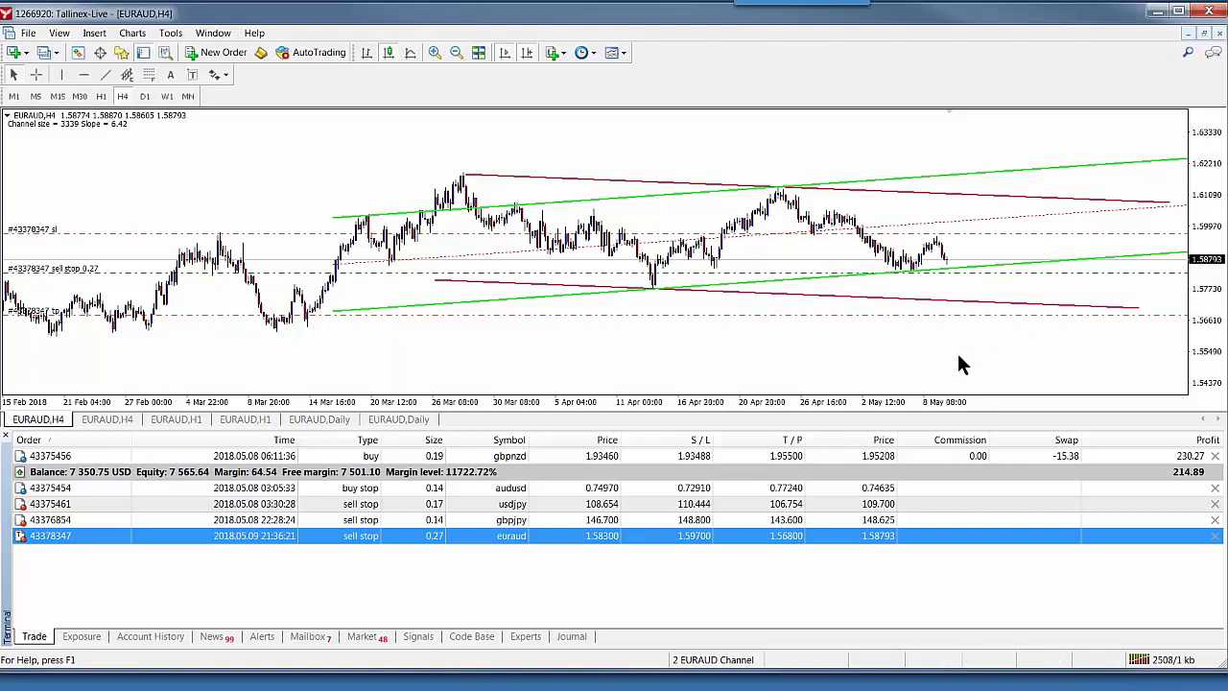
Return to the tiled EURAUD charts, hide the terminal's order list and review the H1 falling channel
left_click(1206, 35)
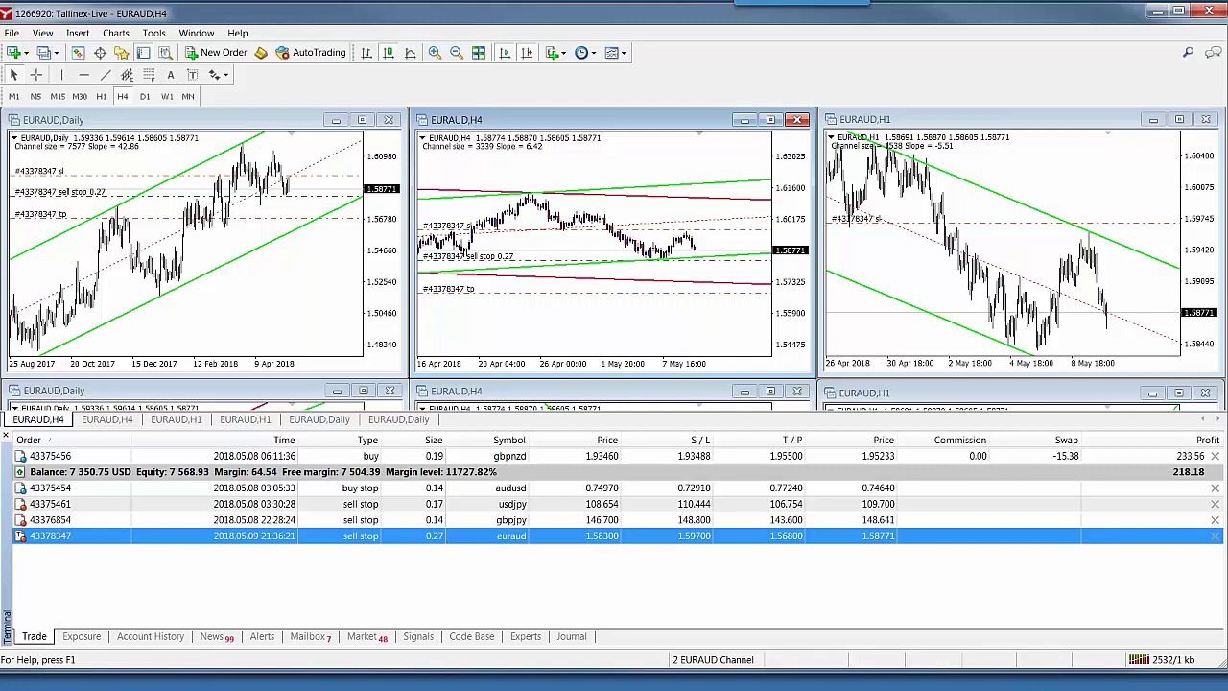
left_click(772, 121)
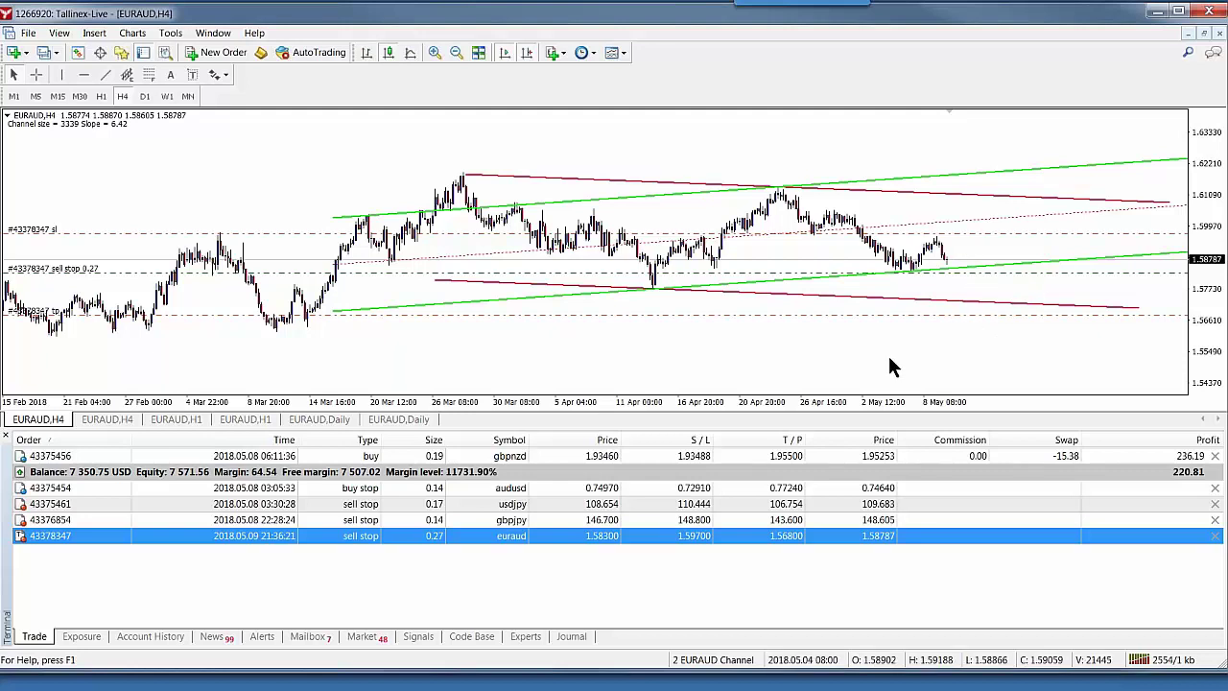
left_click(1205, 34)
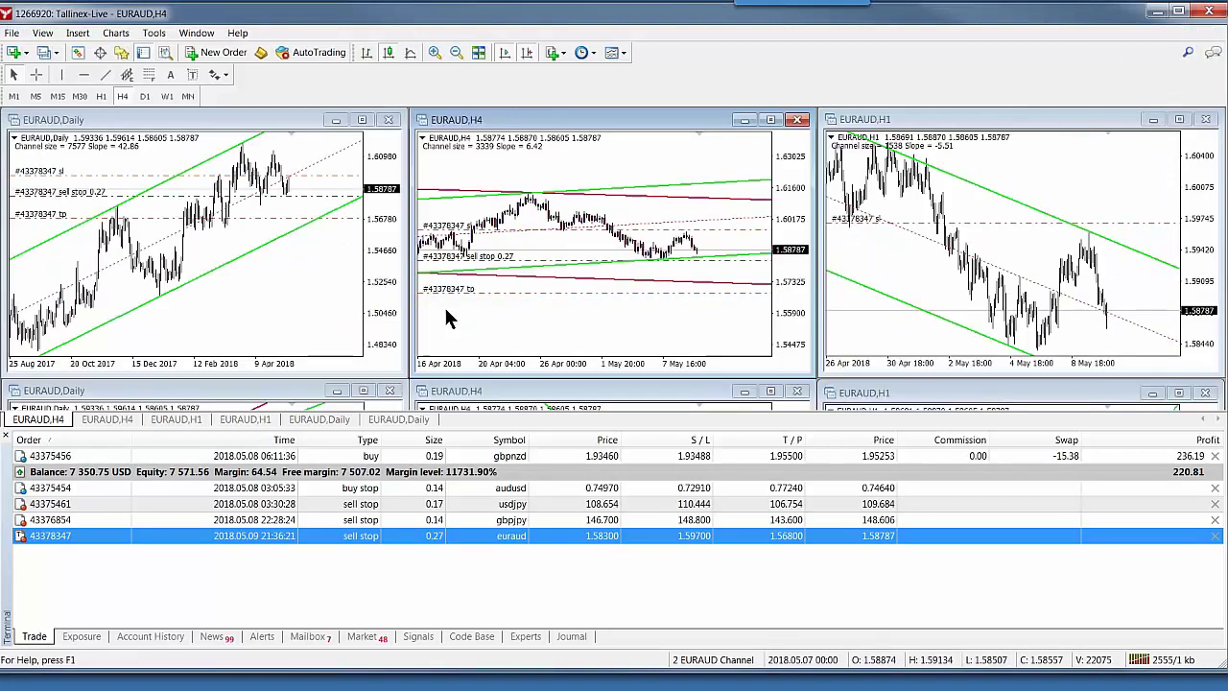
left_click(9, 434)
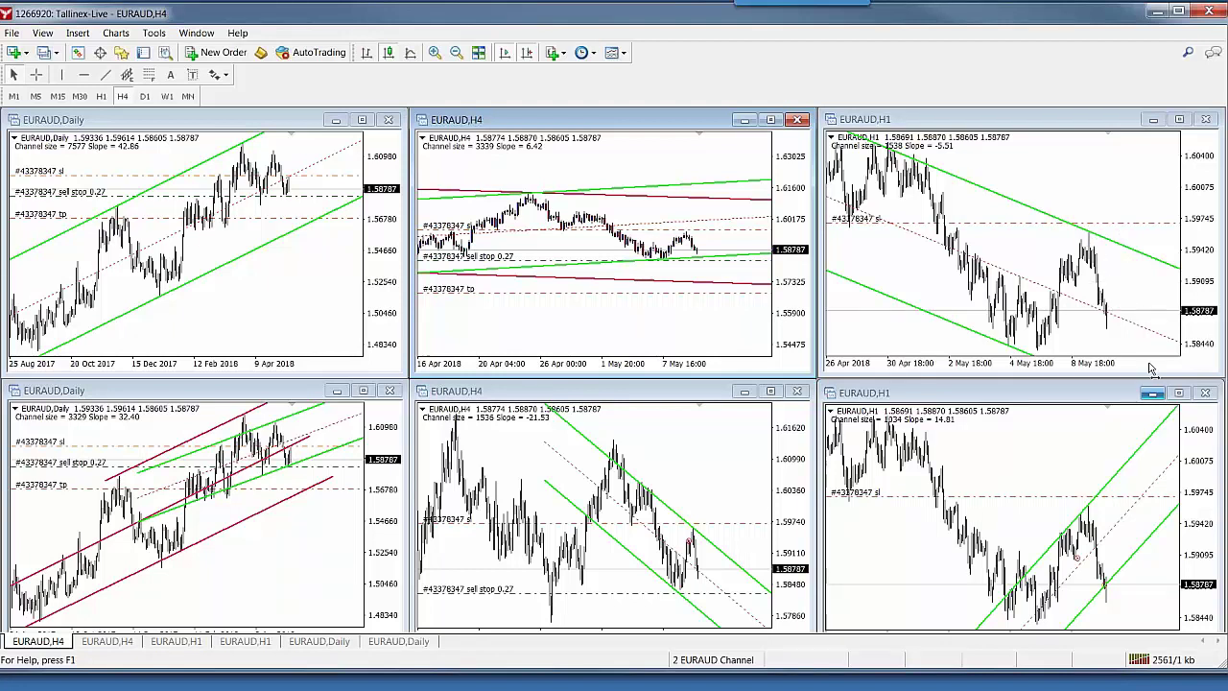
left_click(1181, 120)
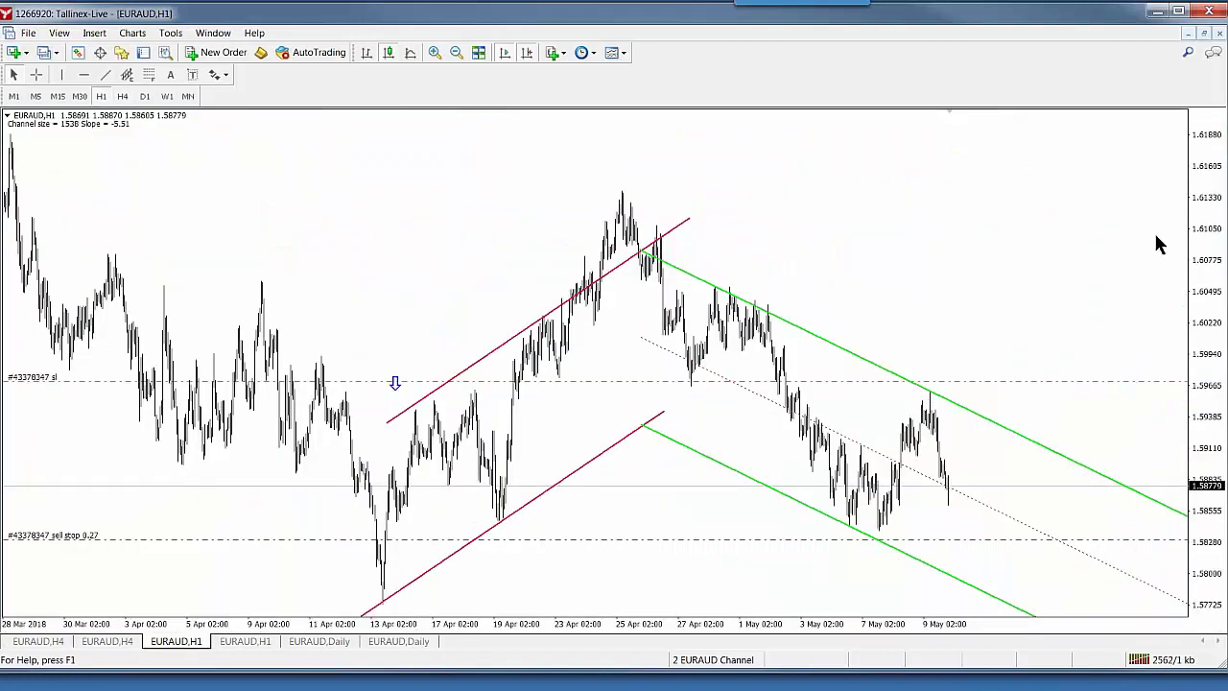
left_click(1206, 36)
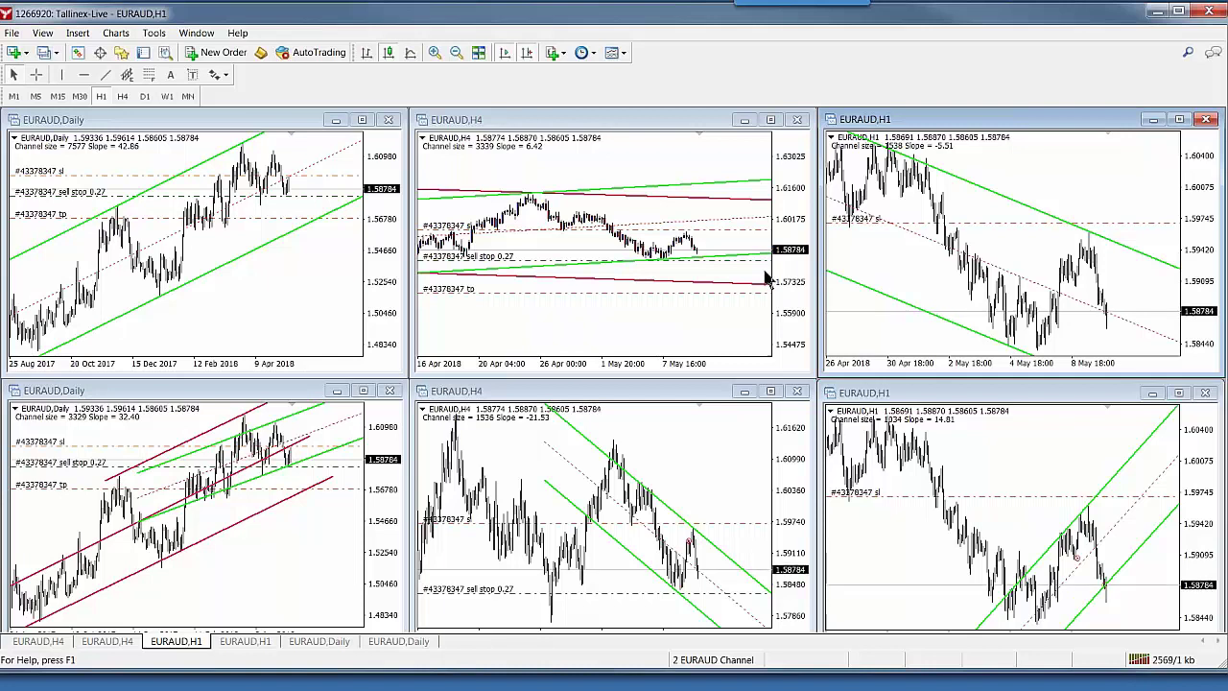
Add a line parallel to the rising green channel below it on the EURAUD H4 chart and return to the tiled charts
left_click(771, 120)
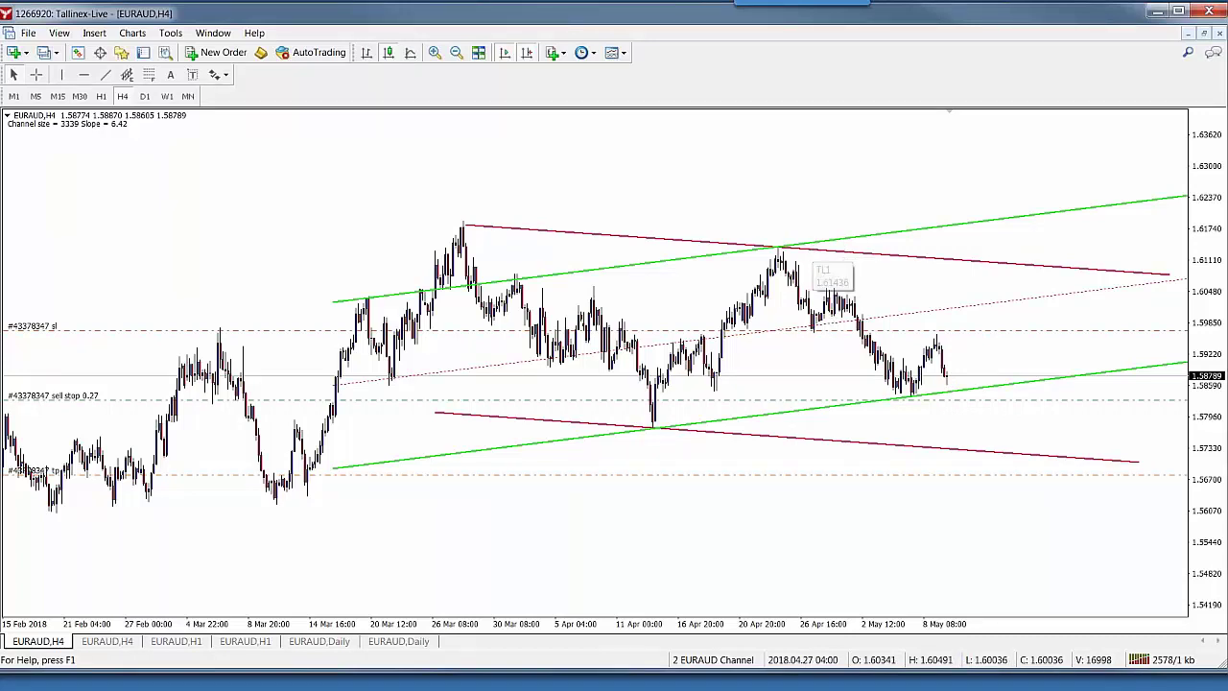
left_click_drag(806, 246, 939, 536)
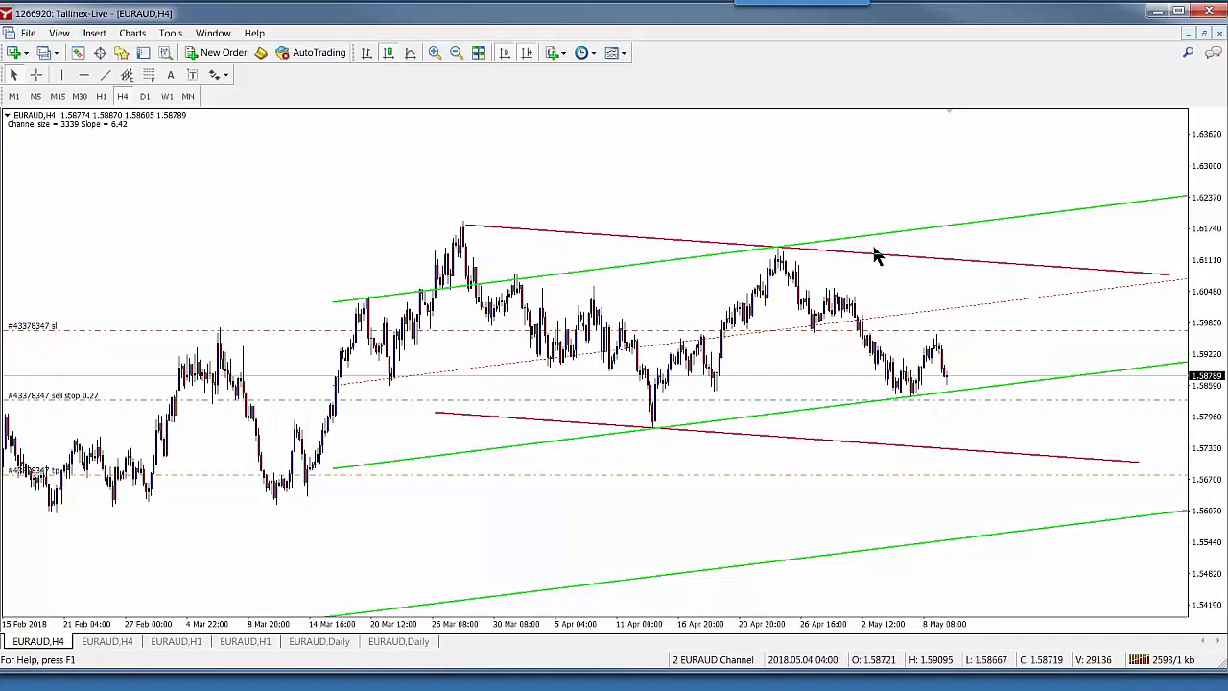
left_click(1205, 34)
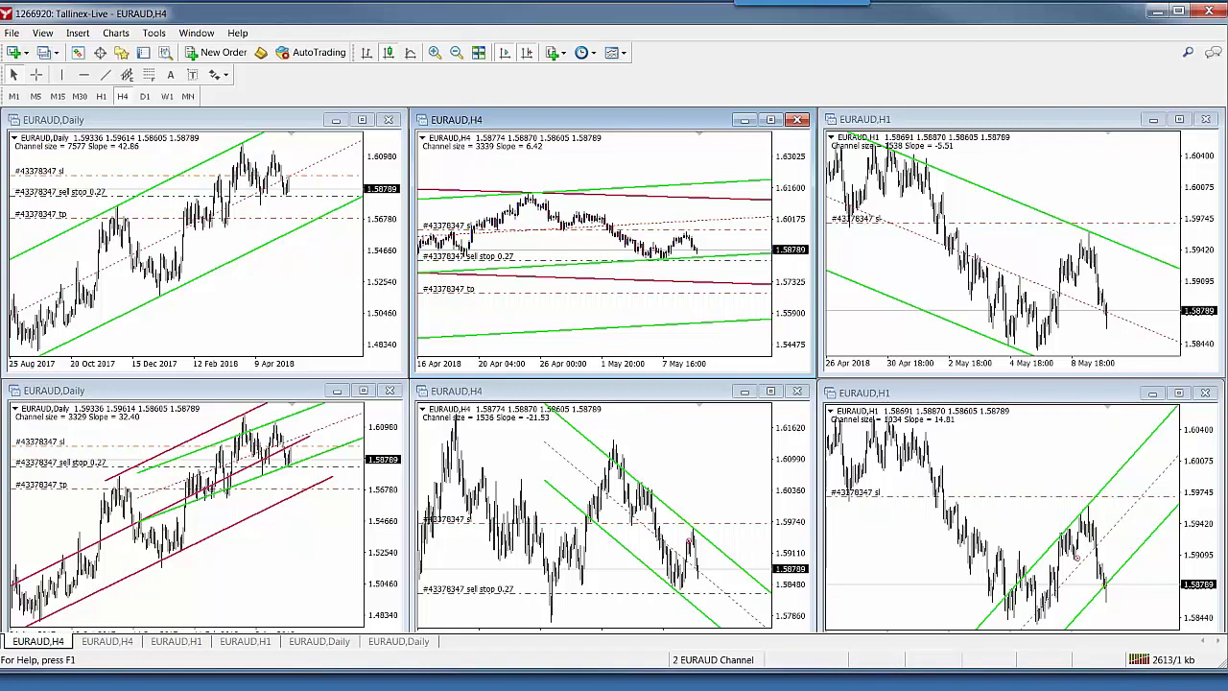
Switch to the 2 EURJPY Channel profile and examine the falling channel on the first EURJPY daily chart
left_click(50, 56)
left_click(76, 226)
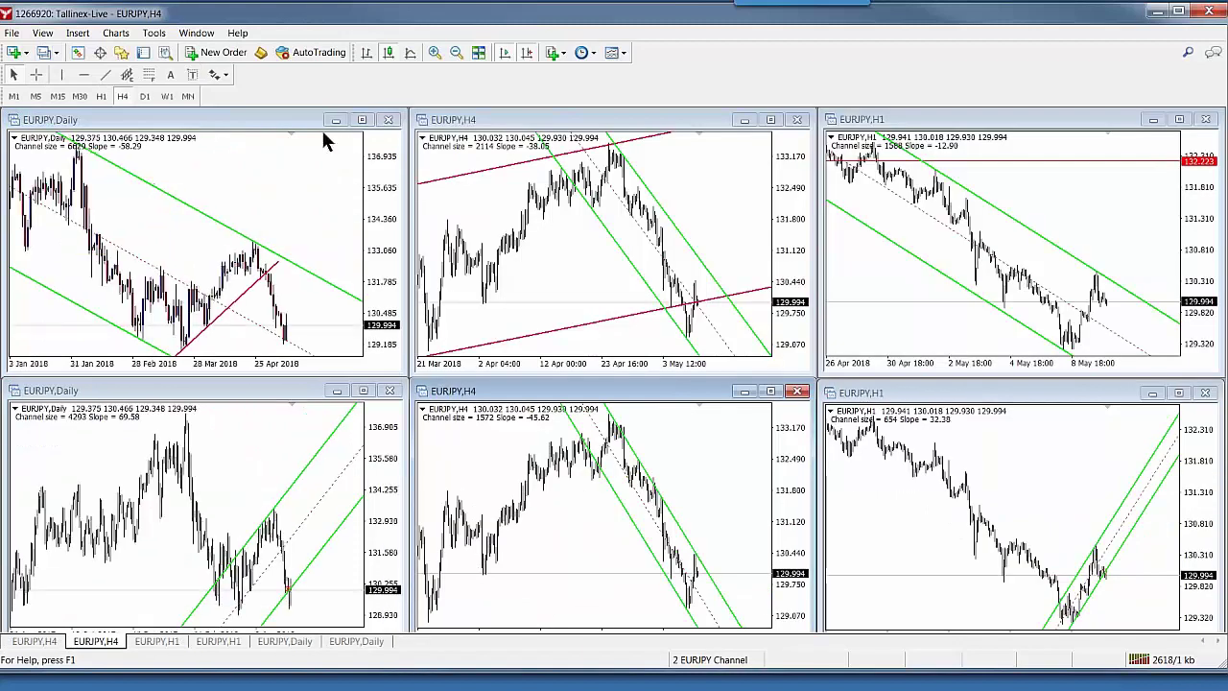
left_click(362, 119)
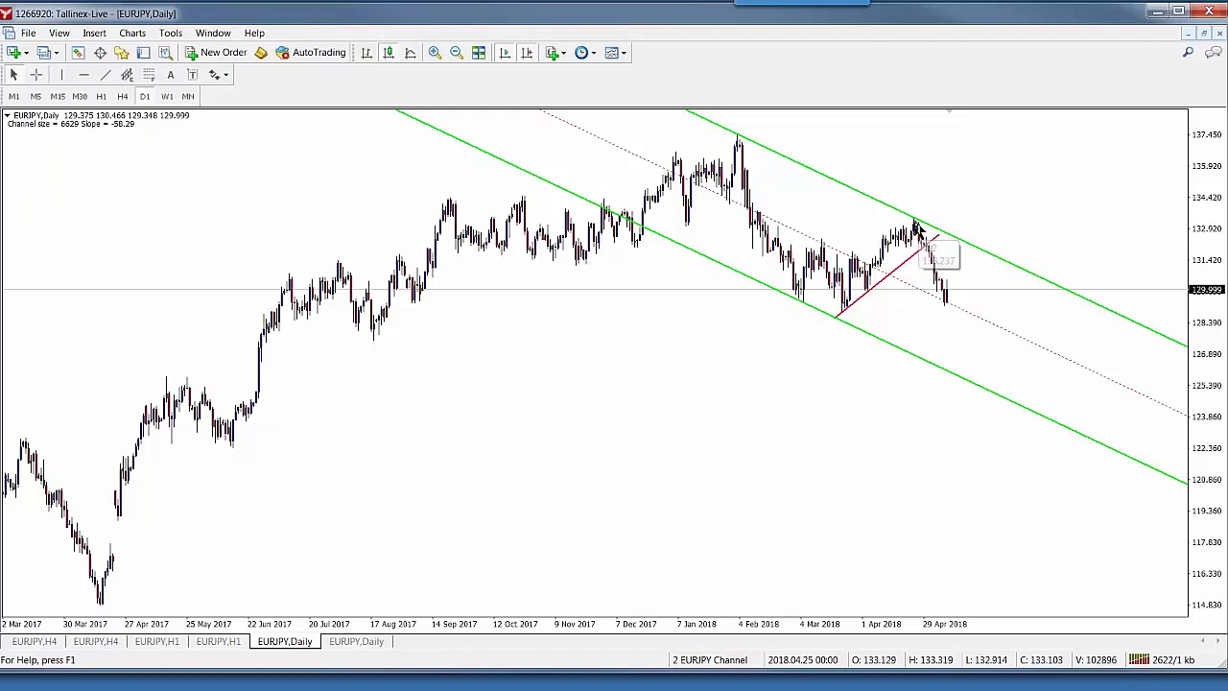
left_click_drag(1208, 168, 1219, 246)
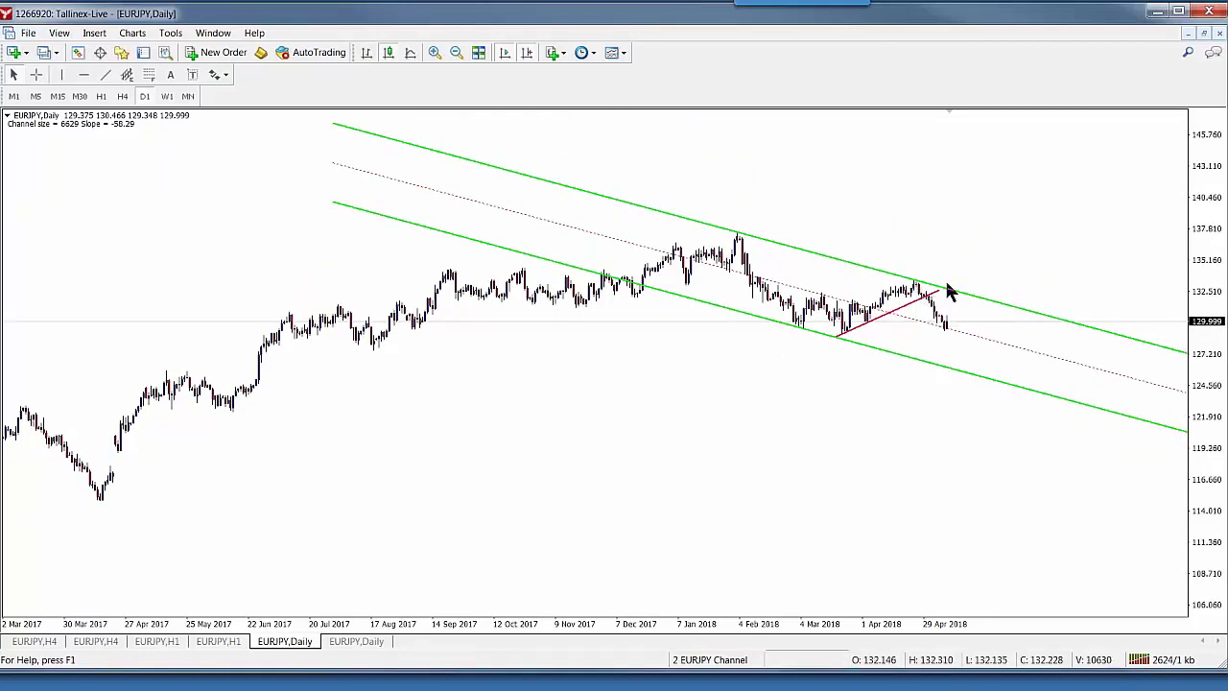
left_click_drag(1207, 192, 1167, 129)
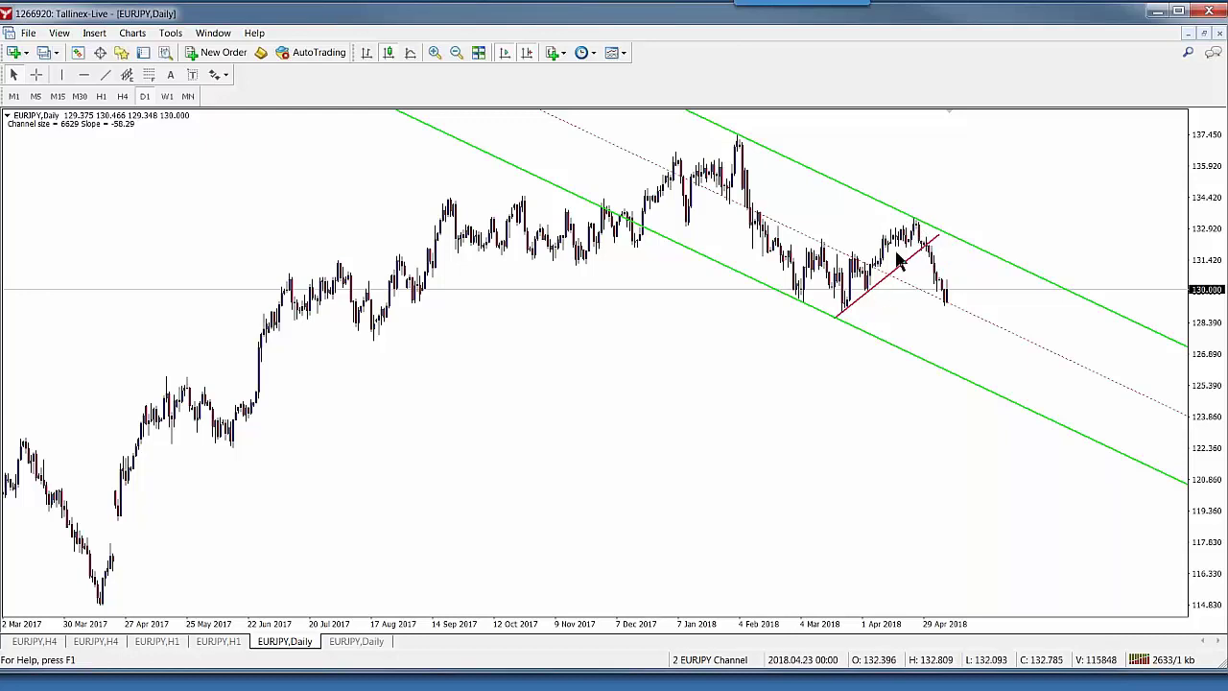
left_click(1205, 34)
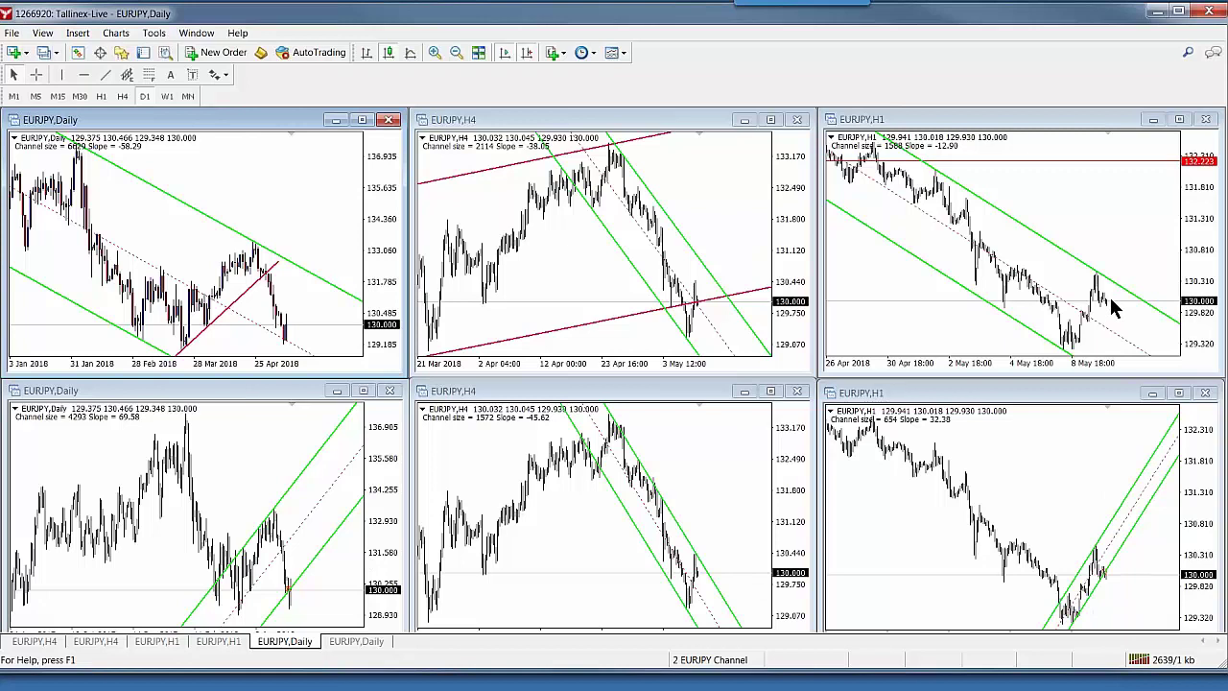
Check the falling channel on the EURJPY H1 chart and draw a rising trend line up from the May low
left_click(1182, 120)
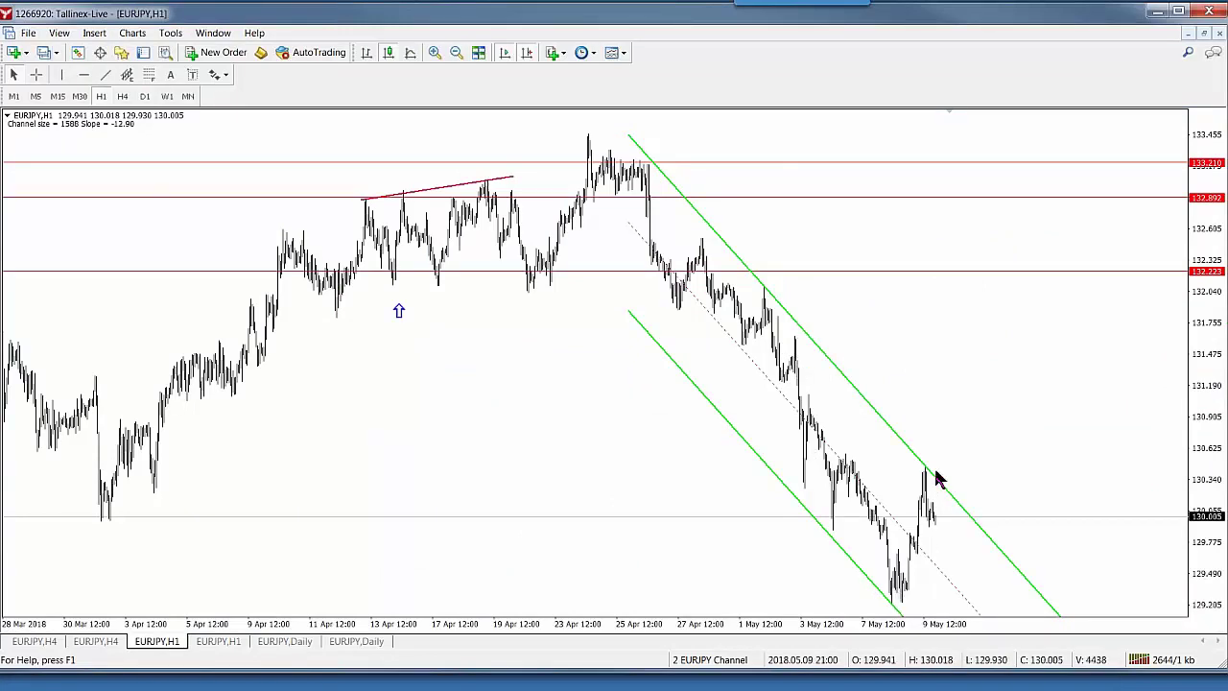
left_click(1207, 34)
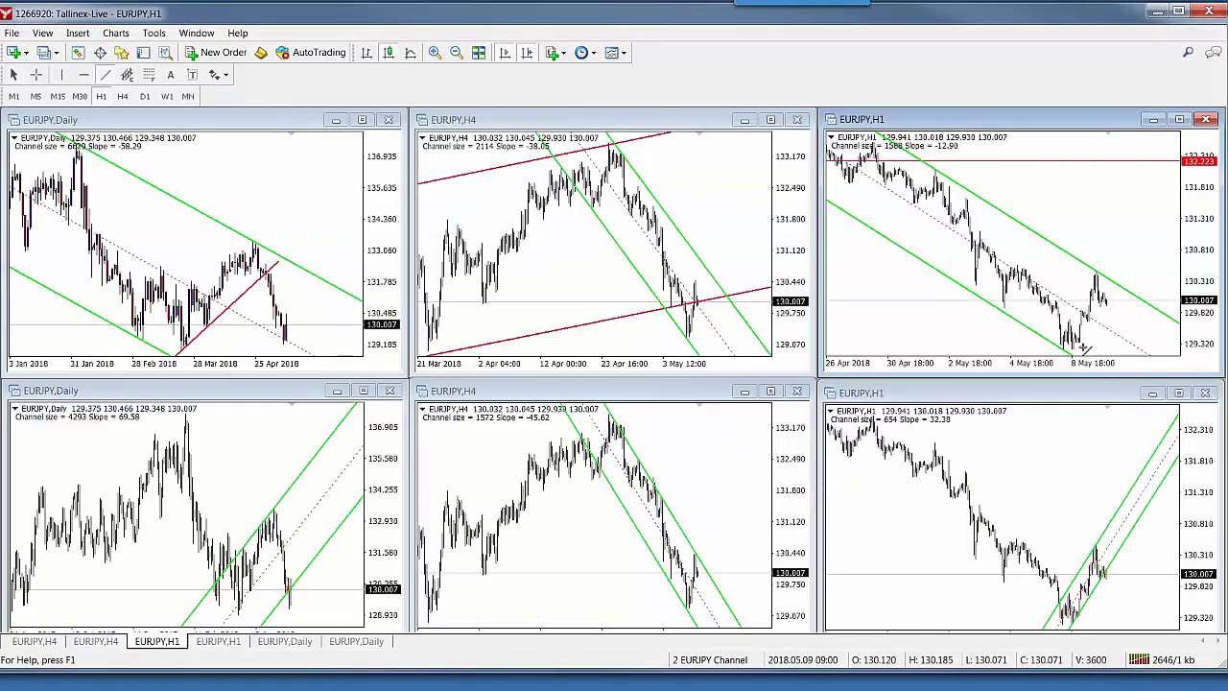
left_click_drag(1072, 353, 1128, 278)
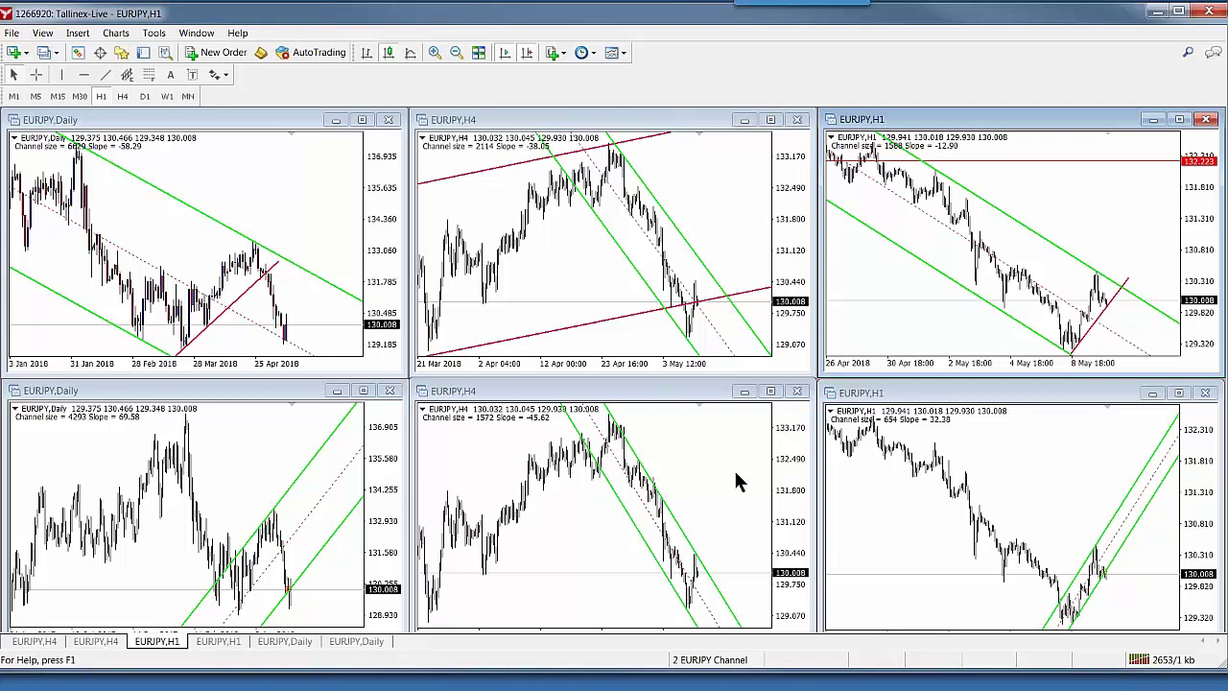
Compress the price scale of the EURJPY H4 chart and review its rising red lines and falling green channel
left_click(772, 121)
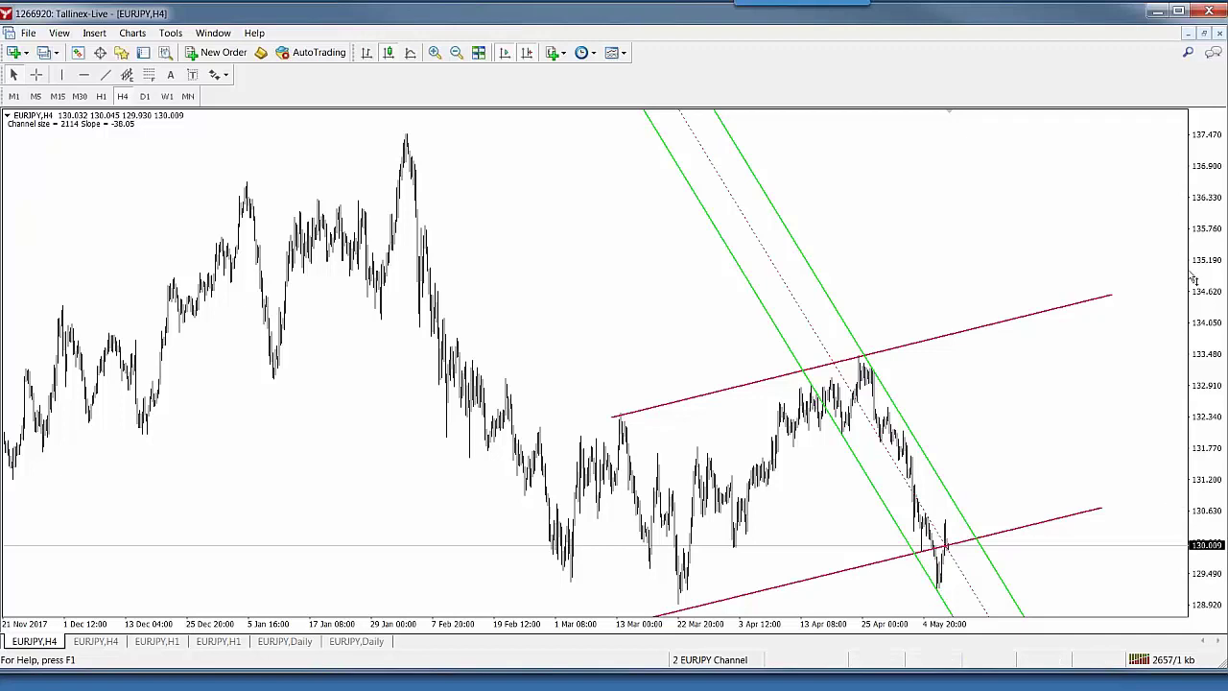
left_click_drag(1194, 280, 1195, 350)
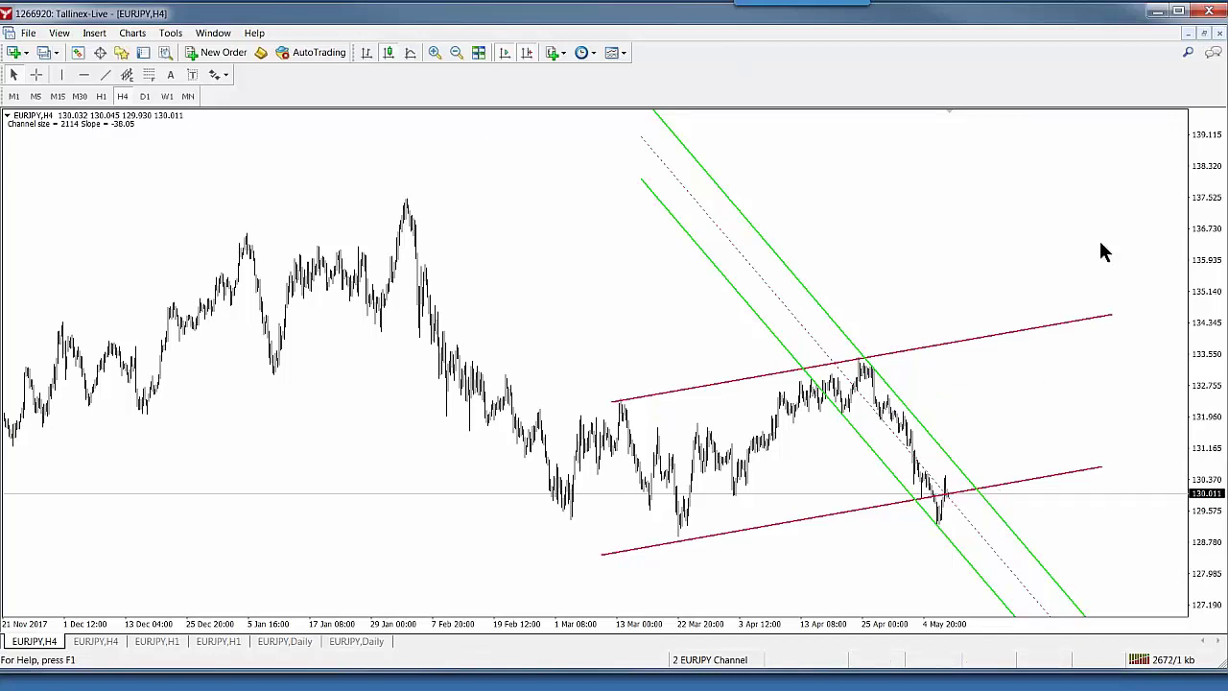
left_click(1204, 34)
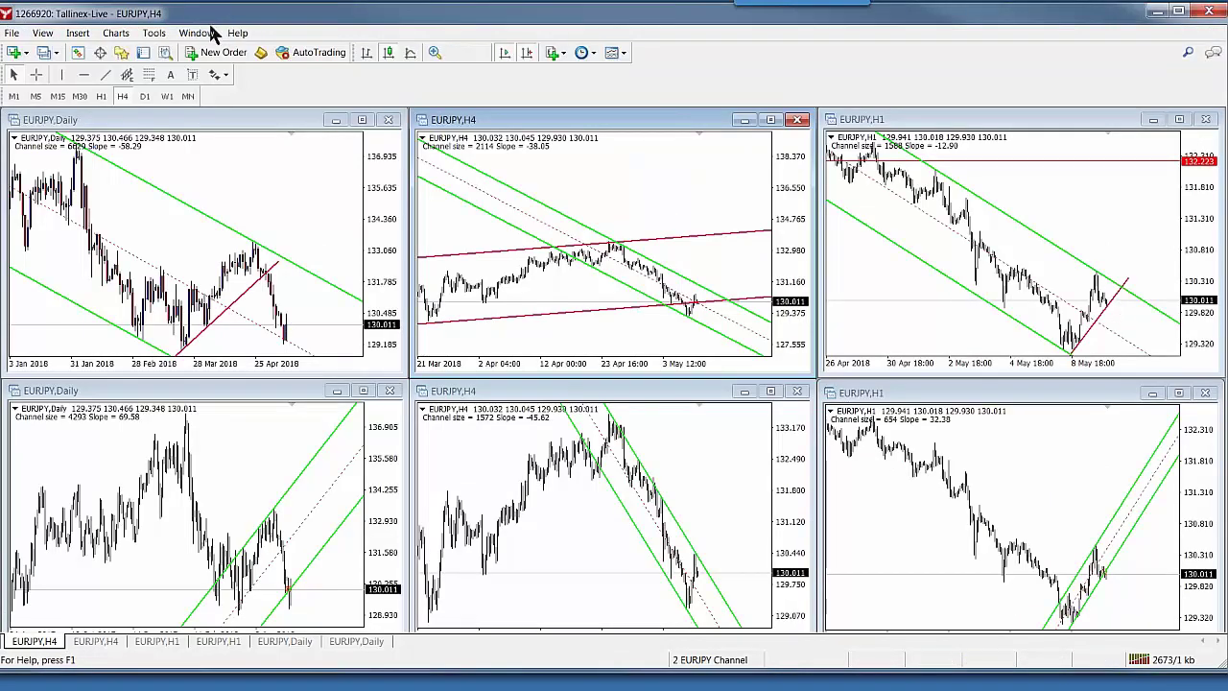
Switch to the 2 EURUSD Channel profile and examine the channels on the EURUSD daily and H1 charts
left_click(48, 54)
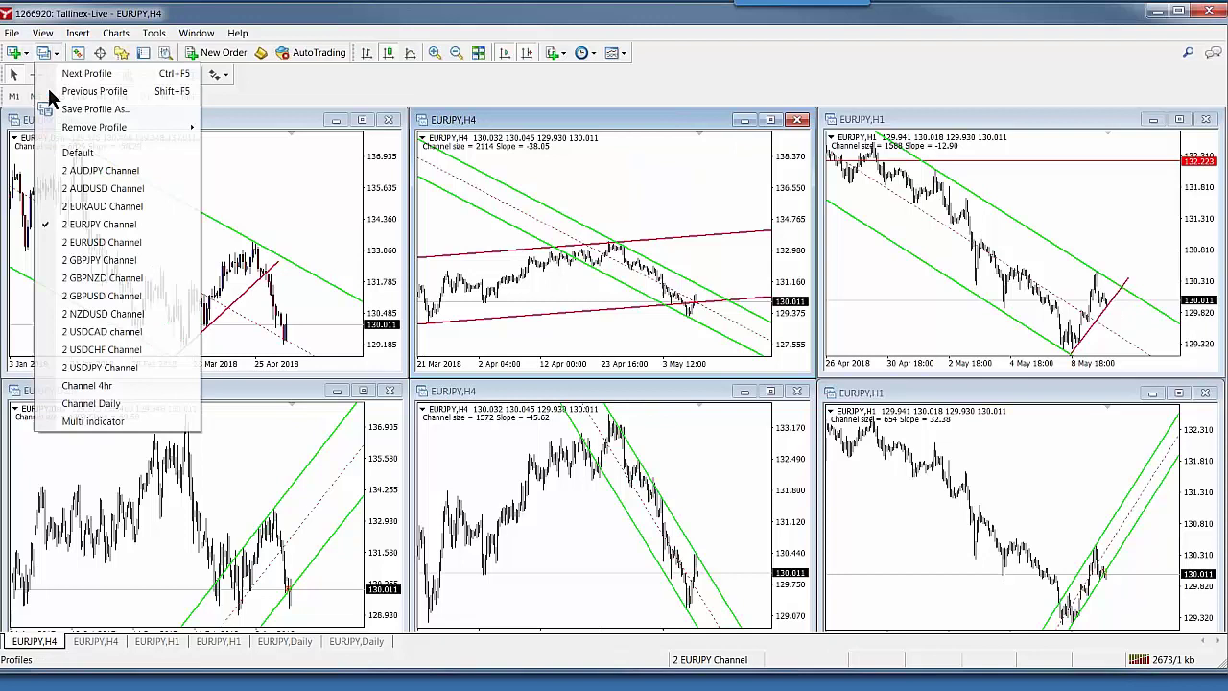
left_click(81, 248)
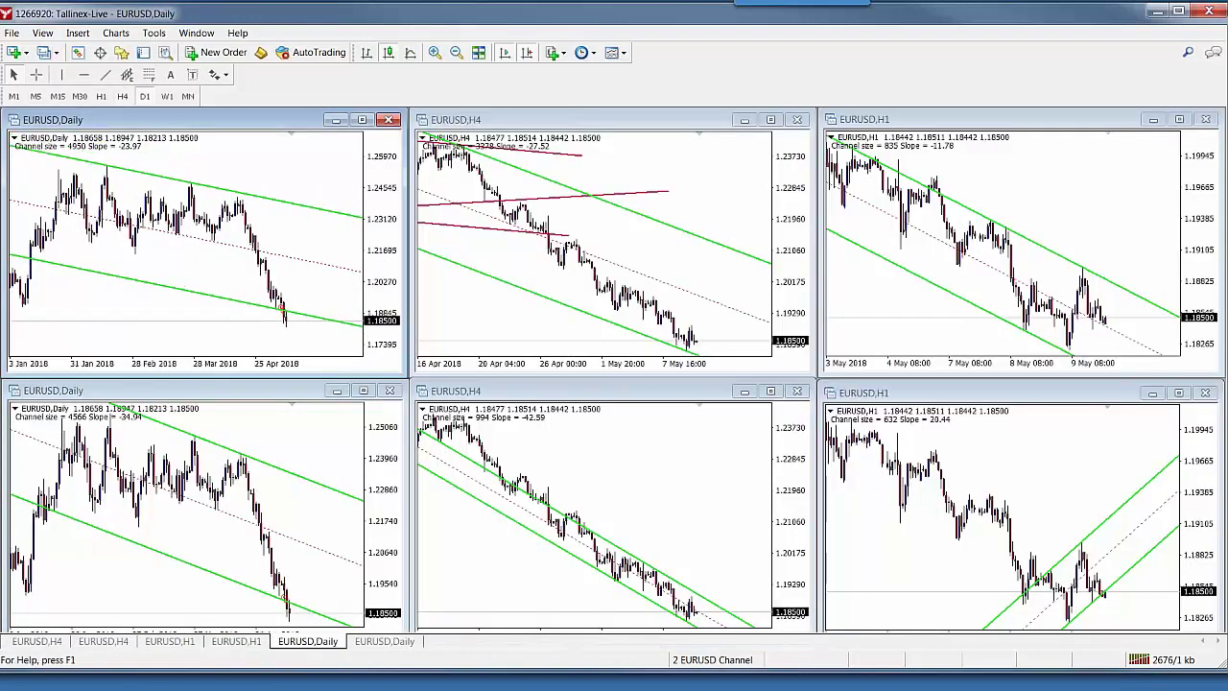
middle_click(243, 194)
left_click_drag(251, 221, 316, 266)
left_click_drag(389, 225, 391, 230)
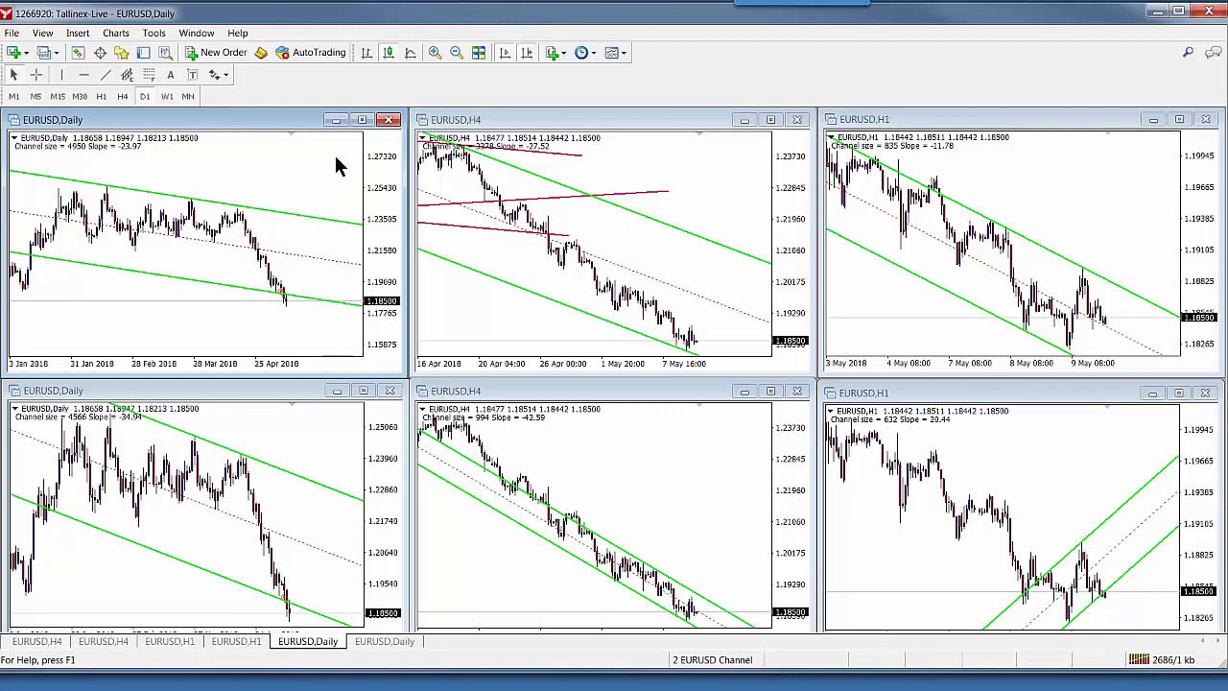
left_click(363, 119)
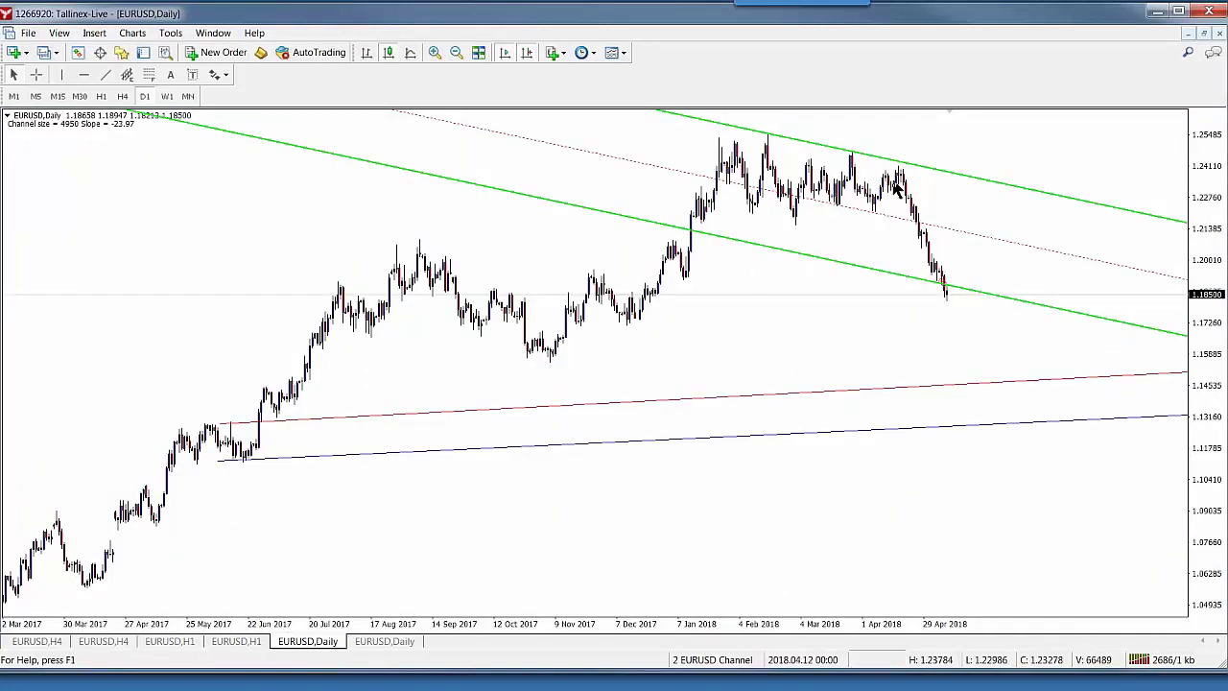
left_click(1205, 32)
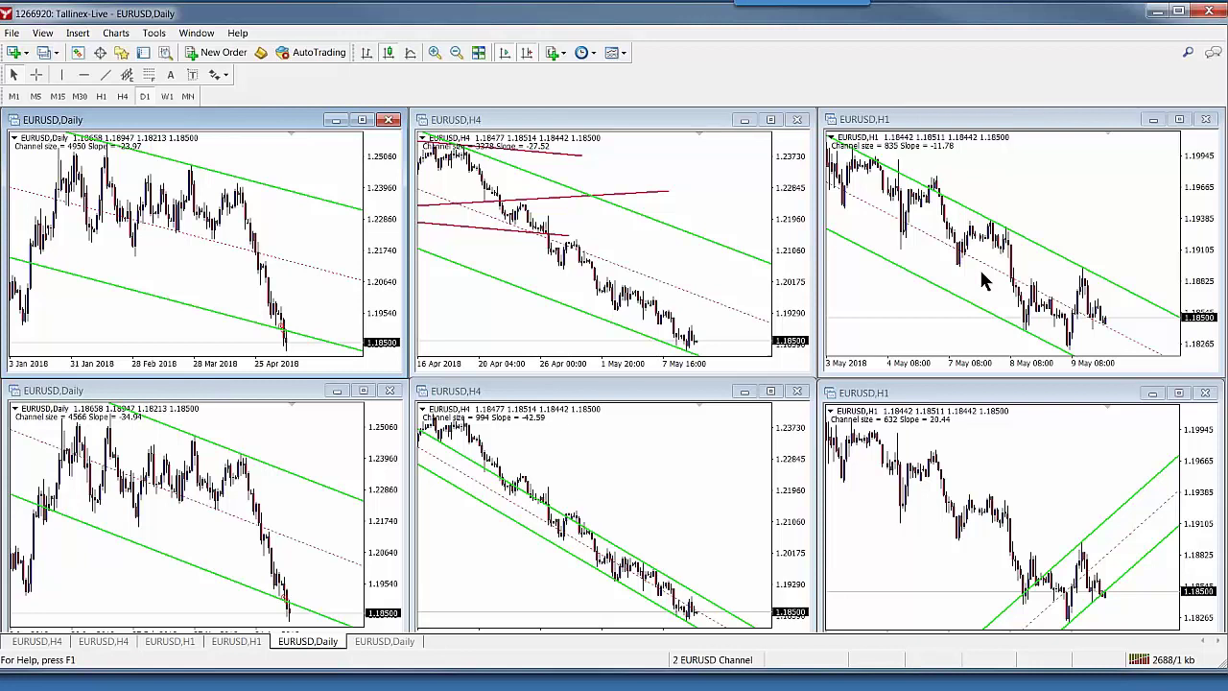
left_click(1180, 120)
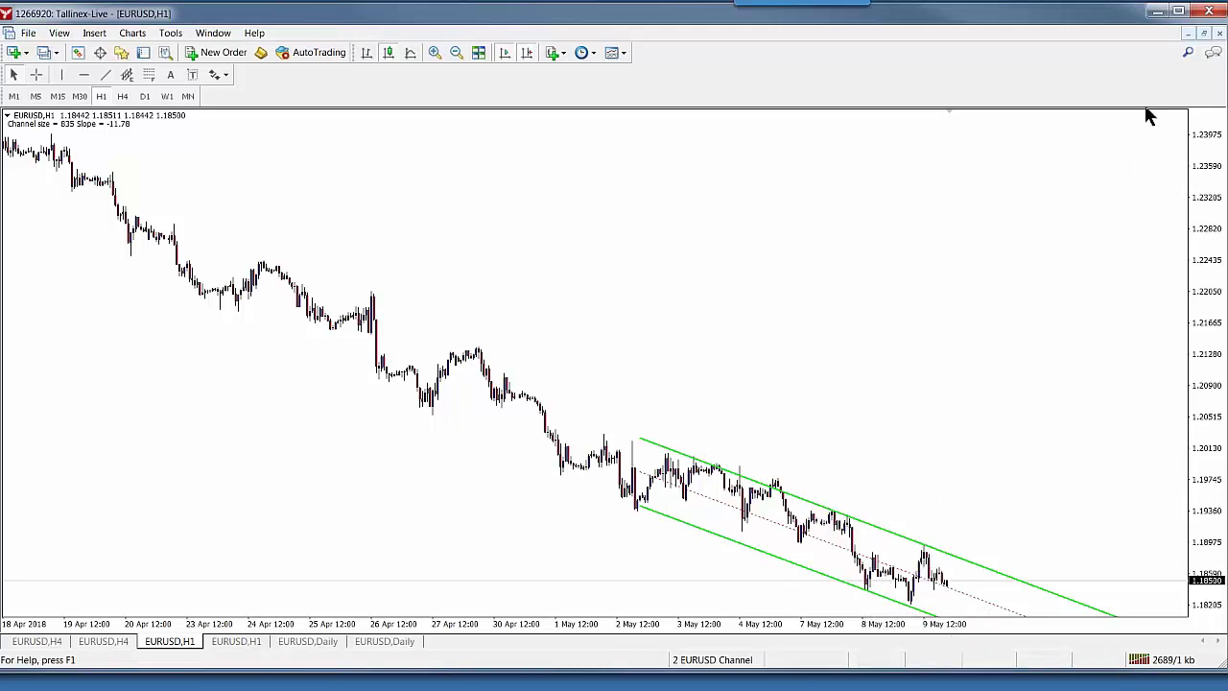
left_click(1205, 34)
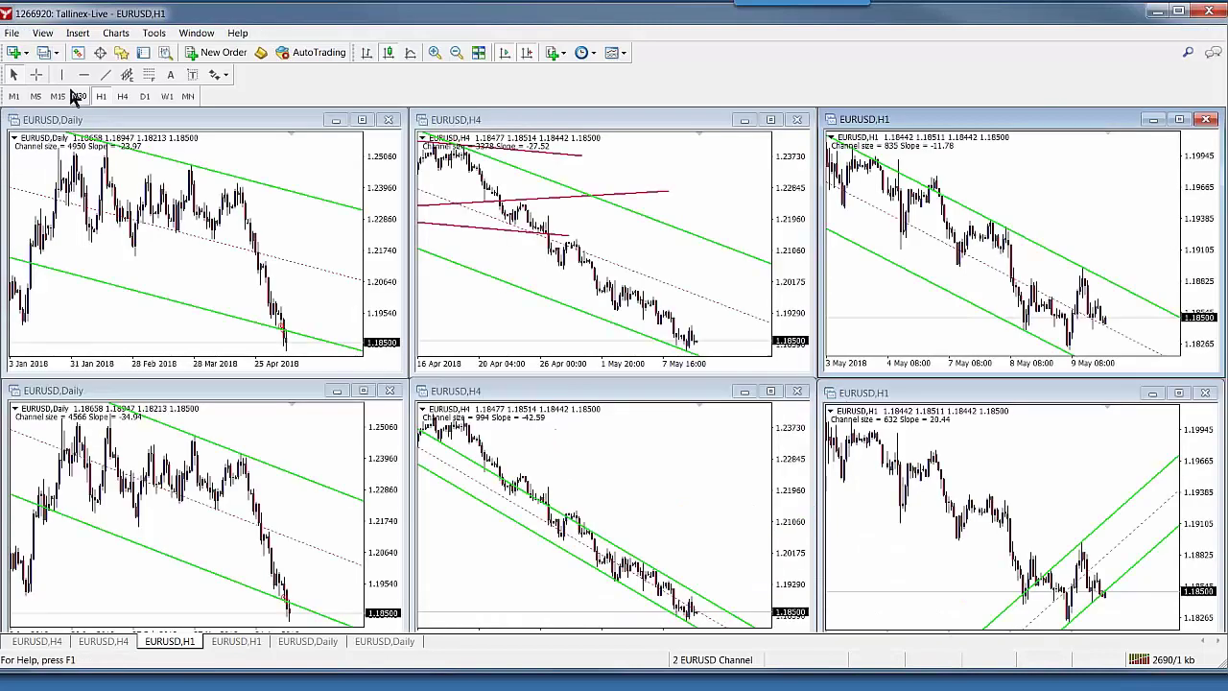
Switch to the 2 GBPJPY Channel profile and examine recent candles on the daily chart labelled "failed swing"
left_click(42, 55)
left_click(80, 256)
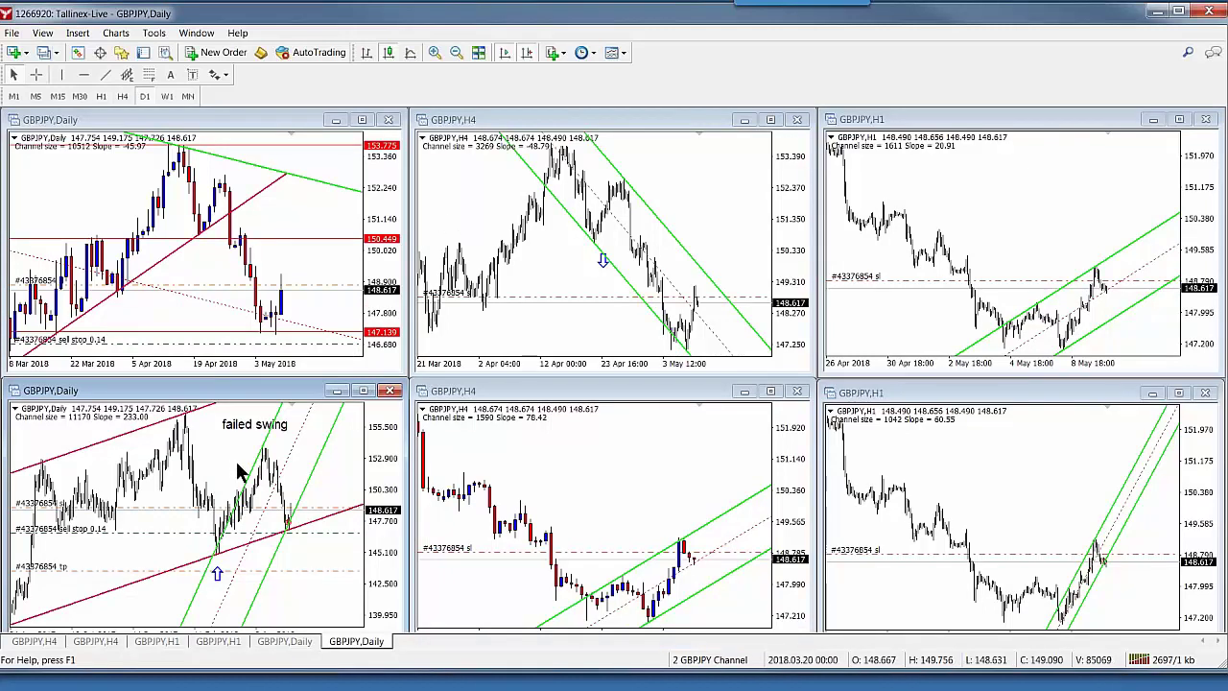
left_click(363, 392)
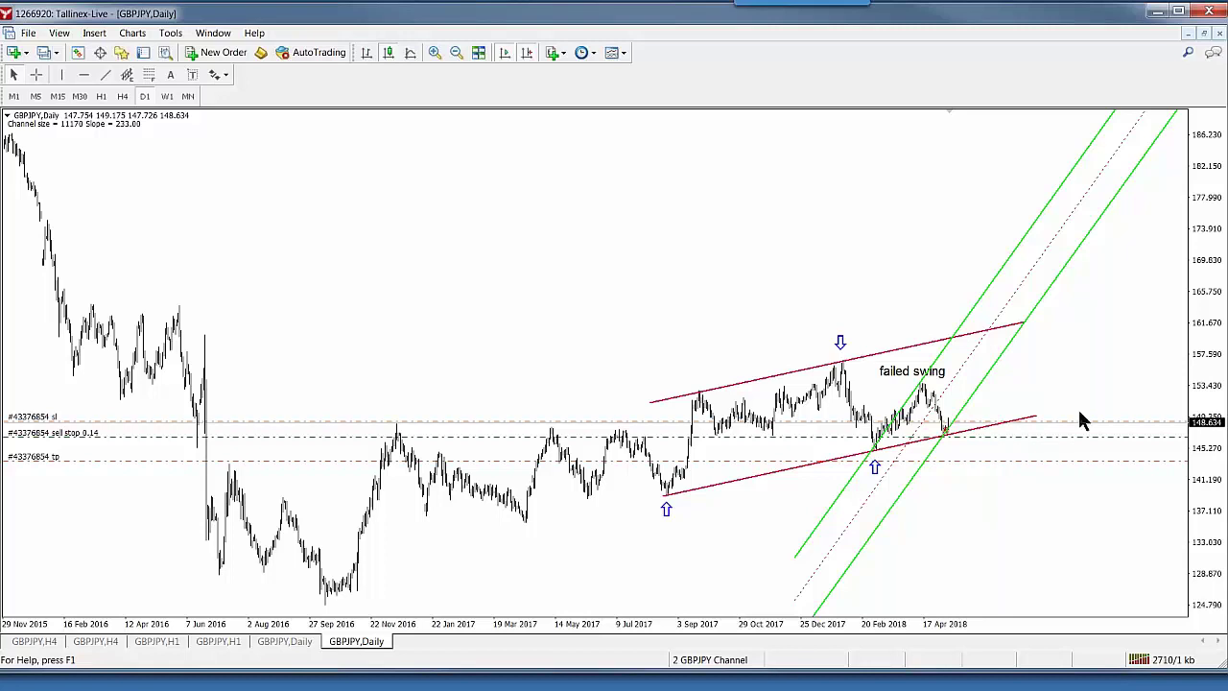
left_click(433, 54)
left_click(434, 54)
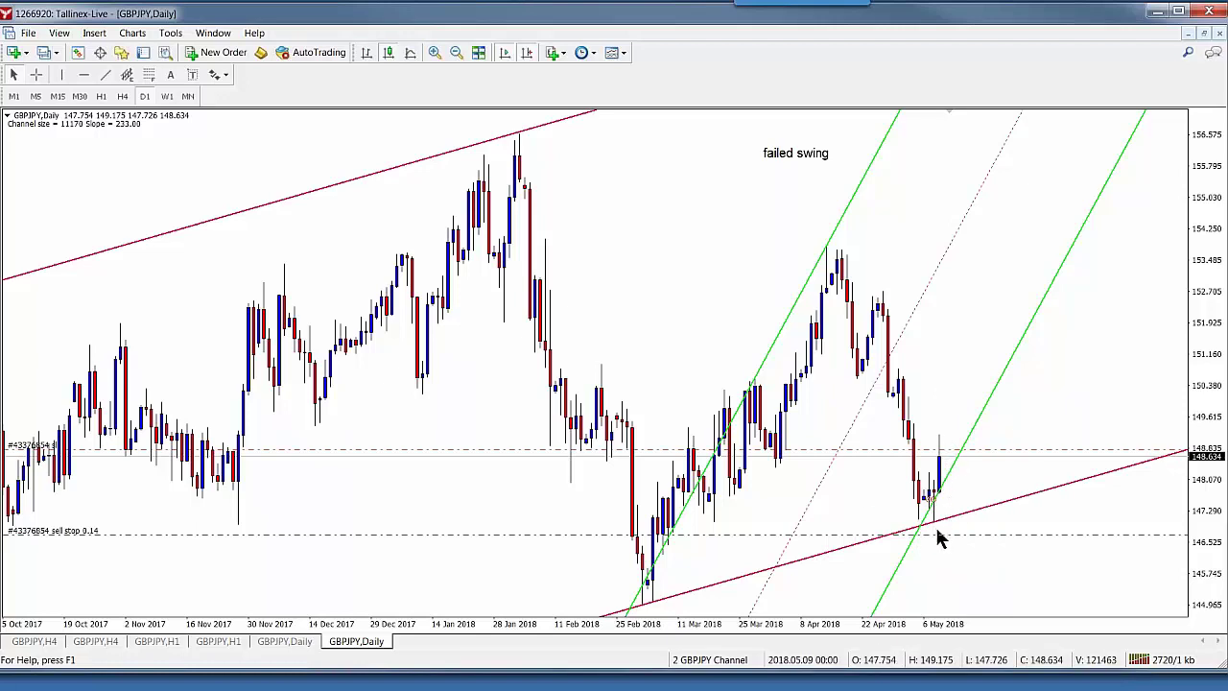
left_click(1205, 35)
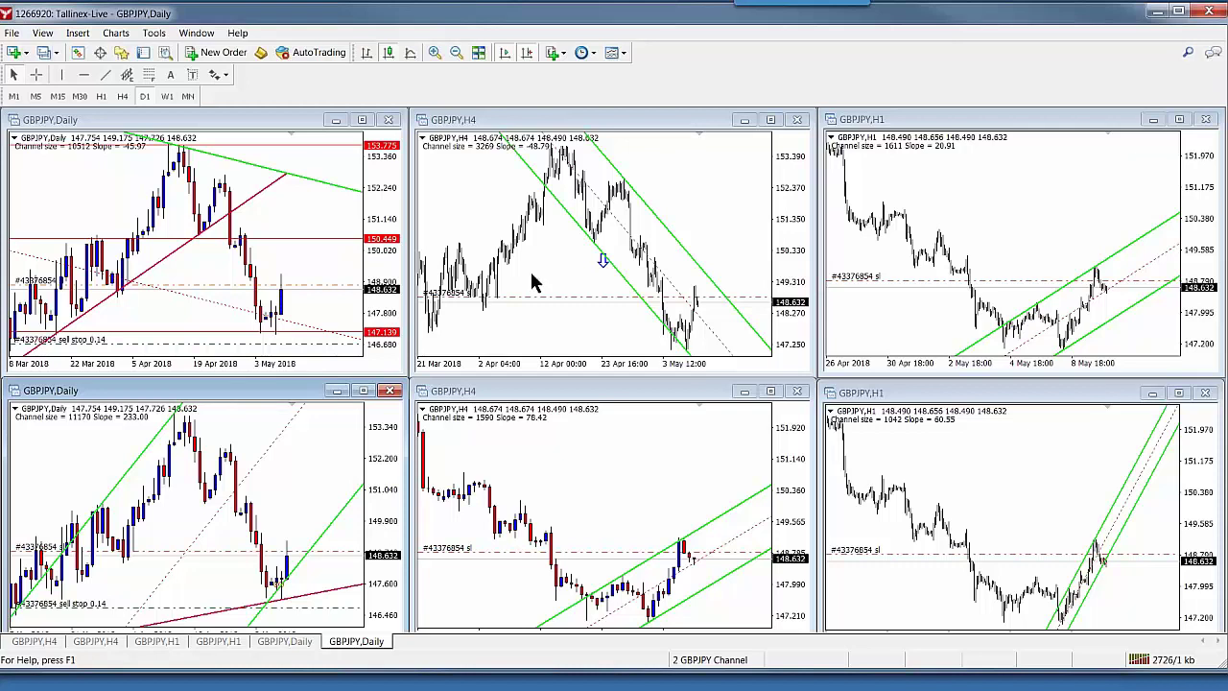
Delete the pending 0.14-lot GBPJPY sell stop order from the "failed swing" daily chart and return to the tiled charts
left_click(364, 391)
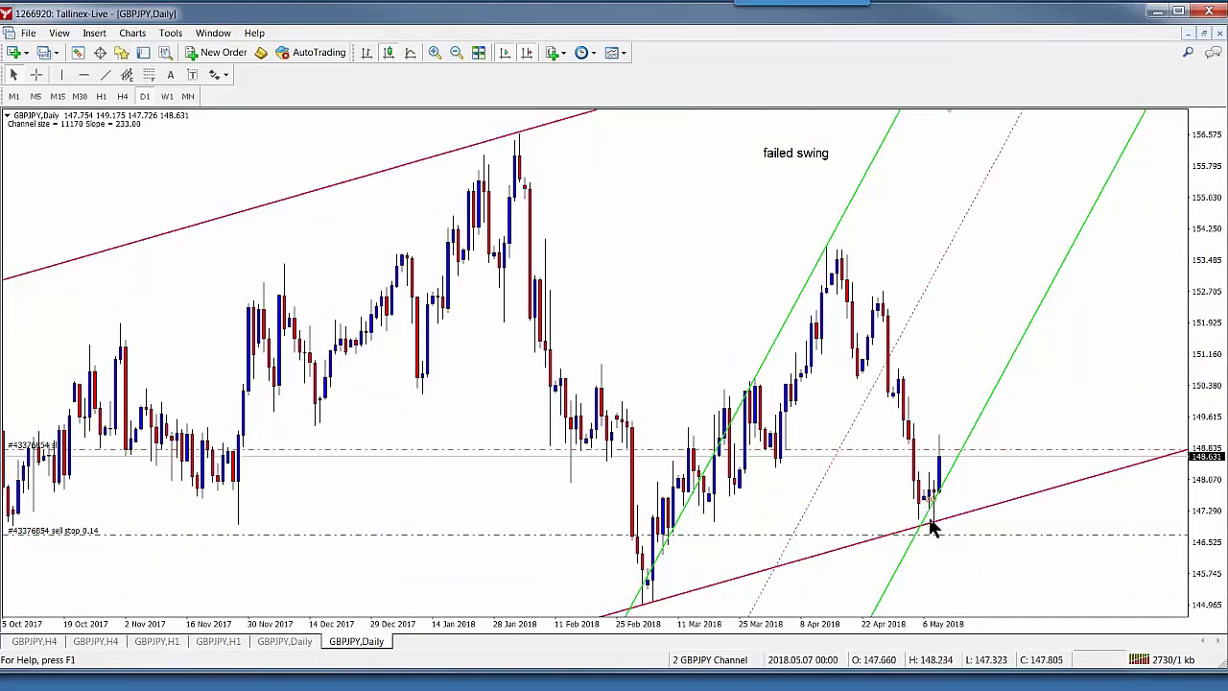
right_click(977, 539)
left_click(1010, 567)
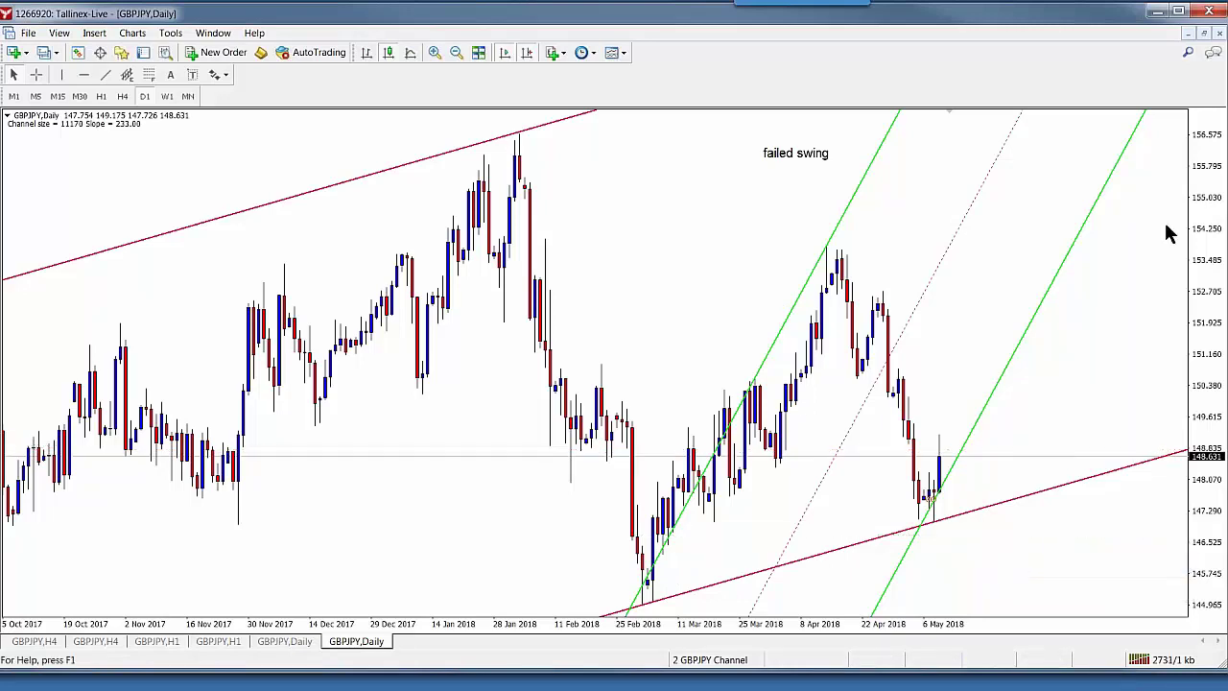
left_click(1205, 34)
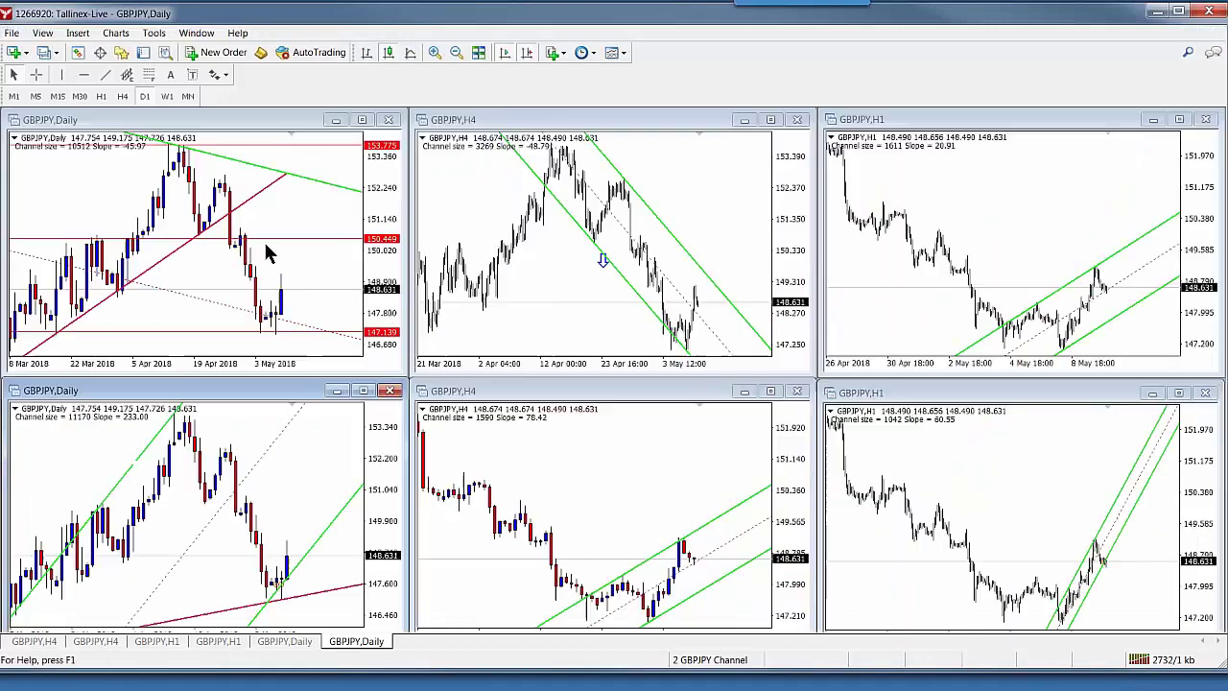
Draw a falling trend line from the highest peak through the April high on the GBPJPY H4 chart, with a parallel line through the March low
left_click(363, 122)
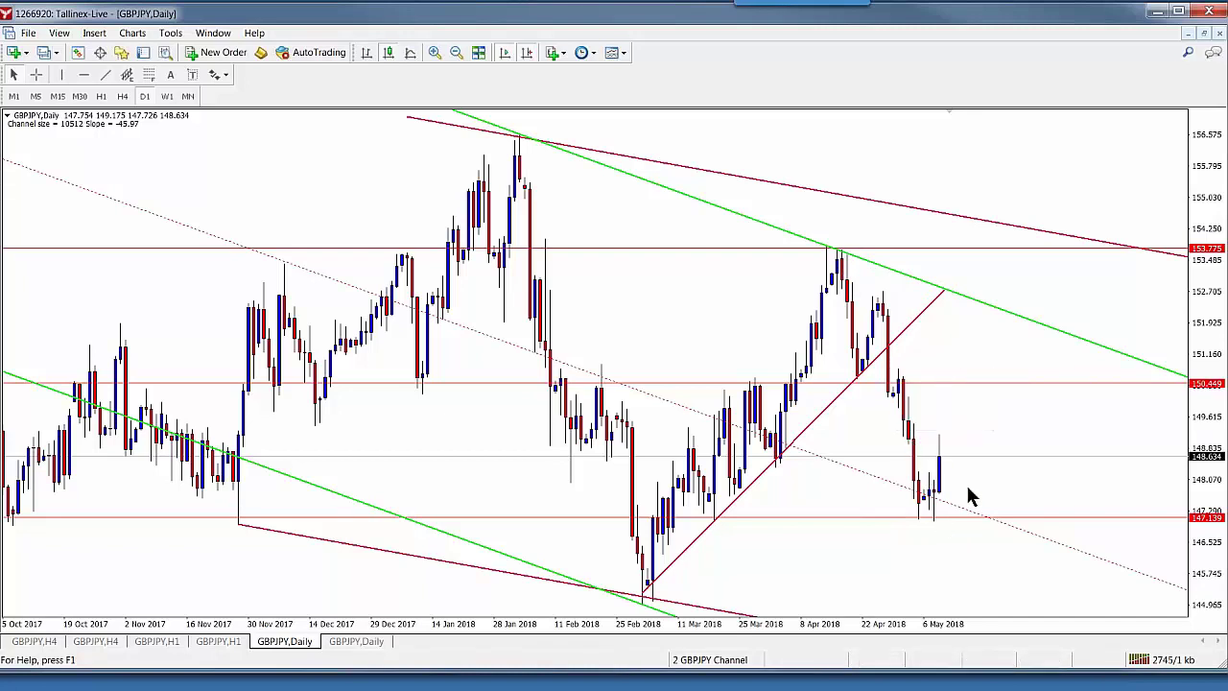
left_click(1205, 36)
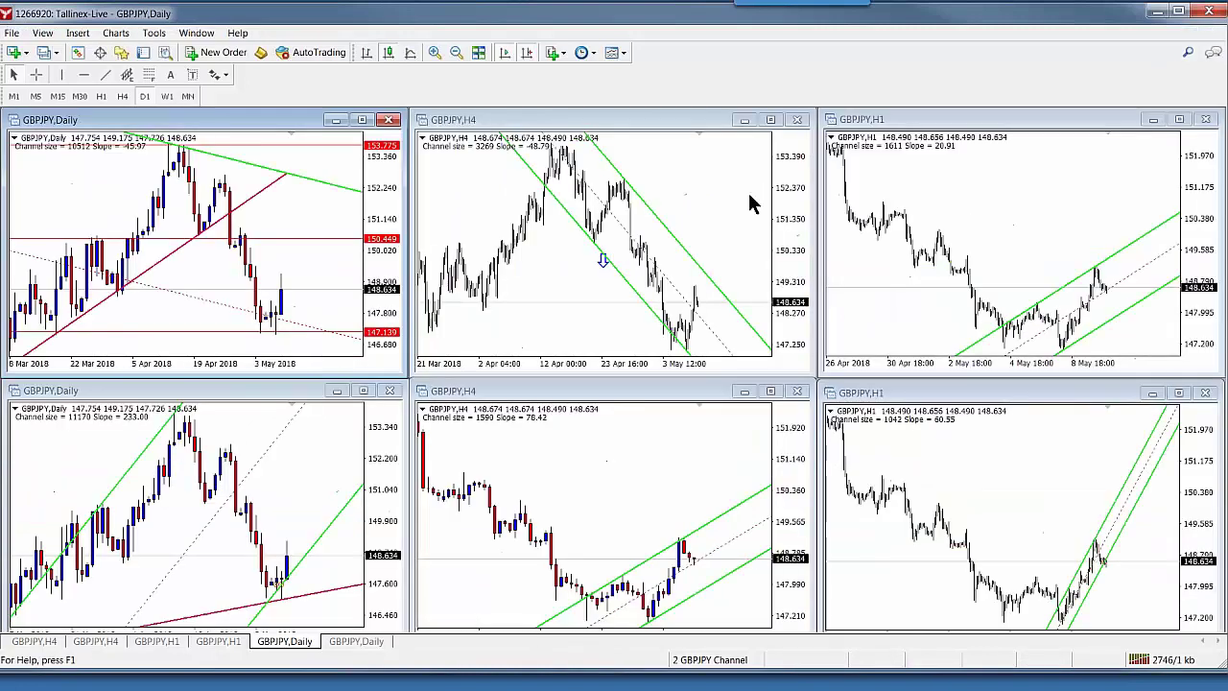
left_click(771, 121)
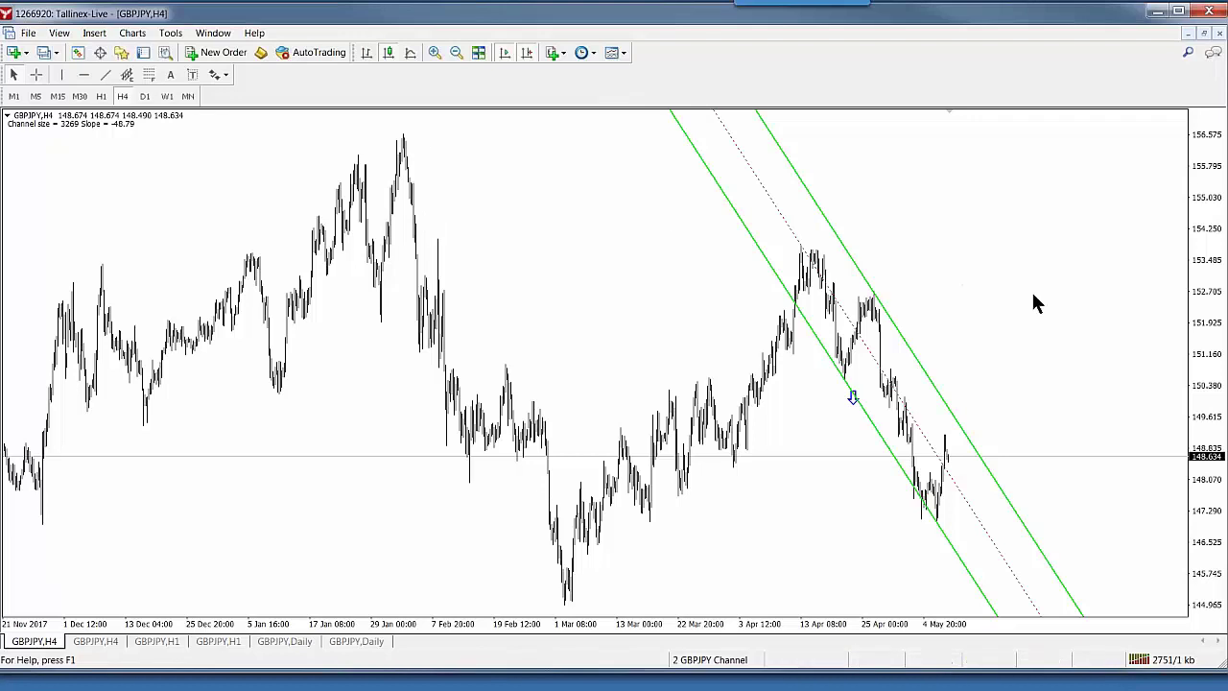
left_click(106, 75)
left_click_drag(403, 135, 1136, 336)
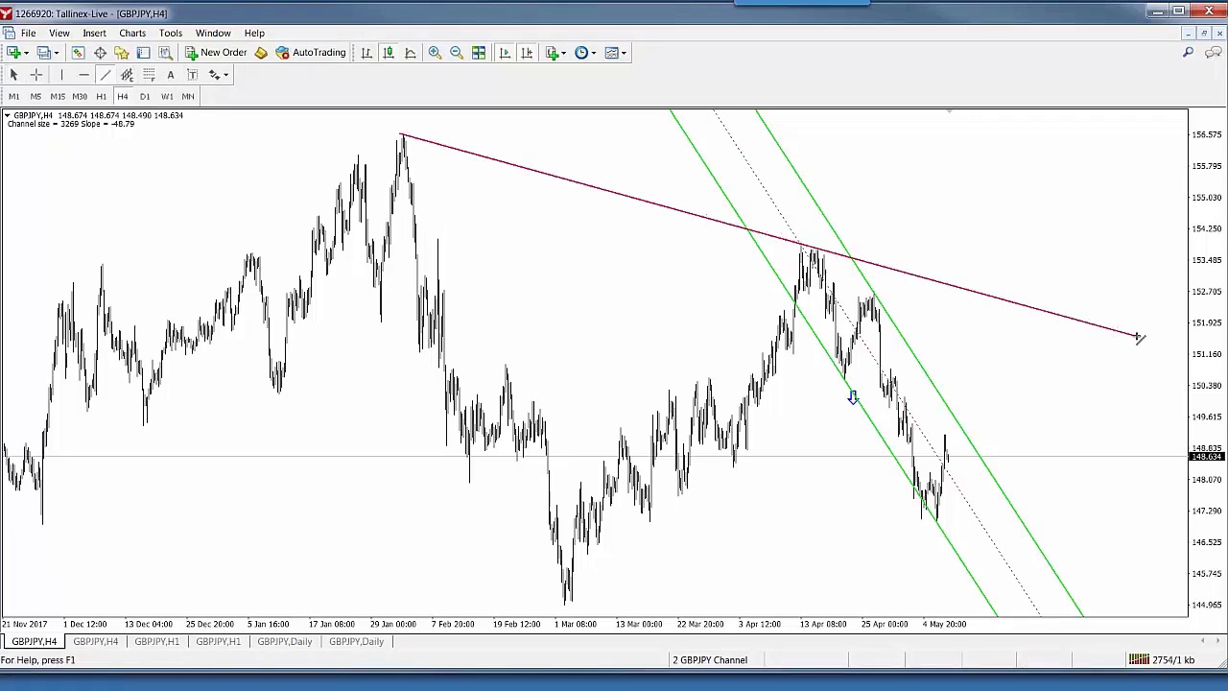
left_click_drag(775, 238, 728, 394)
left_click_drag(682, 509, 636, 649)
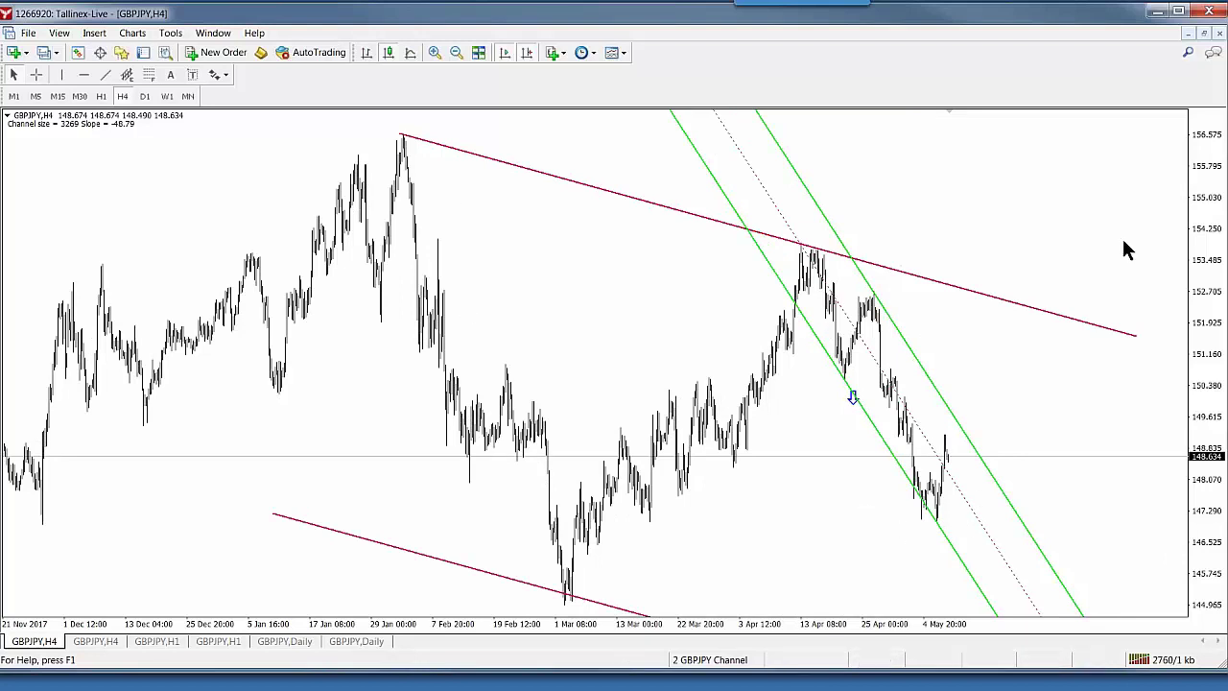
left_click(1205, 33)
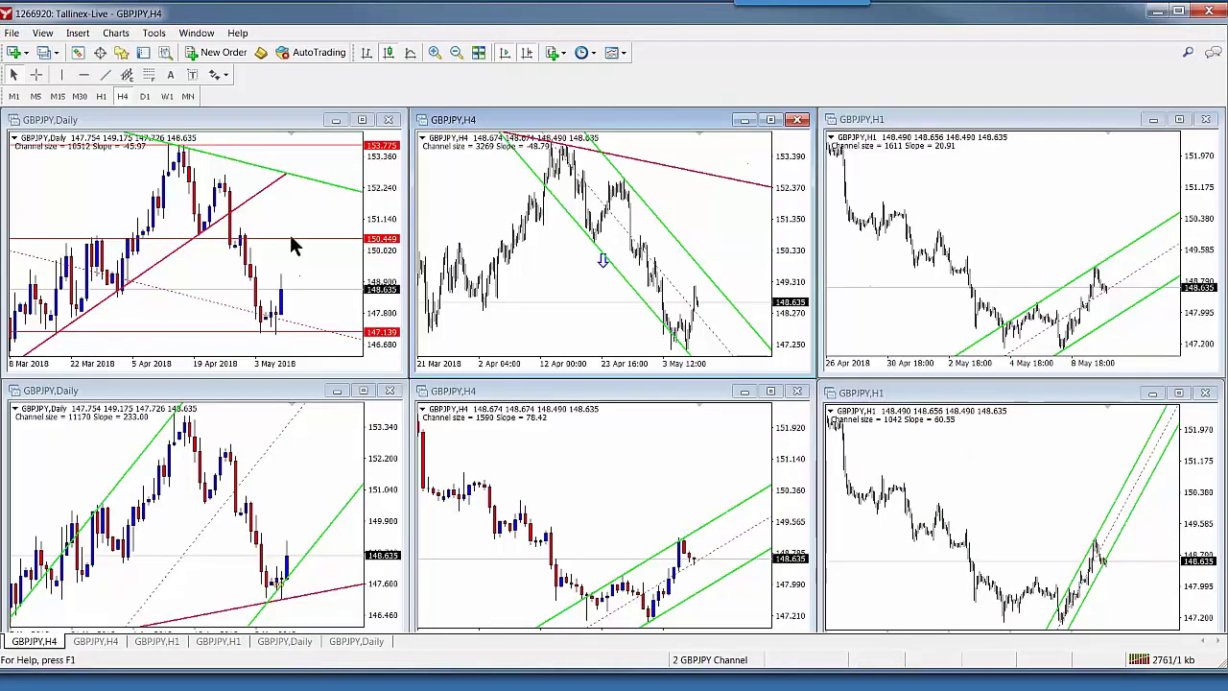
Compress the price scales of the GBPJPY H4 and second daily charts, and review the falling channel and parallel red lines on the enlarged H4 chart
left_click_drag(796, 199, 796, 279)
left_click_drag(387, 485, 388, 504)
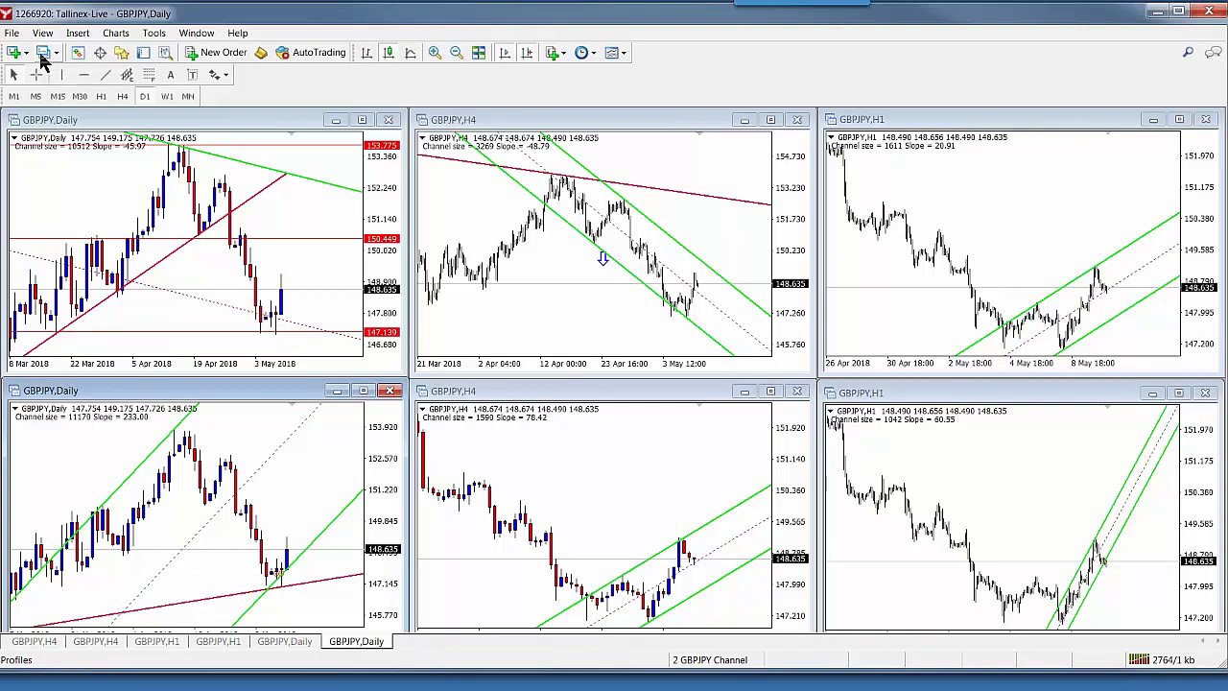
left_click(771, 120)
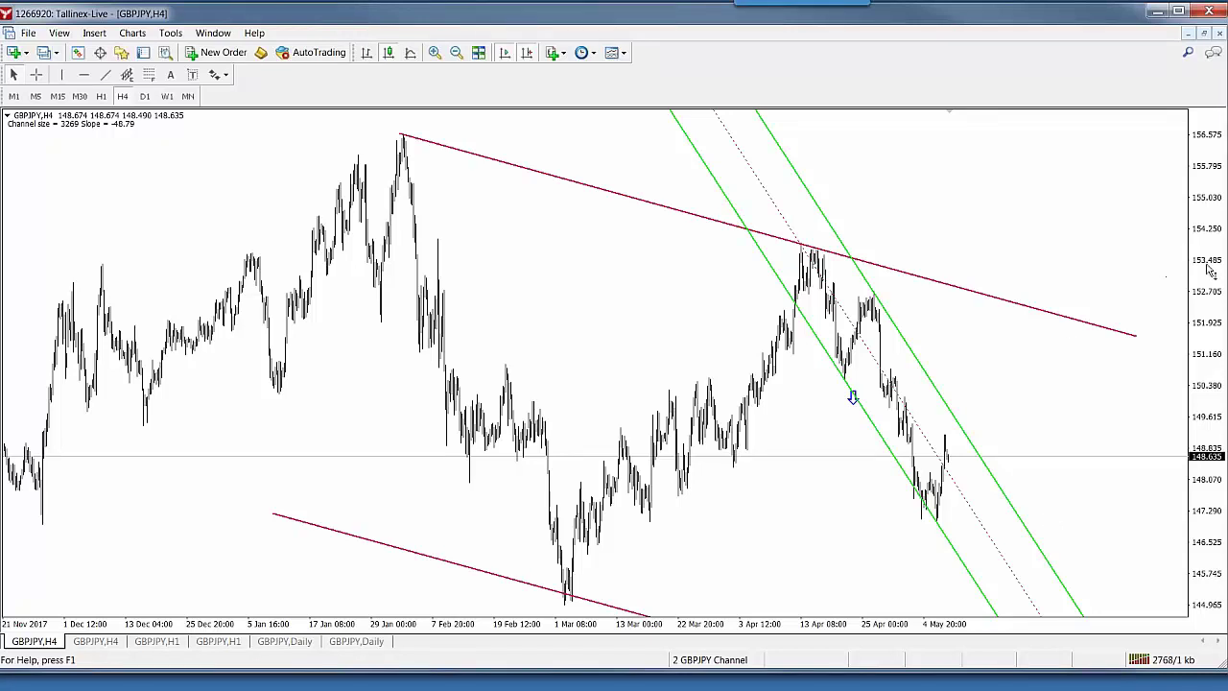
left_click_drag(1211, 272, 1209, 326)
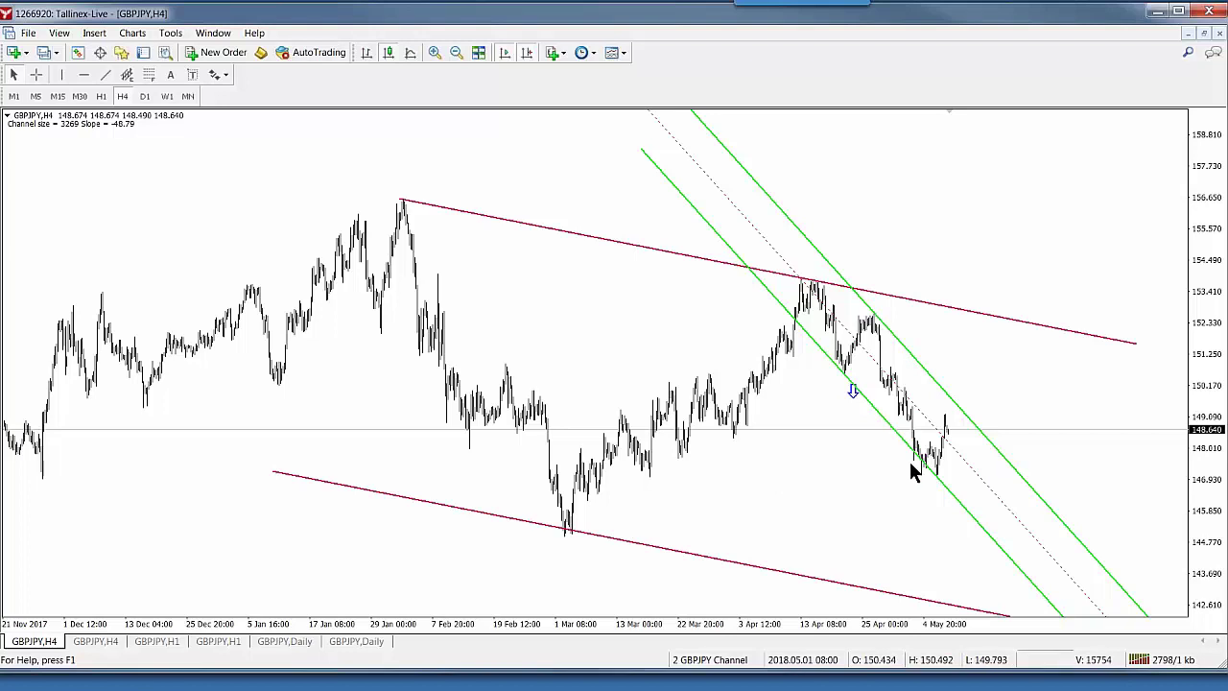
left_click(1204, 34)
Switch to the 2 GBPNZD Channel profile and examine the rising green channel on the enlarged daily chart
left_click(44, 52)
left_click(86, 278)
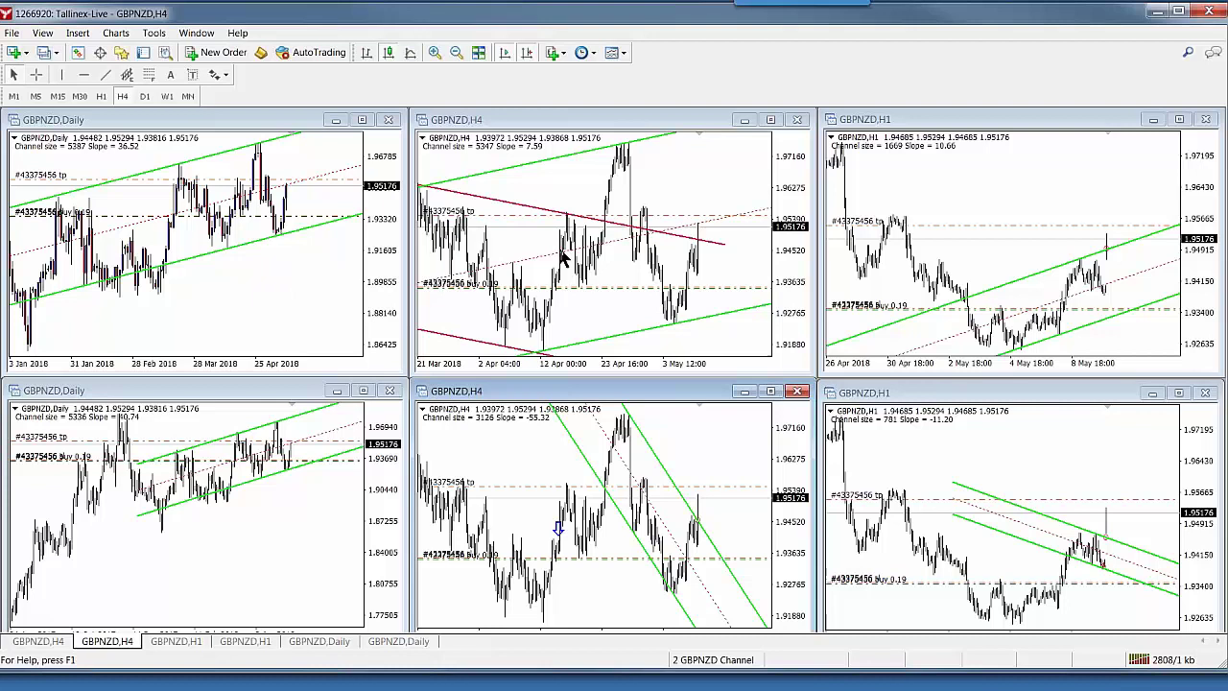
left_click(365, 125)
left_click(364, 120)
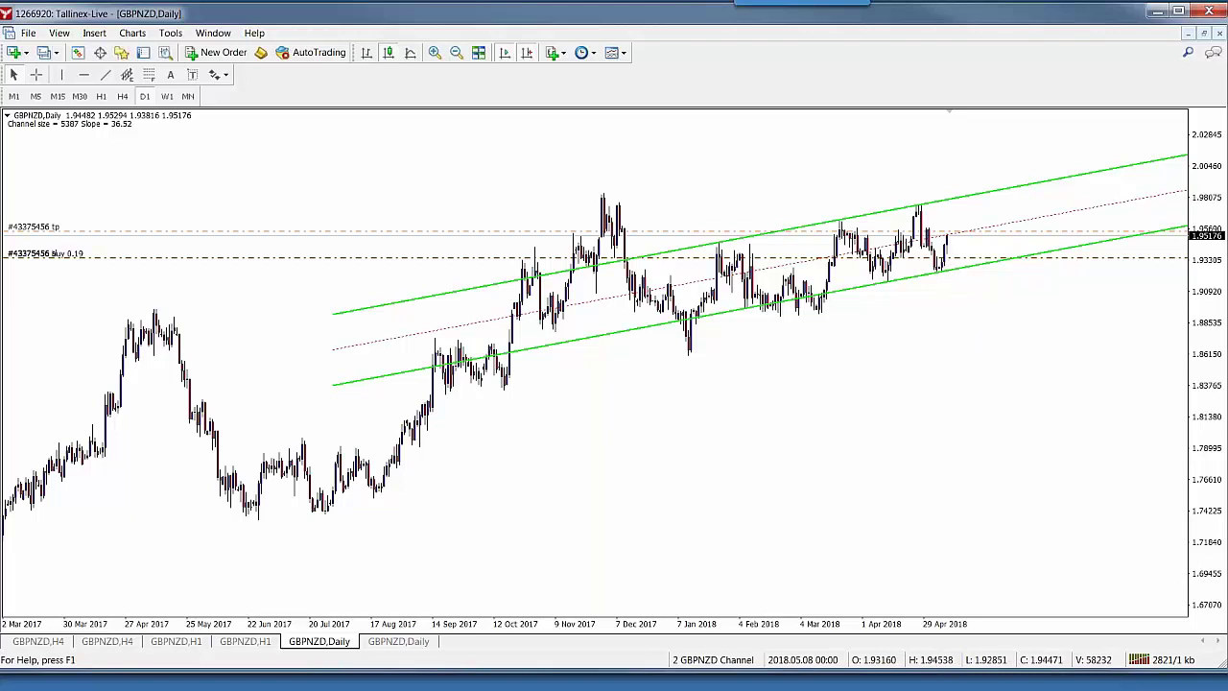
left_click(1204, 33)
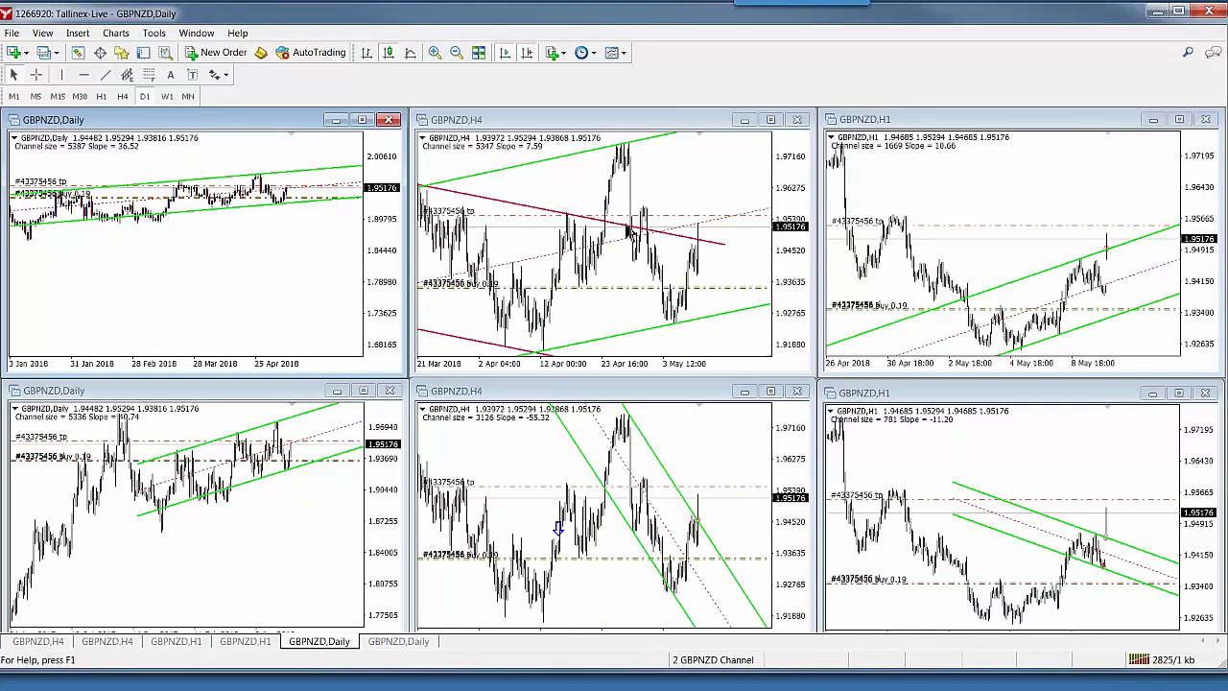
Examine the recent candles rising from the lower channel line on the GBPNZD daily chart at a closer magnification
left_click(363, 120)
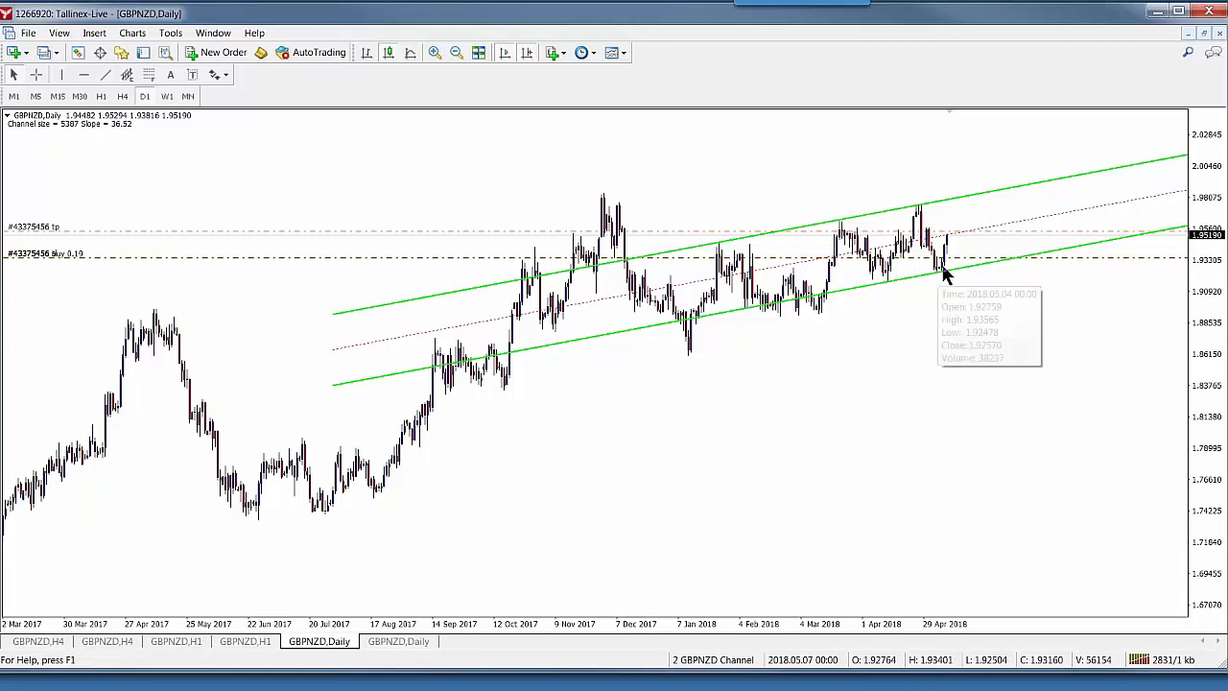
mouse_move(943, 273)
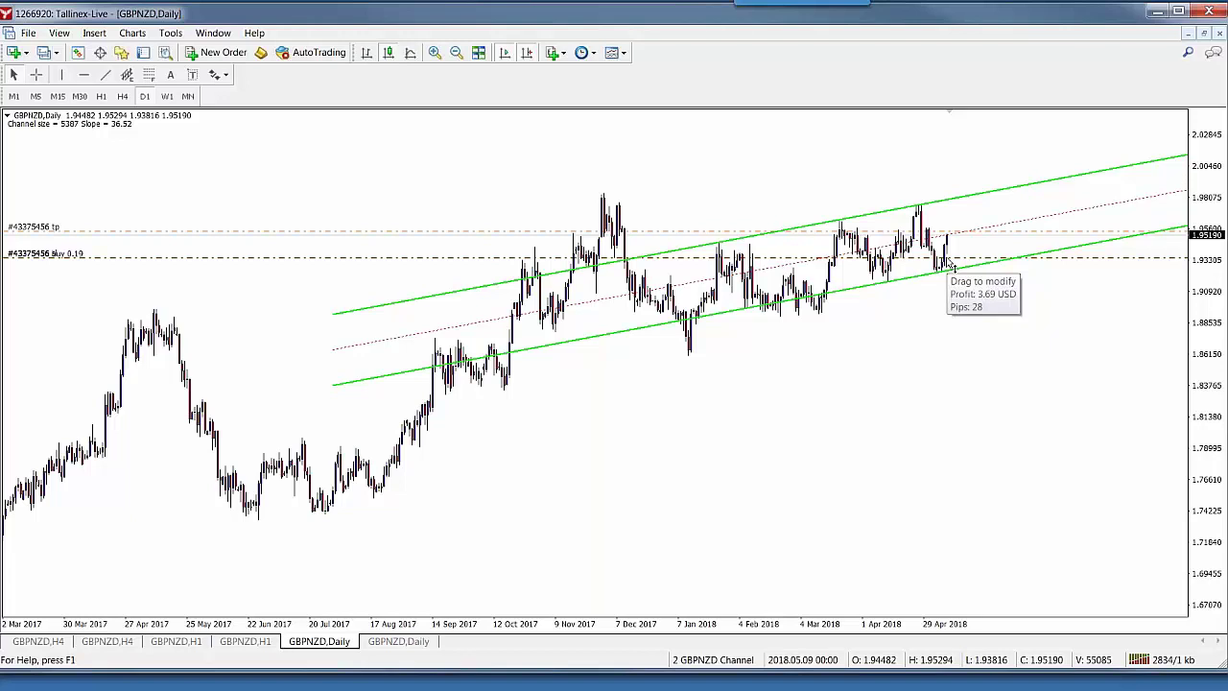
left_click(1206, 32)
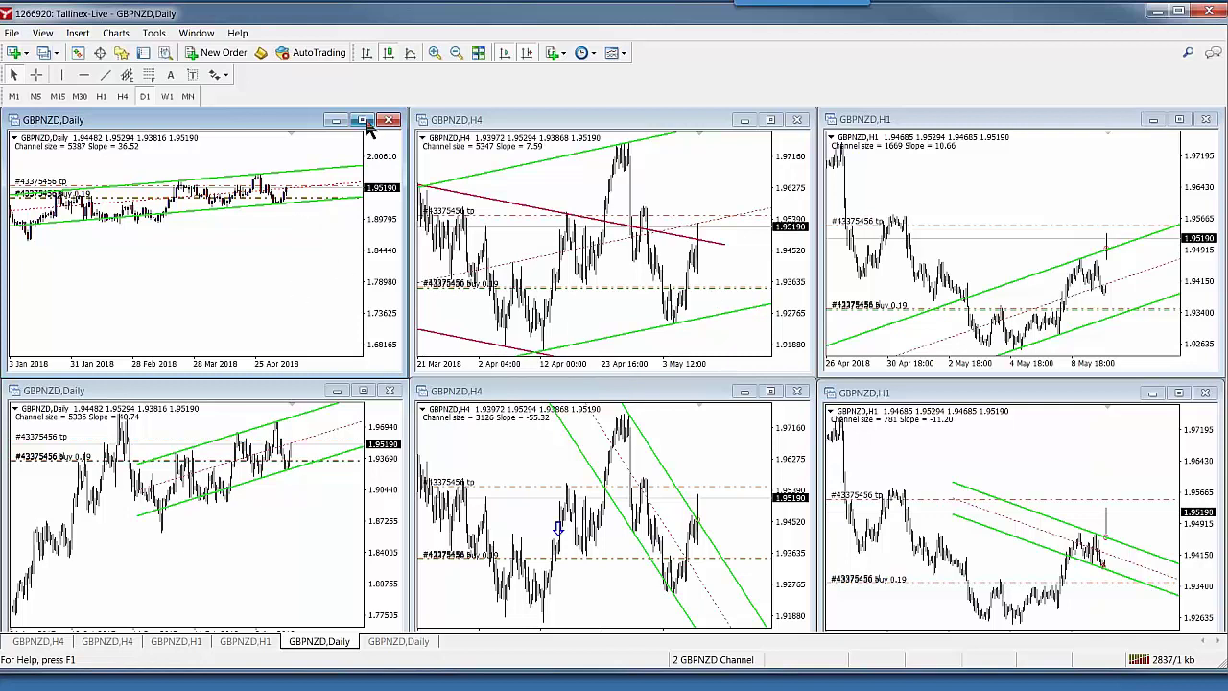
left_click(361, 120)
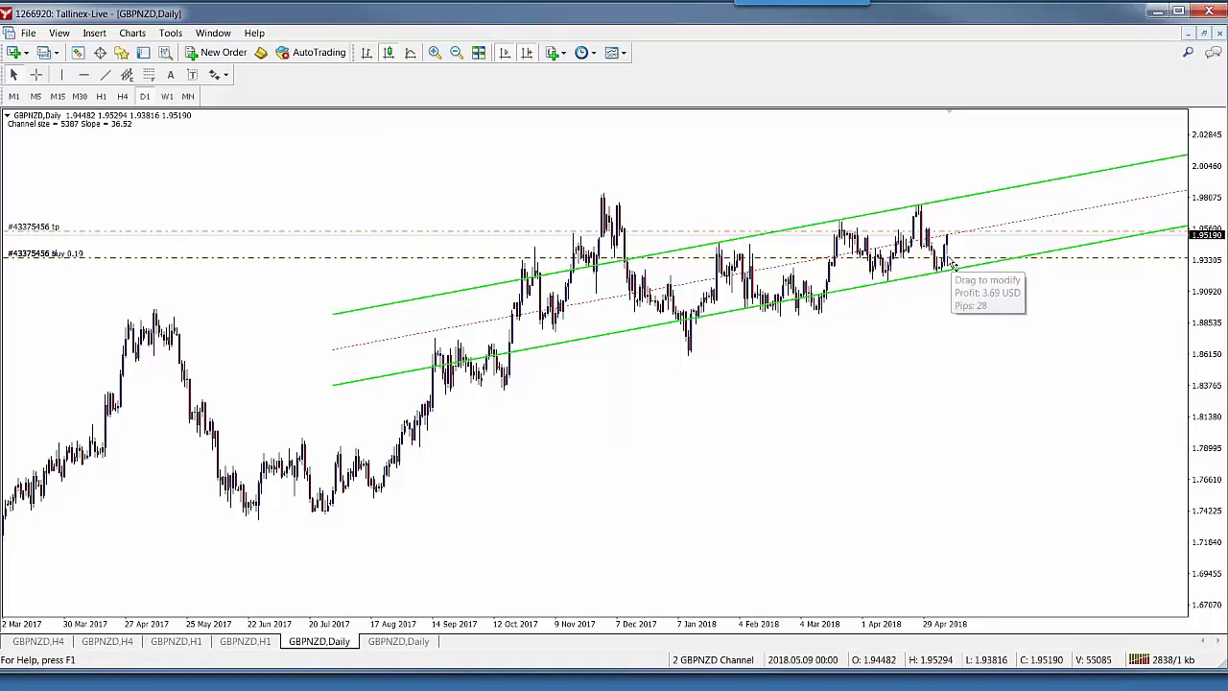
left_click(435, 54)
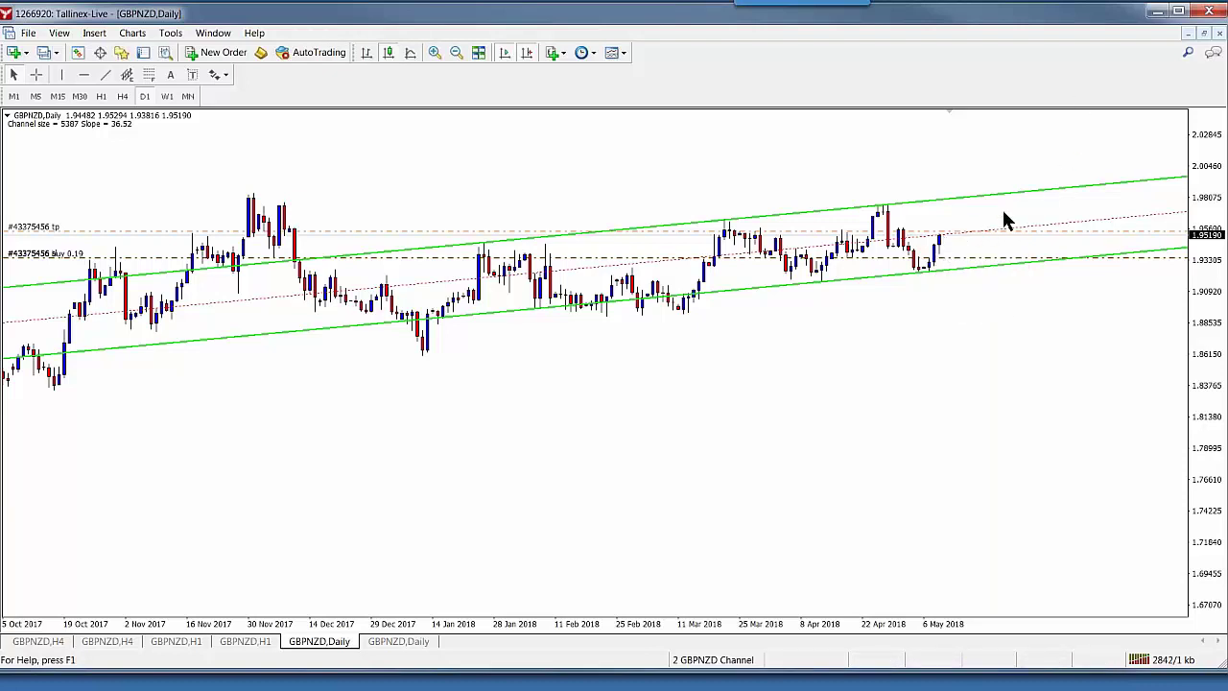
left_click(1205, 35)
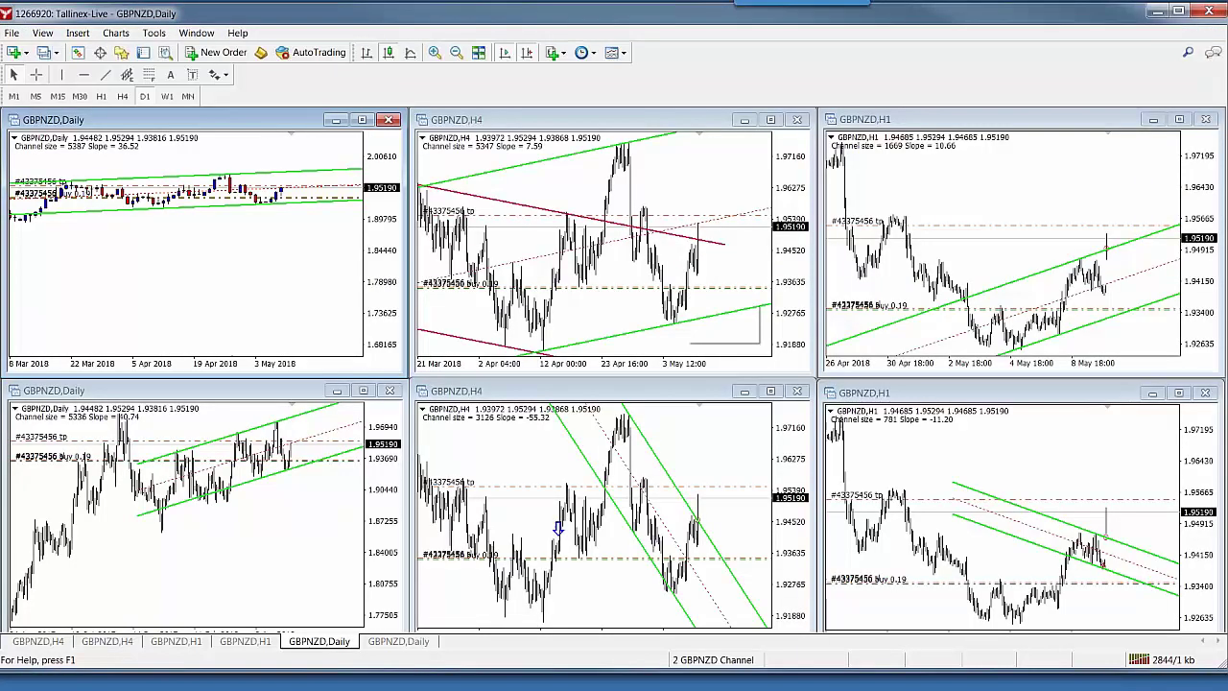
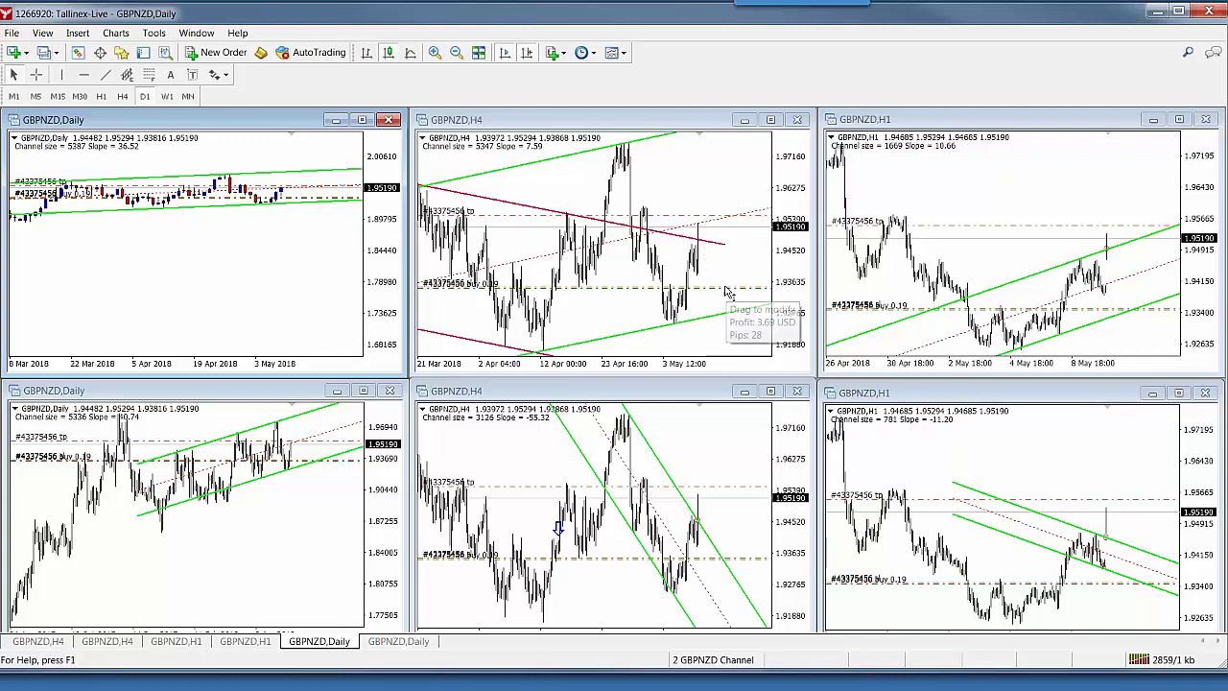
Set a stop loss of 1.94780 on the open 0.19-lot GBPNZD buy position and check it in the order's modification dialog
left_click_drag(728, 293, 735, 252)
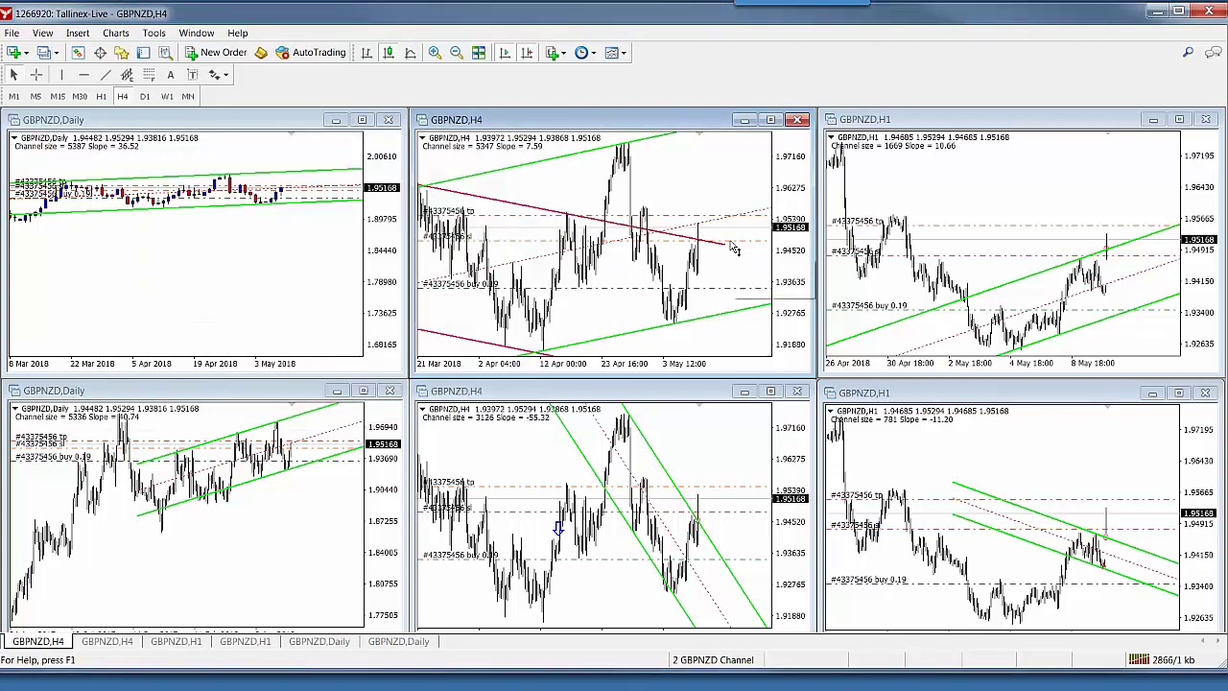
double_click(735, 244)
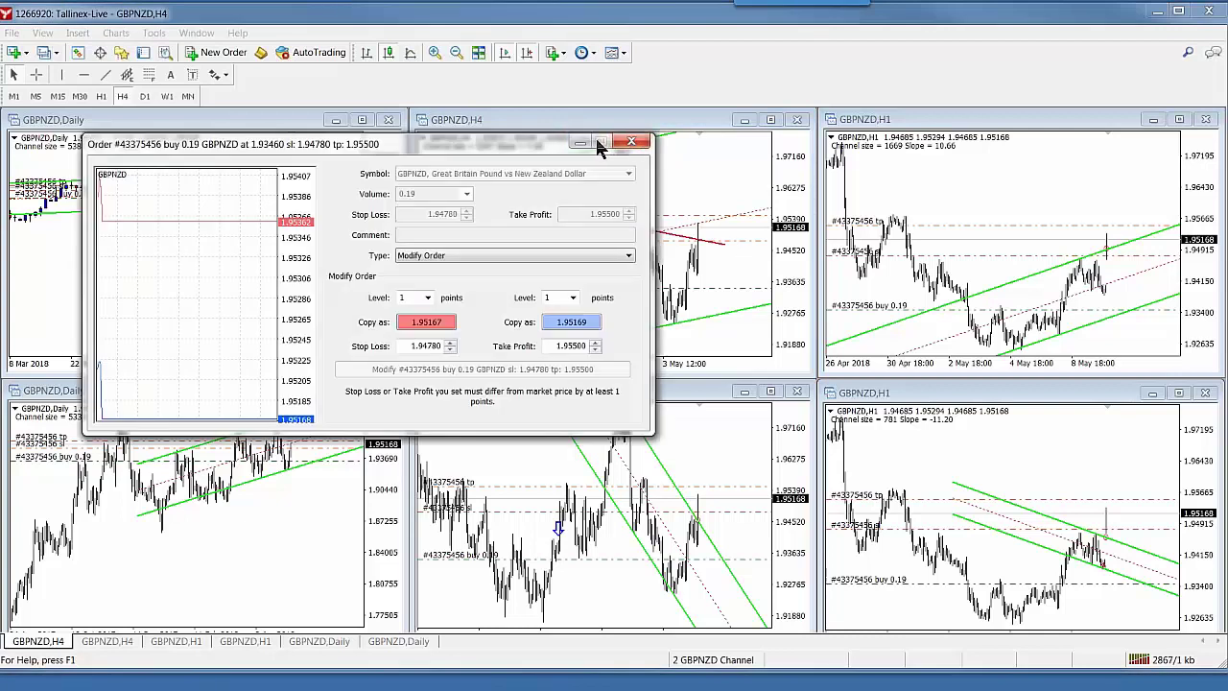
left_click(632, 144)
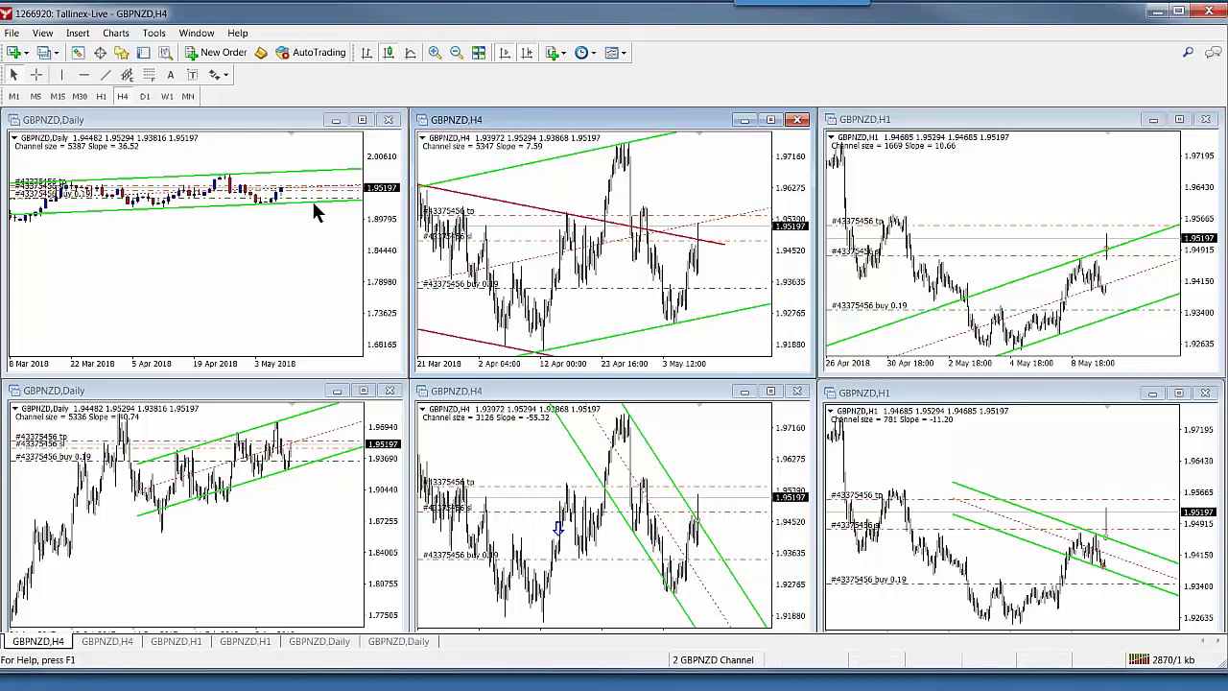
Stretch the price scale of the GBPNZD daily chart and review the open position and pending orders in the terminal's trade list
mouse_move(373, 286)
left_mouse_down()
mouse_move(388, 296)
mouse_move(388, 280)
left_mouse_up()
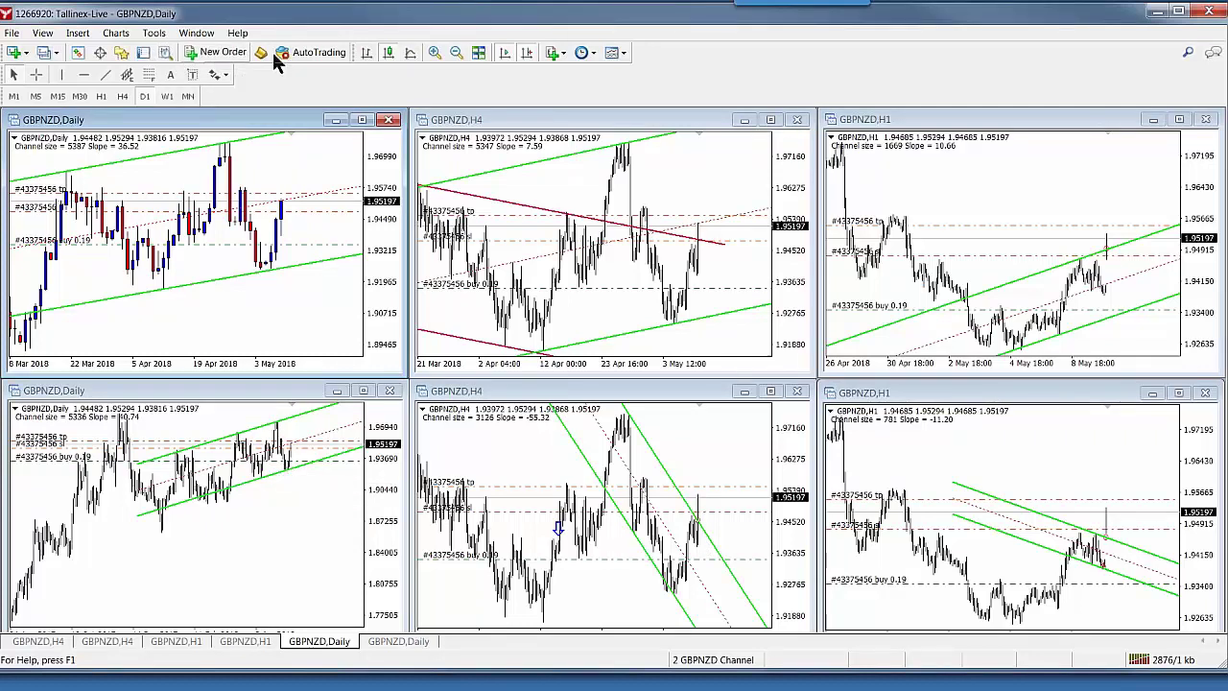
left_click(143, 53)
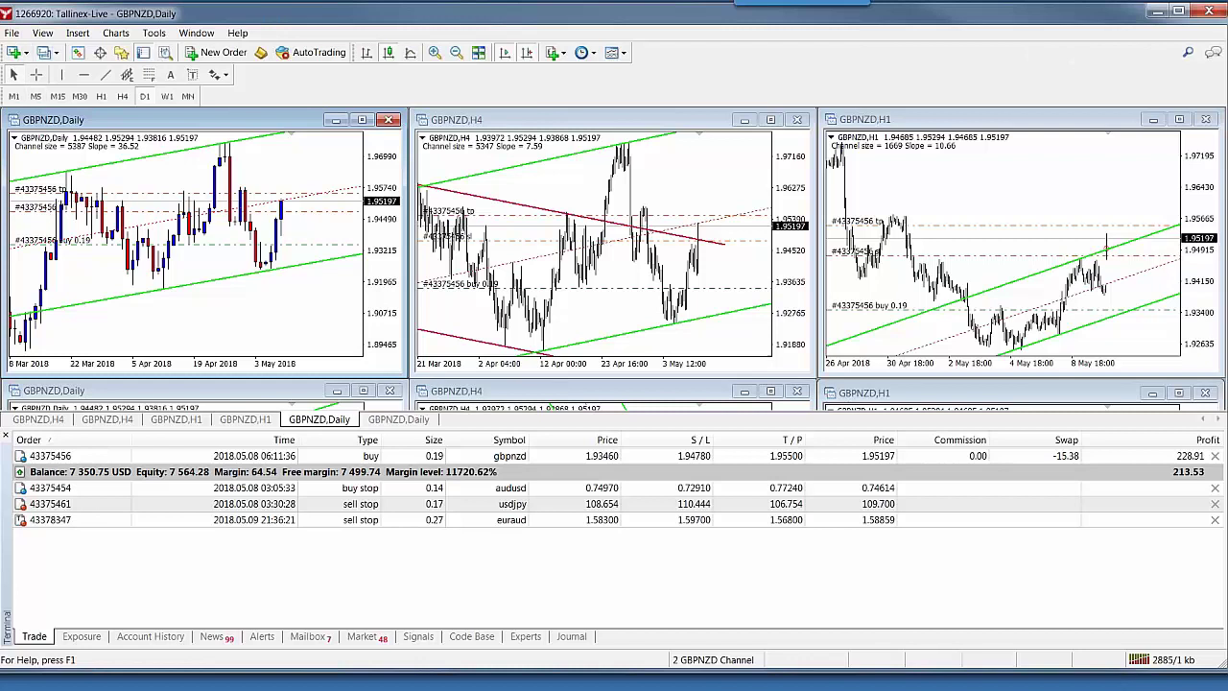
left_click(6, 436)
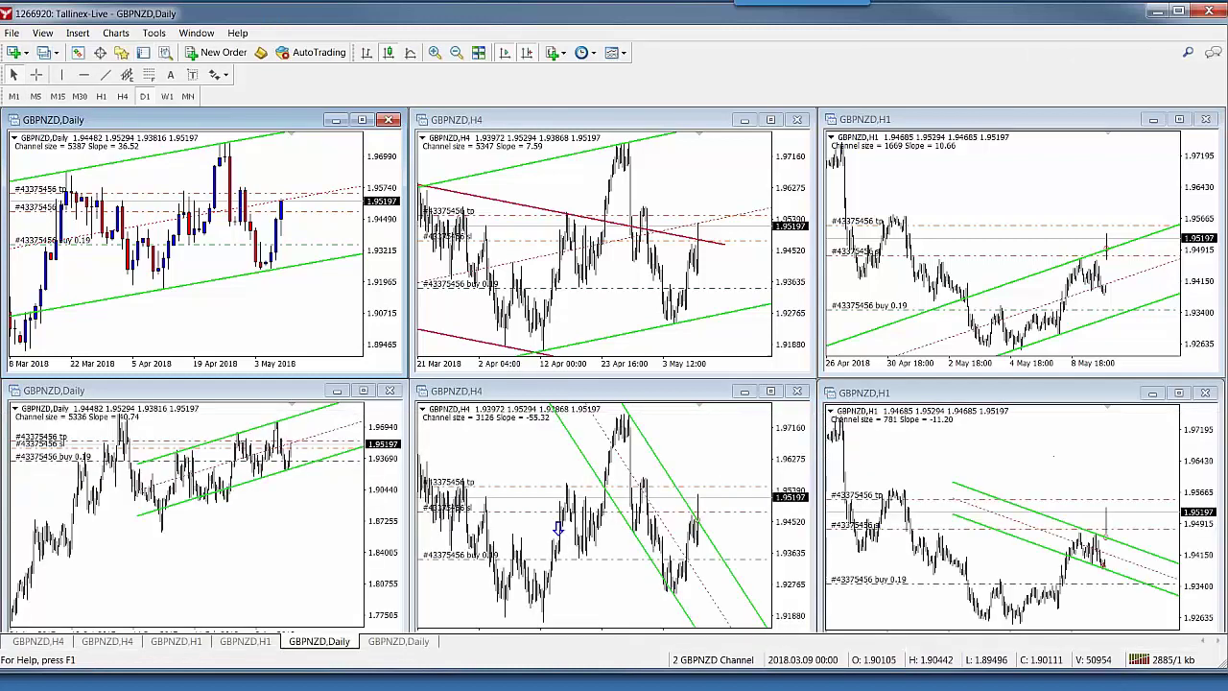
left_click(43, 54)
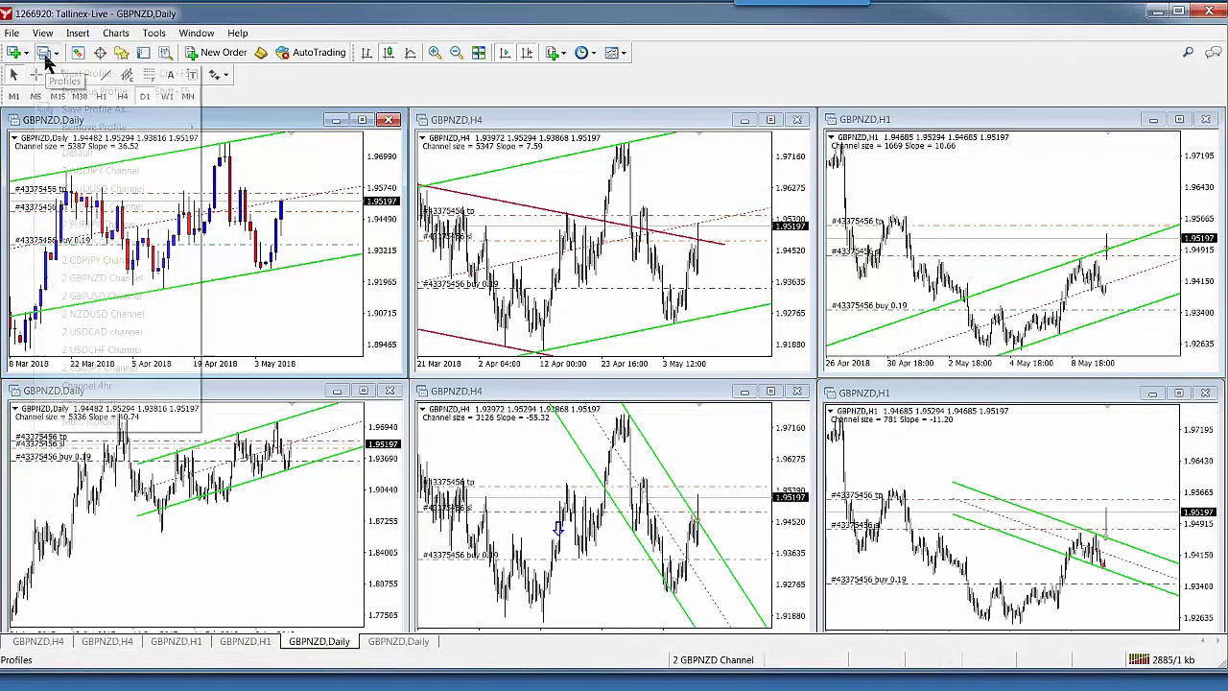
left_click(96, 296)
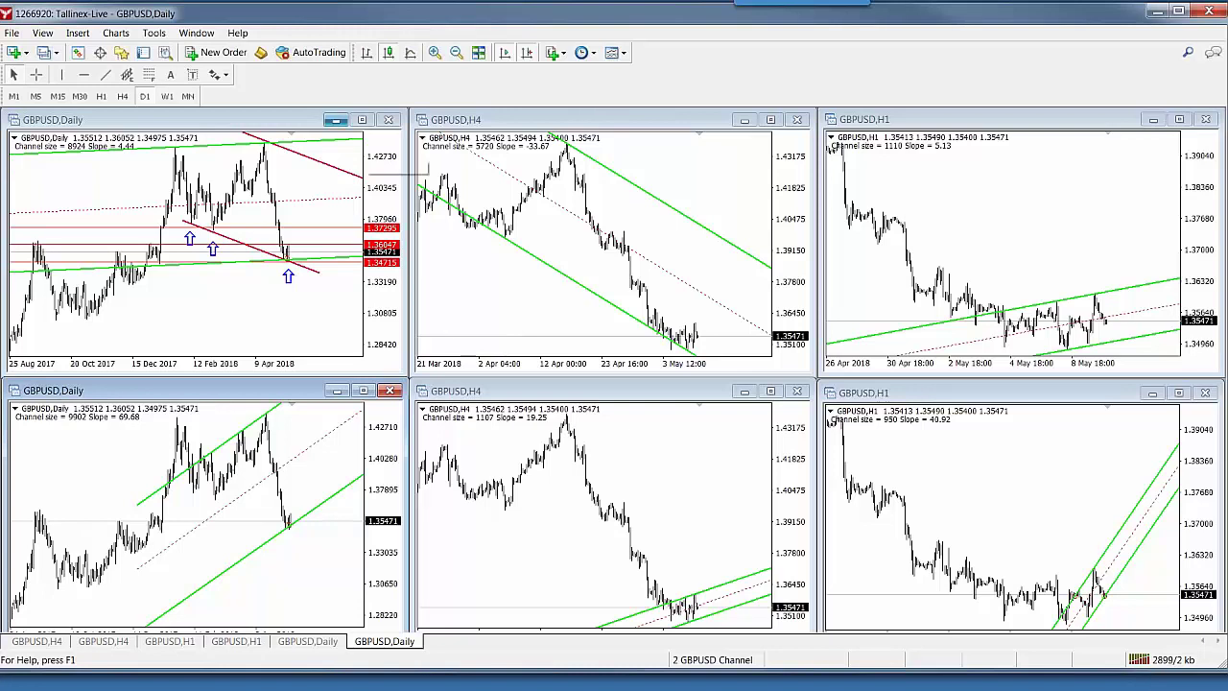
left_click(45, 55)
left_click(77, 300)
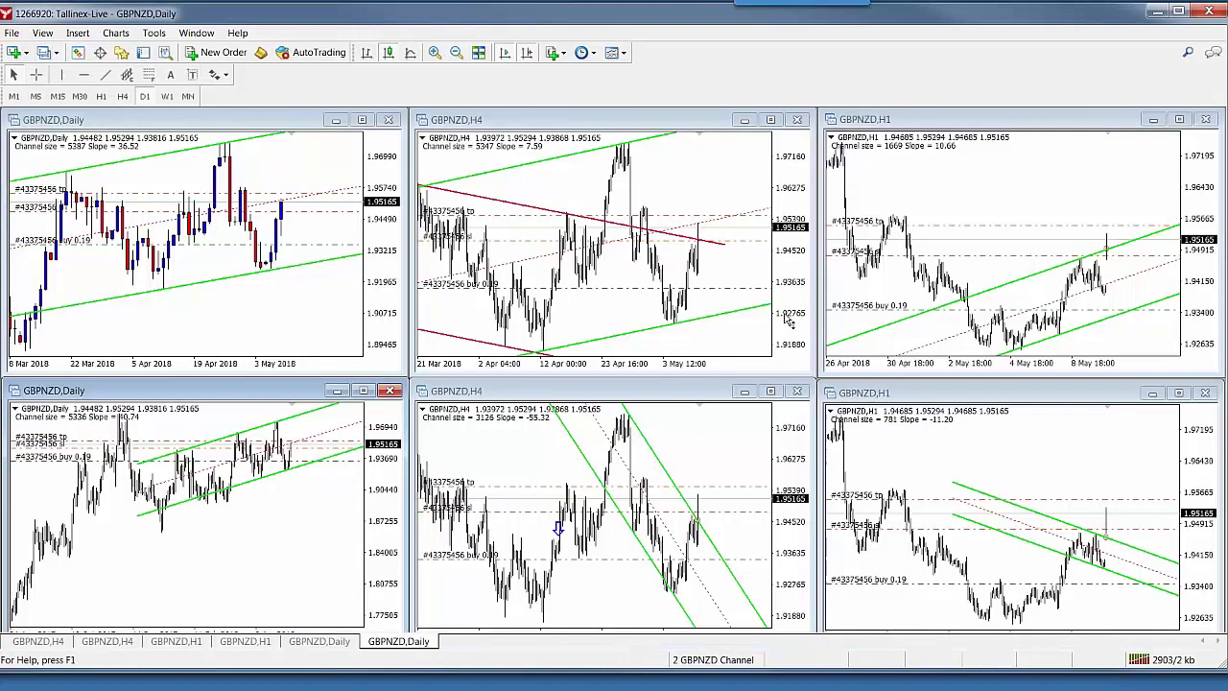
Examine the latest GBPNZD rally from the lower channel line and its red trend line break on the H4 and daily charts
middle_click(695, 292)
mouse_move(695, 286)
left_mouse_down()
mouse_move(687, 323)
mouse_move(694, 297)
left_mouse_up()
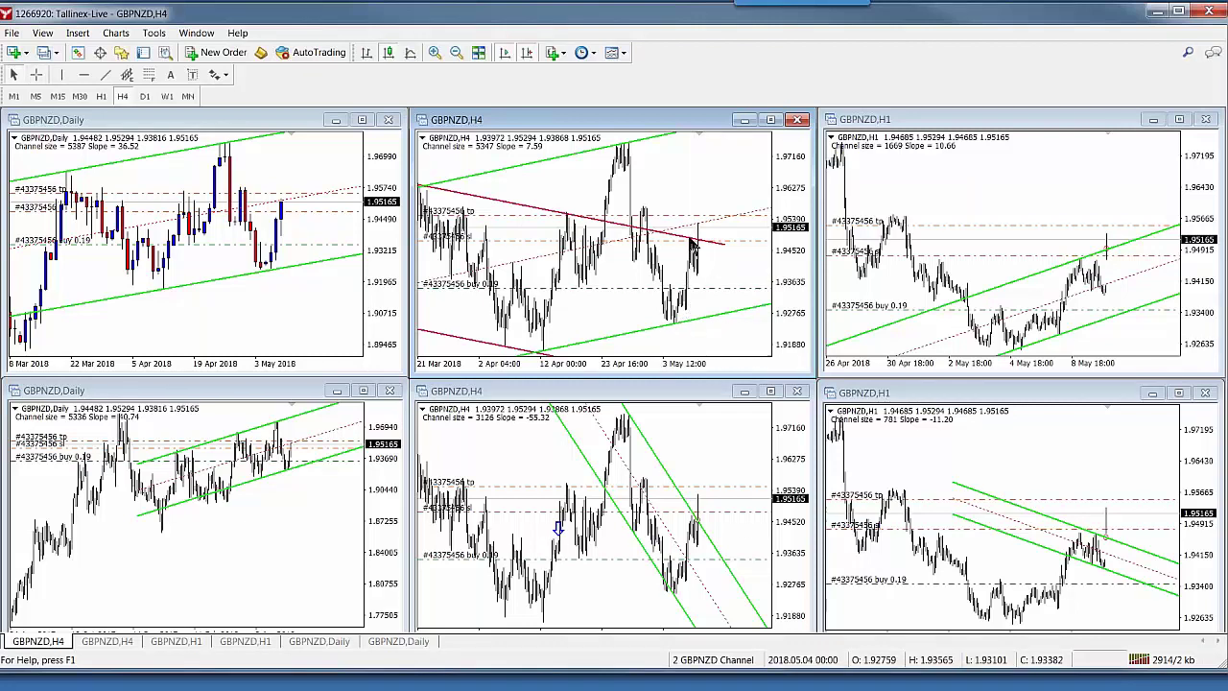
mouse_move(676, 328)
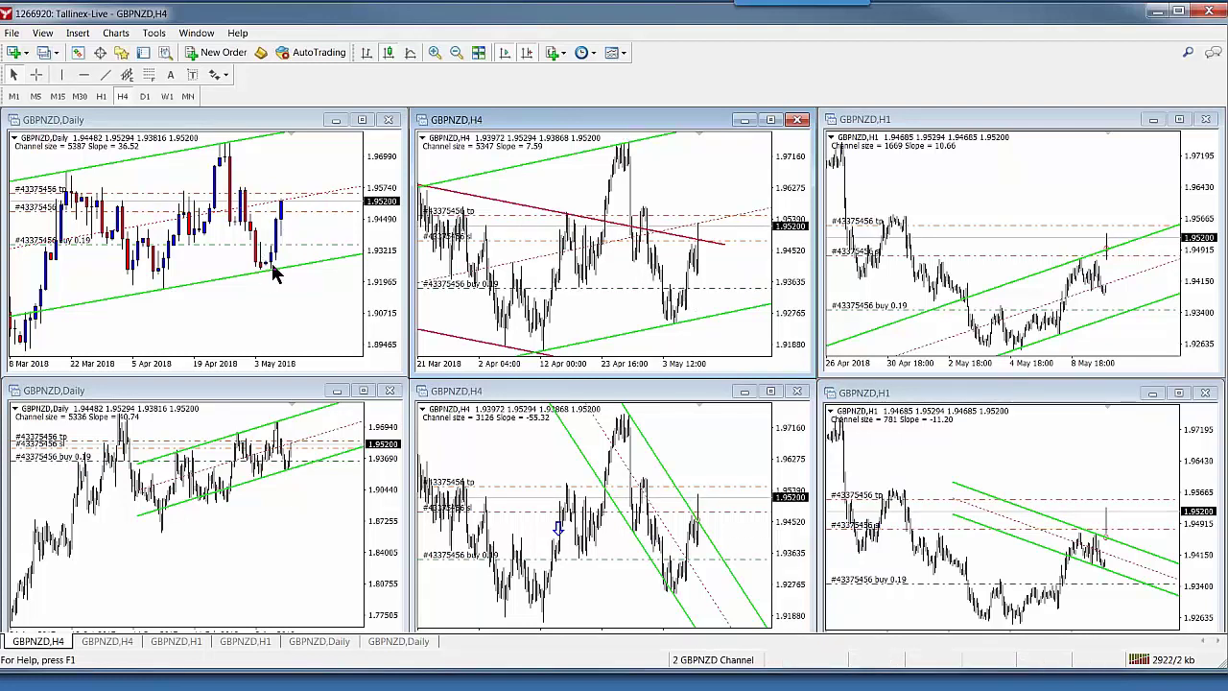
mouse_move(279, 192)
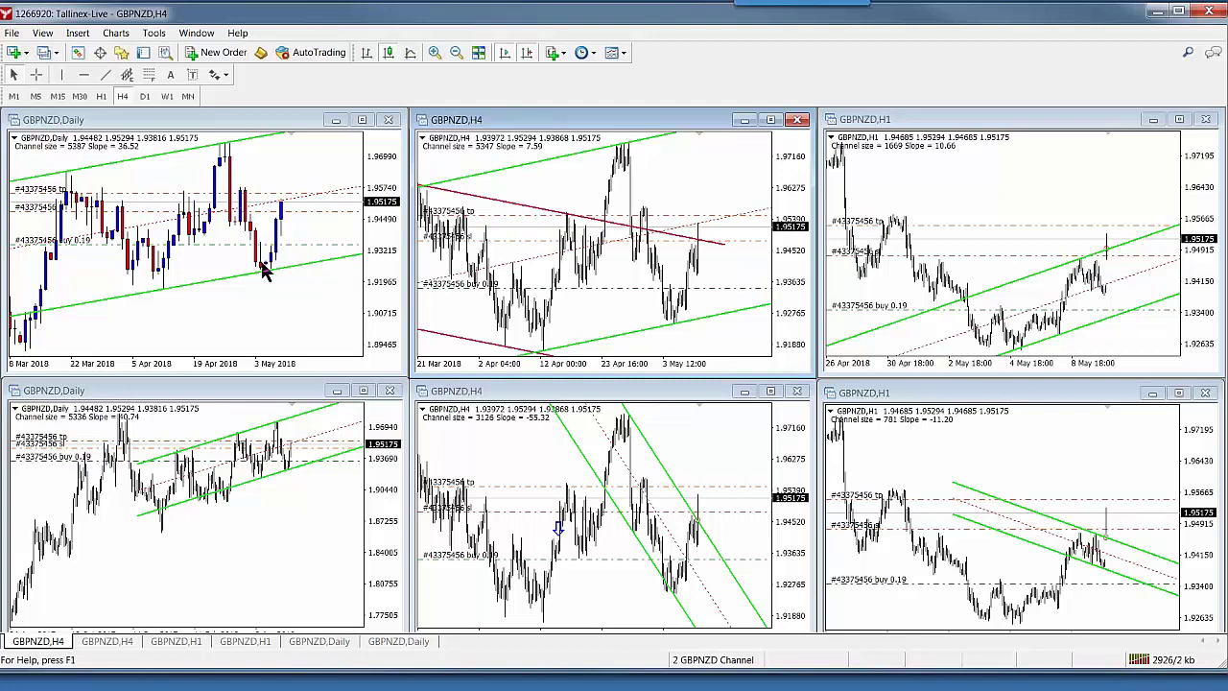
mouse_move(268, 275)
Switch to the 2 GBPUSD Channel profile and examine the falling red line with its blue arrows and lower channel line on the enlarged daily chart
left_click(45, 56)
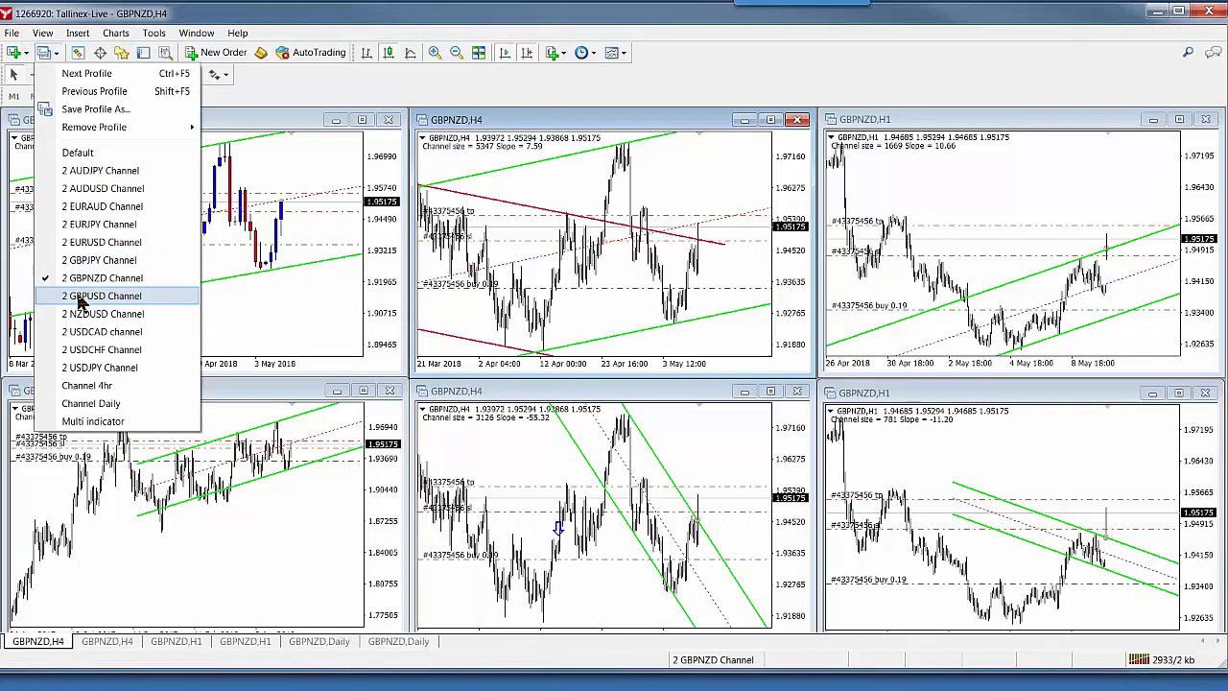
left_click(96, 297)
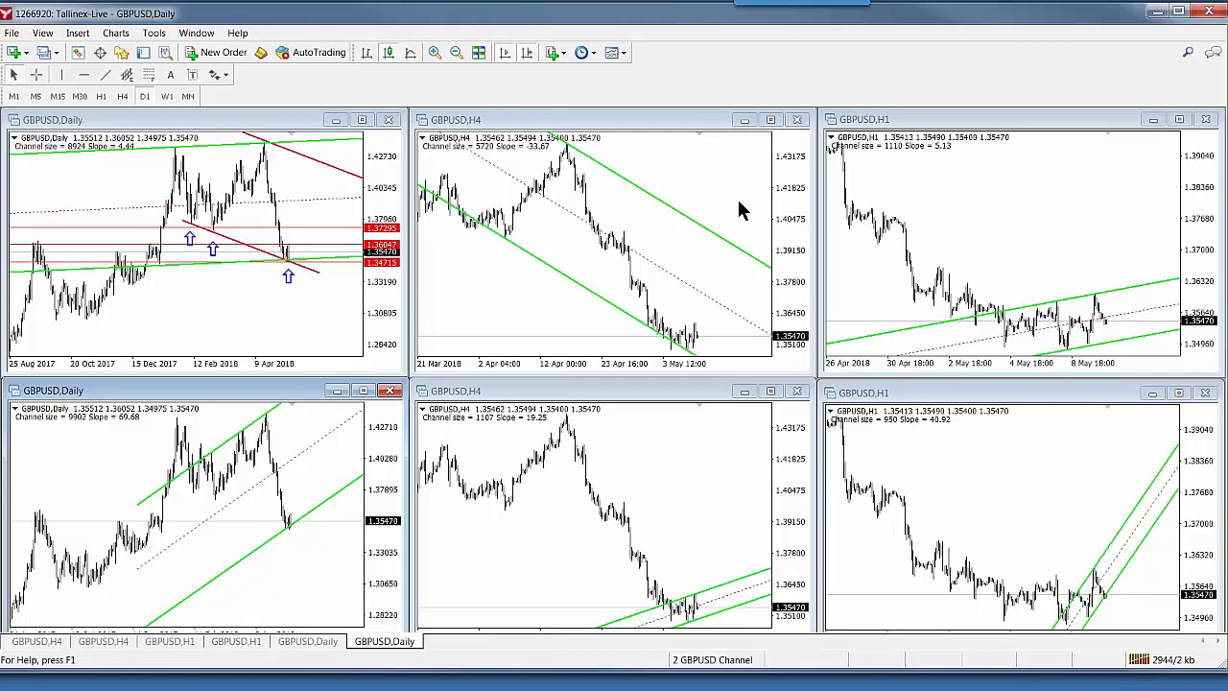
left_click(363, 121)
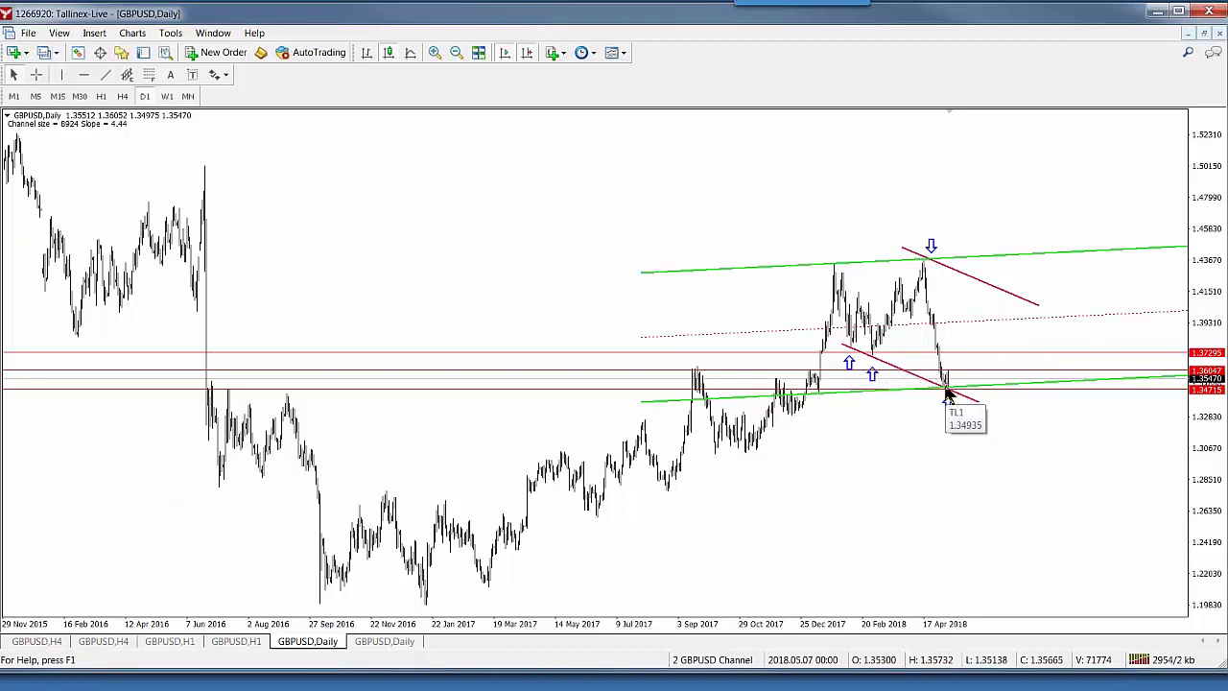
left_click(848, 356)
left_click(871, 367)
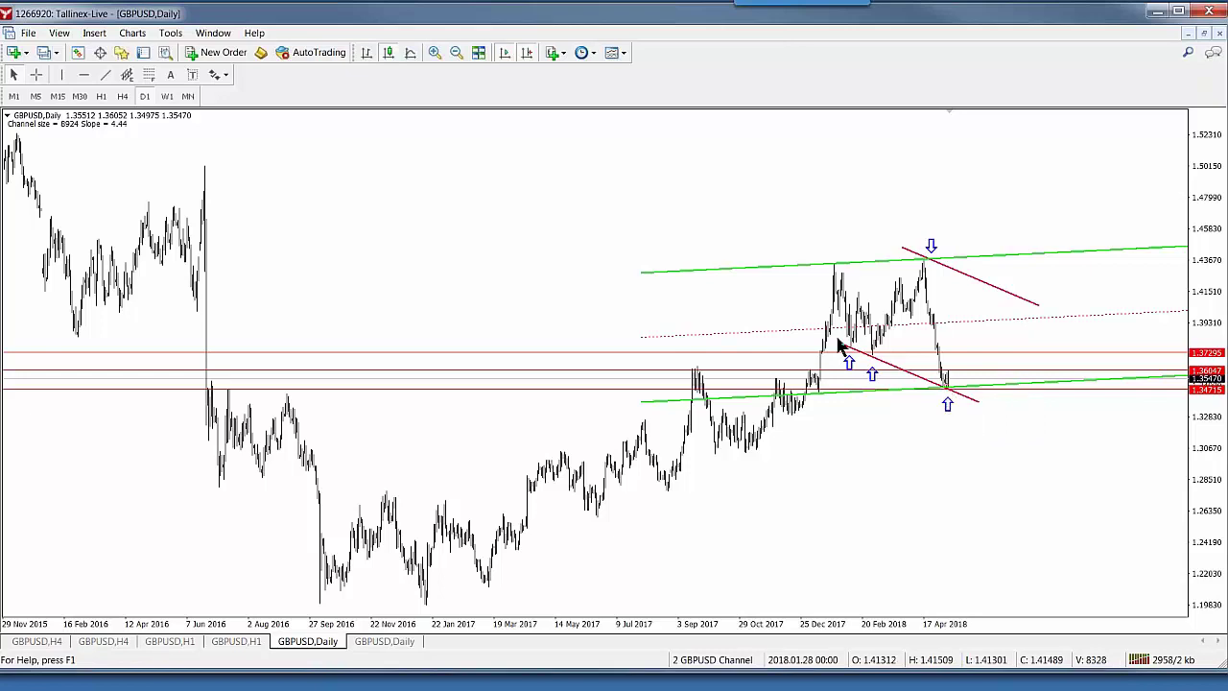
Examine the lower falling red line's touches and the latest candles on the enlarged GBPUSD daily chart, and return to the six-chart layout
left_click_drag(848, 363, 947, 404)
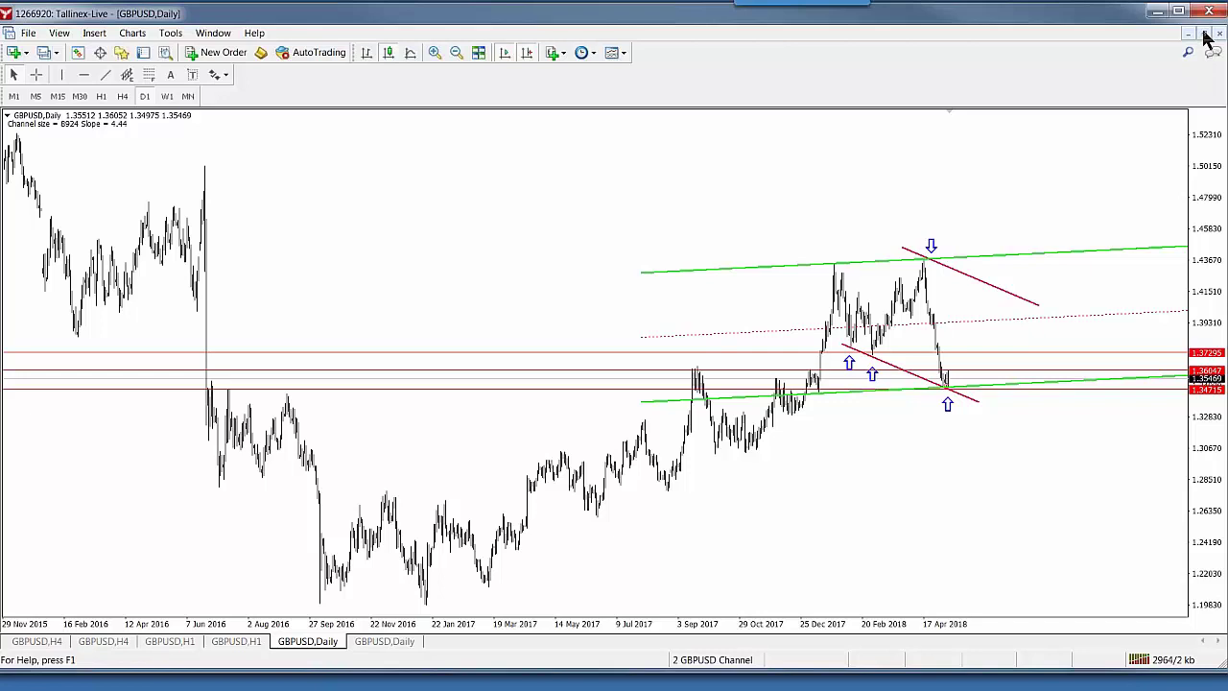
left_click(434, 51)
left_click(435, 52)
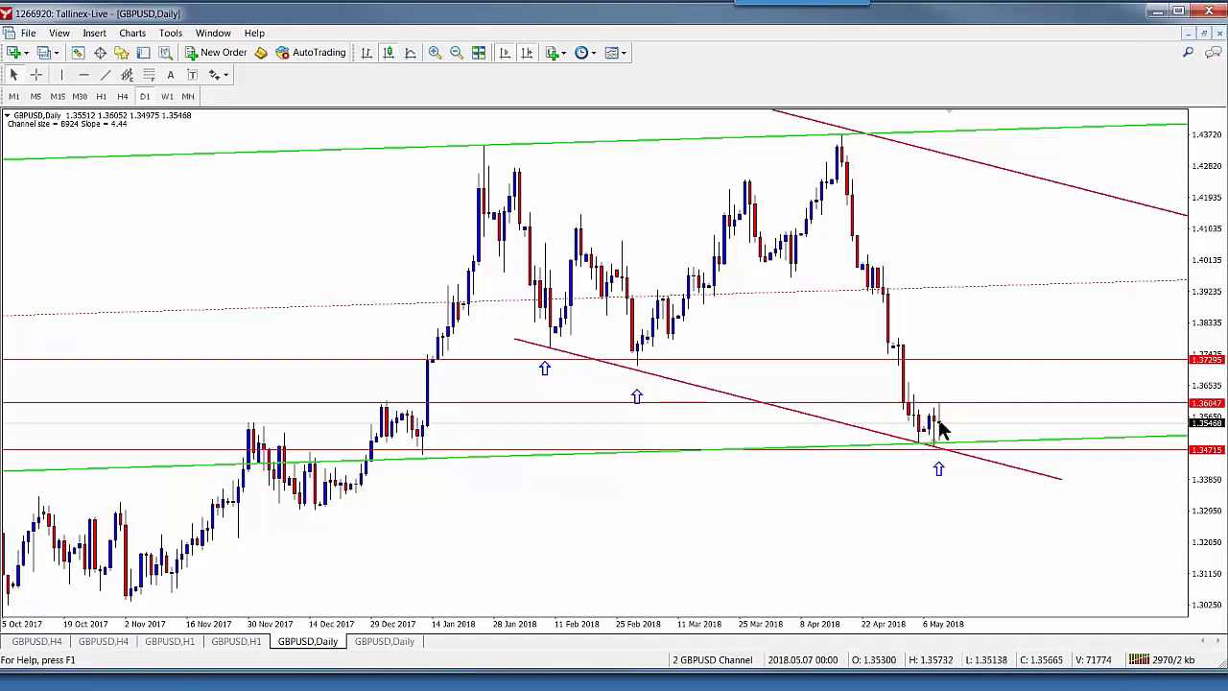
mouse_move(944, 432)
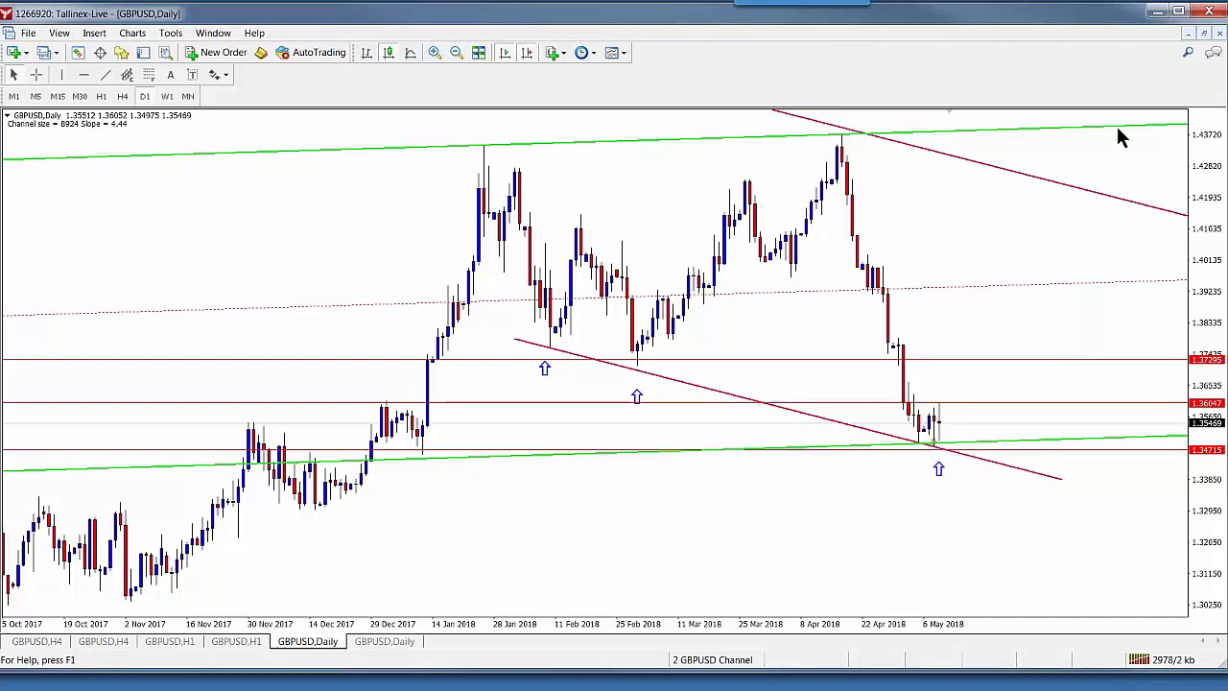
left_click(1204, 33)
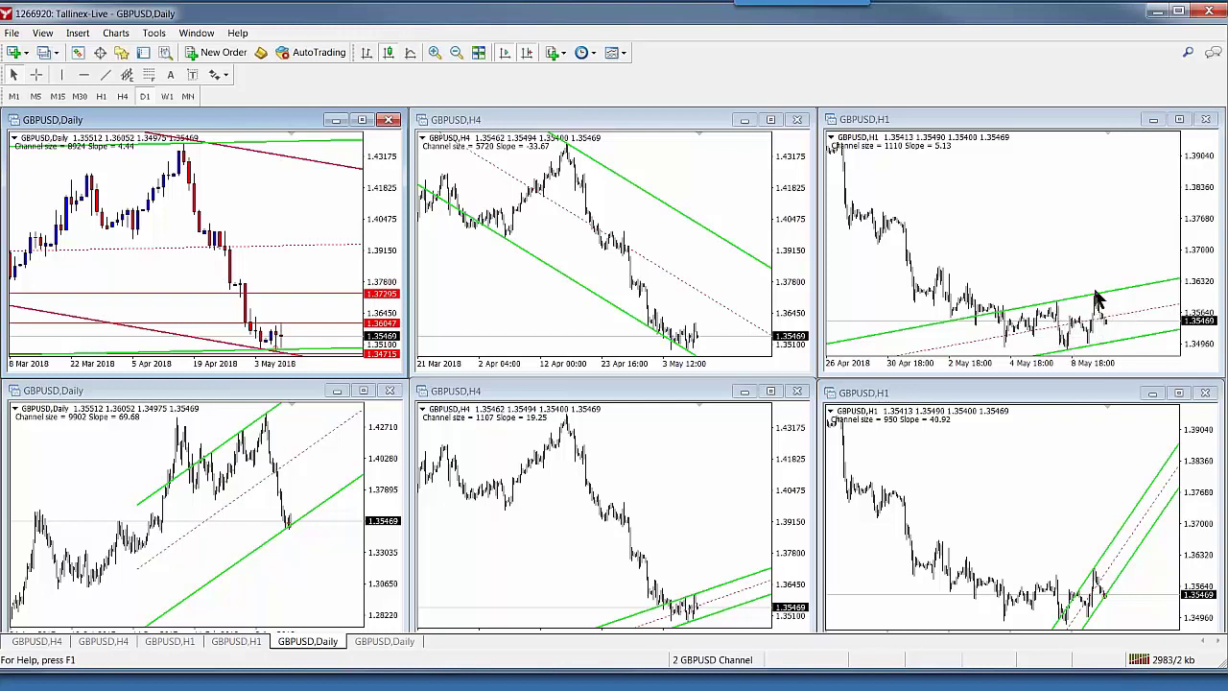
Enlarge the GBPUSD H1 chart with the gently rising channel and measure the distance between its upper and lower lines
left_click(1182, 122)
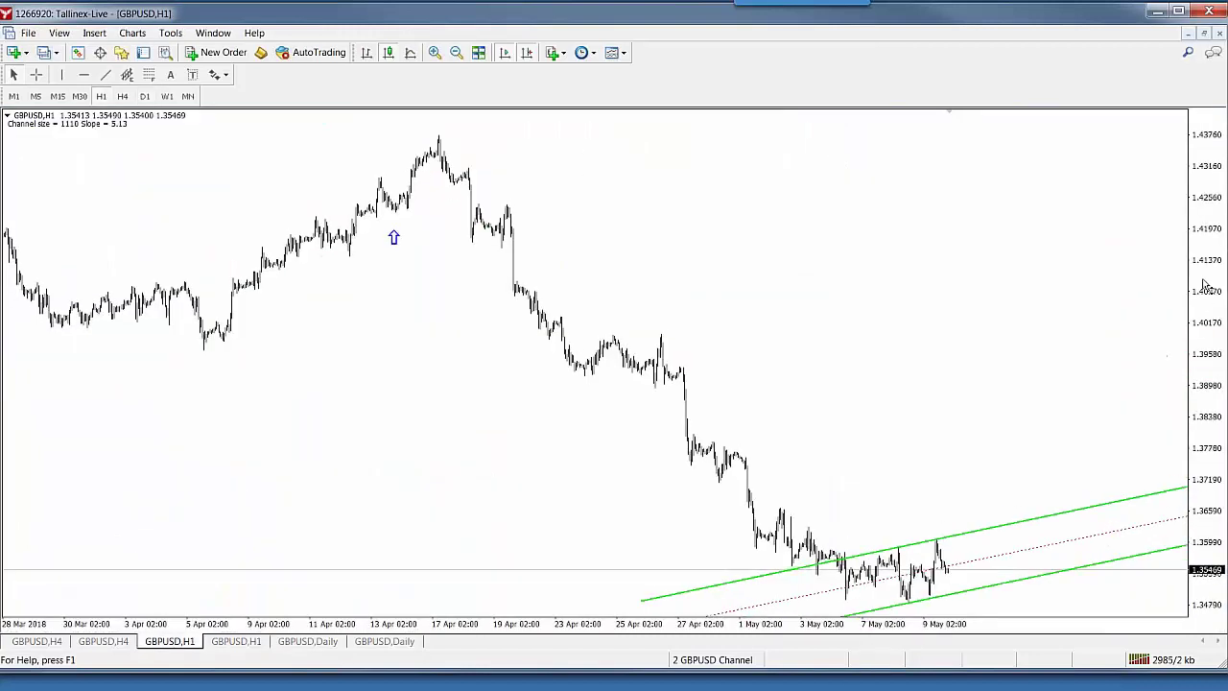
left_click(435, 53)
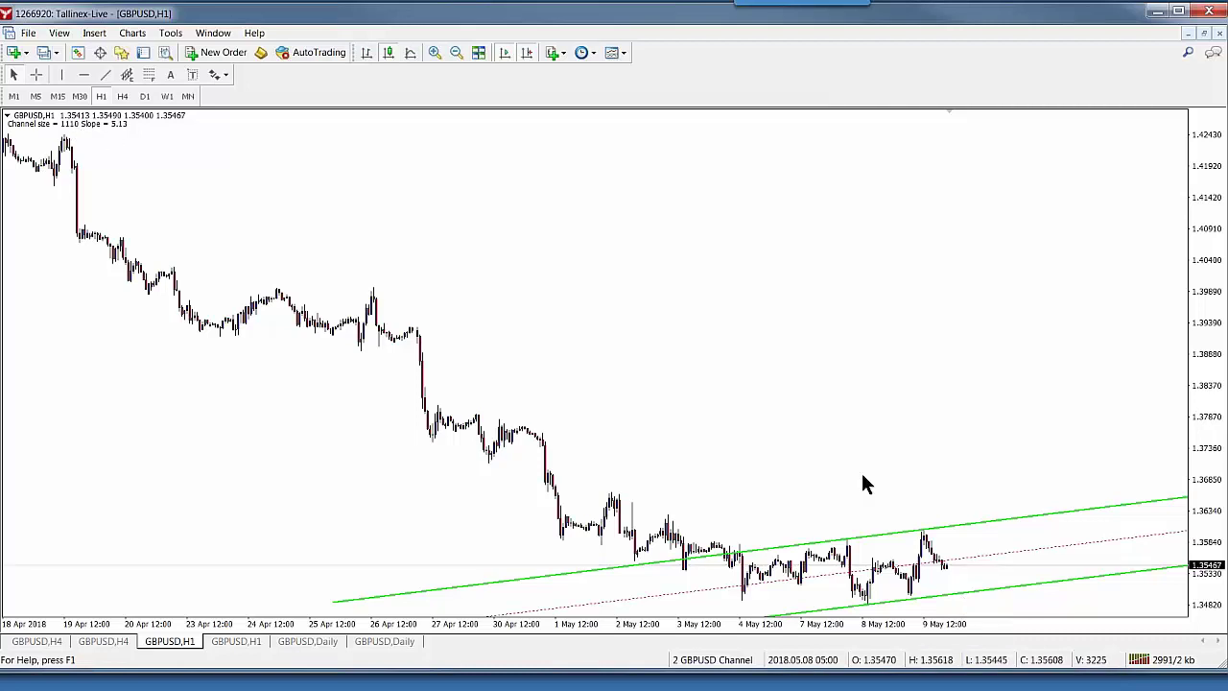
middle_click(969, 523)
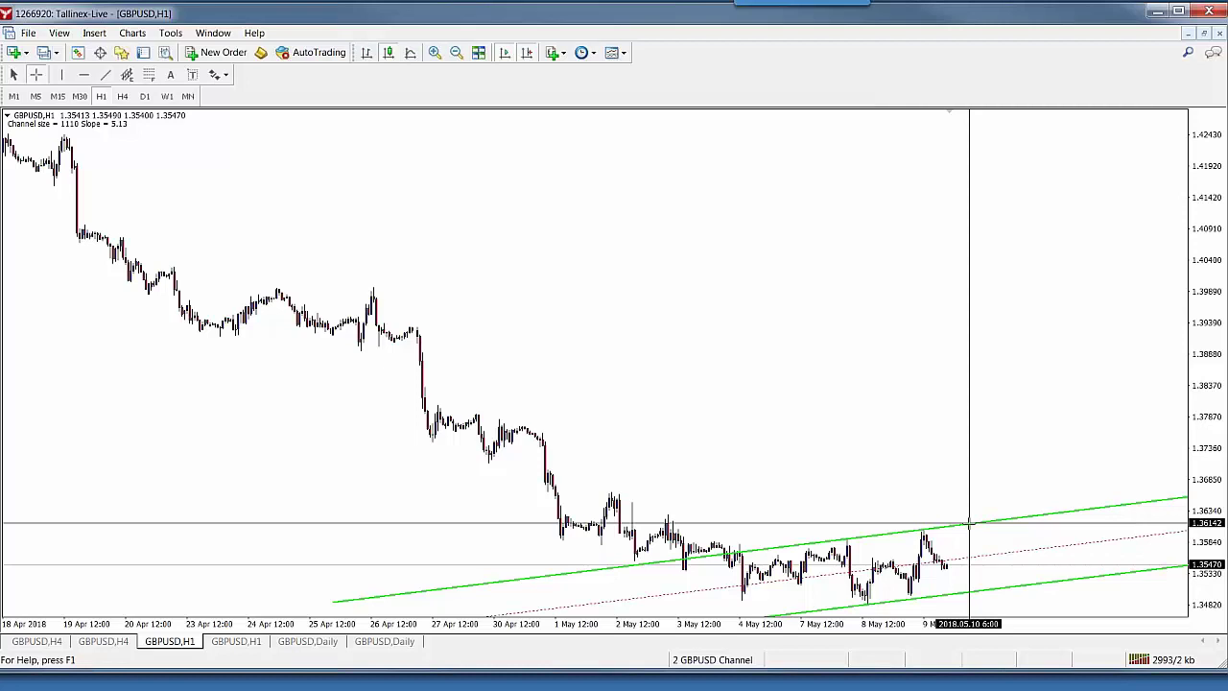
left_click_drag(969, 523, 967, 596)
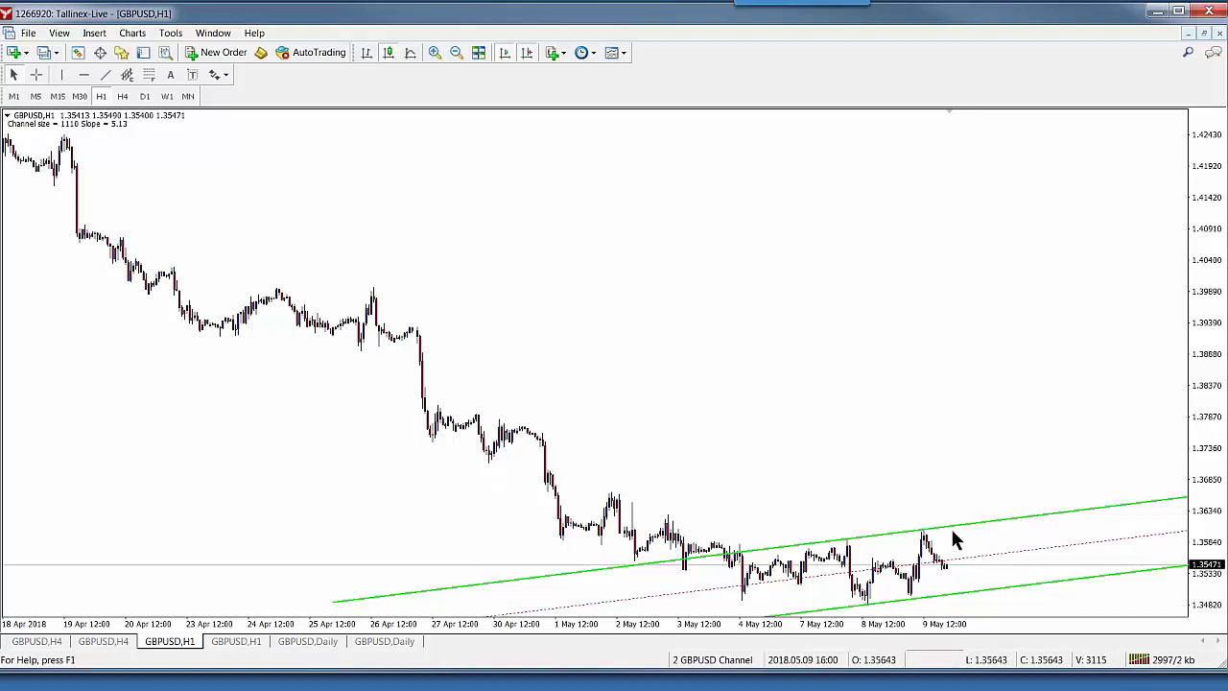
Add horizontal lines at 1.35026, 1.35837 and 1.34406 to the GBPUSD H1 chart and restore the six-chart layout
mouse_move(1208, 305)
left_mouse_down()
mouse_move(1207, 328)
mouse_move(1208, 293)
left_mouse_up()
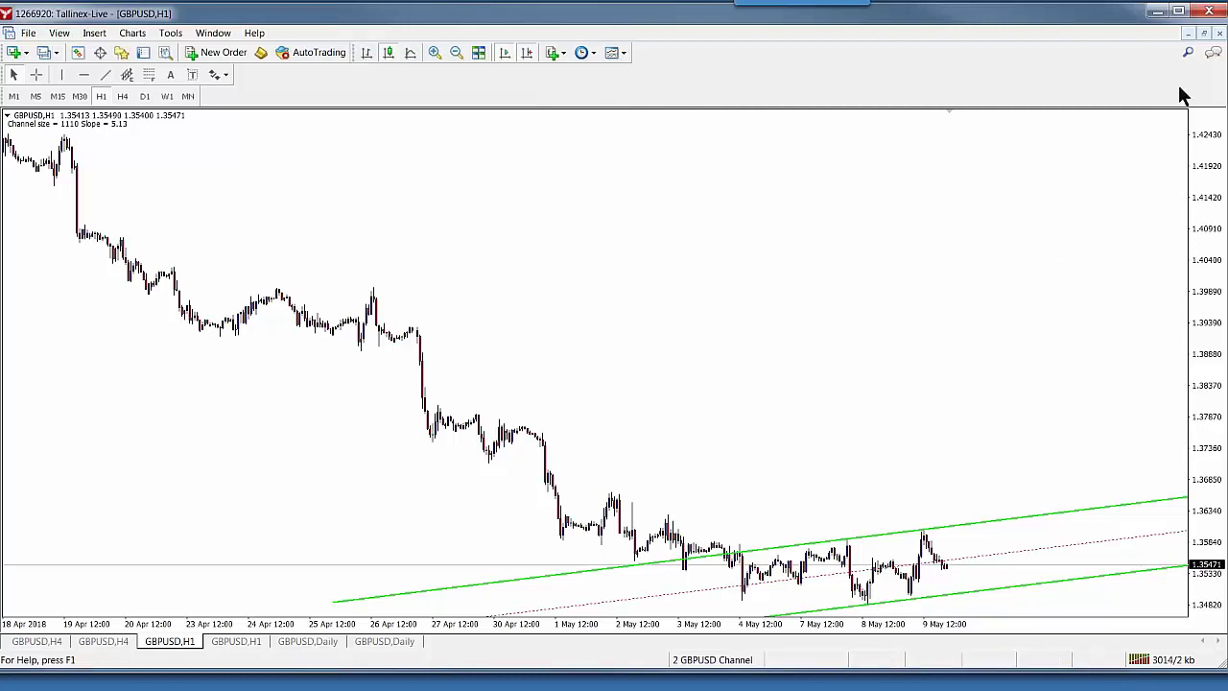
mouse_move(1211, 288)
left_mouse_down()
mouse_move(1214, 299)
mouse_move(1212, 286)
left_mouse_up()
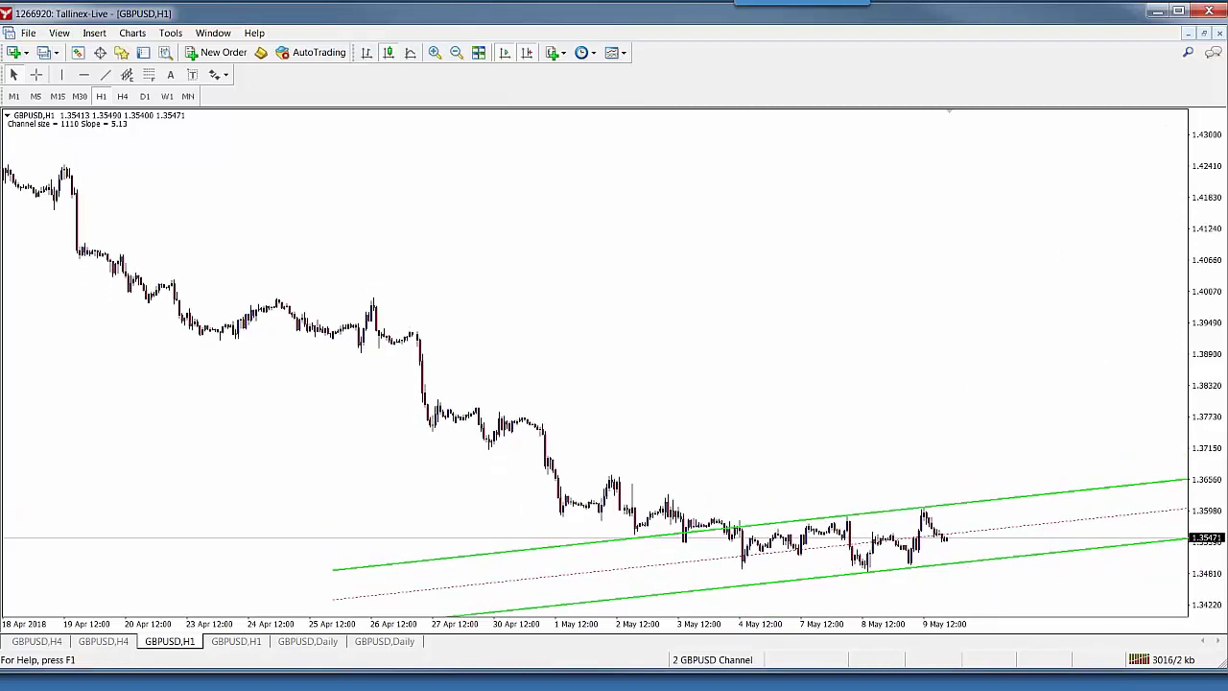
left_click(105, 75)
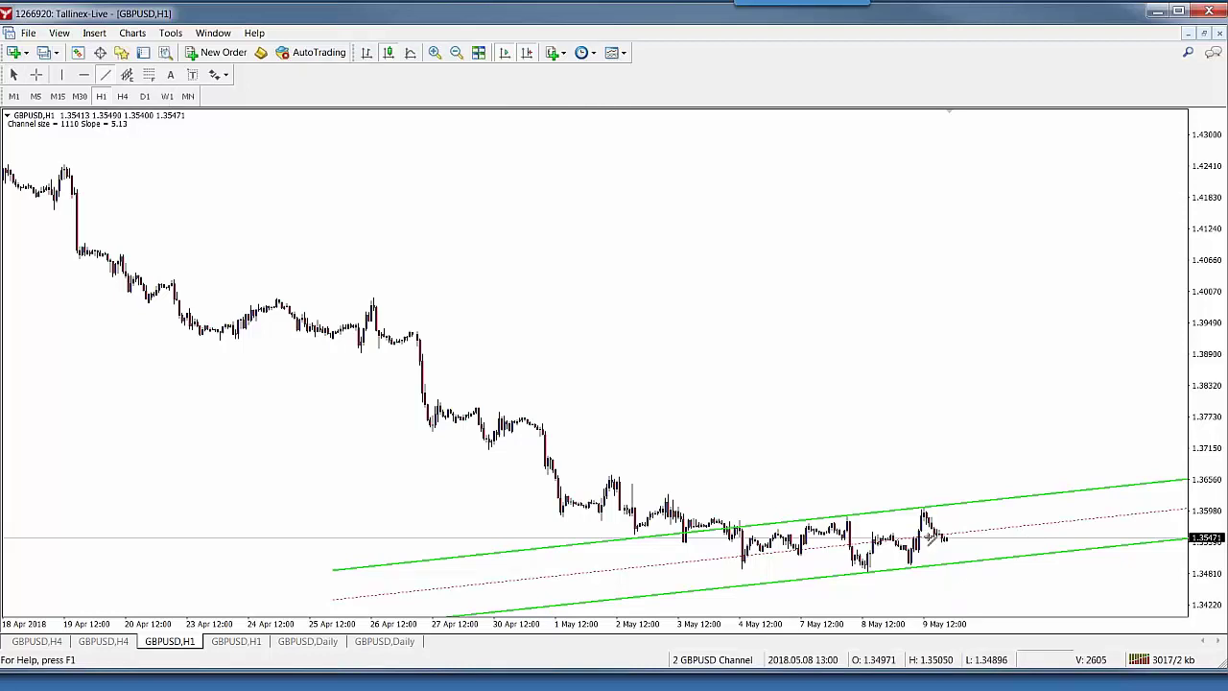
key("Escape")
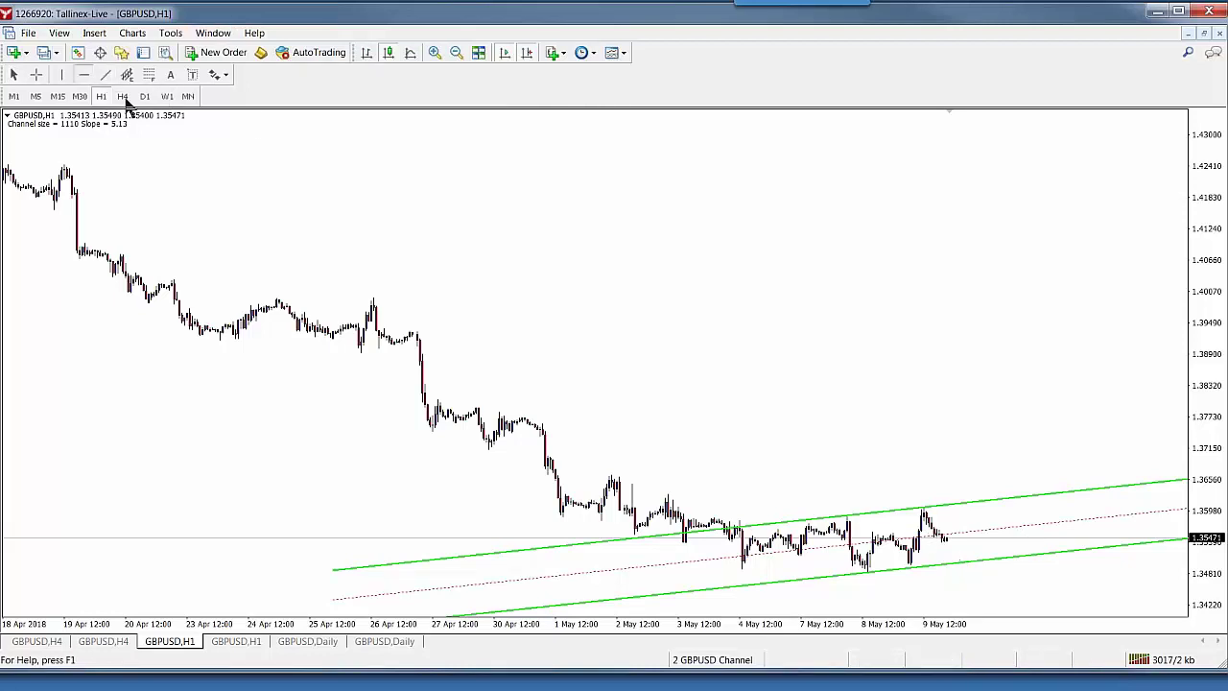
left_click(959, 562)
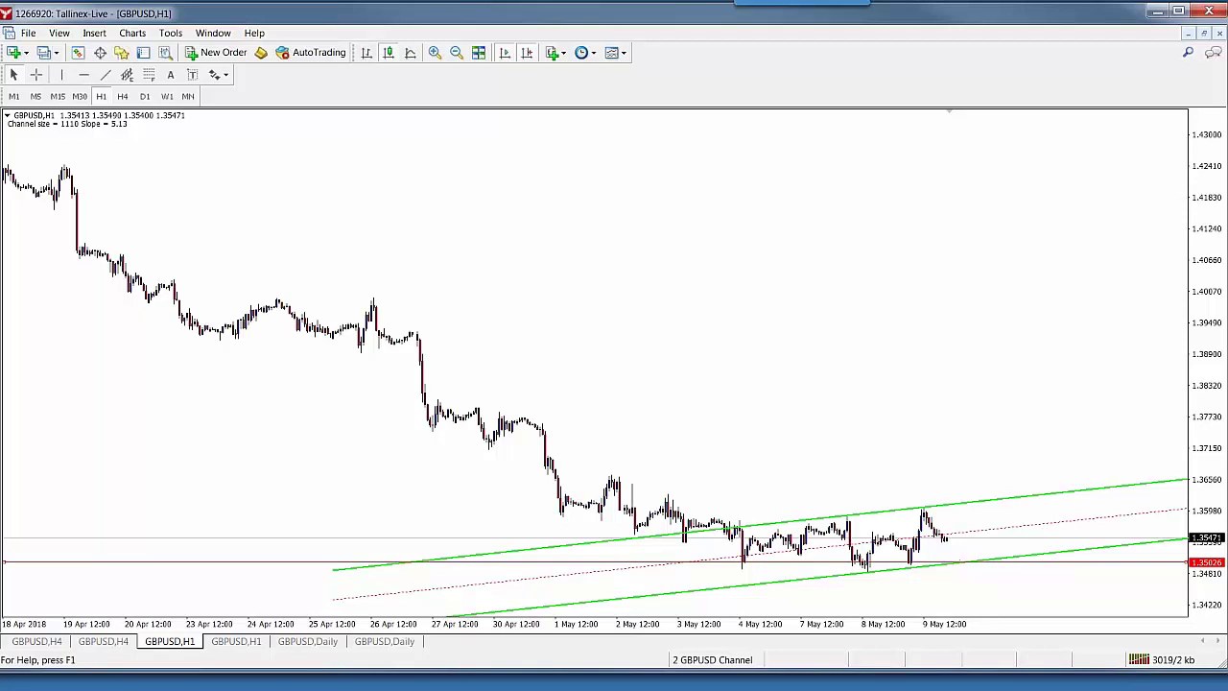
left_click_drag(999, 562, 1024, 521, "ctrl")
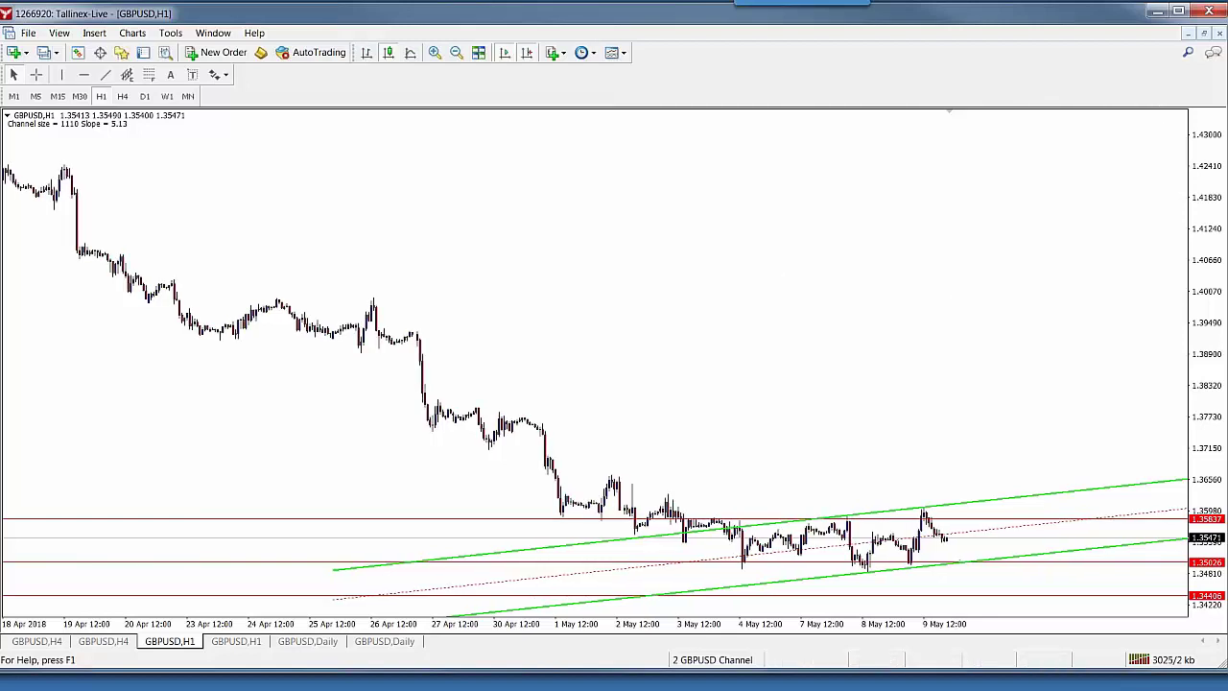
left_click(1205, 33)
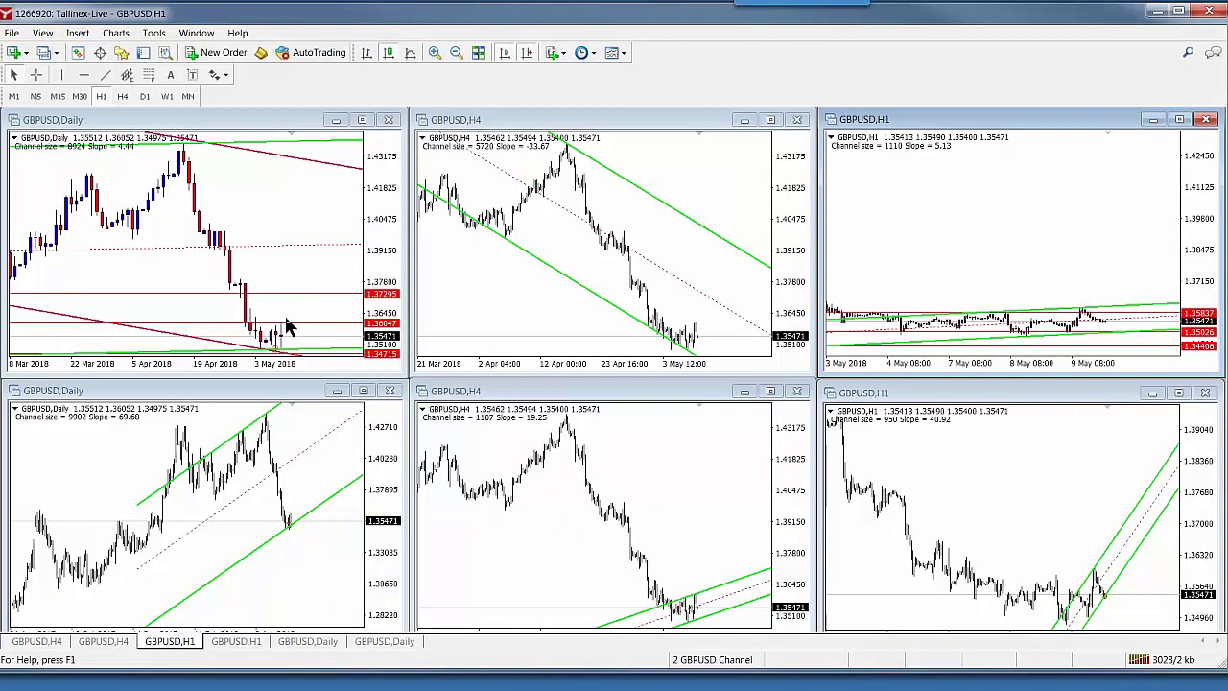
Rescale the GBPUSD daily and enlarged H1 charts vertically and move the H1 chart's lowest horizontal line to 1.32825
left_click_drag(386, 172, 317, 216)
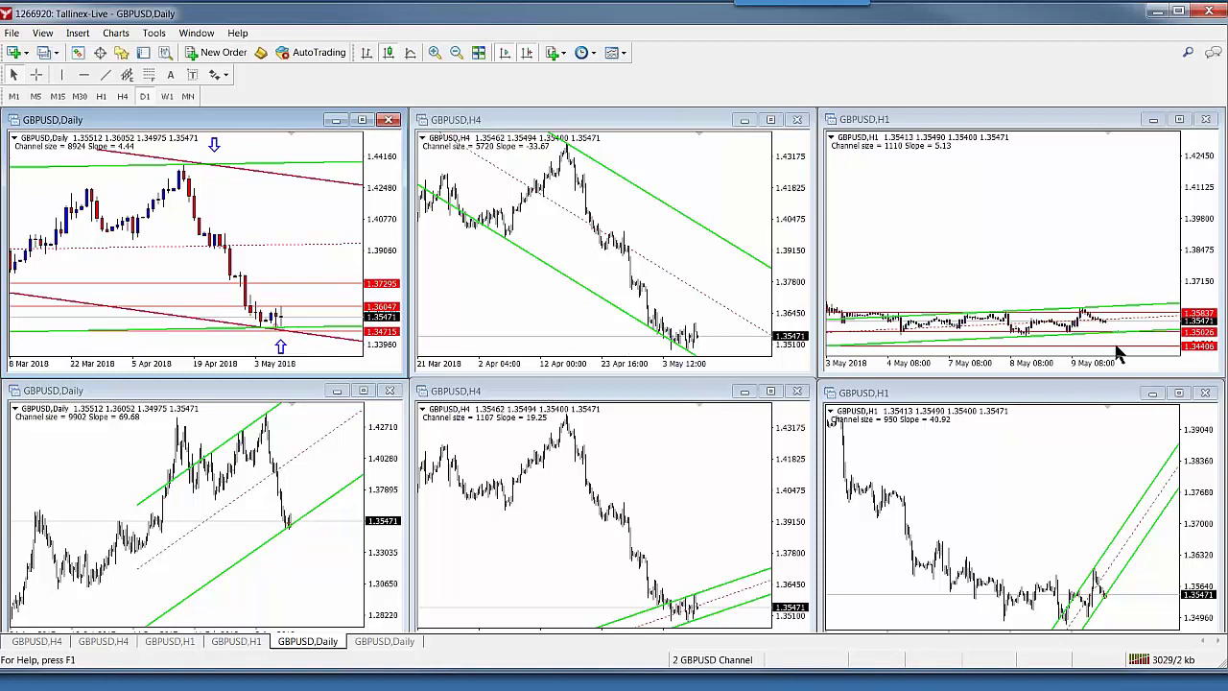
double_click(1200, 255)
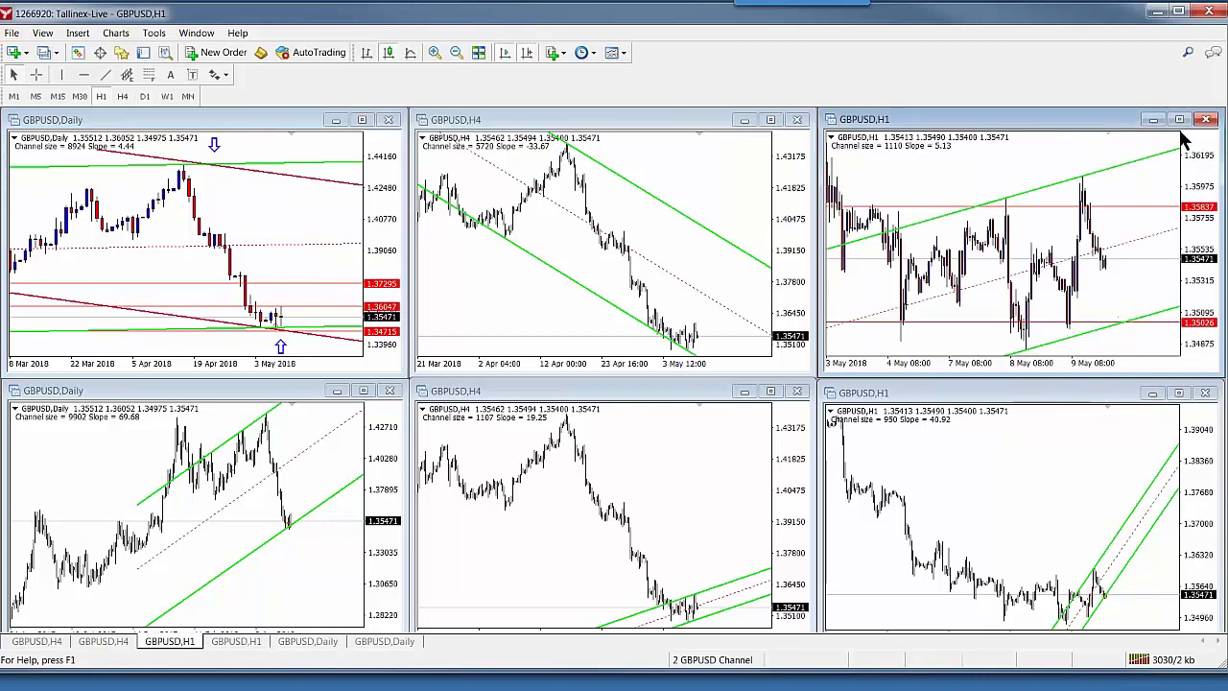
left_click(1181, 120)
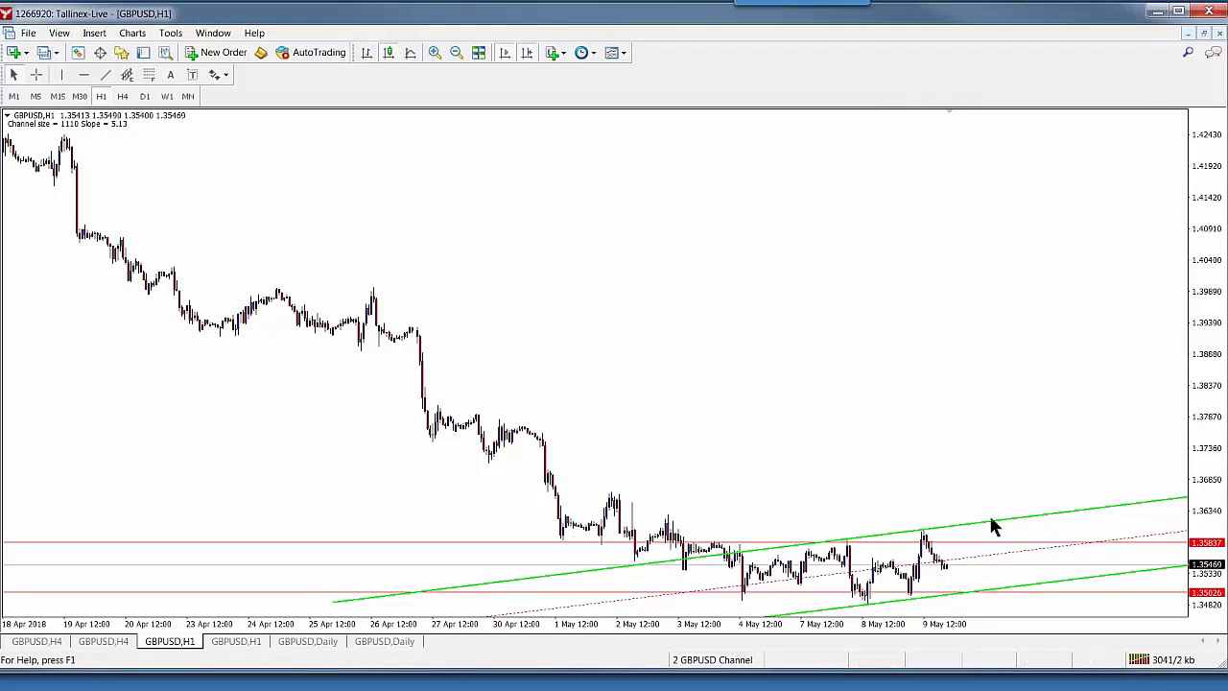
left_click_drag(1214, 274, 1214, 314)
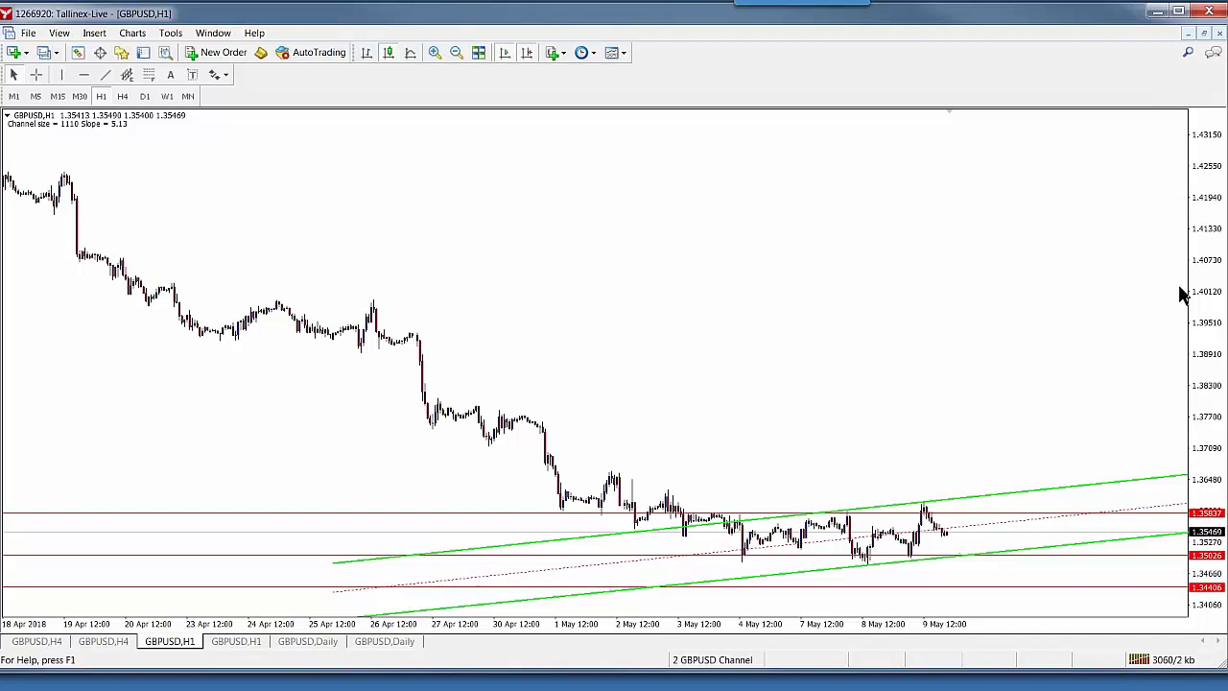
left_click_drag(1217, 272, 968, 548)
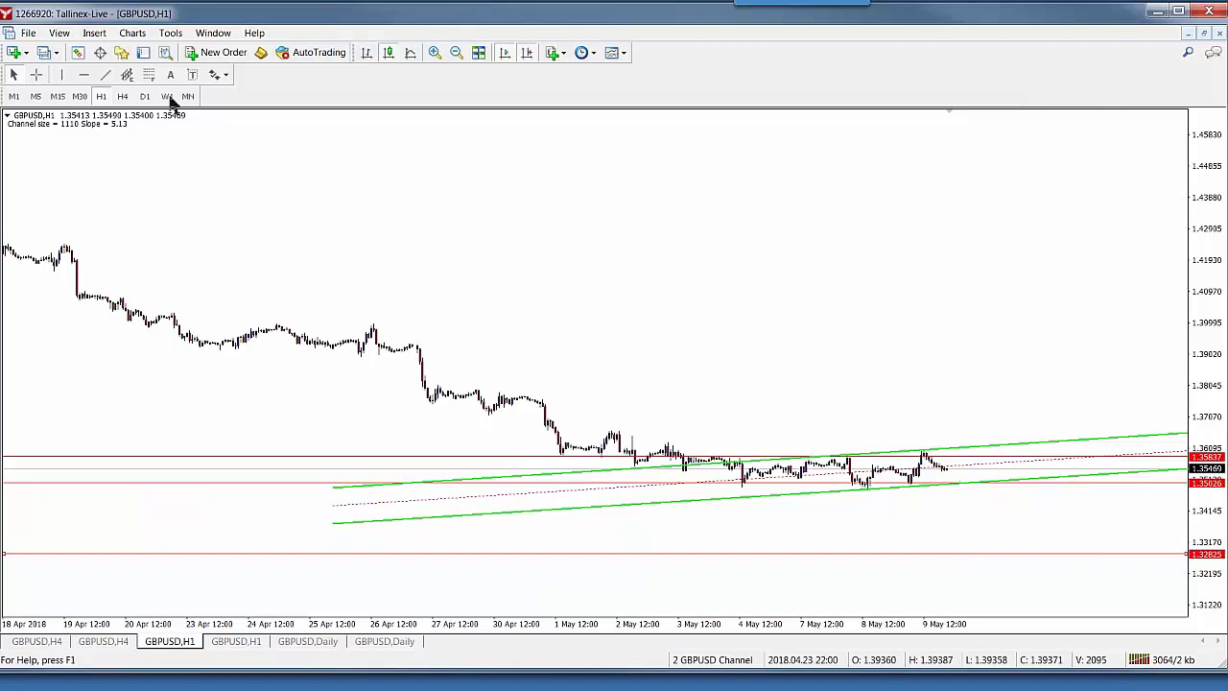
Draw two falling trend lines under the GBPUSD H1 lows, one starting around 20 April and a shallower one from the 1 May low
left_click(103, 74)
left_click_drag(154, 336, 1062, 600)
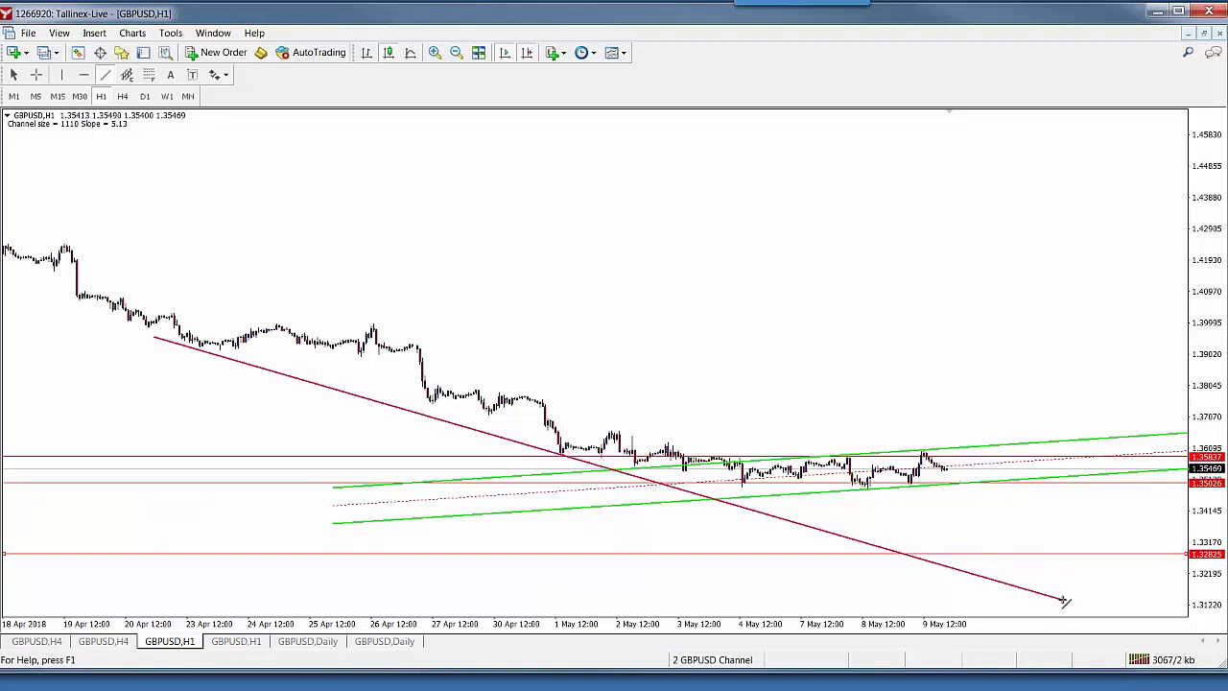
left_click_drag(141, 333, 163, 333)
left_click(106, 75)
mouse_move(576, 451)
left_mouse_down()
mouse_move(1044, 556)
mouse_move(1172, 566)
left_mouse_up()
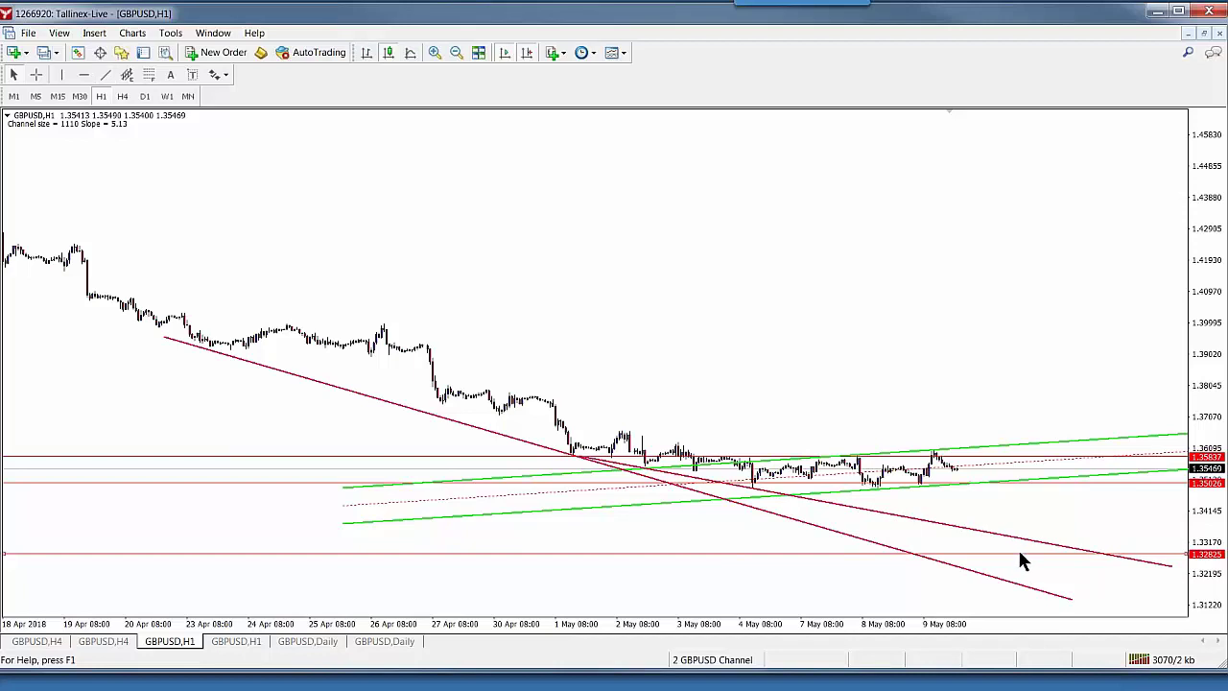
Move the lowest horizontal line to 1.33480, restore the six-chart layout and fit the GBPUSD H1 chart's price scale to the candles
mouse_move(1019, 555)
left_mouse_down()
mouse_move(1025, 524)
mouse_move(1048, 537)
left_mouse_up()
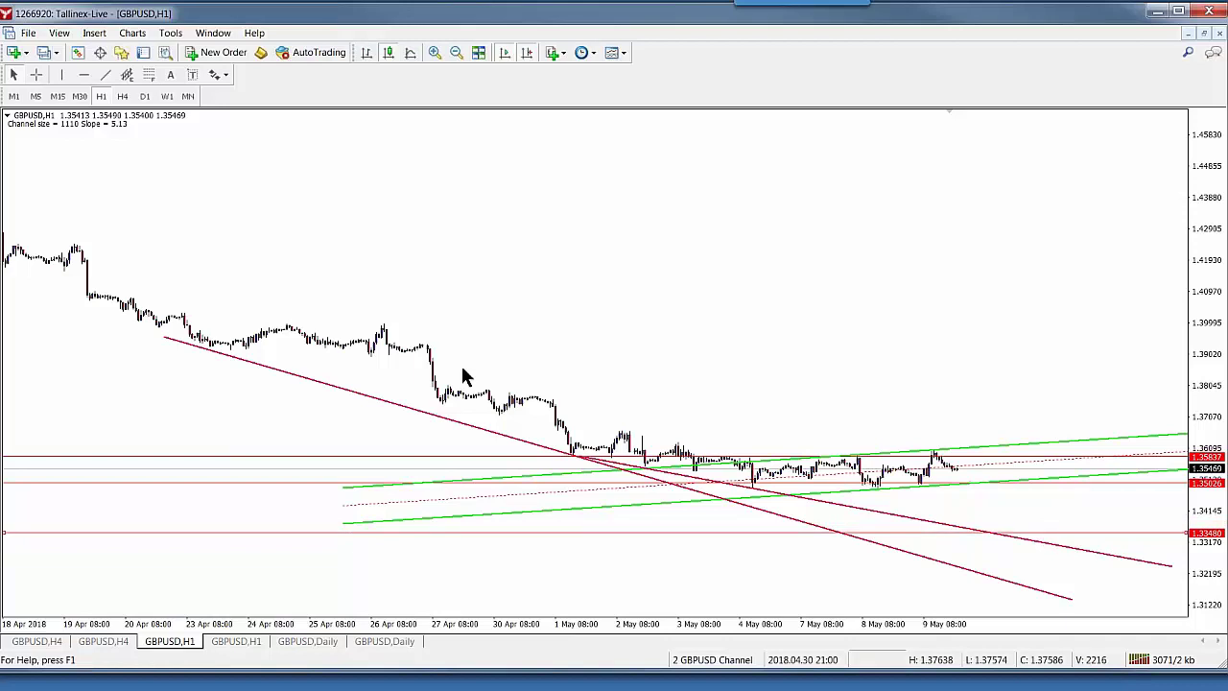
scroll(309, 248, "down", 1)
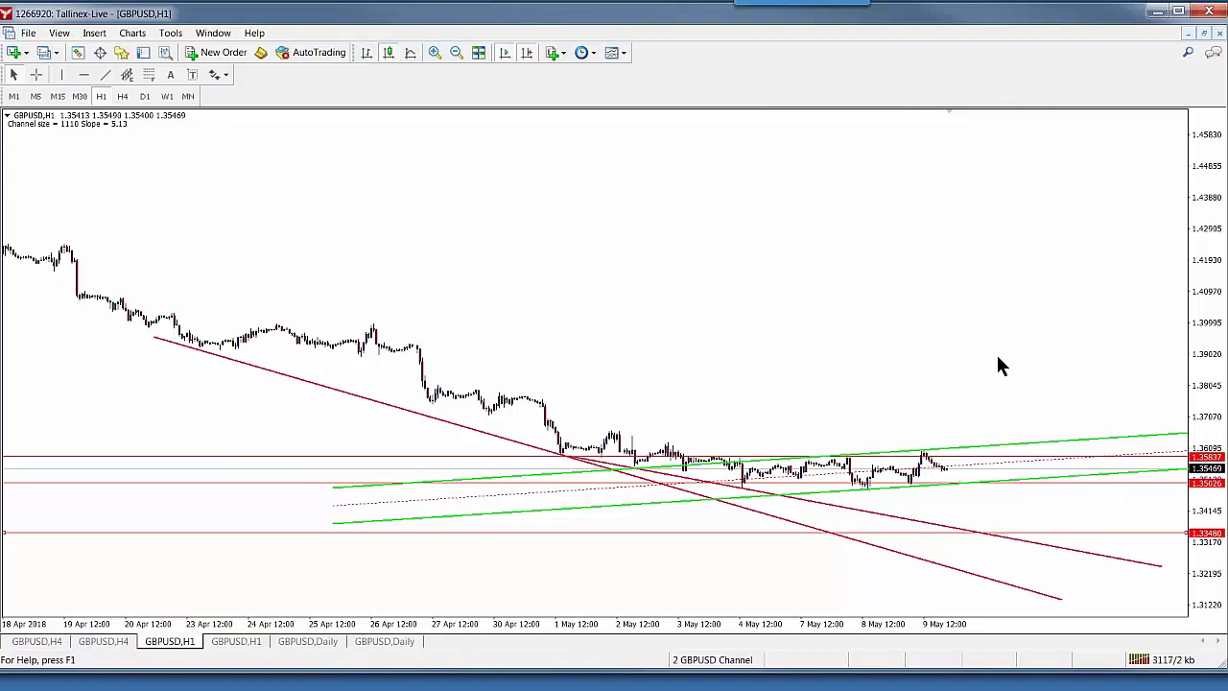
left_click(1206, 35)
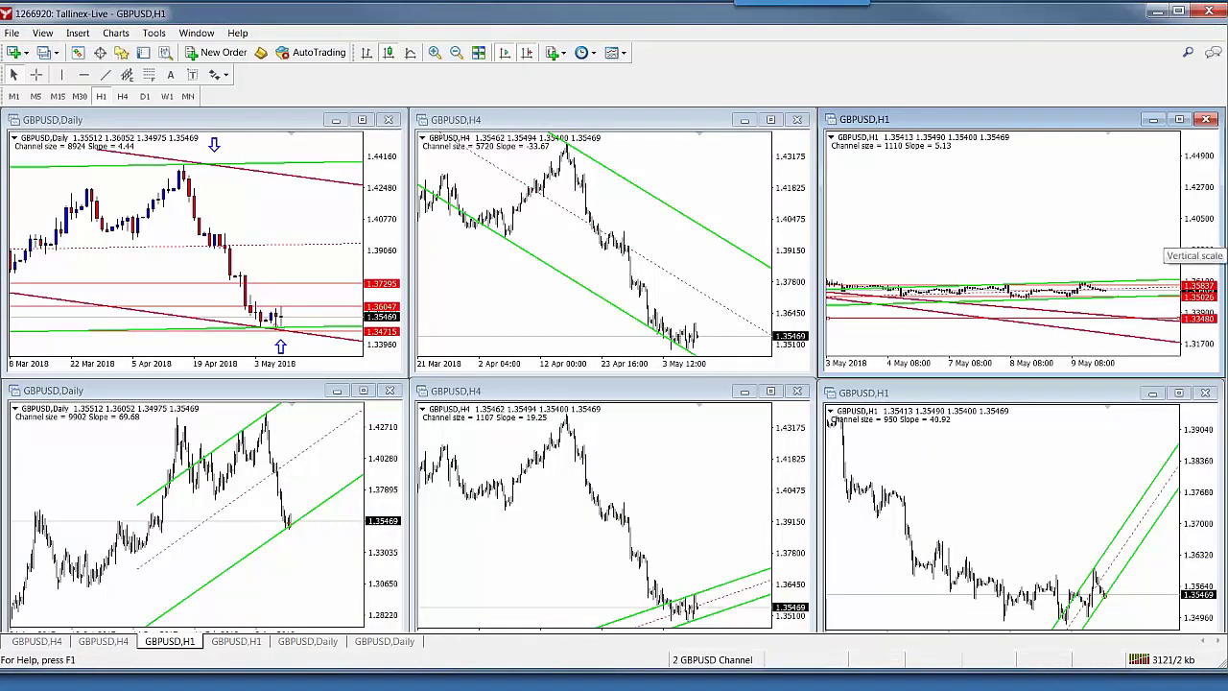
left_click_drag(1194, 252, 1196, 165)
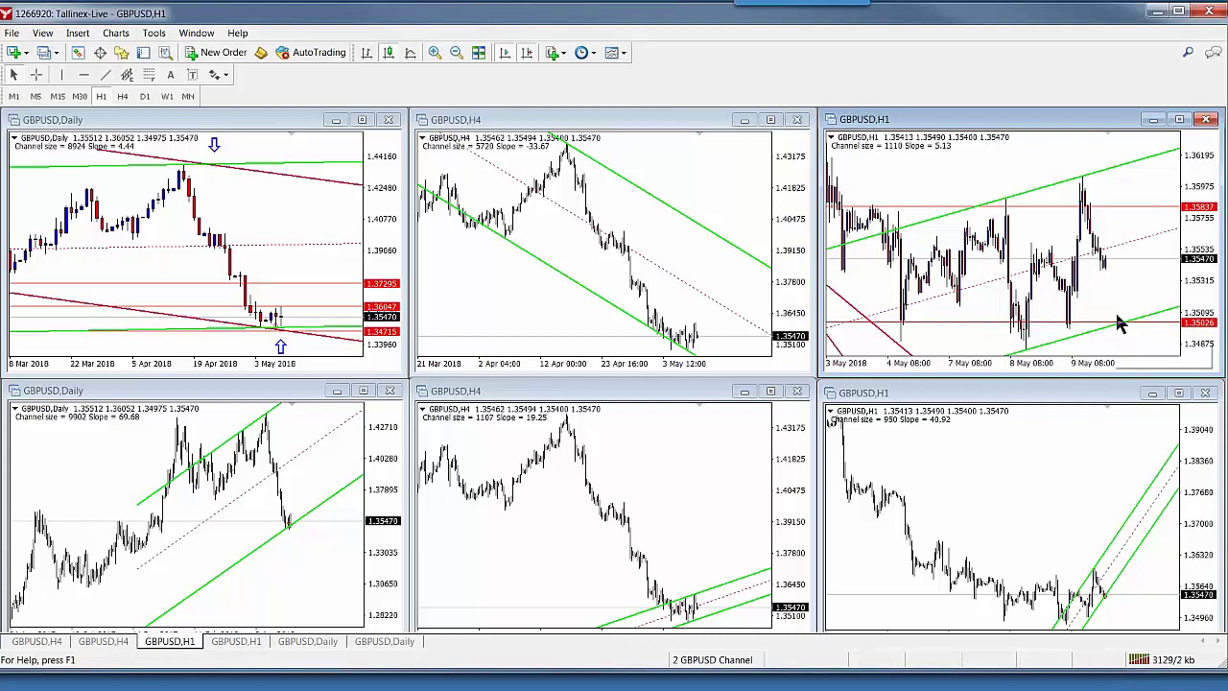
Load the 2 NZDUSD Channel profile and compress the price scale of the H1 chart with the falling channel
left_click(43, 53)
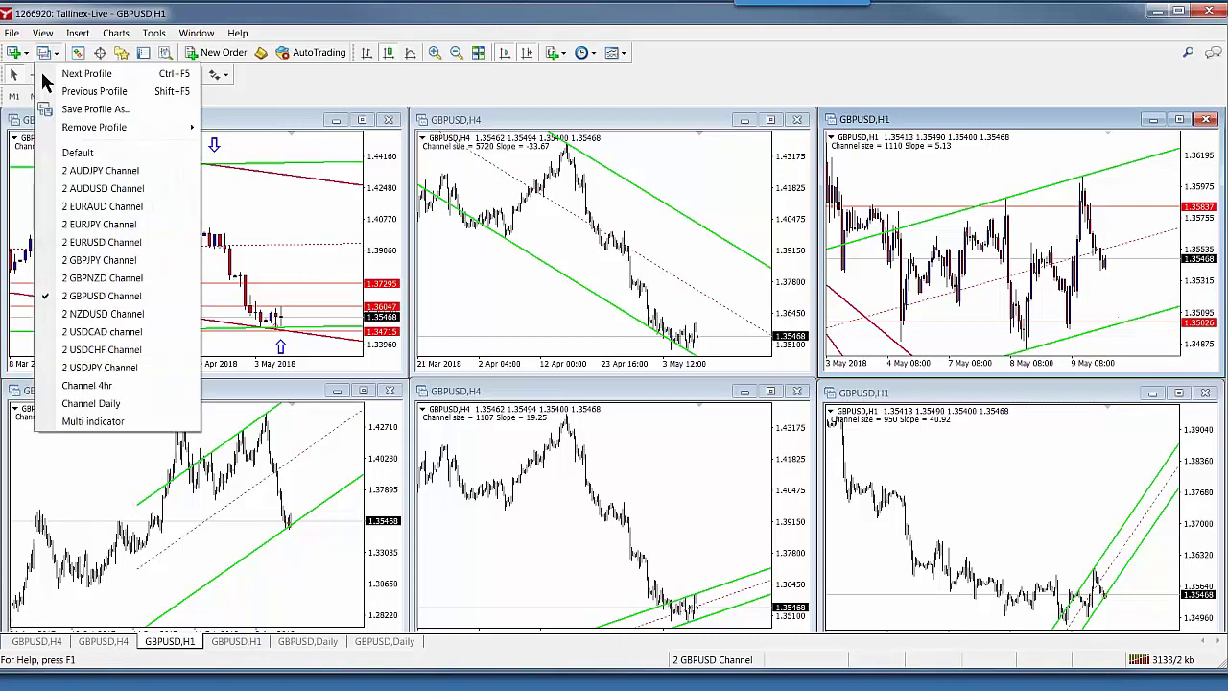
left_click(83, 313)
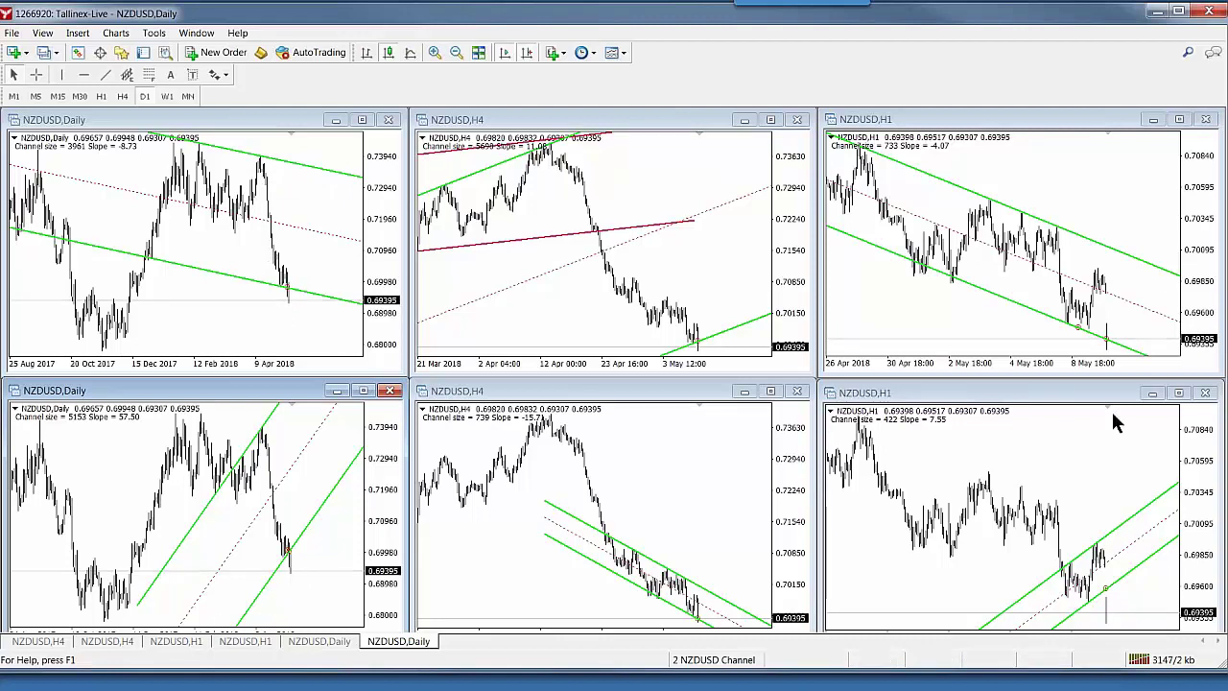
left_click_drag(1186, 196, 1188, 314)
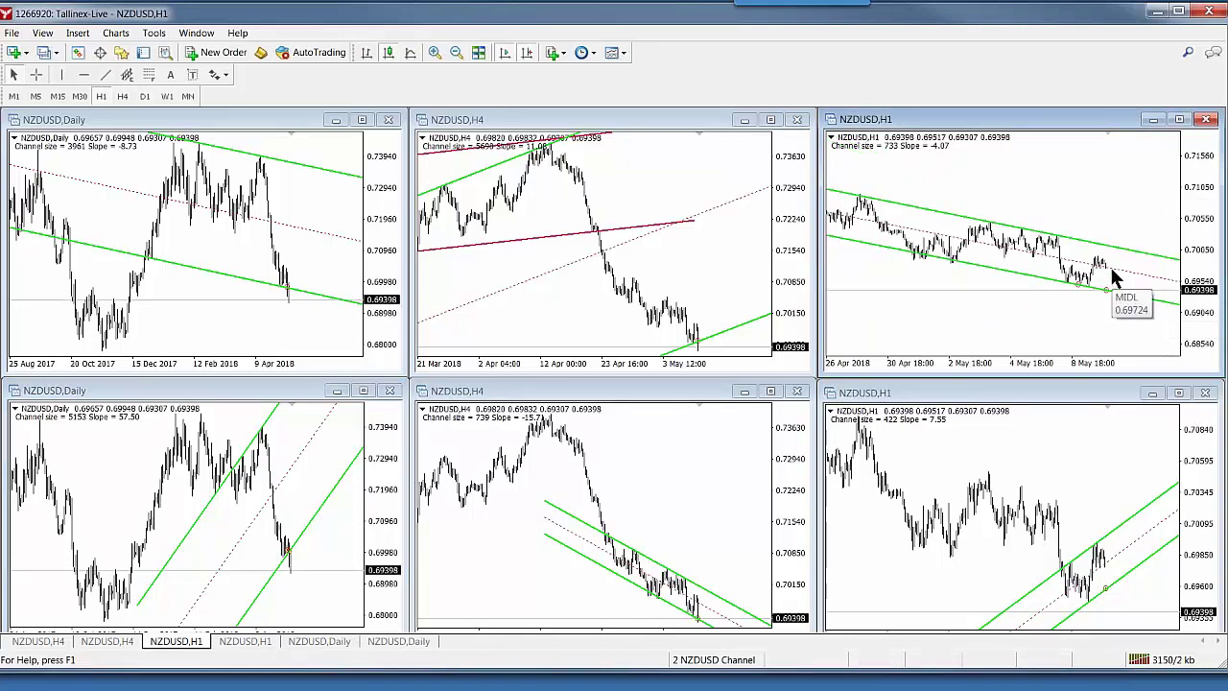
scroll(1182, 238, "up", 3)
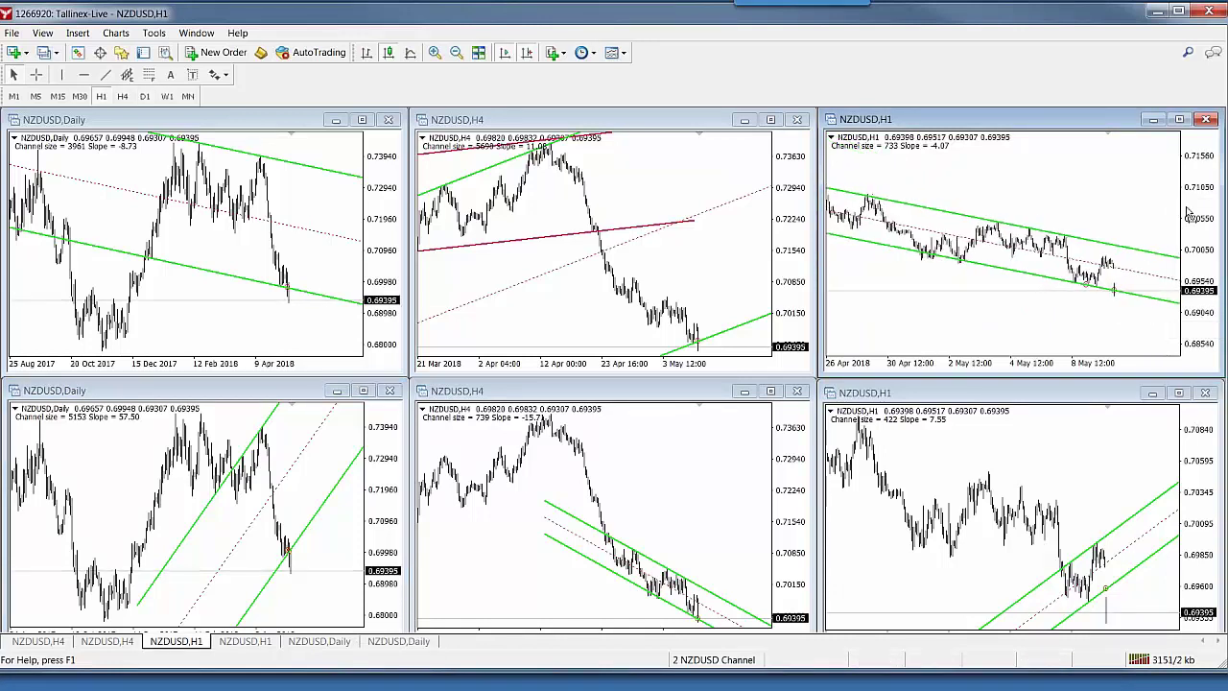
scroll(1207, 229, "down", 3)
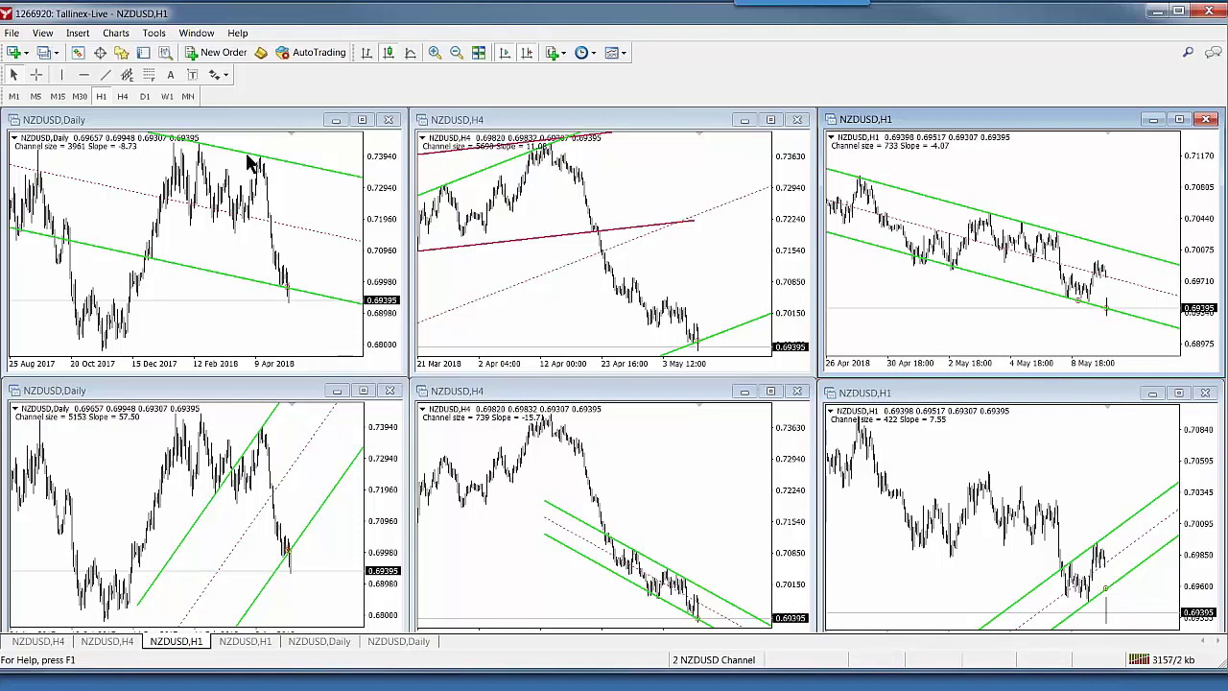
Draw a red trend line across the falling highs on the NZDUSD daily chart and place a parallel copy through the late-2017 low
left_click(363, 120)
left_click(105, 75)
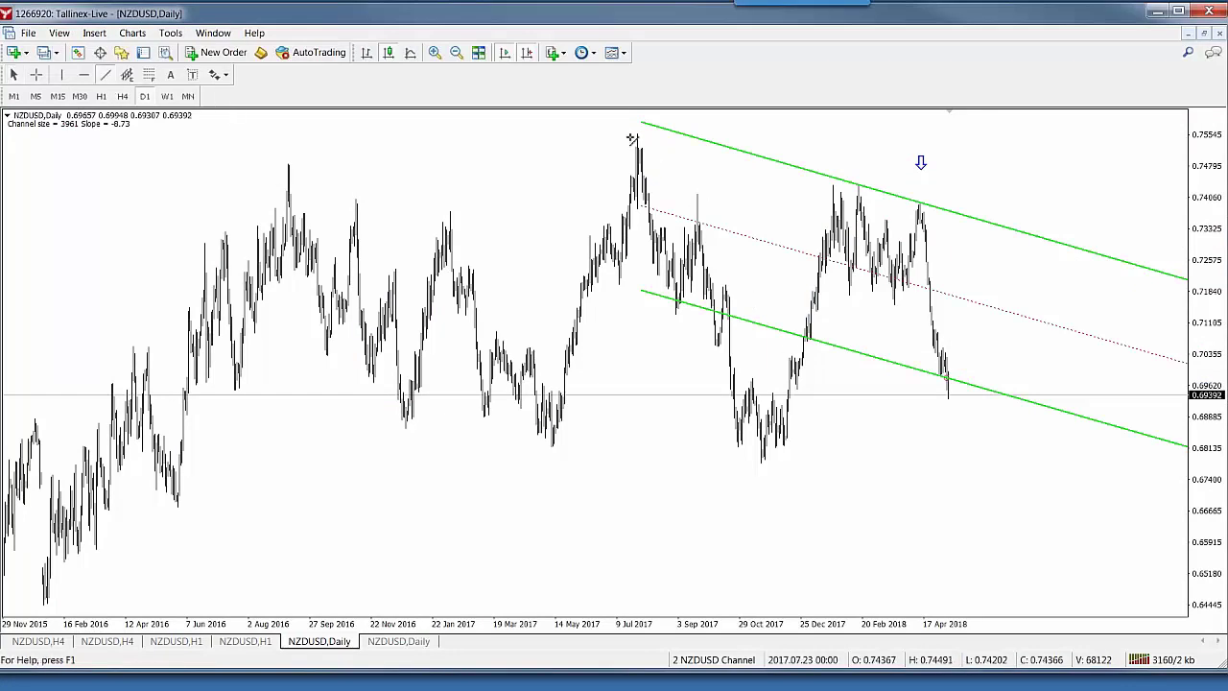
left_click_drag(632, 136, 1103, 243)
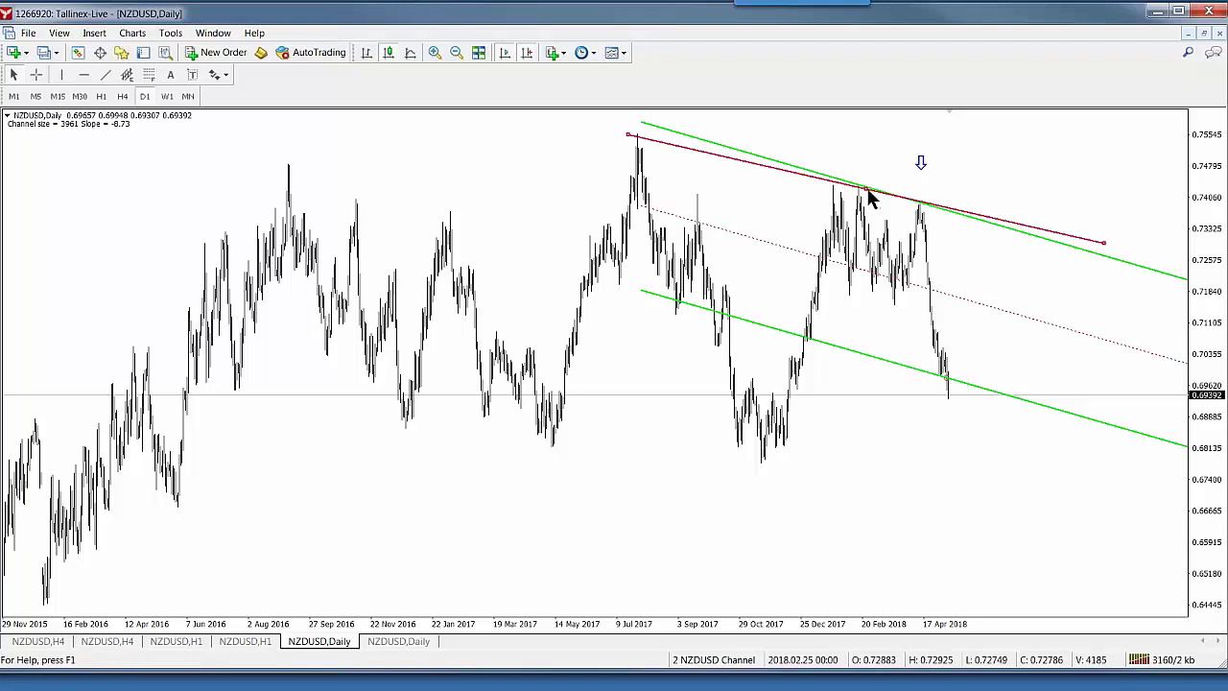
left_click_drag(868, 194, 857, 492)
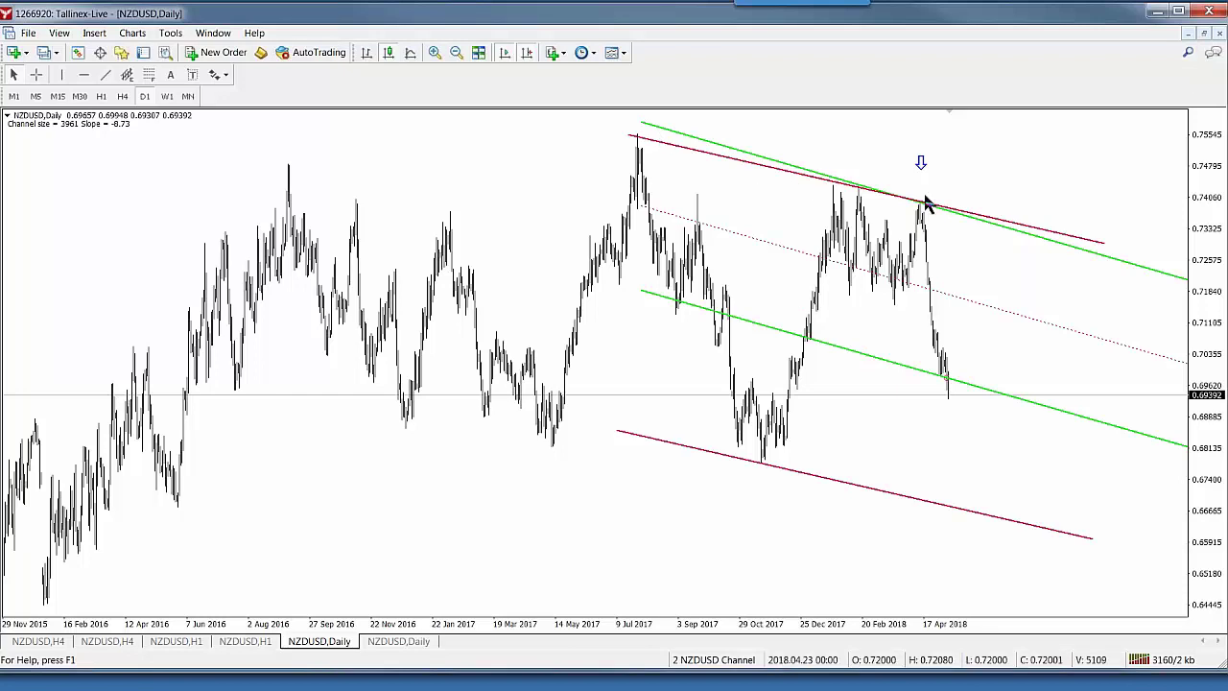
left_click(1206, 34)
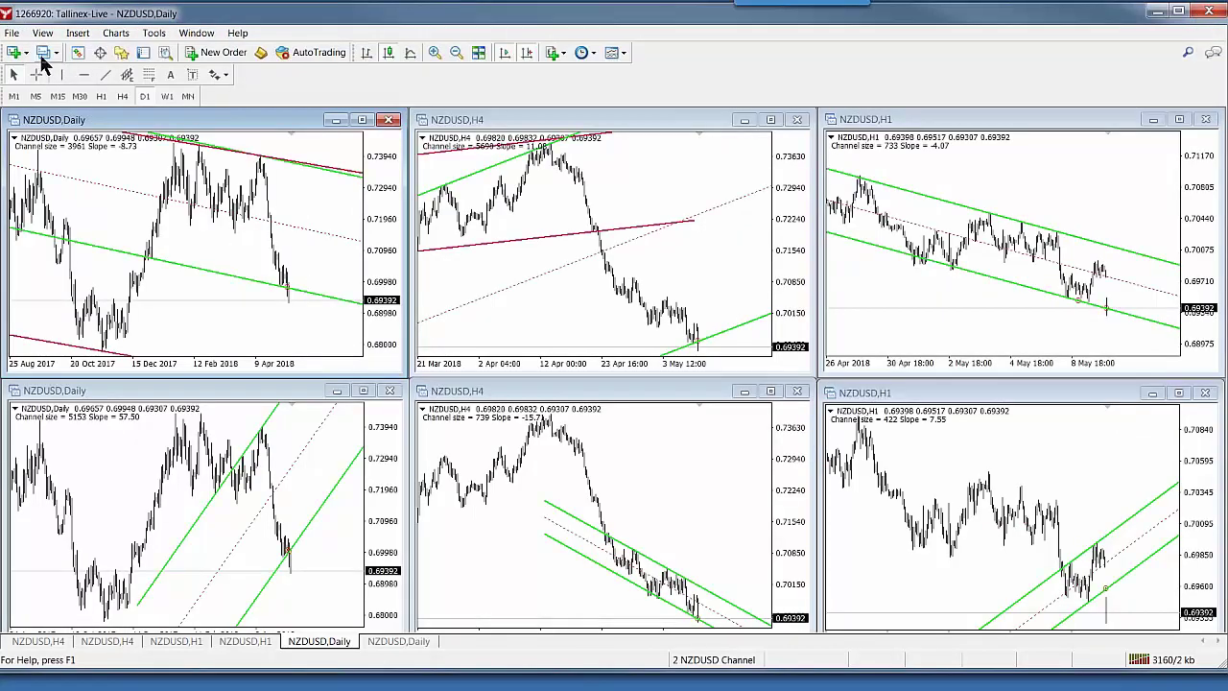
Load the 2 USDCAD channel profile and examine the rising channel on the enlarged daily chart with its price scale compressed
left_click(43, 55)
left_click(86, 330)
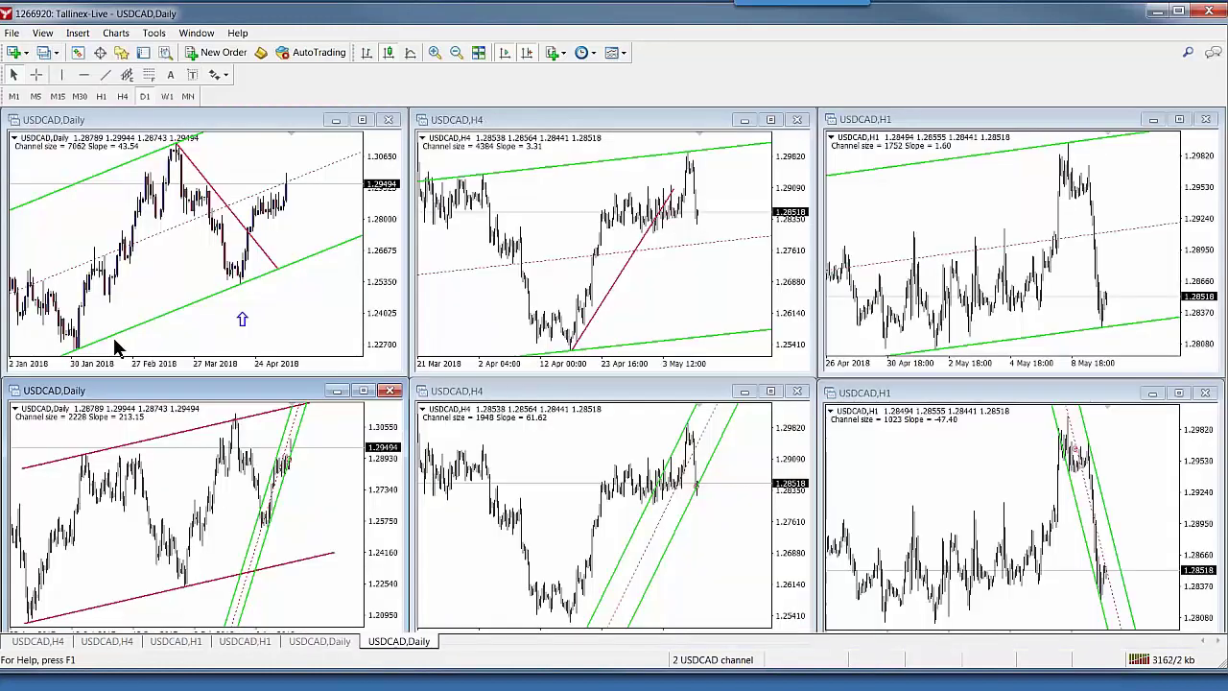
left_click(364, 123)
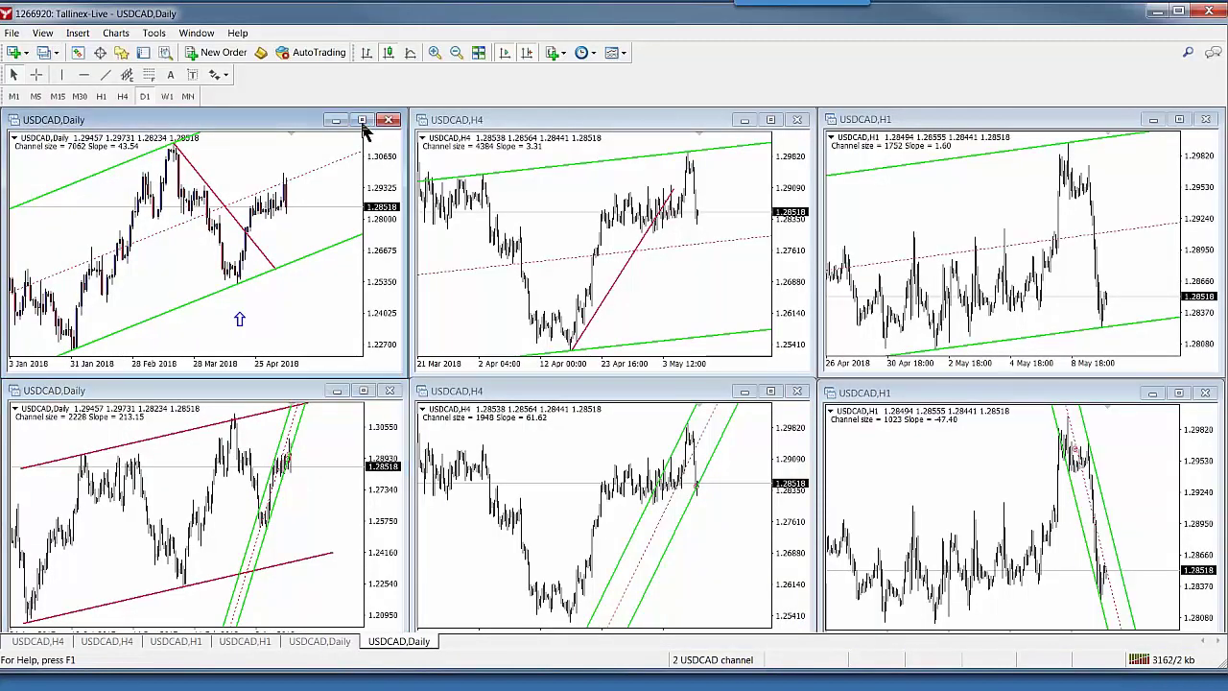
left_click(363, 121)
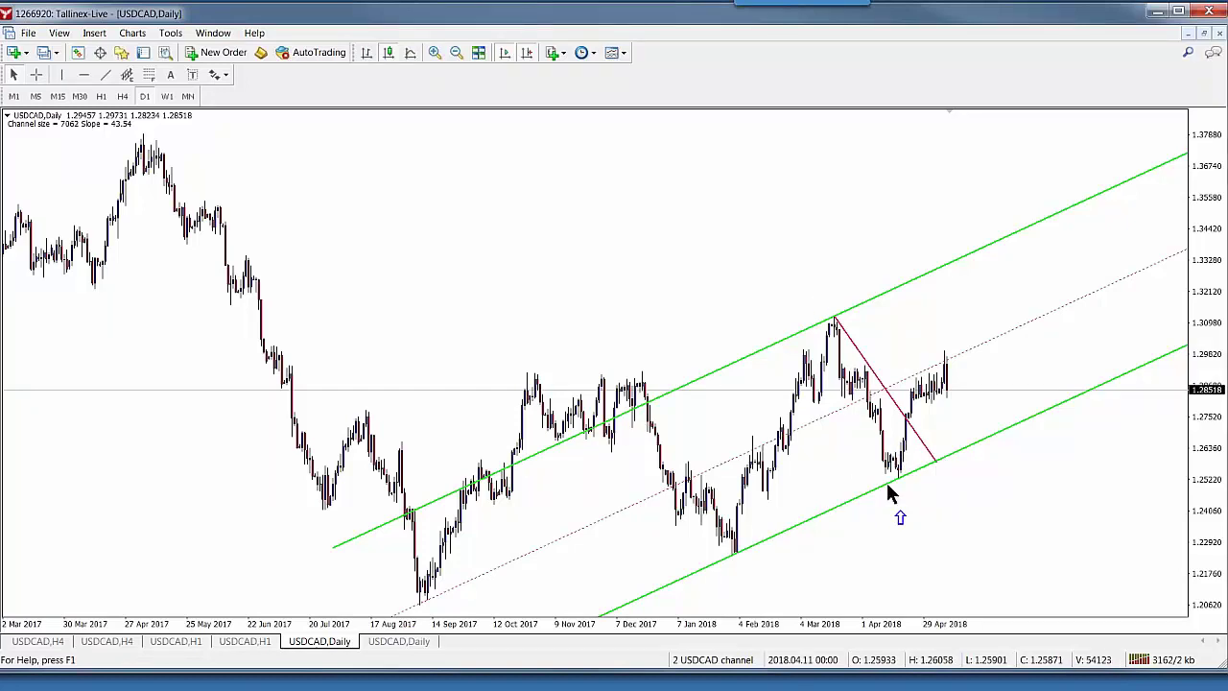
left_click_drag(1211, 228, 1211, 317)
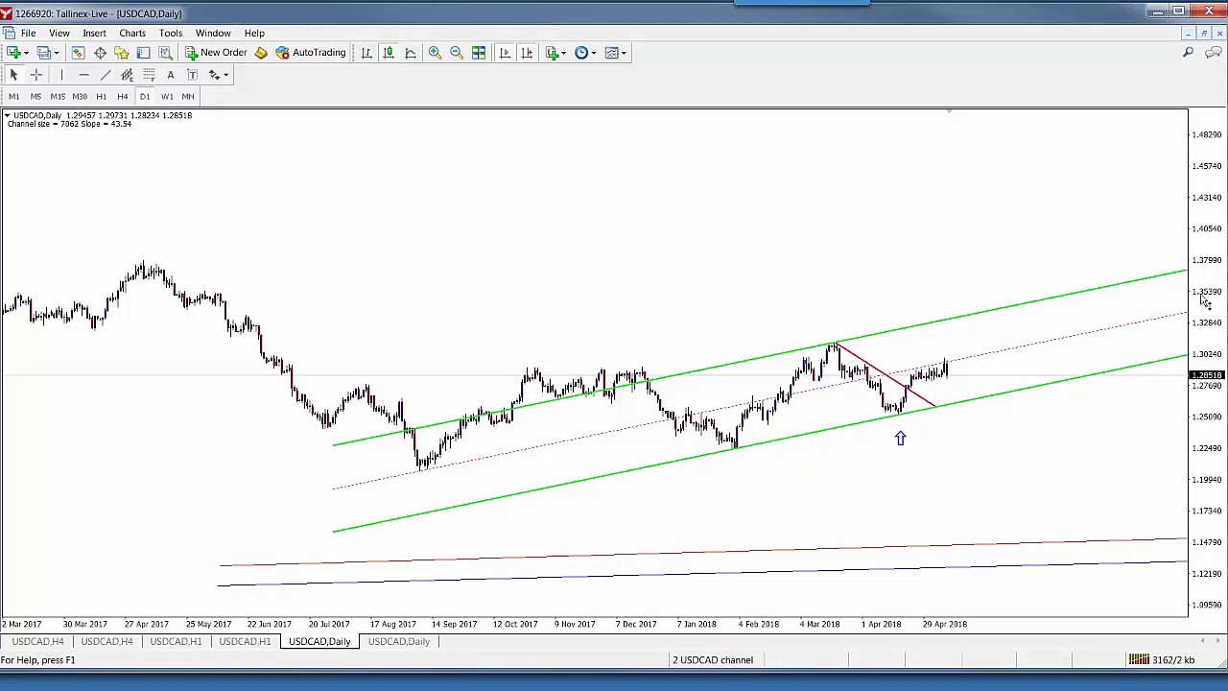
left_click_drag(1198, 252, 1200, 293)
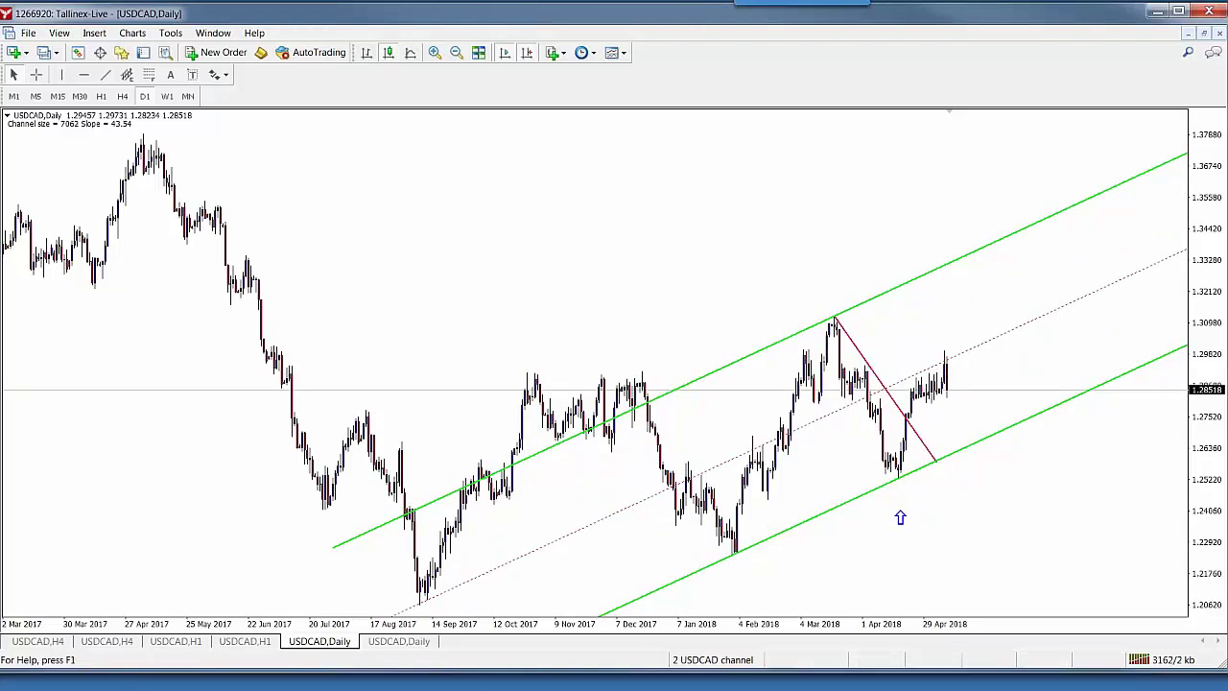
left_click(1205, 34)
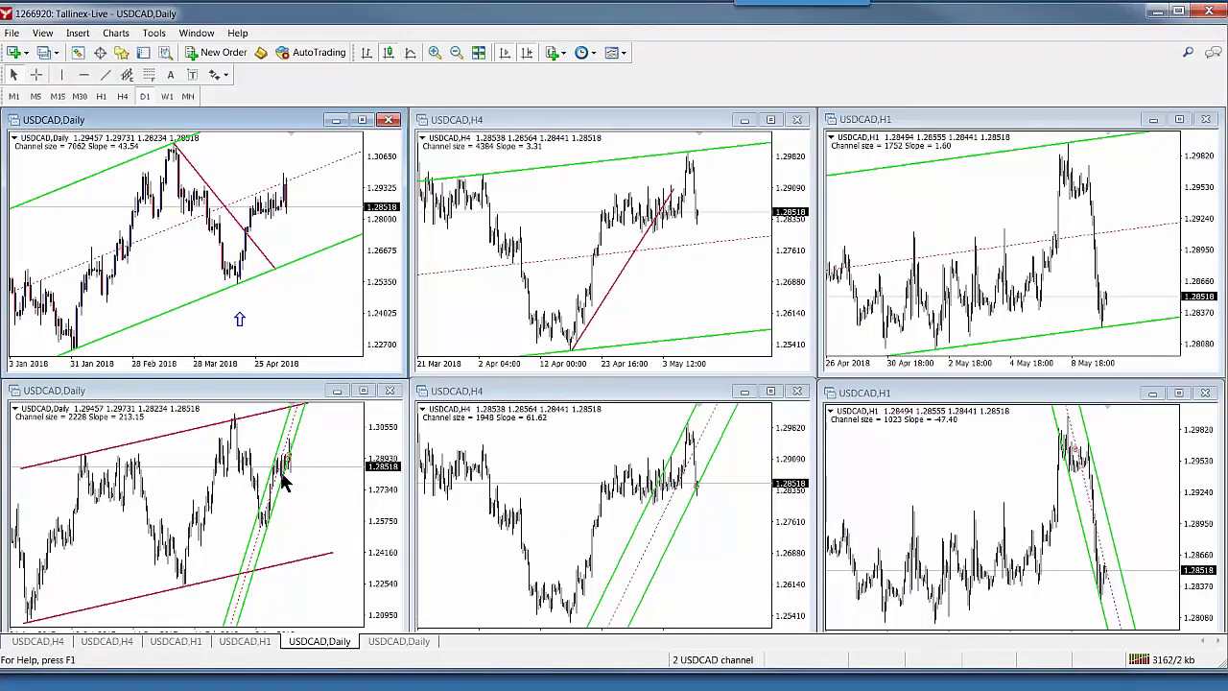
Enlarge the USDCAD H4 chart with the wide rising channel and delete its steep red trend line
left_click(773, 123)
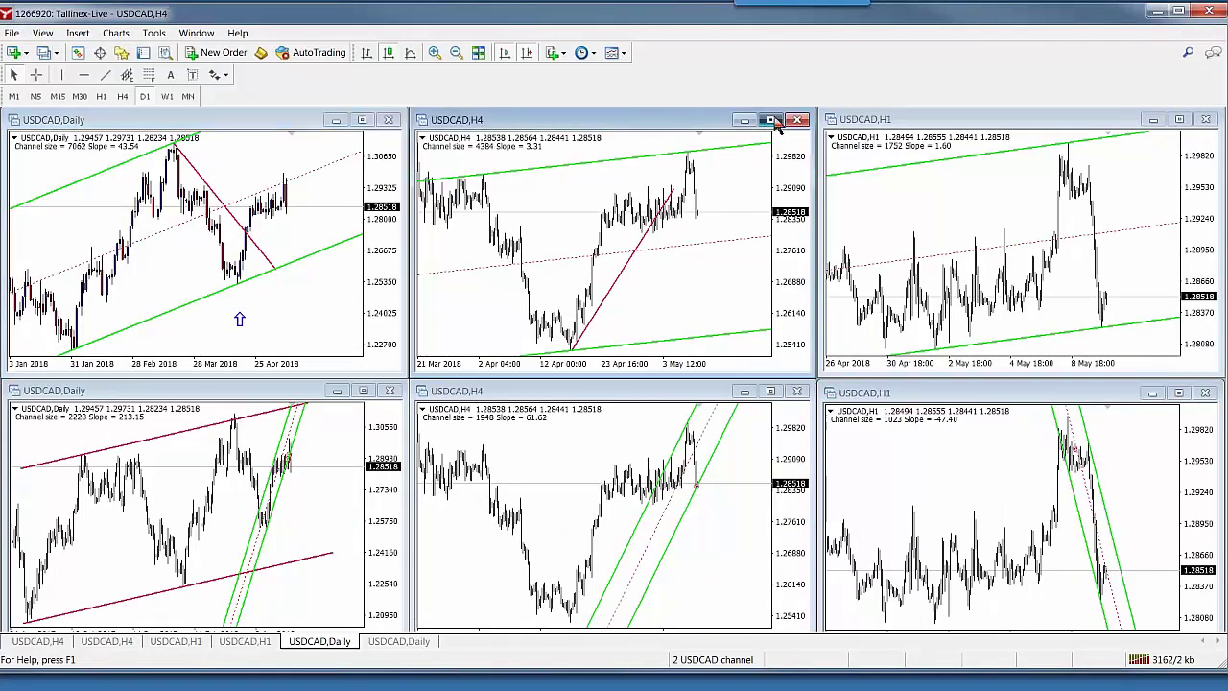
left_click(772, 120)
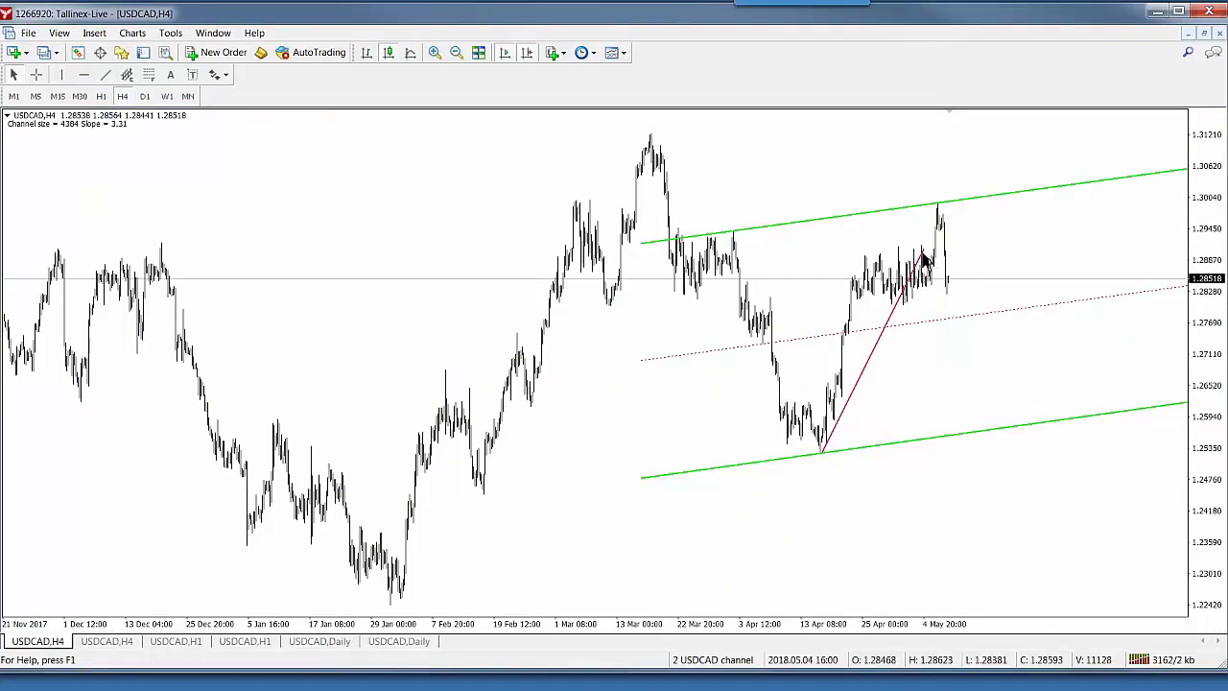
key("Delete")
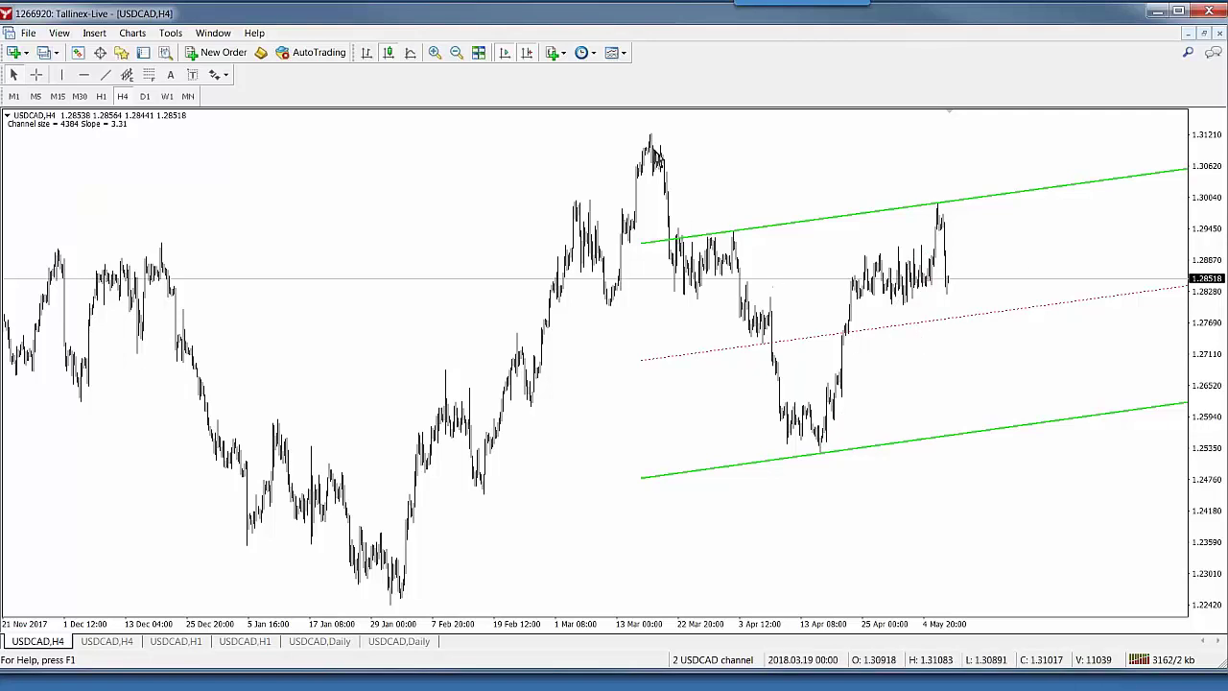
Draw a red falling trend line across the March and May USDCAD H4 highs and place a parallel copy through the April low
left_click(106, 74)
left_click_drag(645, 132, 1179, 261)
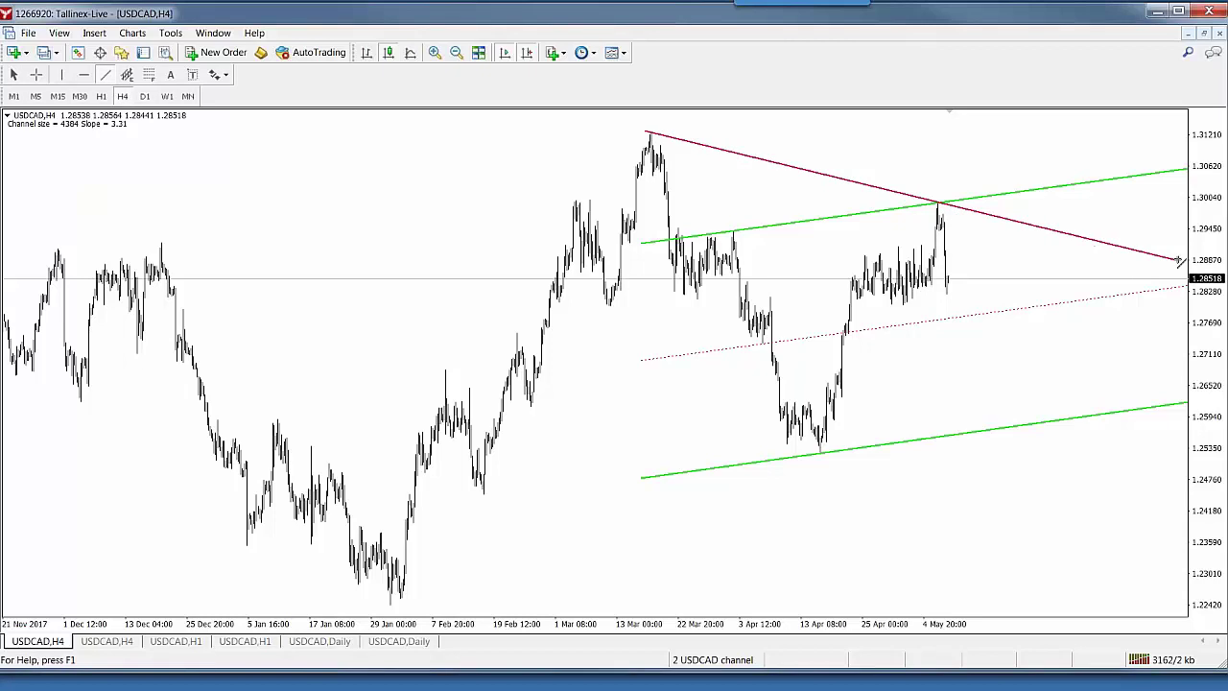
left_click_drag(910, 199, 902, 458)
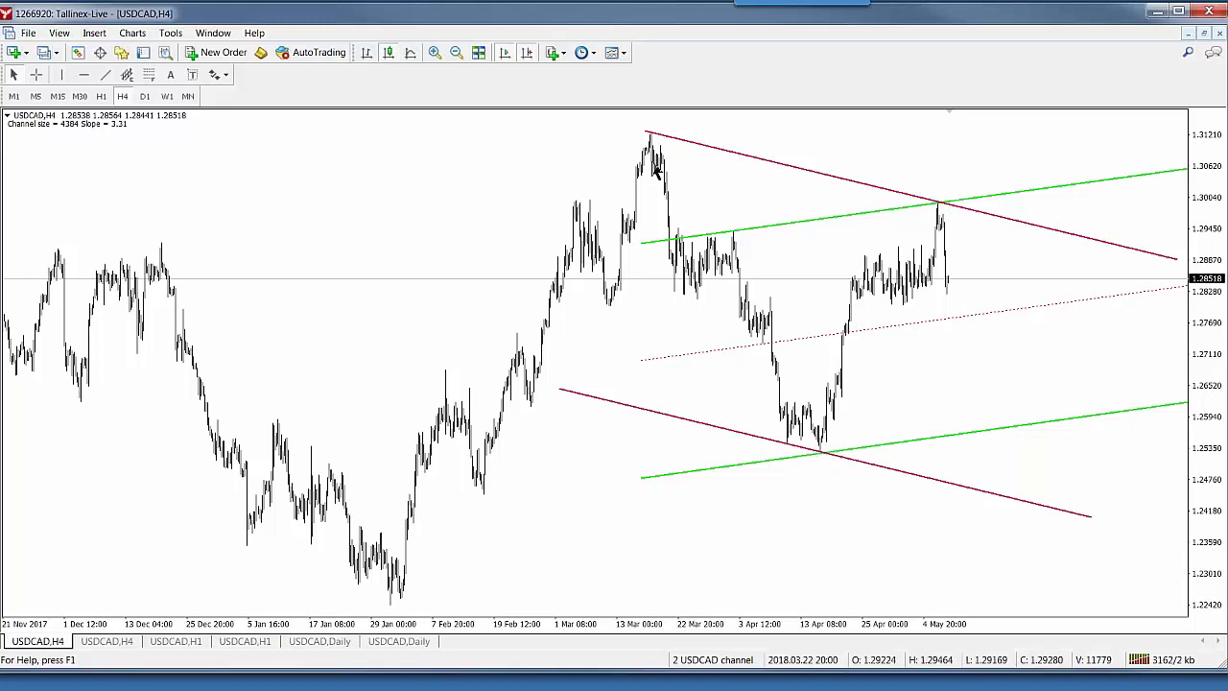
left_click(1206, 34)
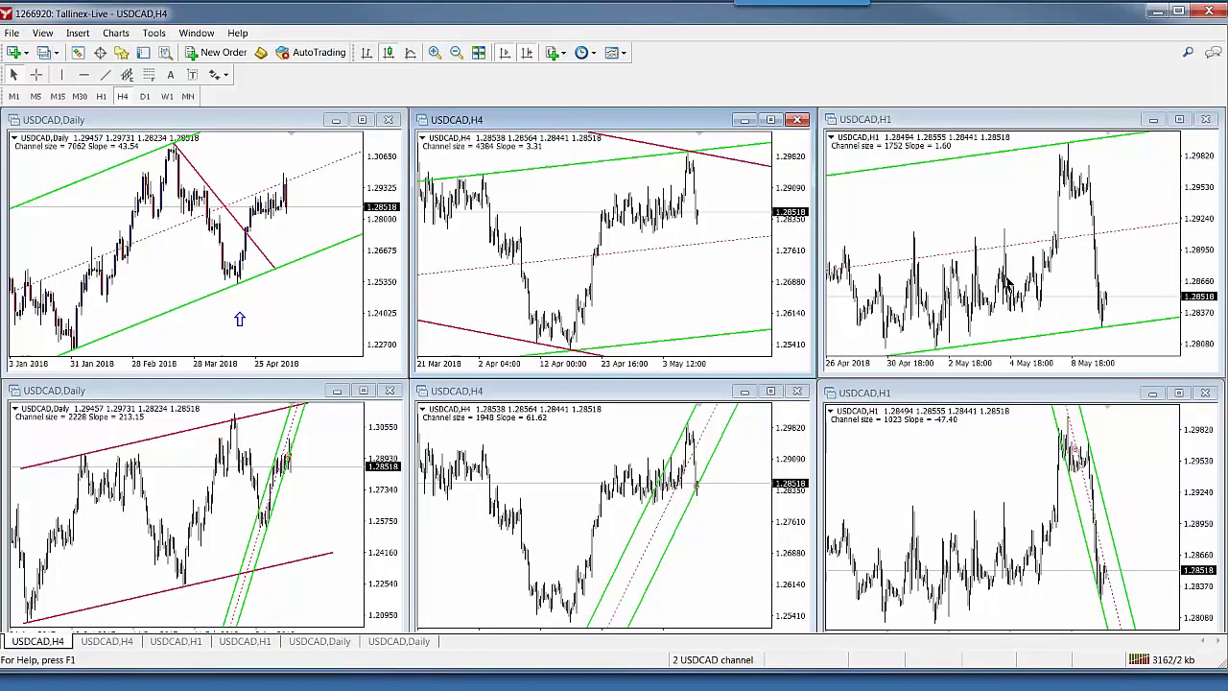
Examine the wide rising channel on the USDCAD H1 chart with a compressed price scale and in an enlarged view
left_click(1200, 183)
left_click_drag(1200, 182, 1186, 152)
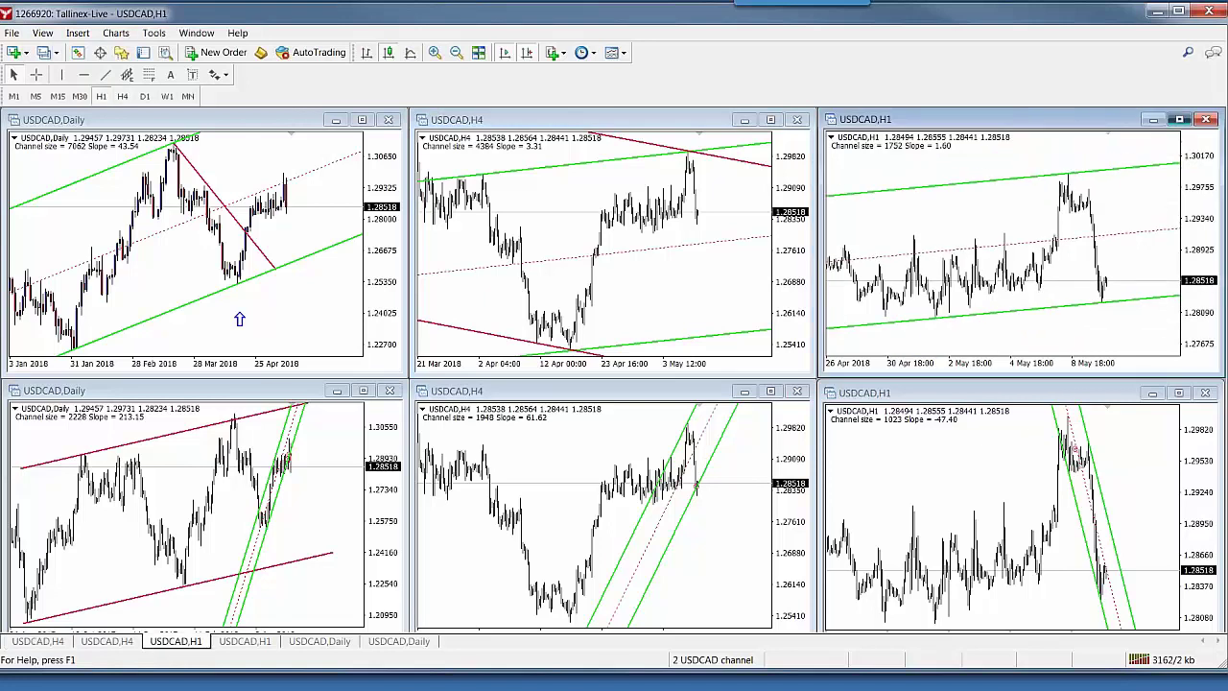
left_click(1180, 119)
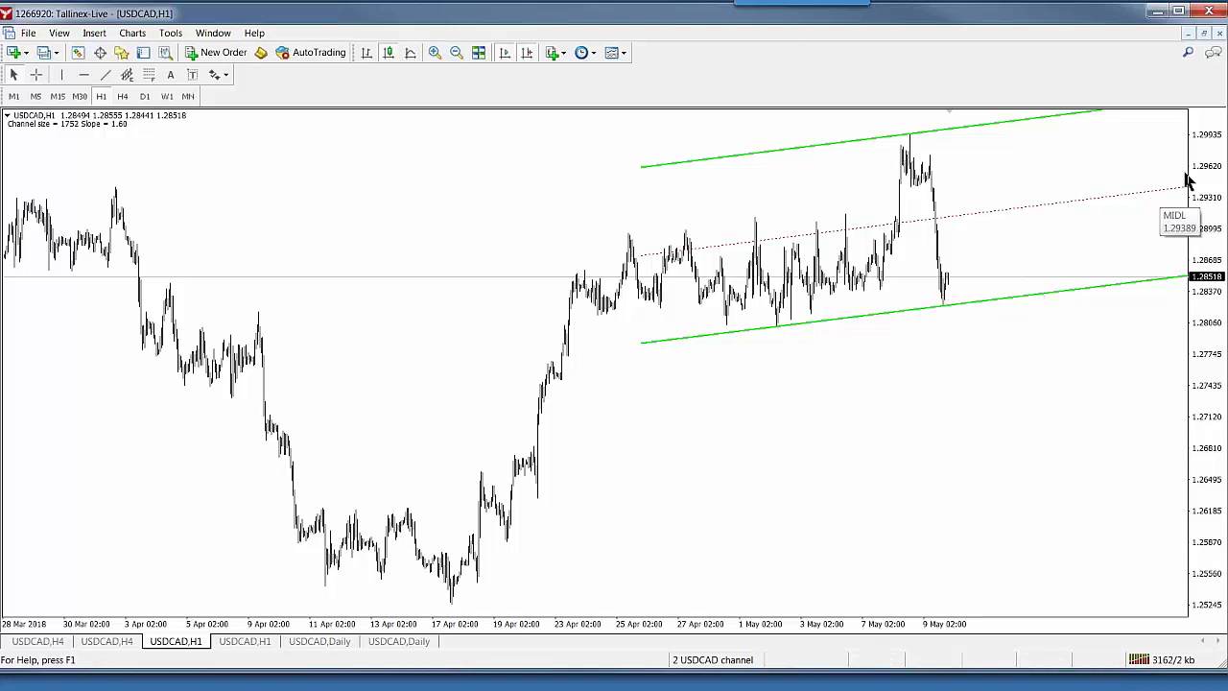
left_click(1204, 33)
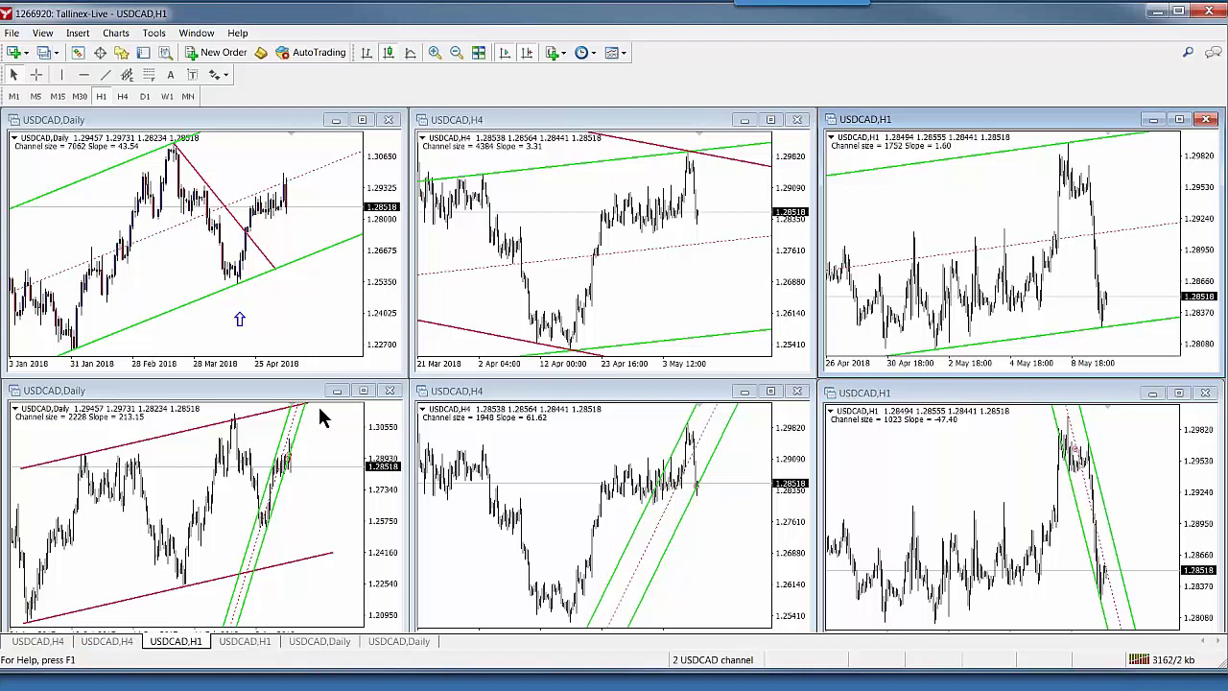
Load the 2 USDCHF Channel profile in the six-chart layout and measure the daily rally between the recent high and the February low
left_click(46, 54)
left_click(85, 348)
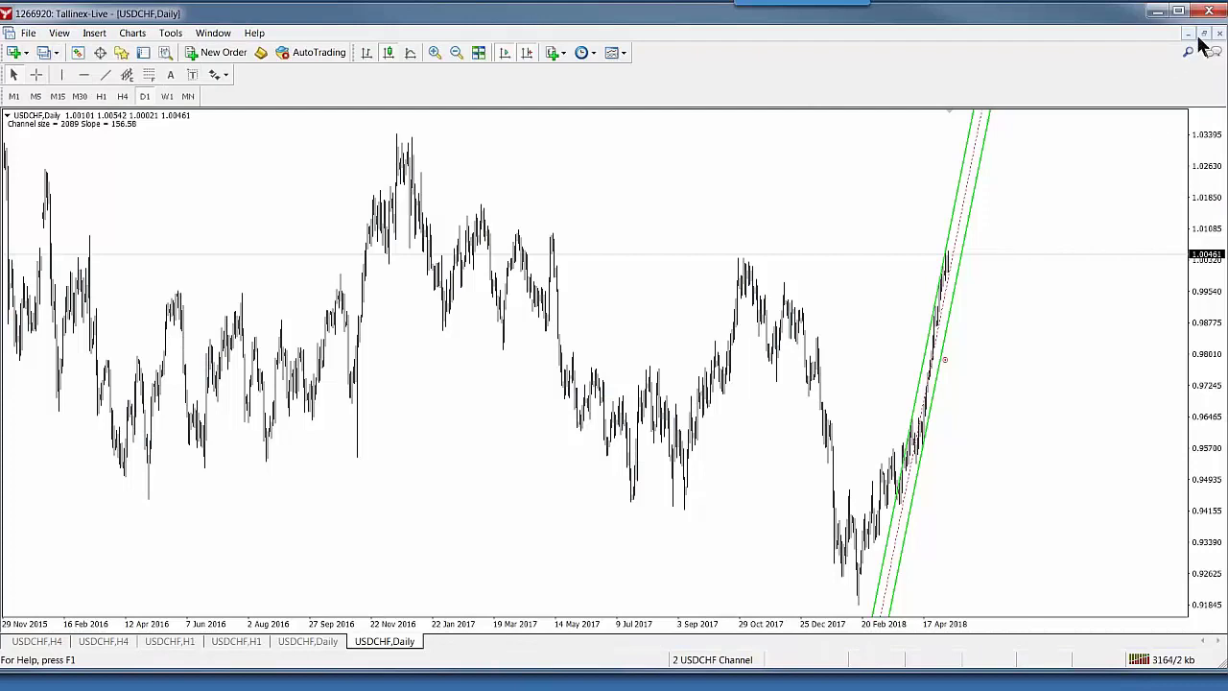
left_click(1205, 35)
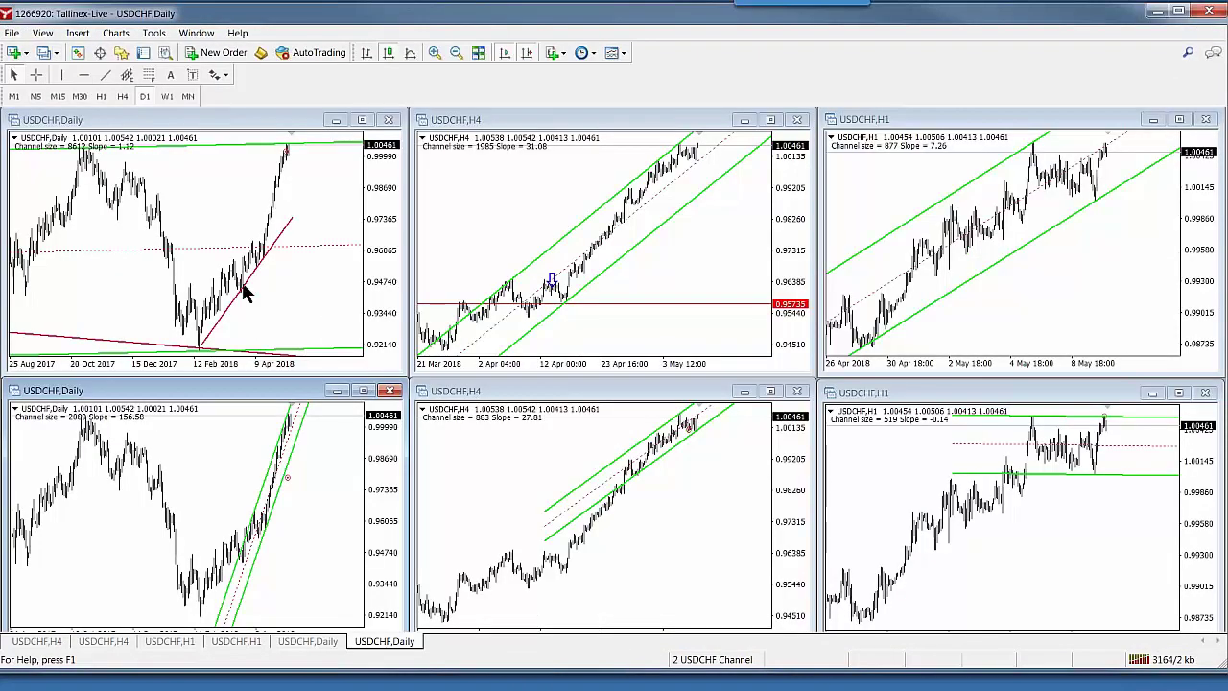
middle_click(288, 146)
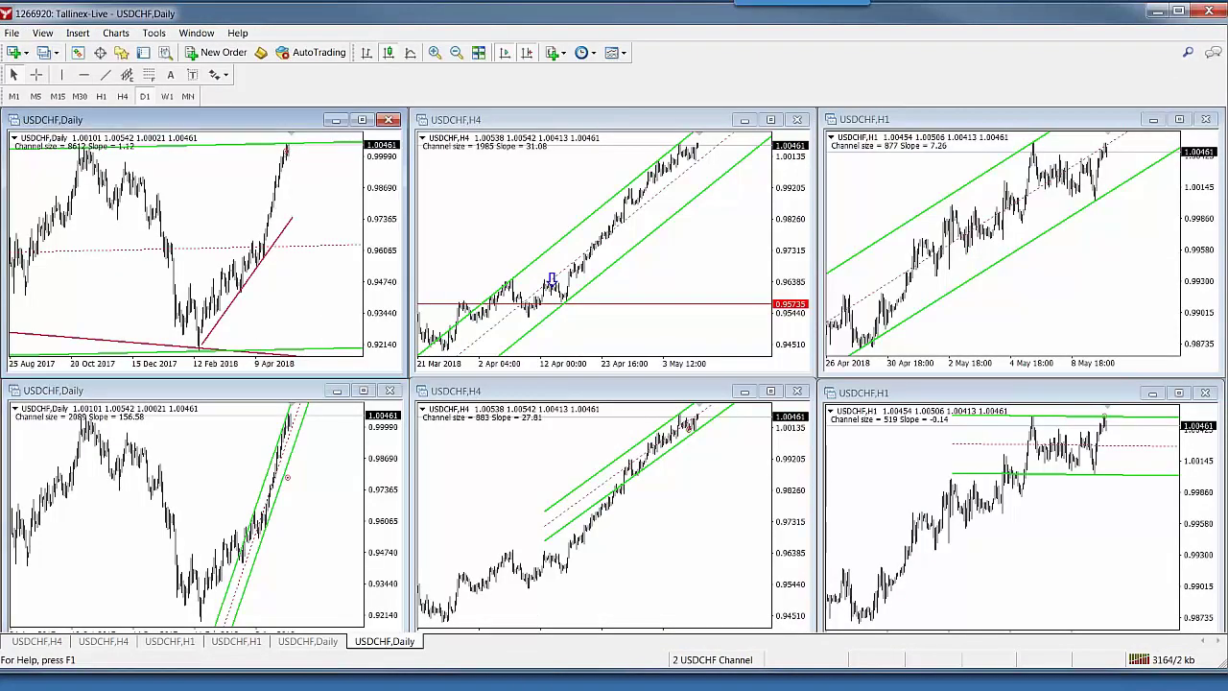
left_click_drag(286, 146, 197, 348)
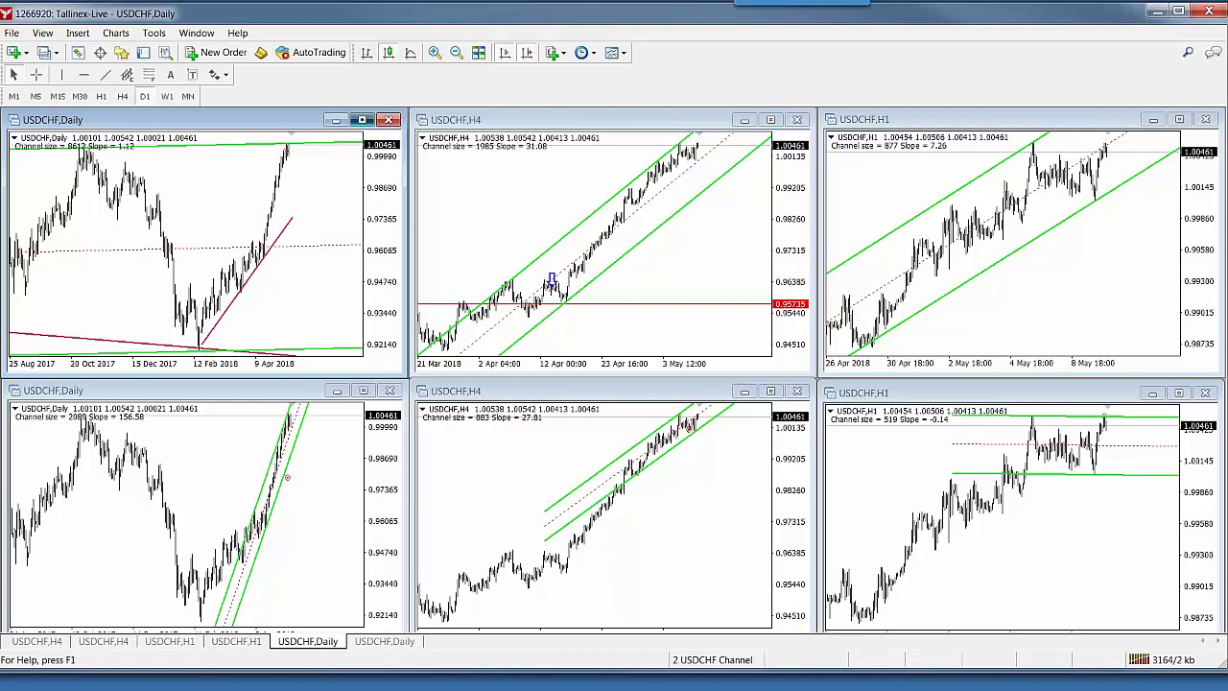
Compress the price scale of the USDCHF daily chart with the red trend lines, keeping the six-chart layout
left_click(363, 119)
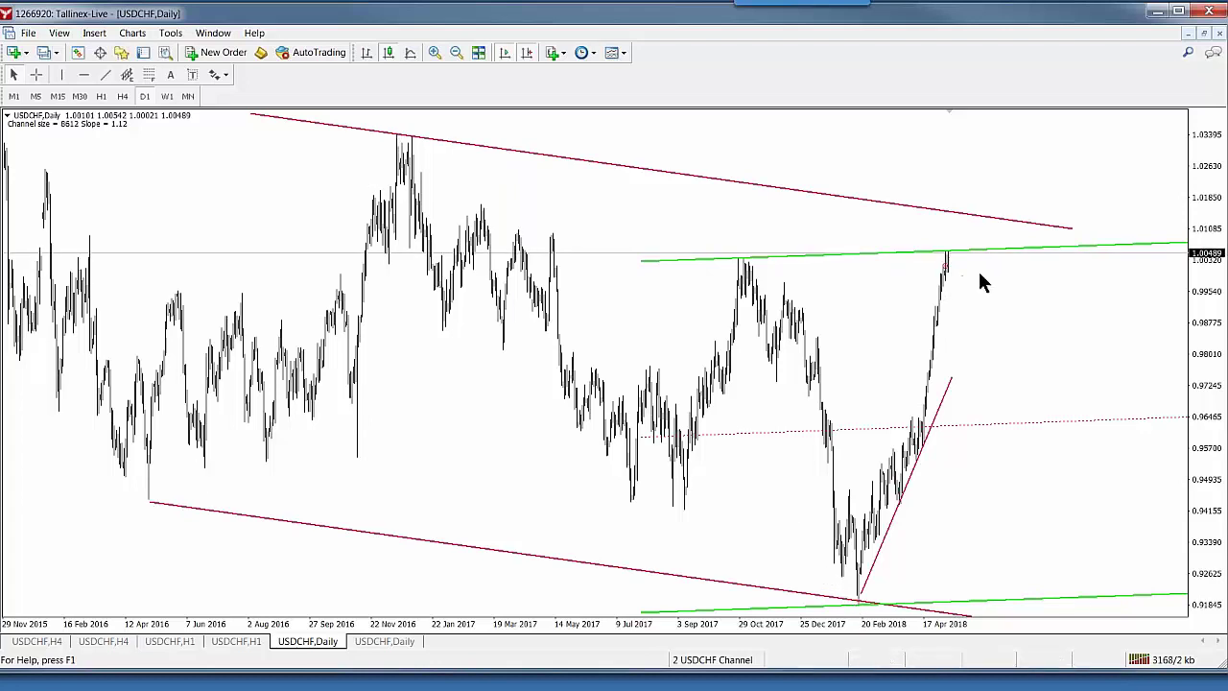
left_click_drag(1212, 168, 1046, 172)
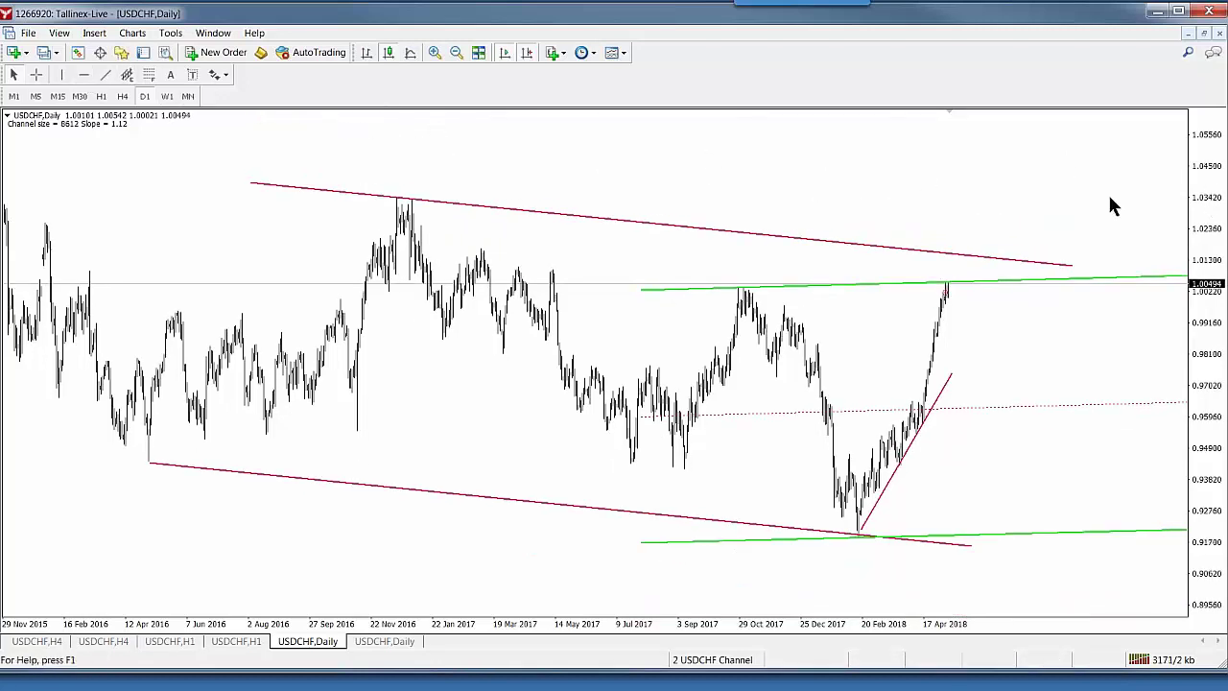
left_click(1205, 35)
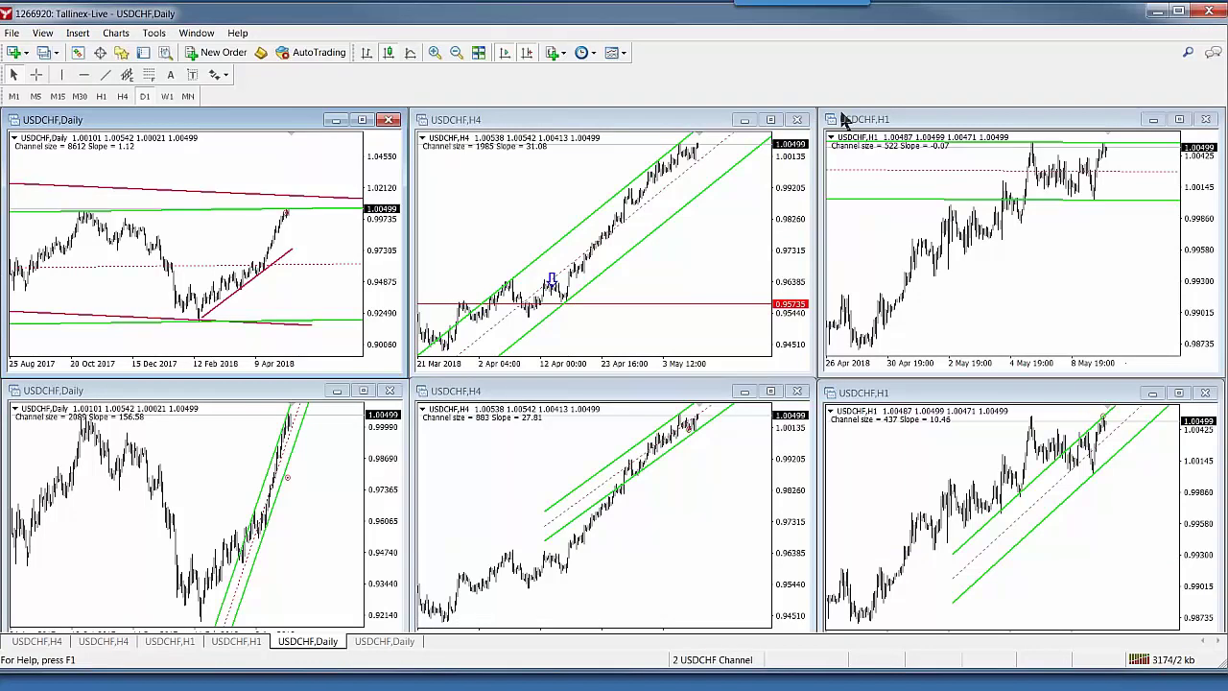
Draw horizontal lines at 1.01335, 1.03509 and 0.98791 on the enlarged USDCHF daily chart
left_click(362, 120)
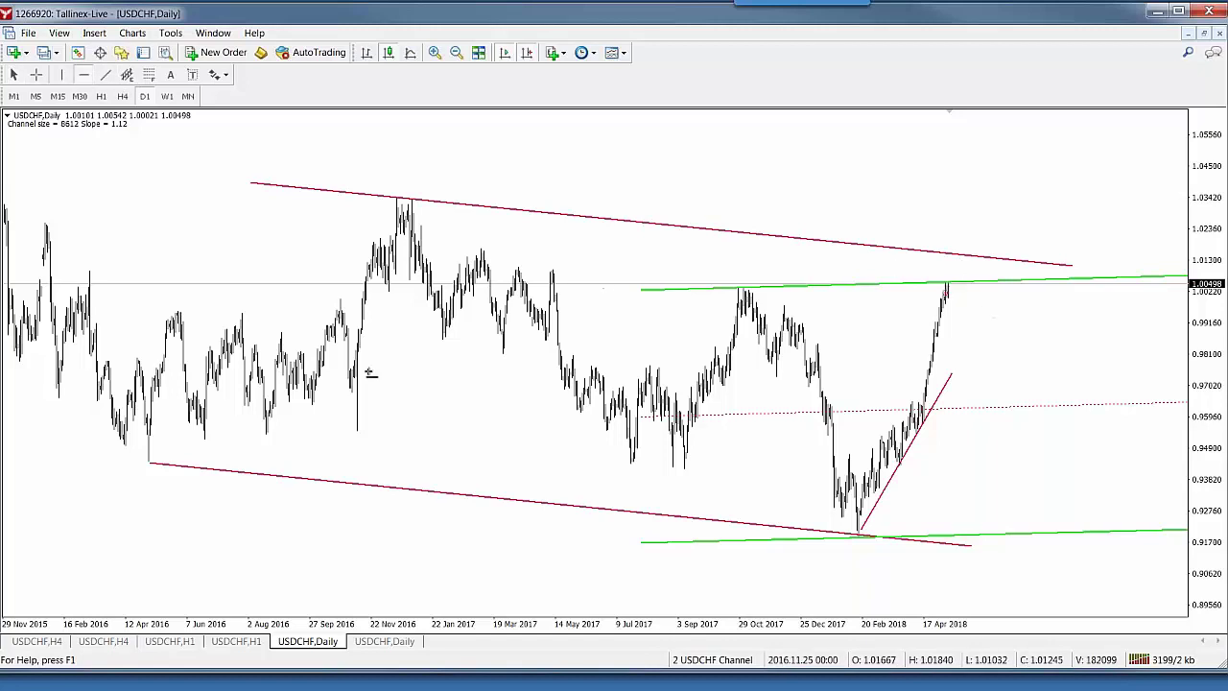
left_click(971, 259)
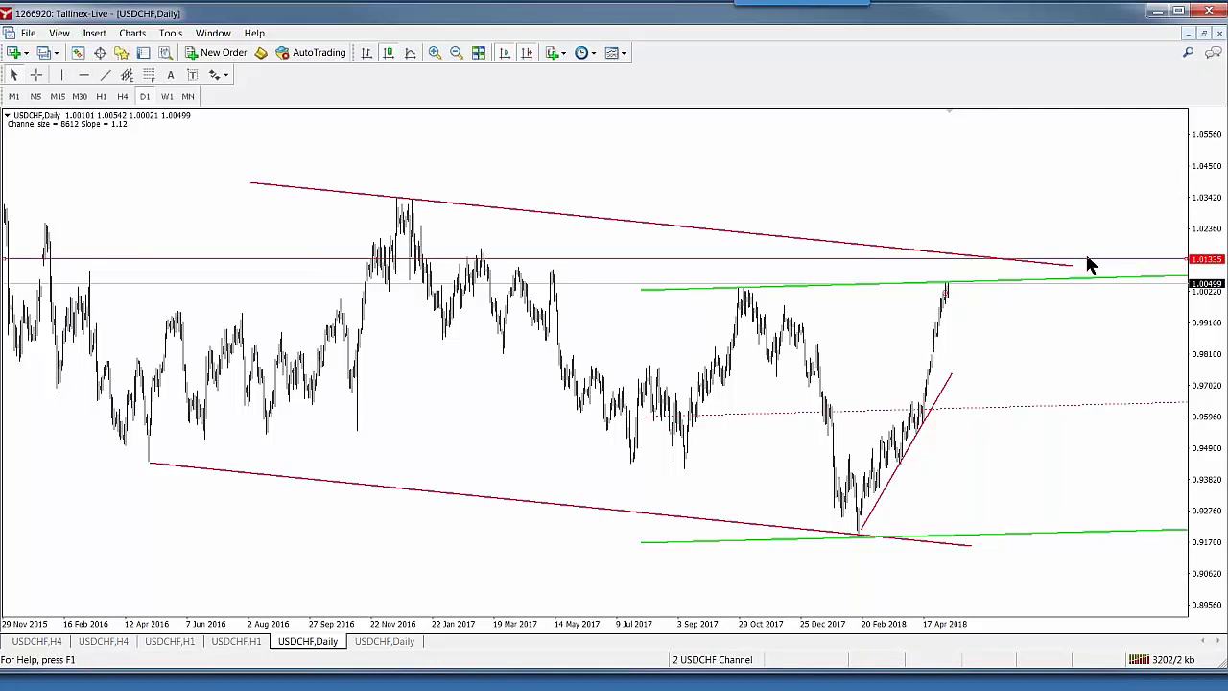
left_click_drag(1089, 261, 1105, 314)
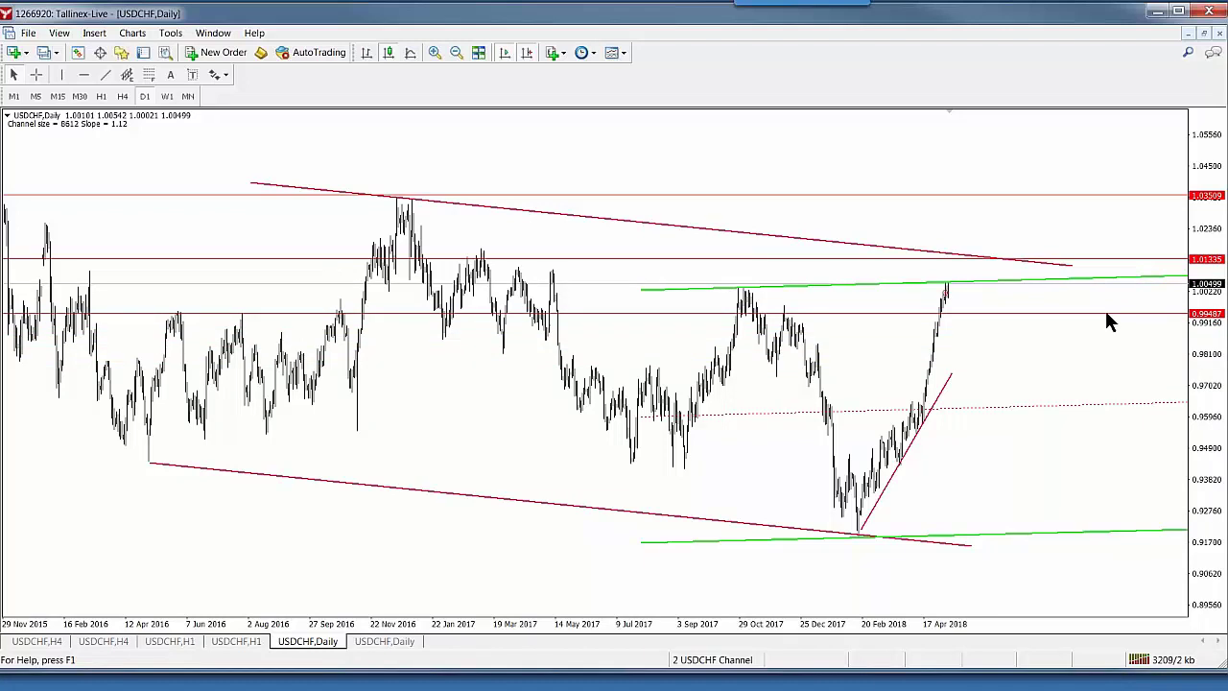
left_click_drag(1106, 315, 1120, 334)
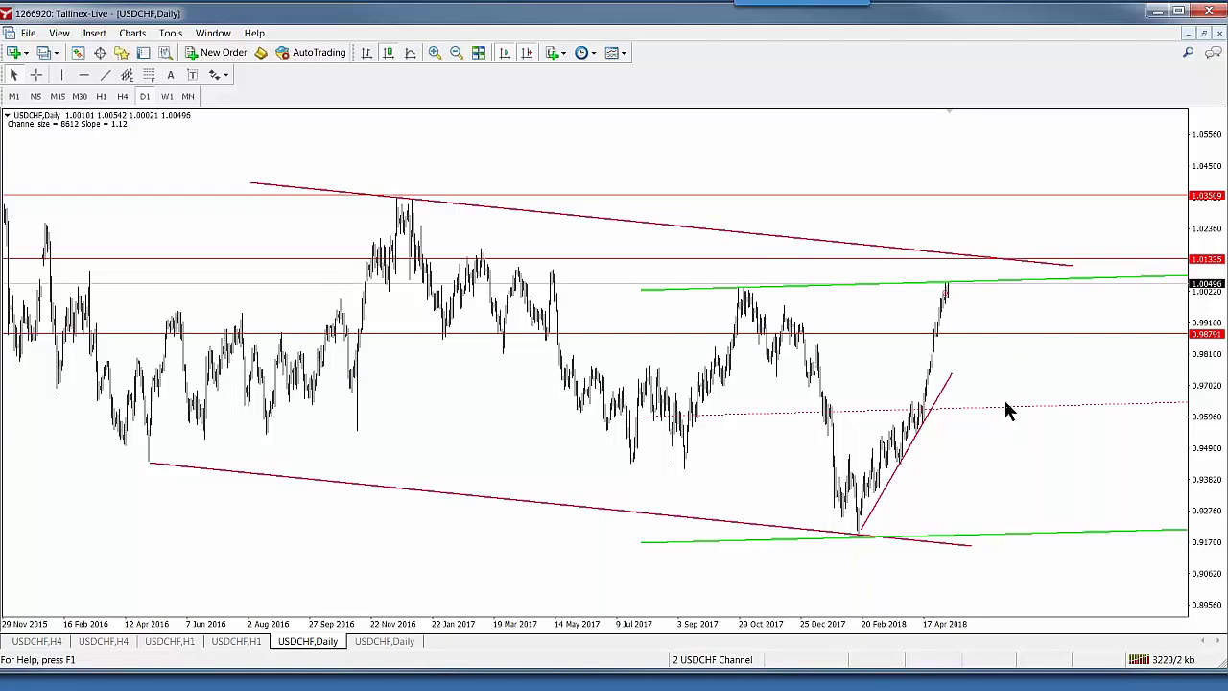
Measure the pip distances from the highest horizontal line to the middle one and from the middle one to the lowest
middle_click(1040, 195)
left_click_drag(1041, 194, 1034, 261)
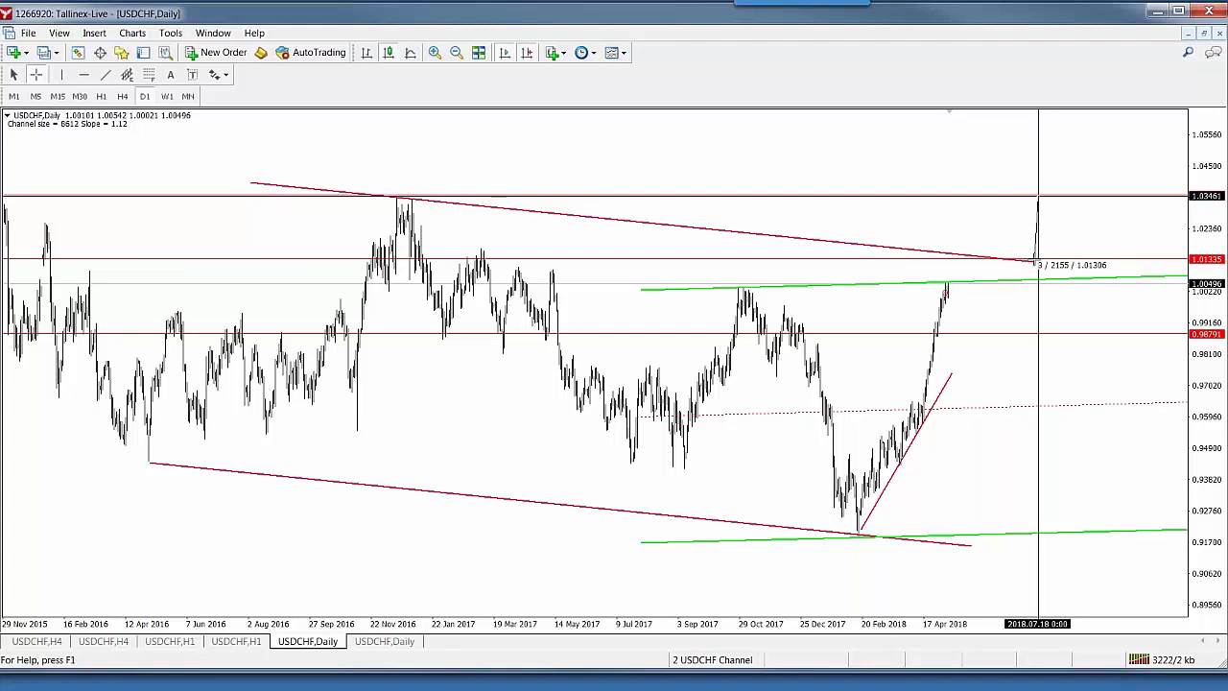
middle_click(1035, 261)
left_click_drag(1033, 259, 1033, 338)
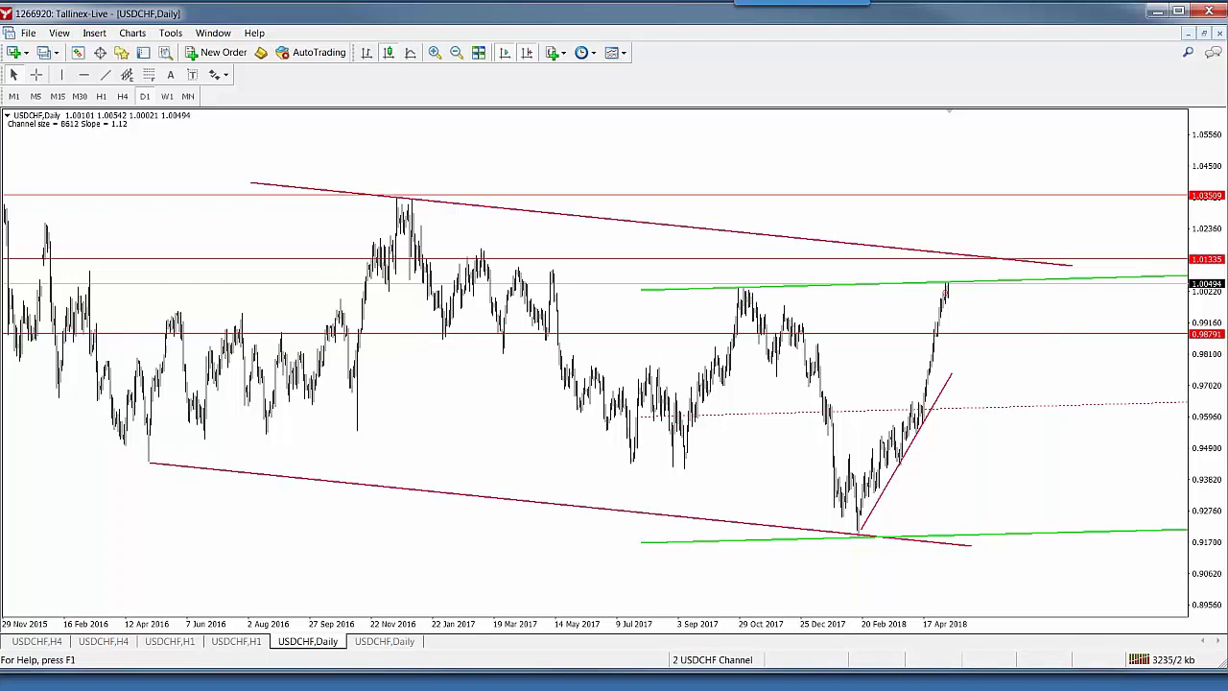
Move the lowest horizontal line to 0.98943 and measure again the distance between the upper two lines
left_click_drag(1038, 334, 1037, 330)
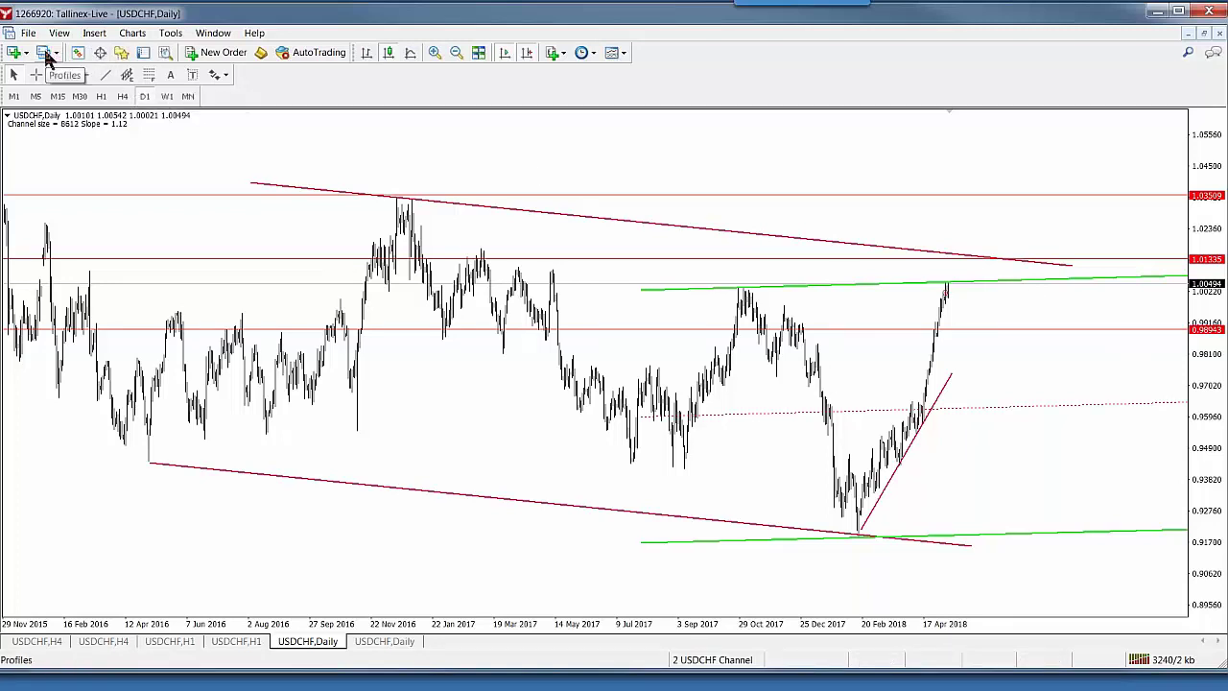
middle_click(1025, 195)
left_click_drag(1025, 195, 1023, 263)
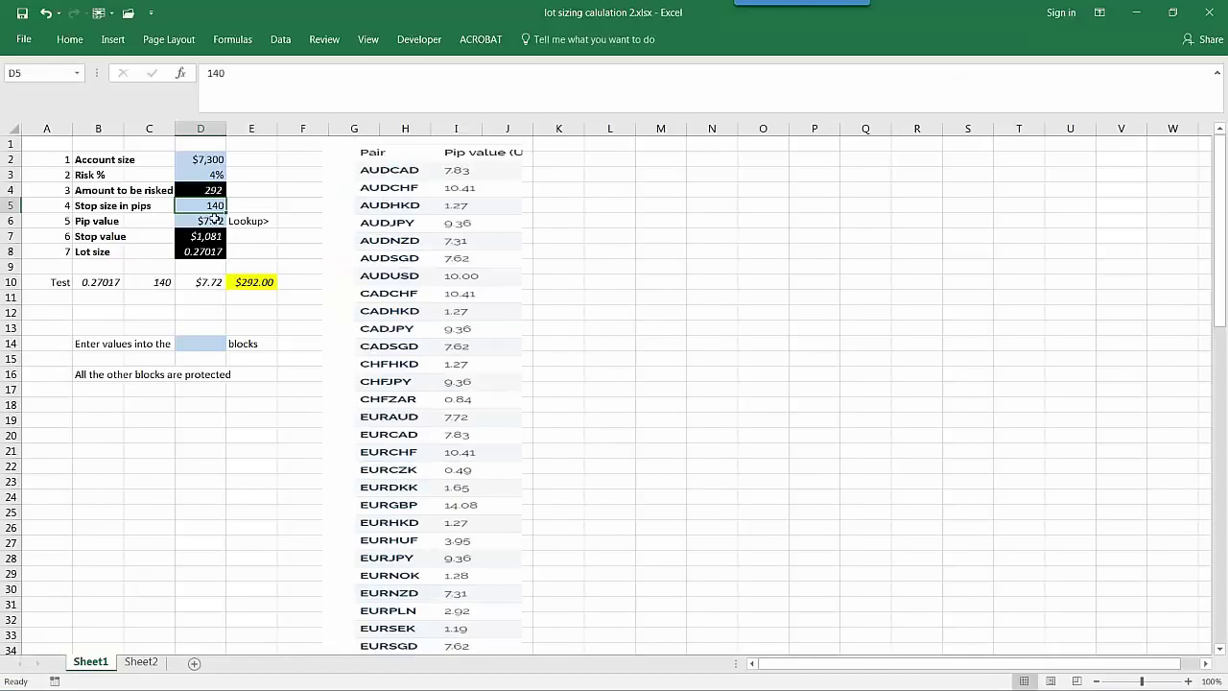
In the Excel lot sizing workbook, look up the USDCHF pip value and set the Pip value to 10.41
left_click(208, 220)
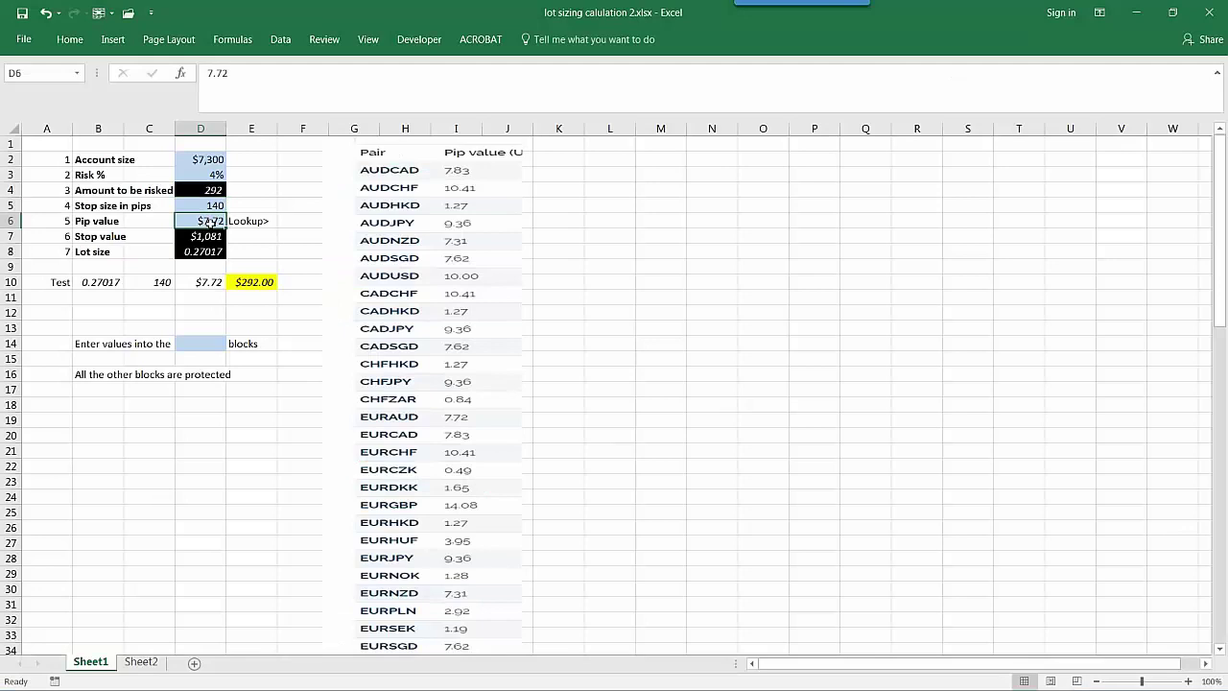
left_click(1222, 624)
left_click(1221, 625)
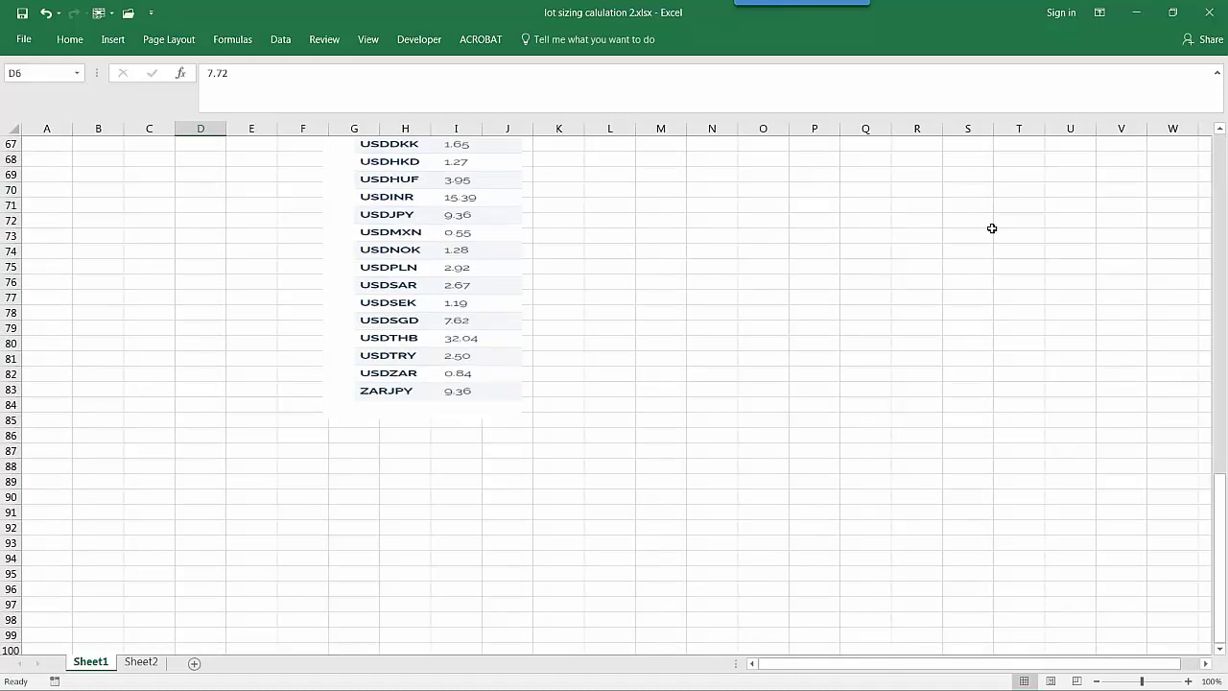
left_click(1220, 134)
left_click(1221, 135)
left_click(1221, 134)
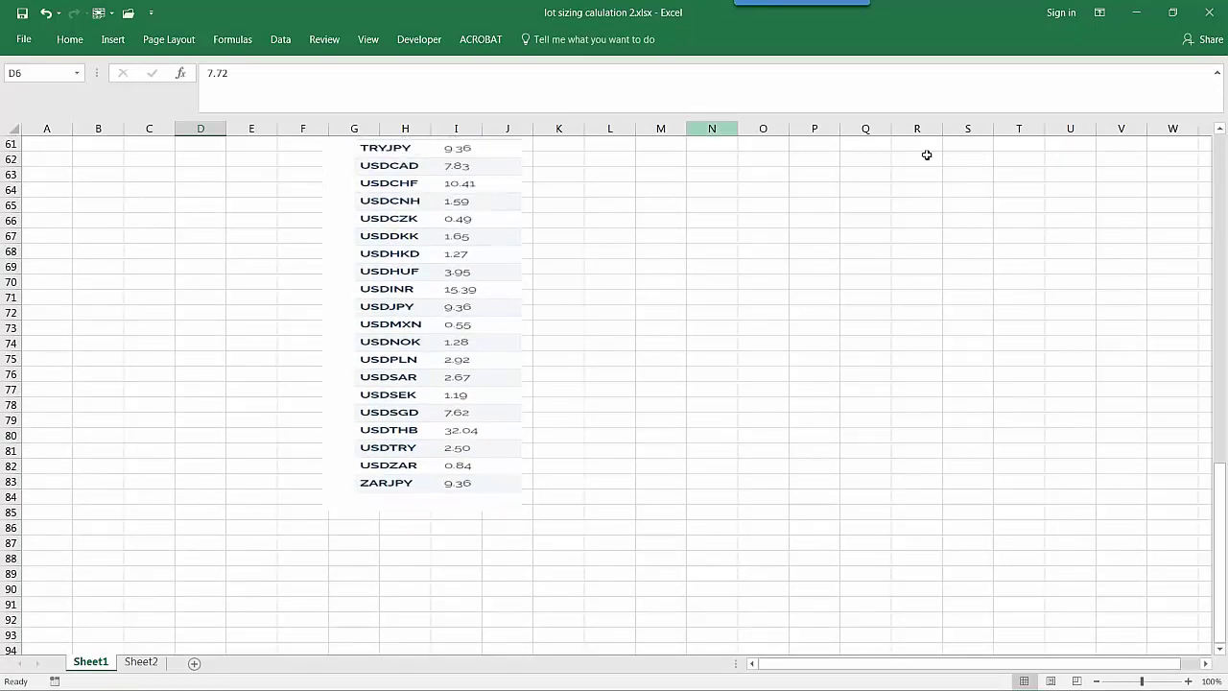
scroll(1222, 153, "up", 20)
type("10.41")
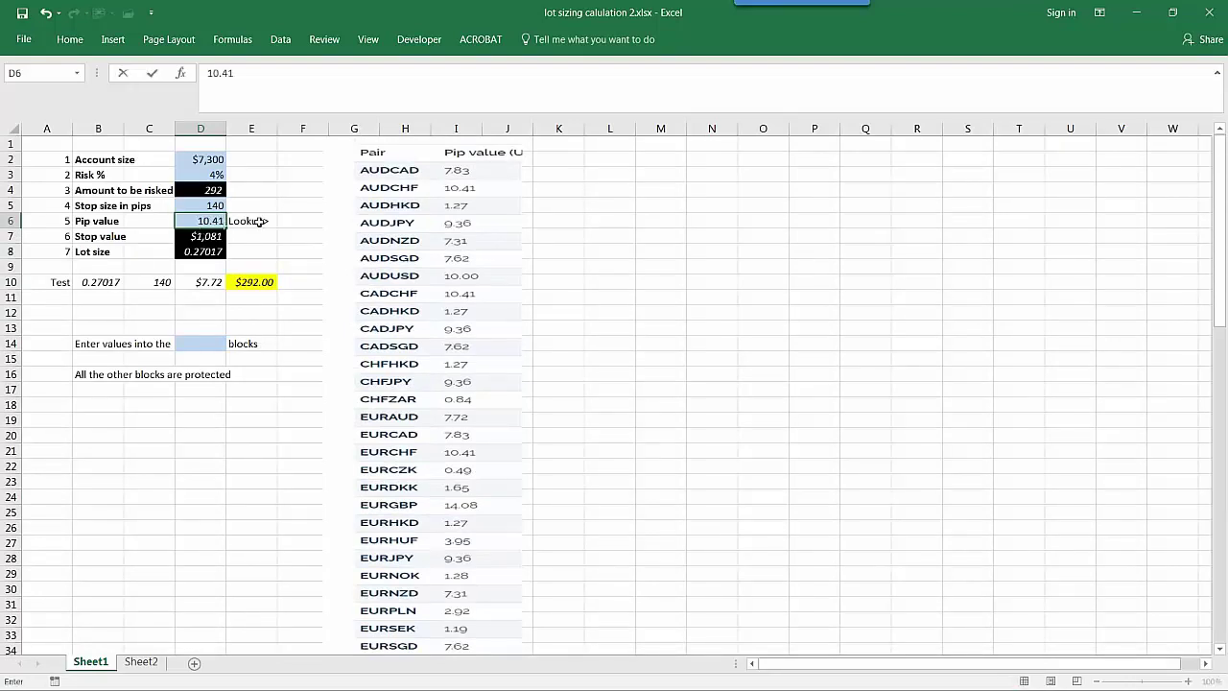
Set the Stop size in pips to 200 in the lot size calculation
left_click(217, 204)
type("200")
left_click(274, 205)
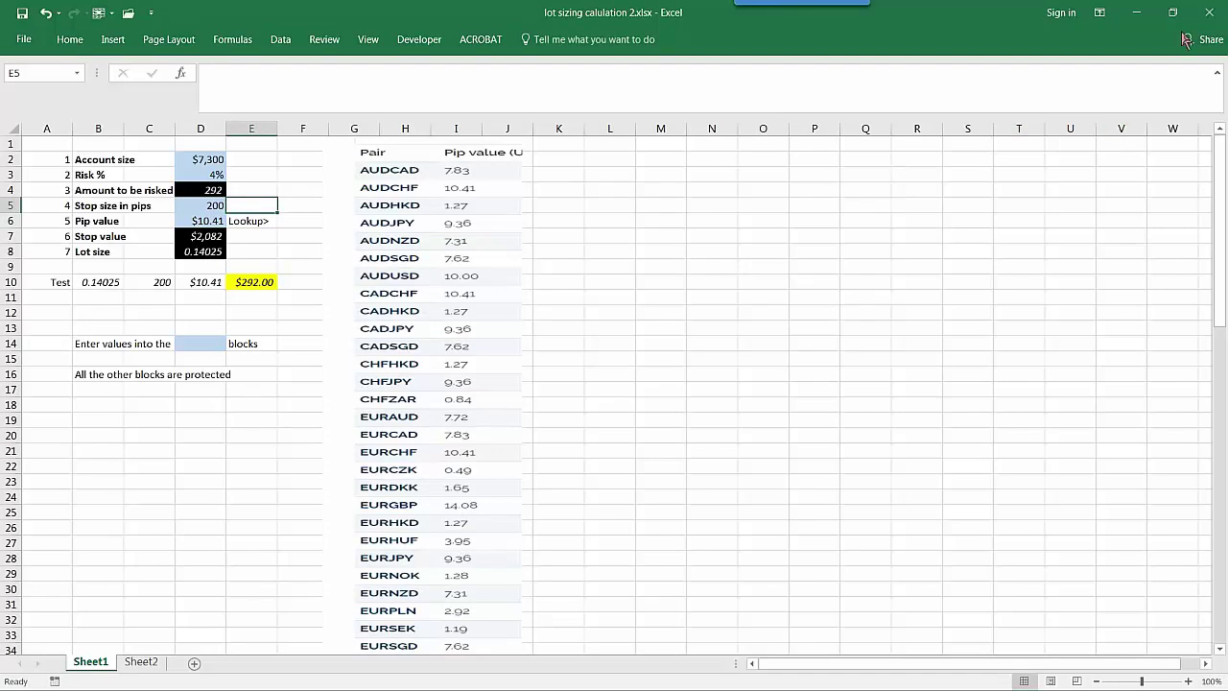
Switch back to the trading platform and start a new USDCHF order with a volume of 0.14
left_click(1137, 13)
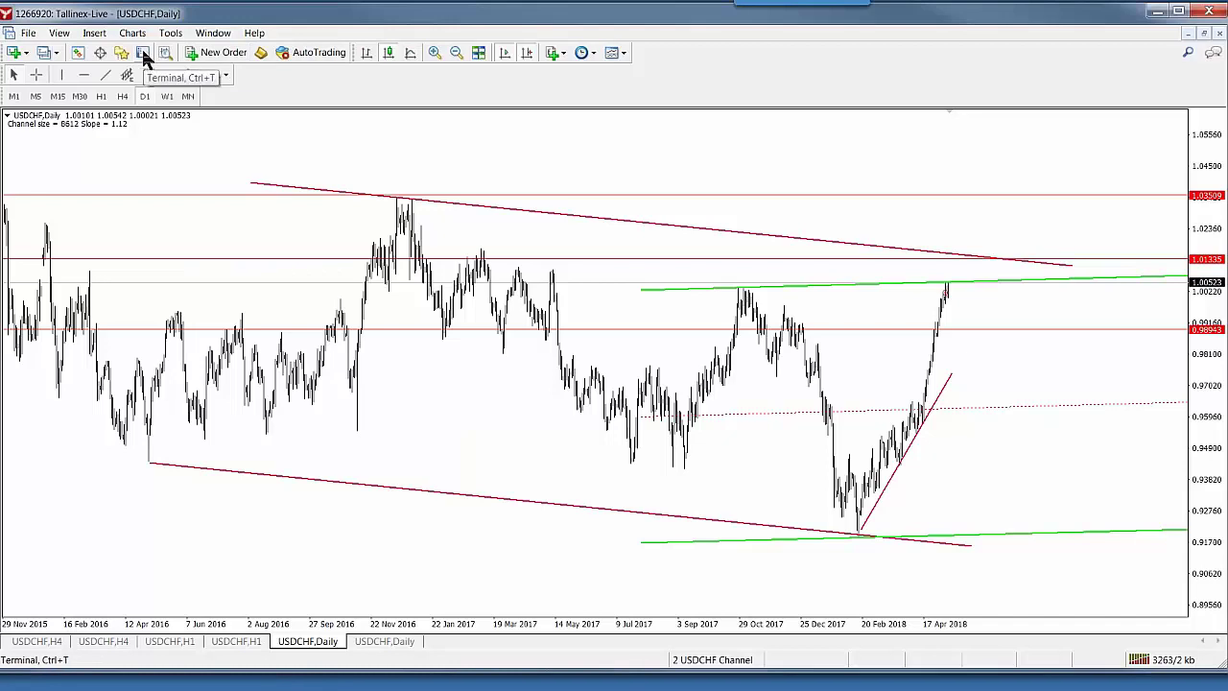
left_click(212, 54)
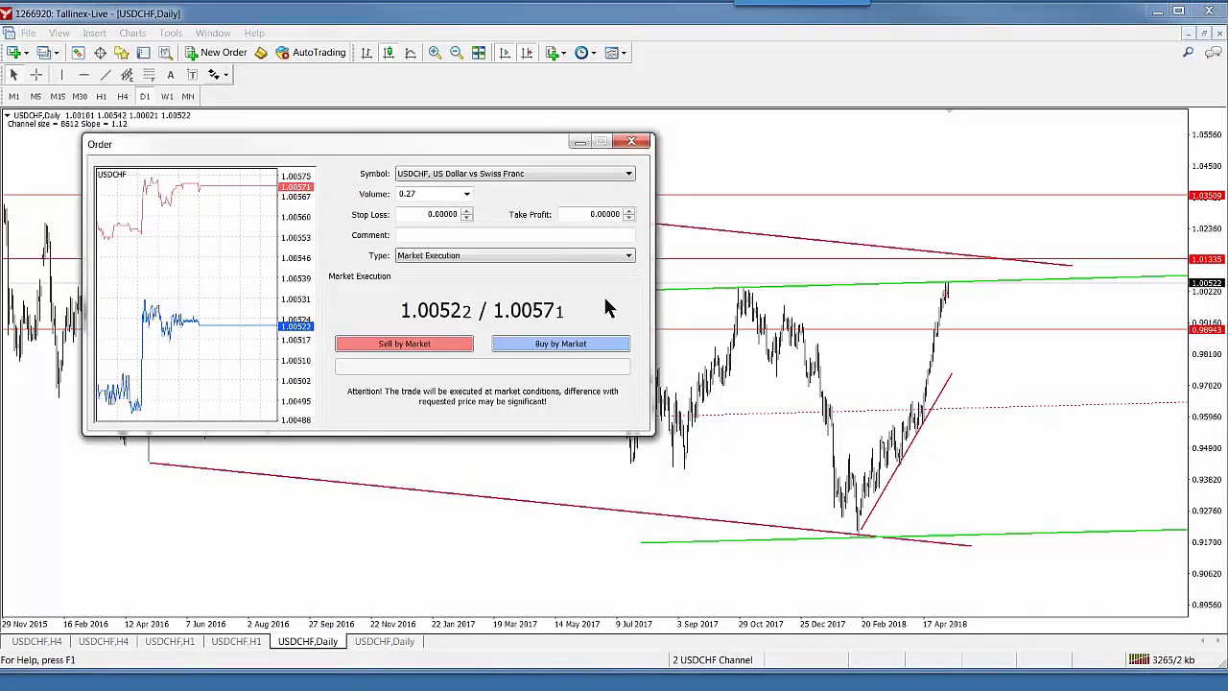
double_click(408, 193)
type("0.127")
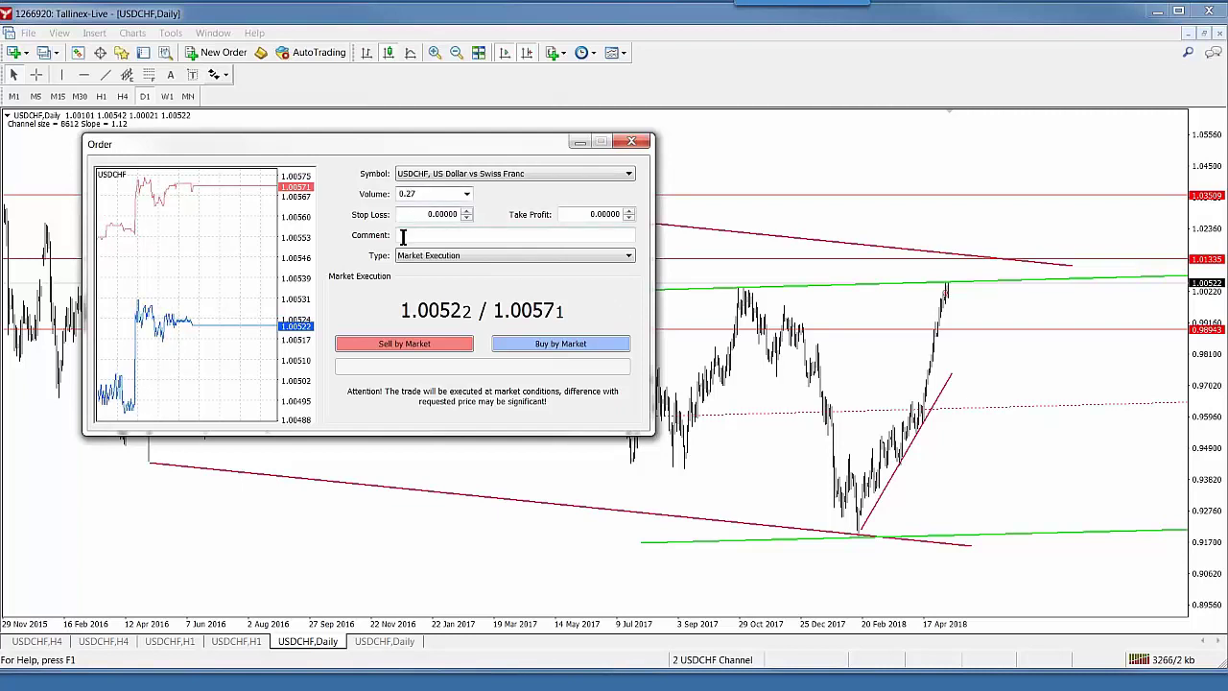
key("BackSpace")
key("BackSpace")
type("4")
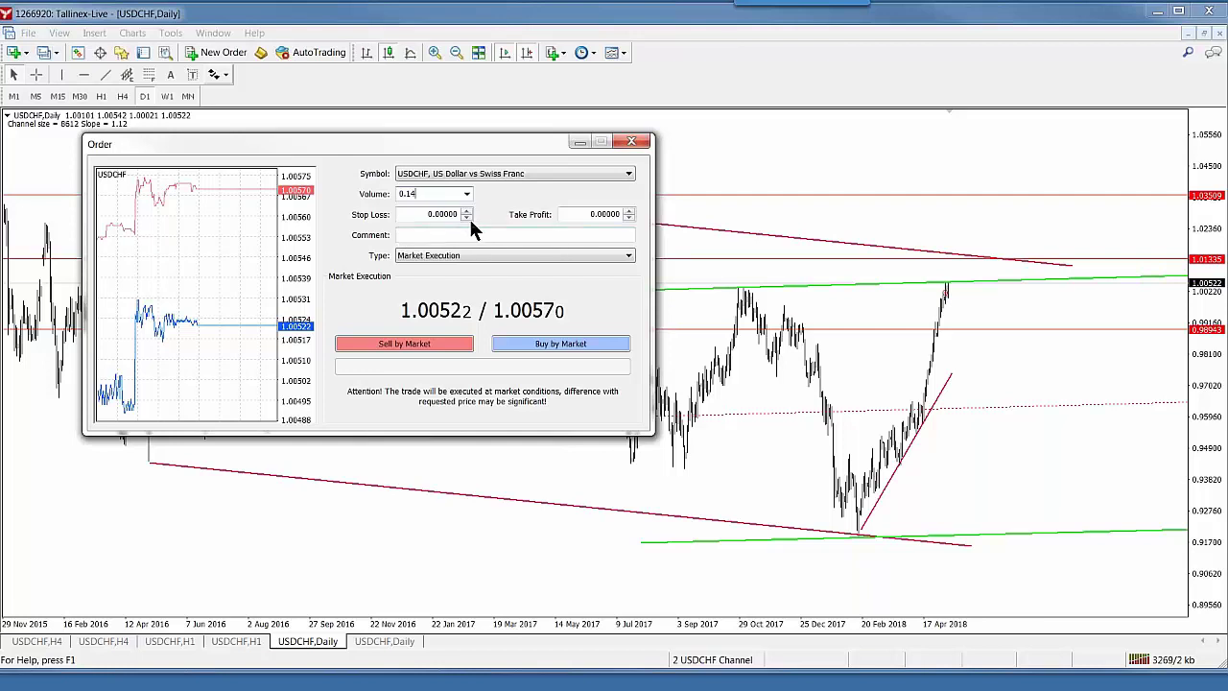
Set the USDCHF order's stop loss to 1.03500 and its take profit to 0.98900
left_click(469, 215)
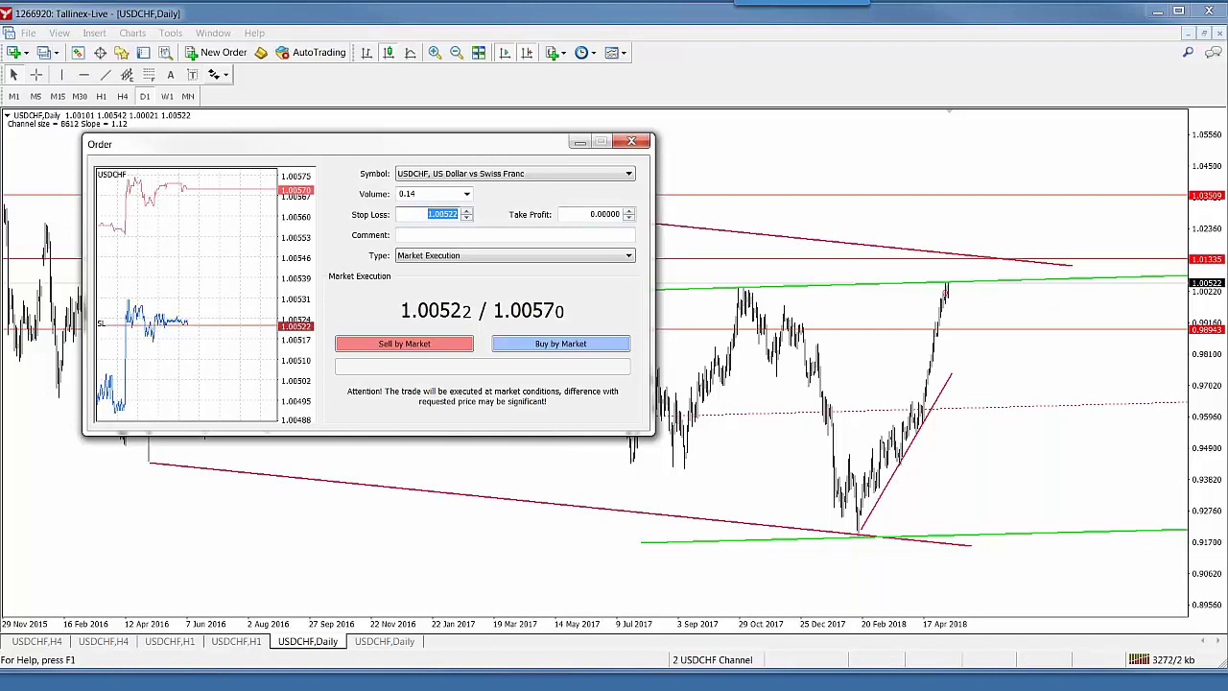
left_click(441, 214)
type("3500")
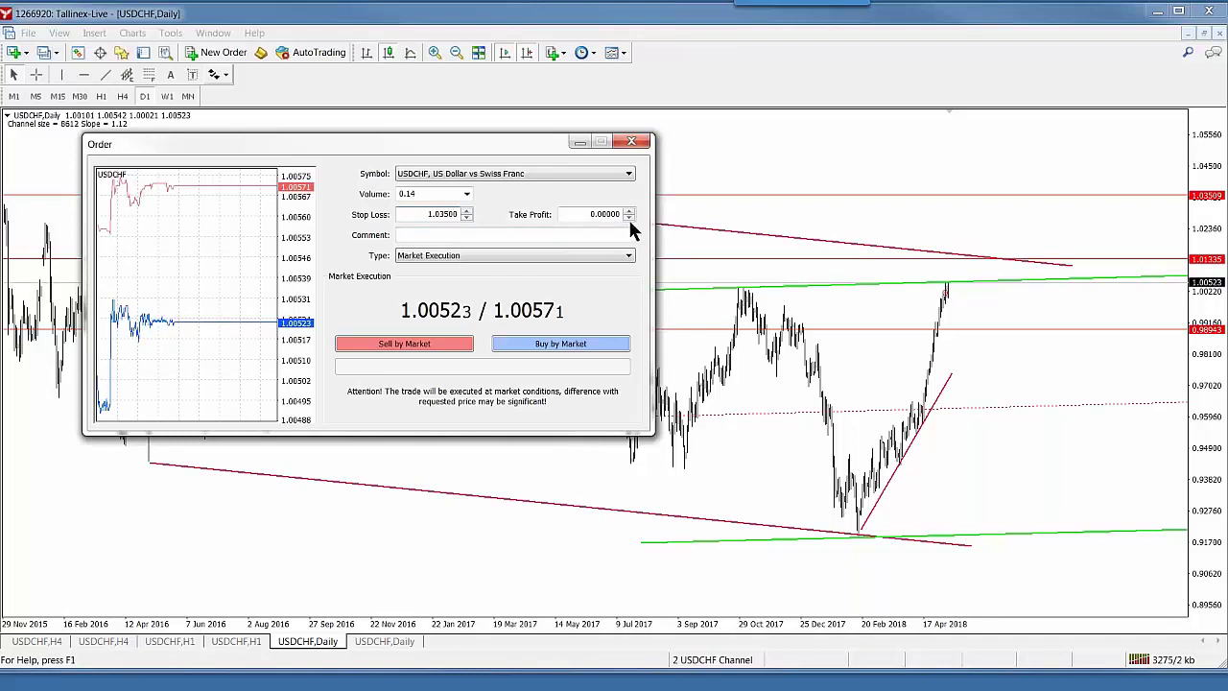
left_click(632, 215)
left_click(597, 214)
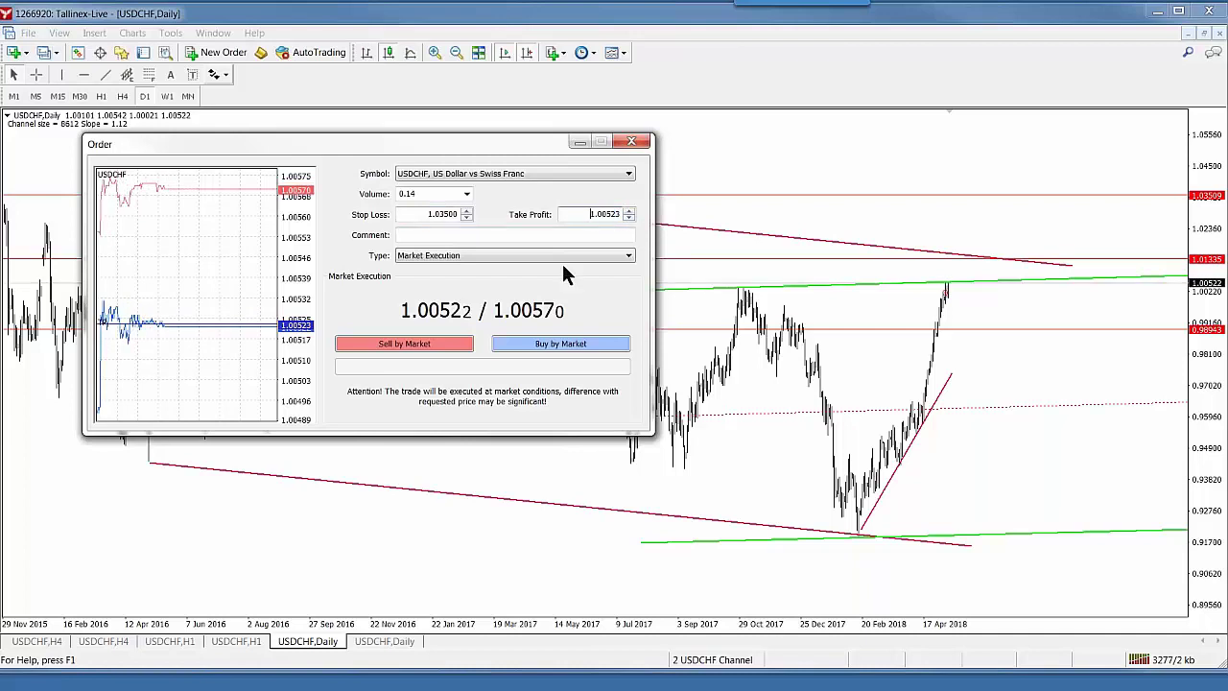
key("BackSpace")
type("98")
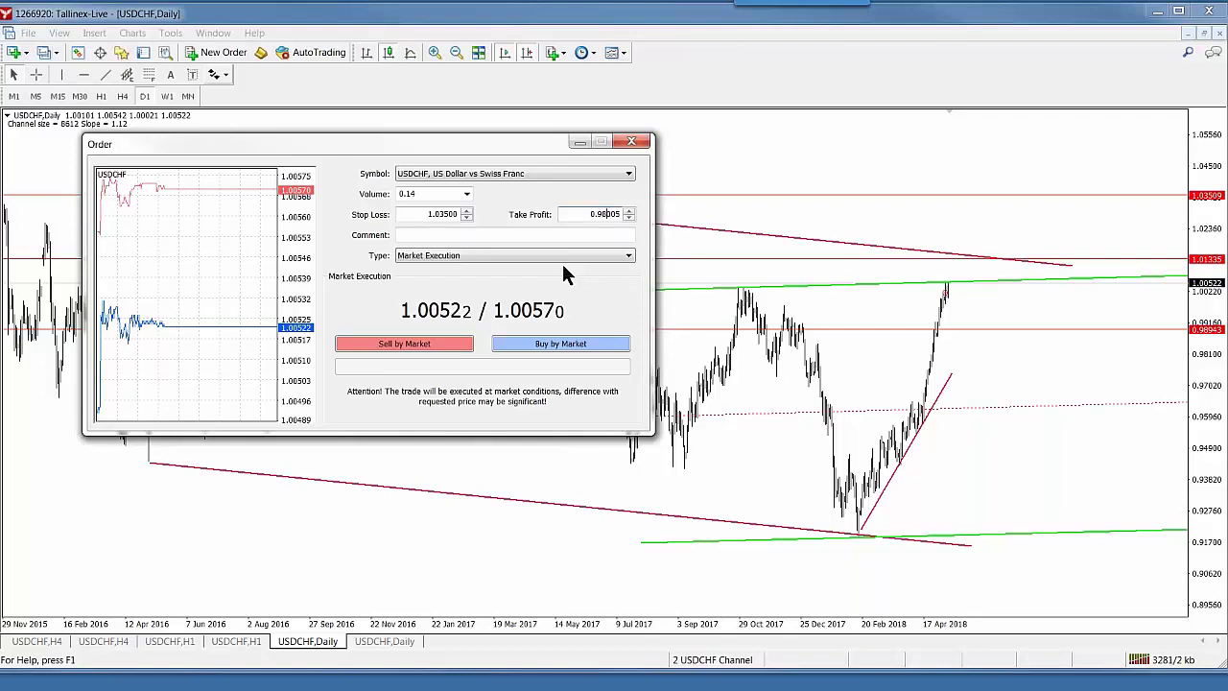
type("900")
Make the order a pending Sell Limit at price 1.01300 and place it
left_click(629, 256)
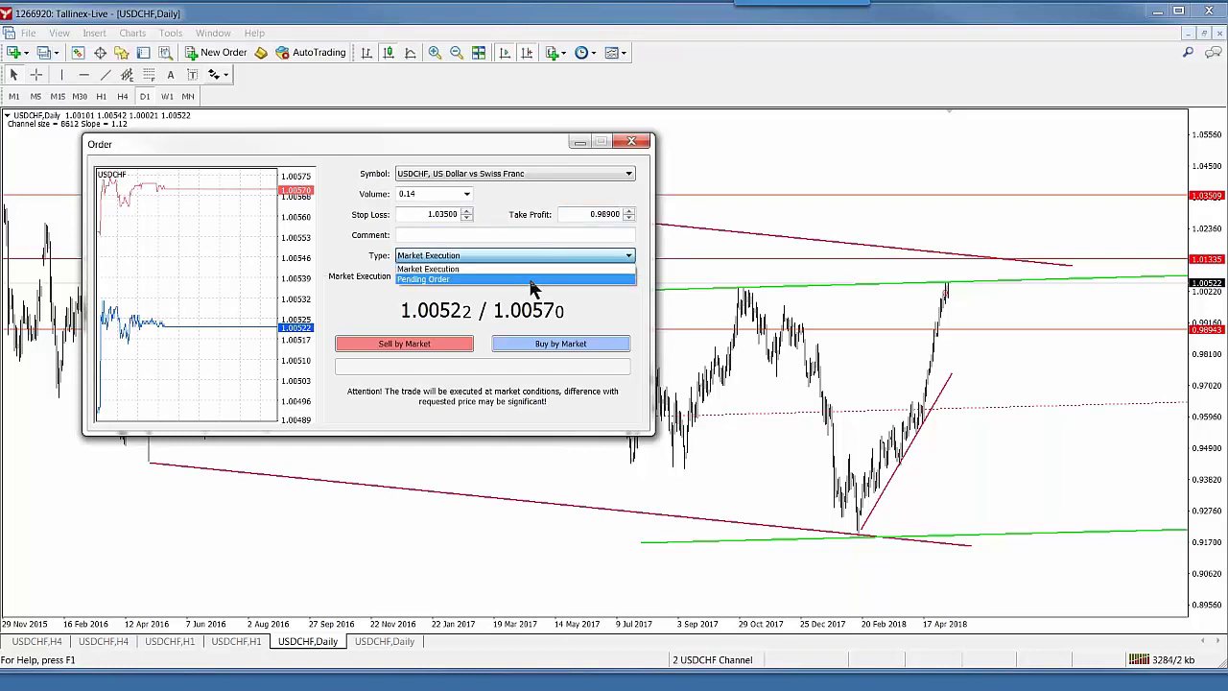
left_click(490, 280)
left_click(495, 299)
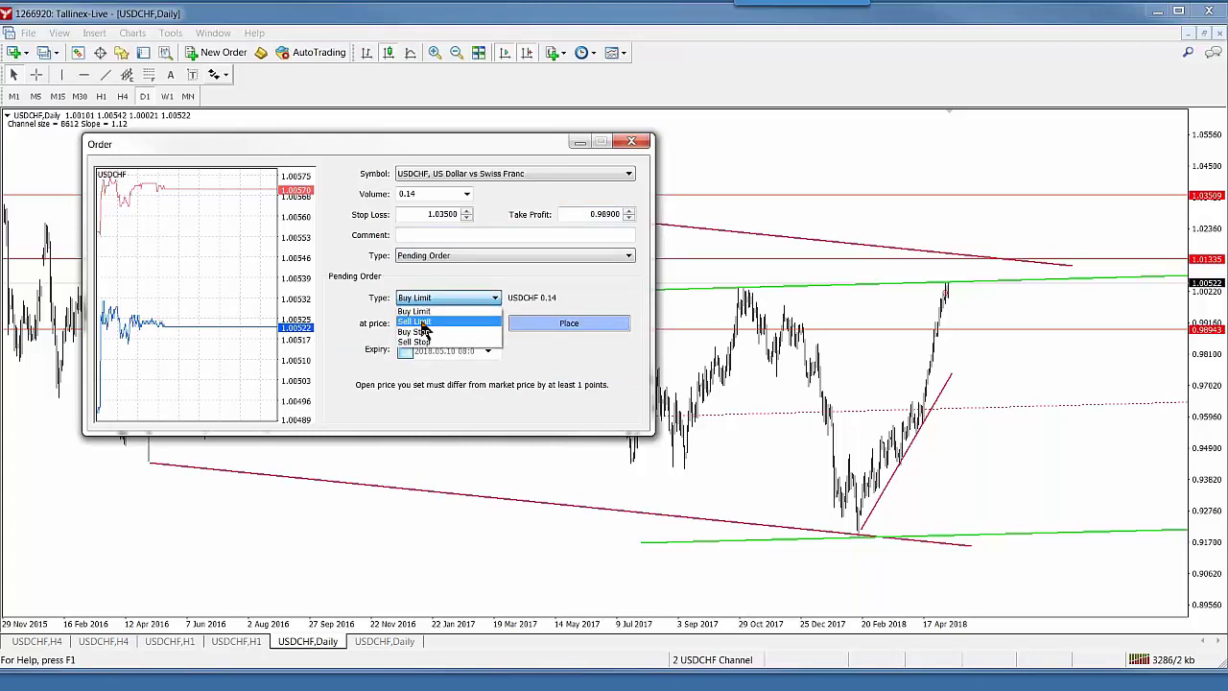
left_click(424, 321)
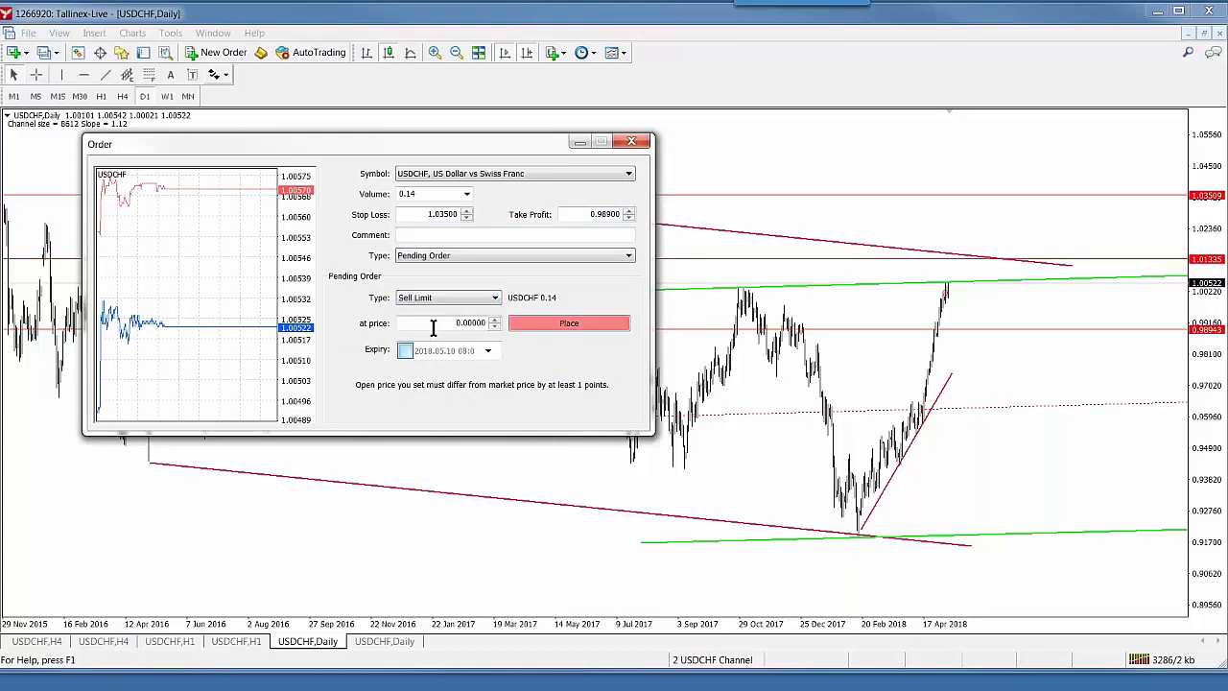
left_click(495, 321)
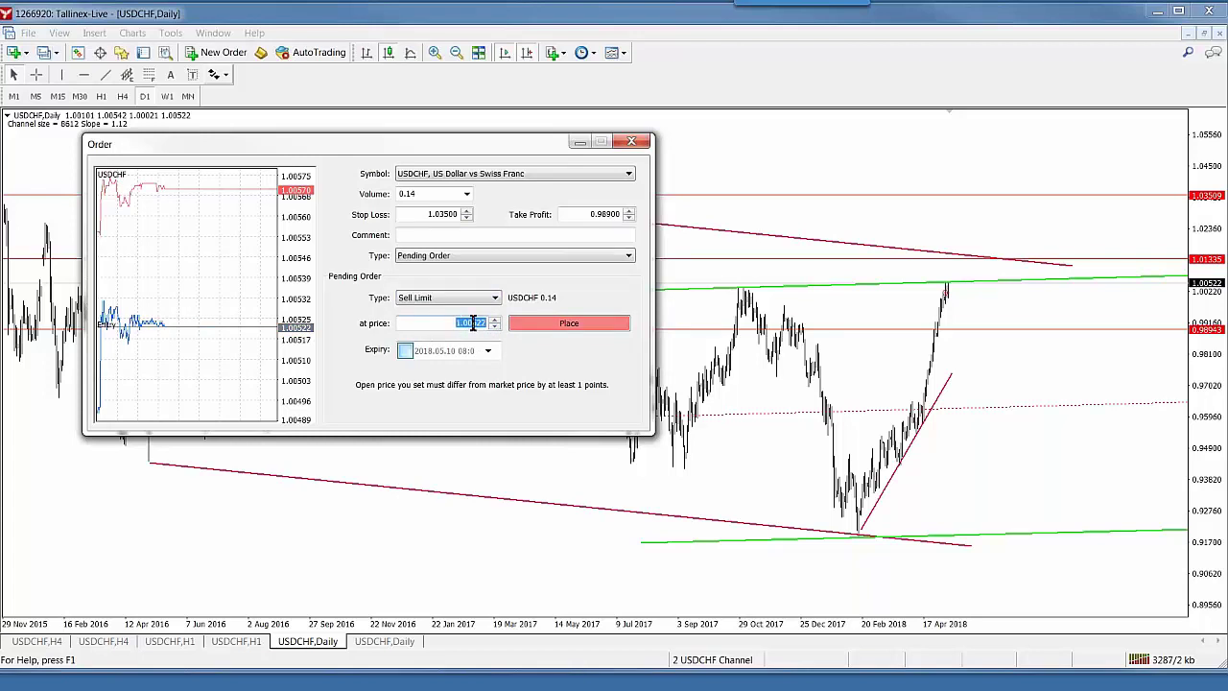
left_click(465, 323)
type("1")
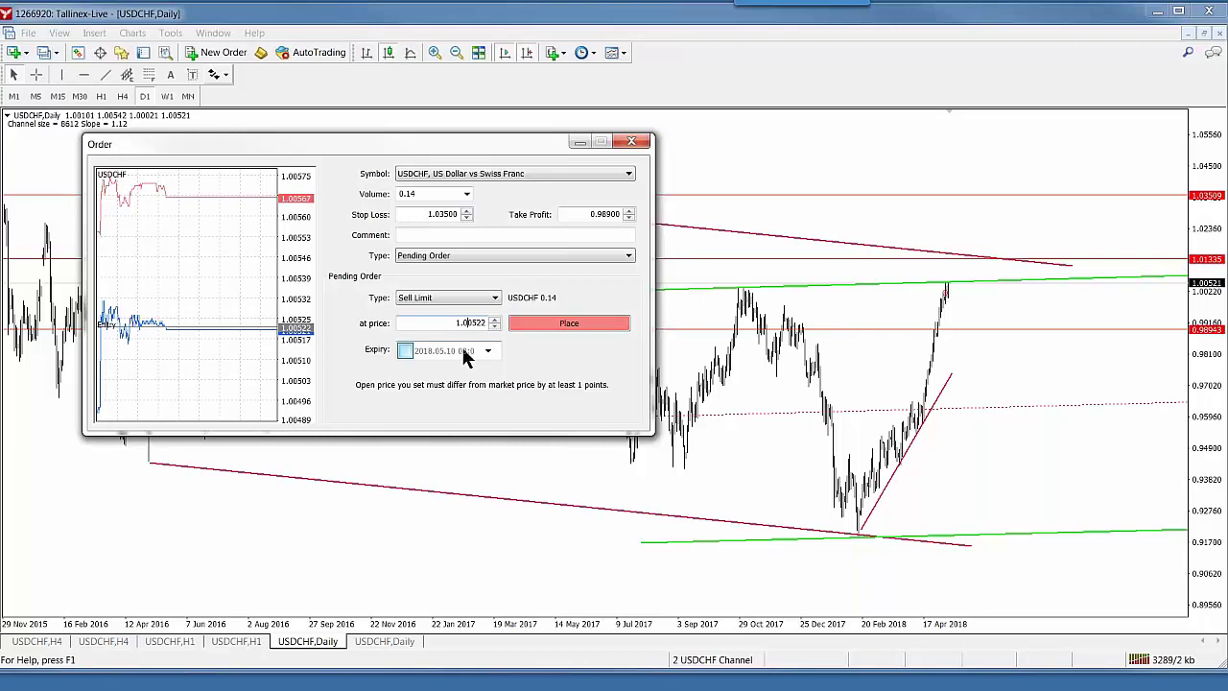
type("300")
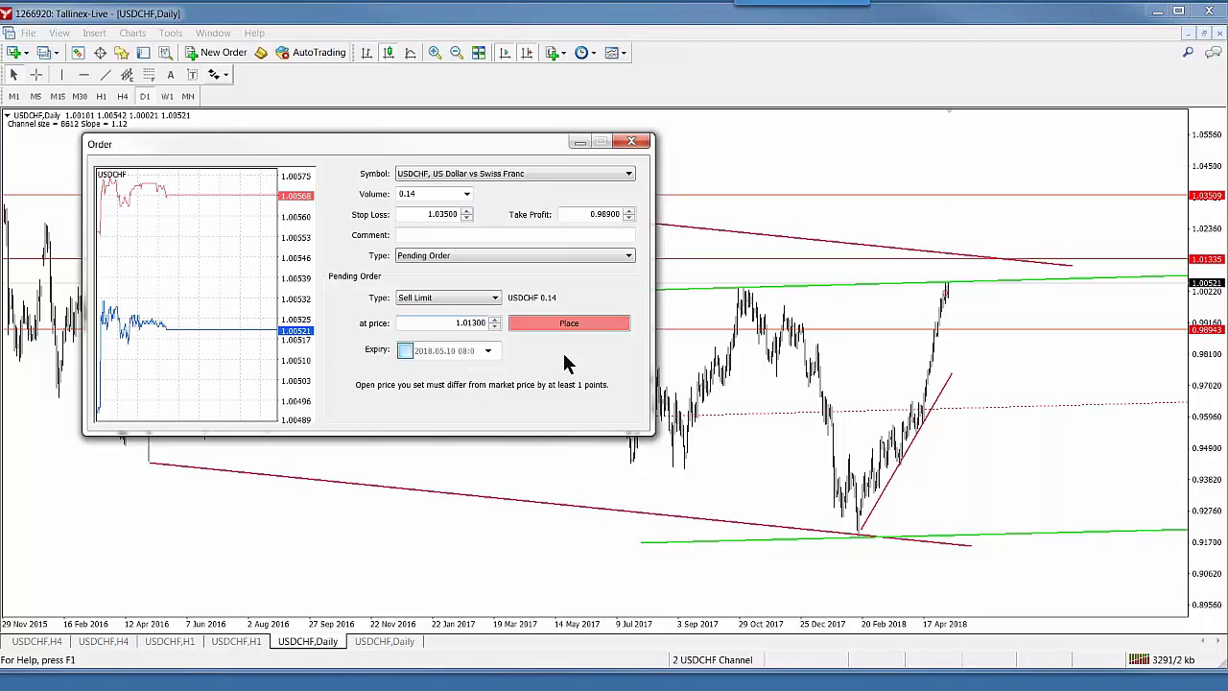
left_click(569, 324)
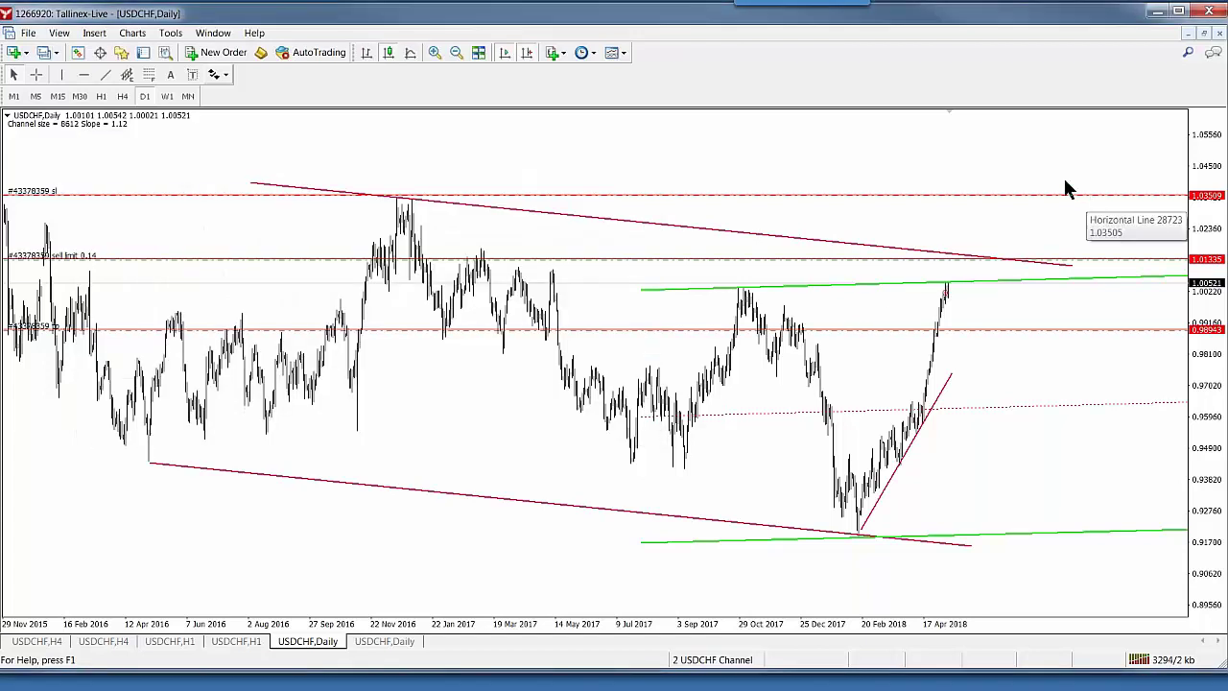
Delete the three horizontal lines from the USDCHF daily chart's object list
right_click(997, 142)
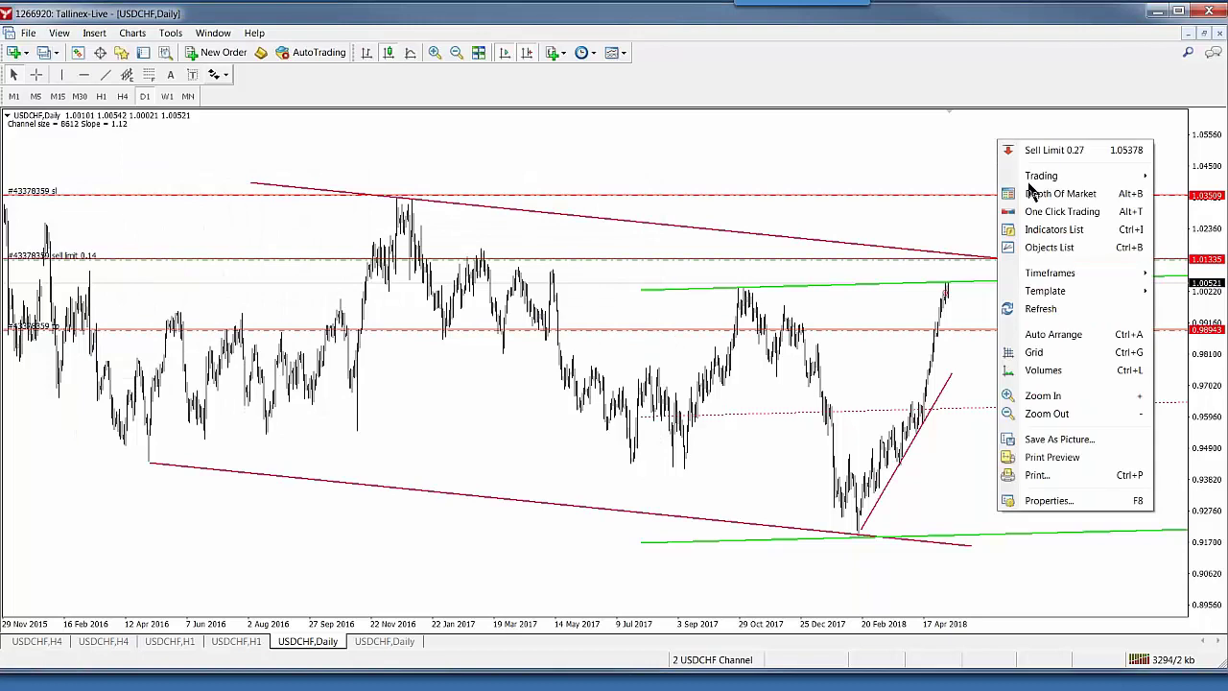
left_click(1047, 247)
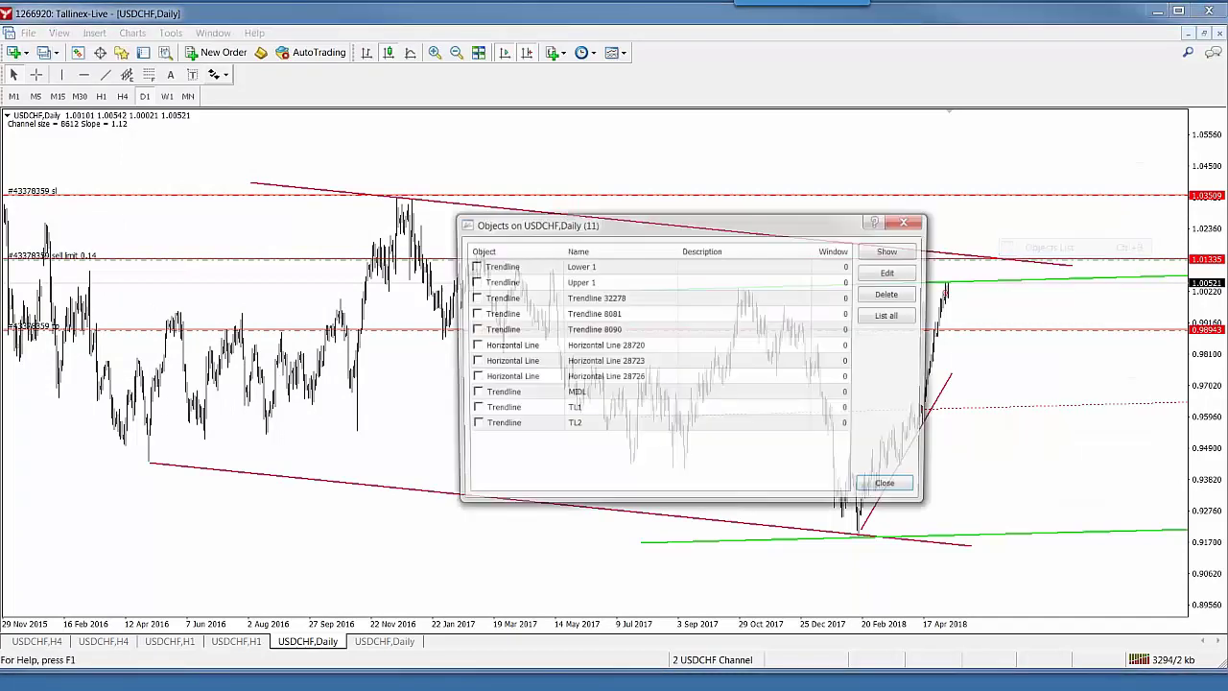
left_click_drag(816, 375, 815, 345)
left_click(893, 295)
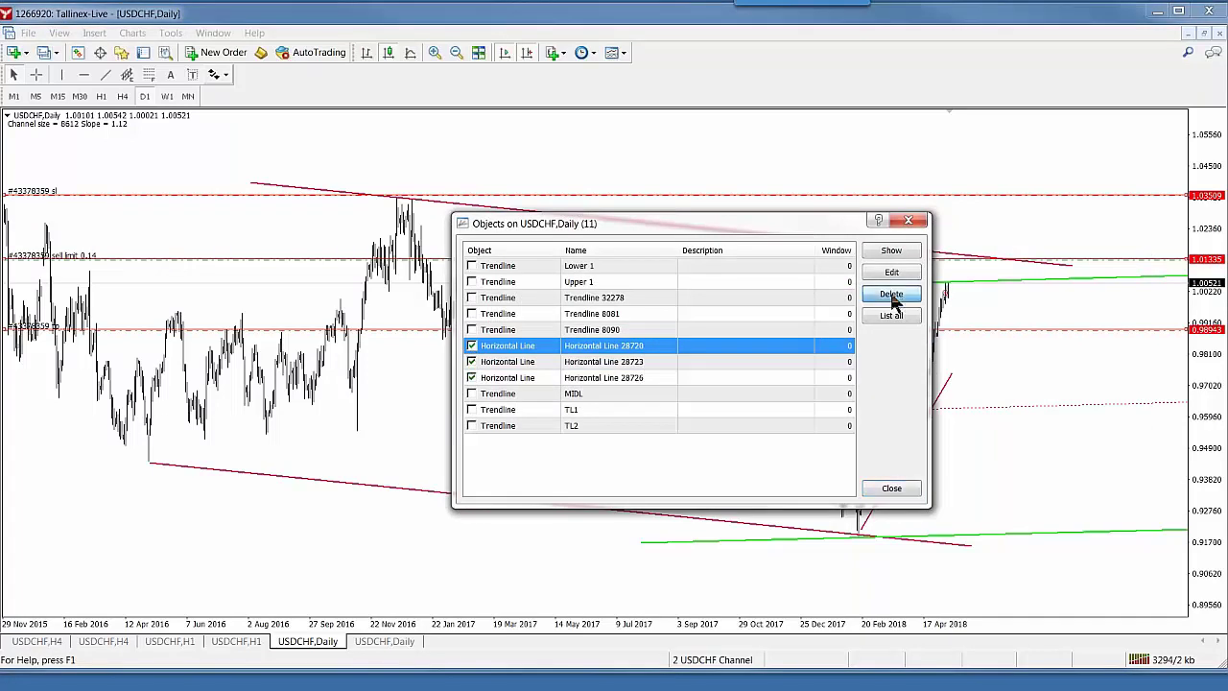
left_click(892, 295)
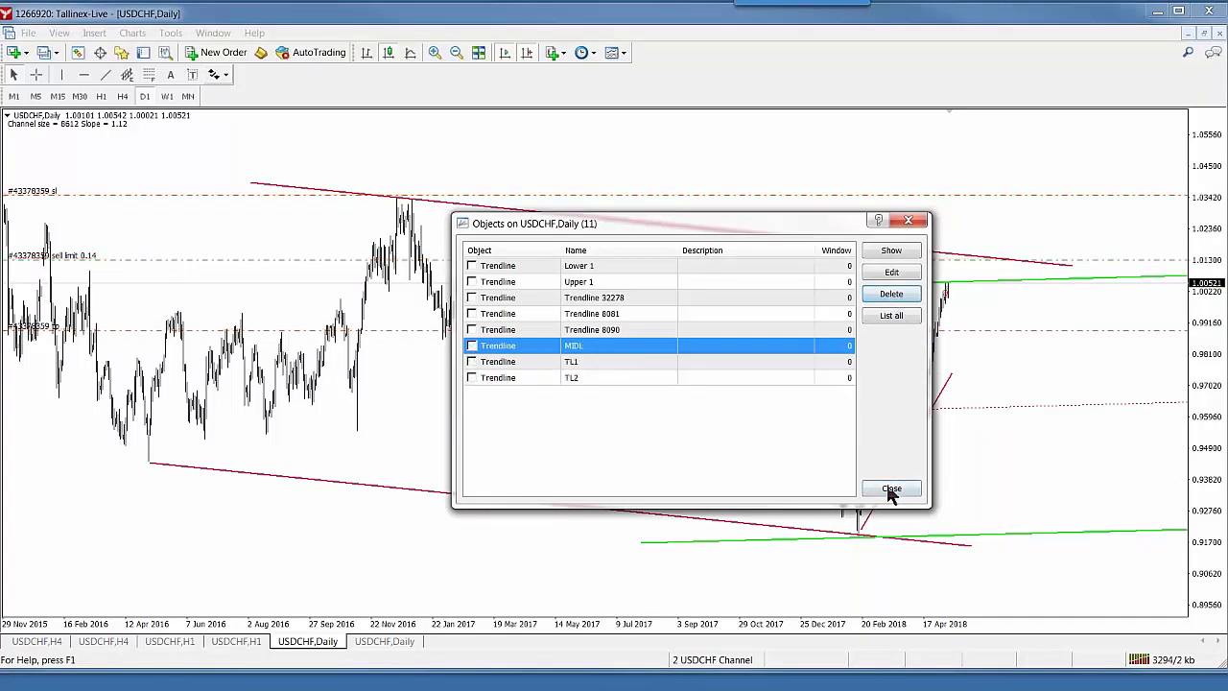
left_click(892, 491)
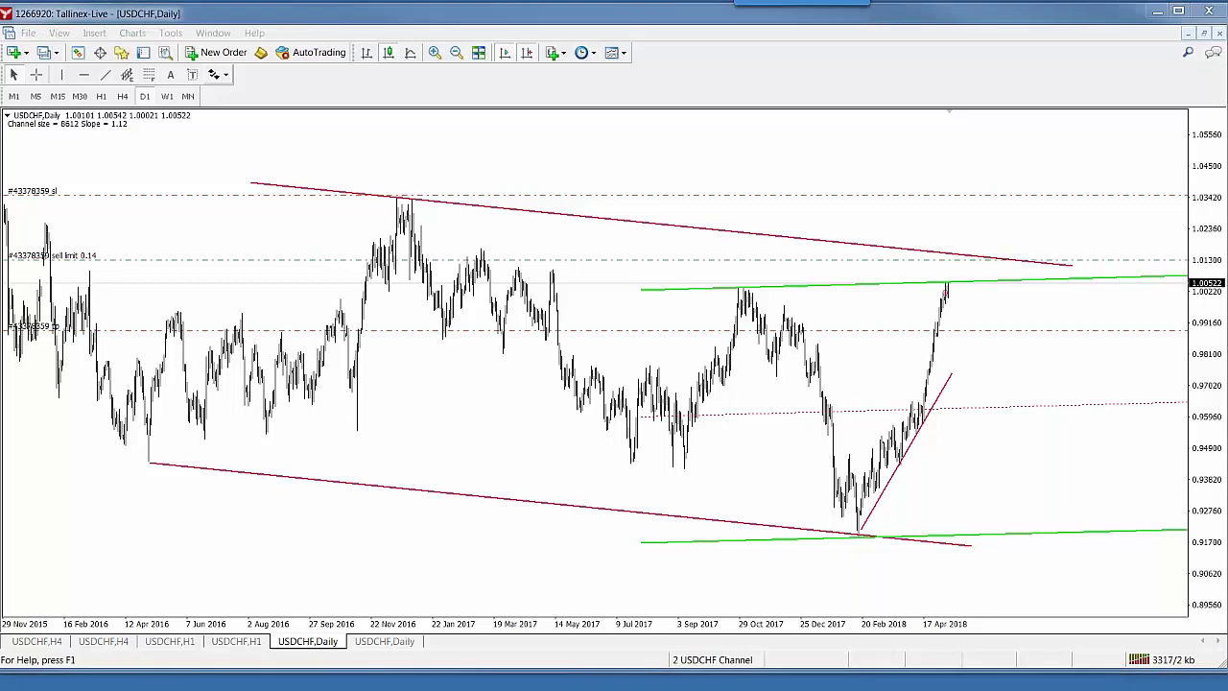
Check the lot size calculation in the Excel workbook and compress the USDCHF daily chart's price scale
key("alt+Tab")
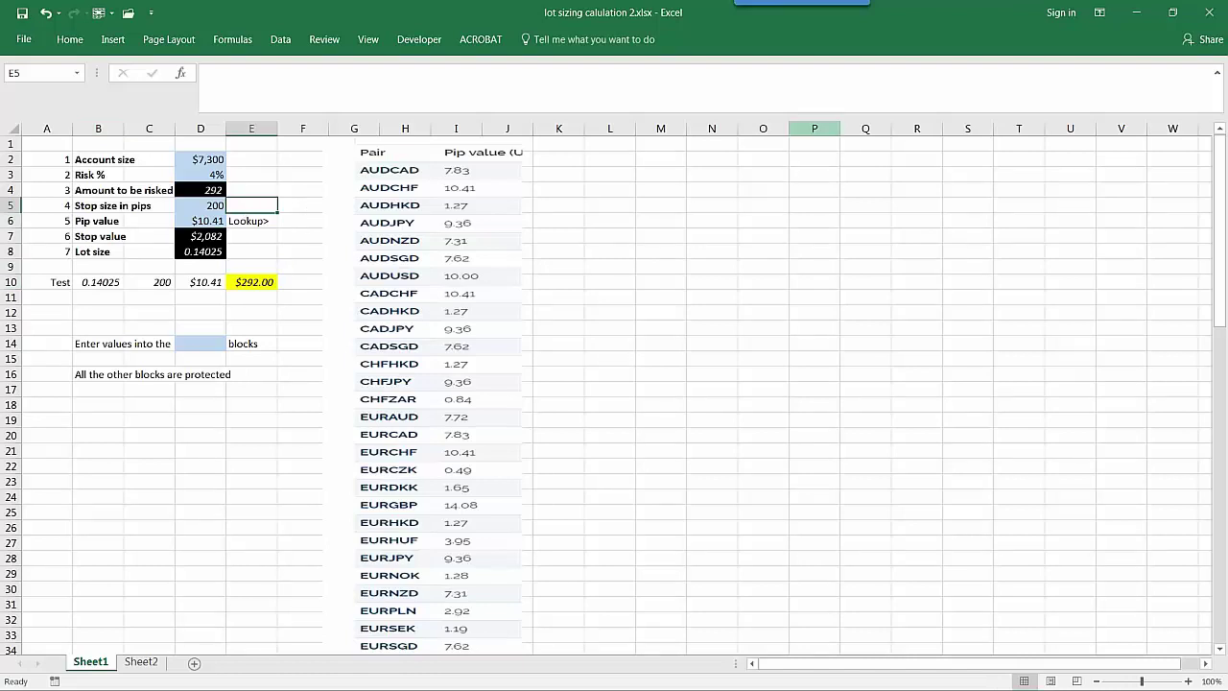
left_click(1137, 16)
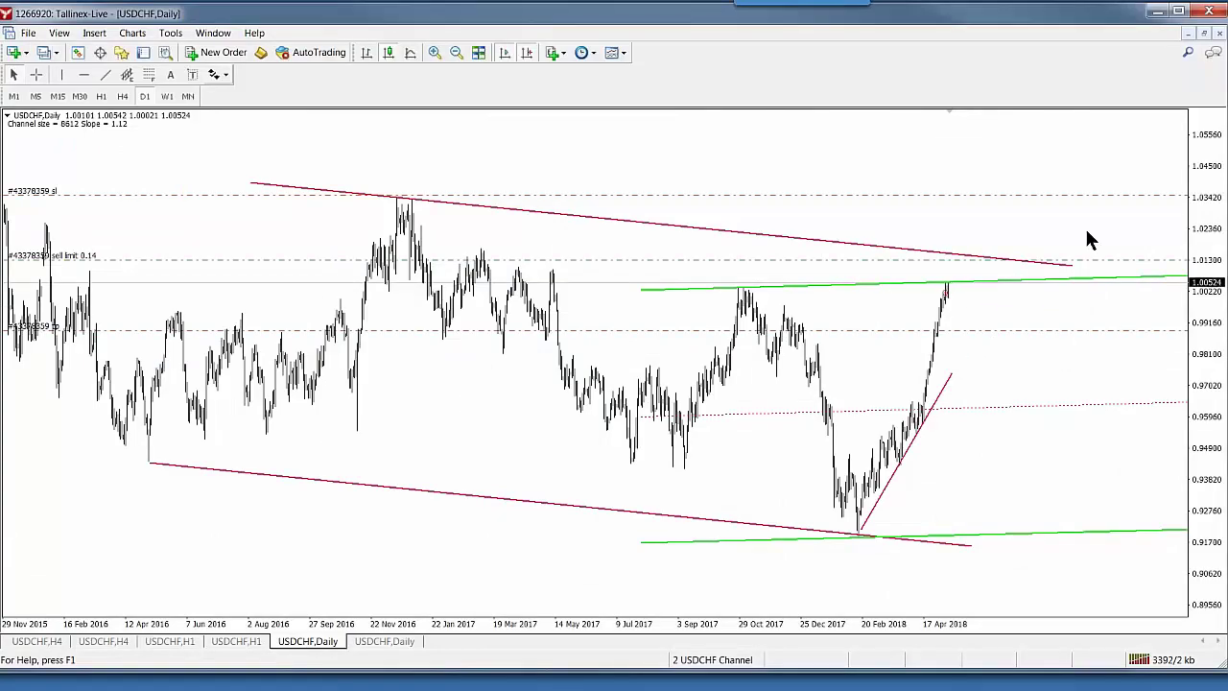
left_click_drag(1216, 175, 1213, 209)
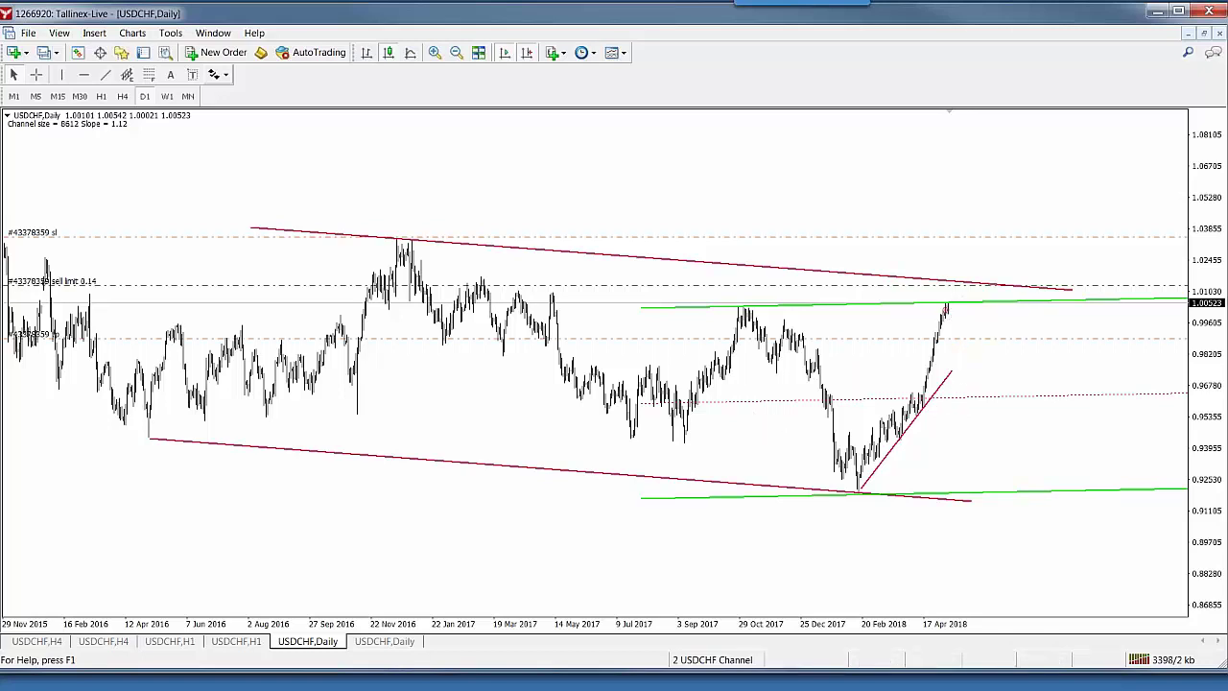
Load the 2 USDJPY Channel profile and maximize the Daily chart showing the descending channel
left_click(43, 54)
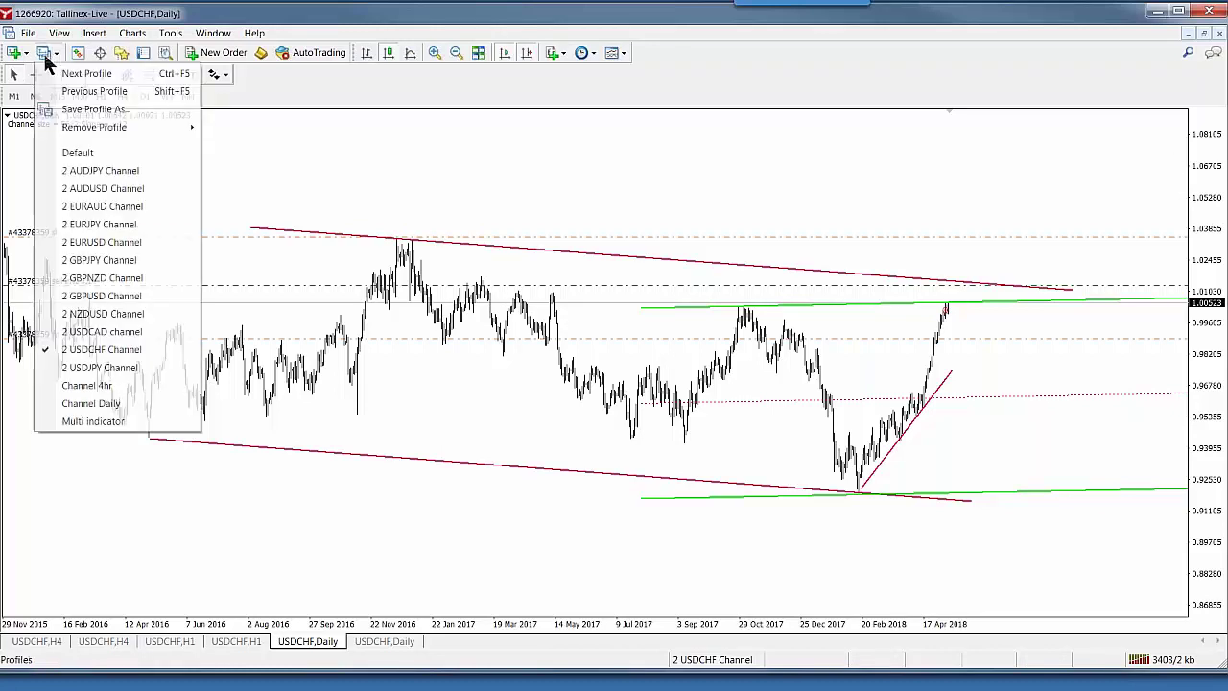
left_click(99, 368)
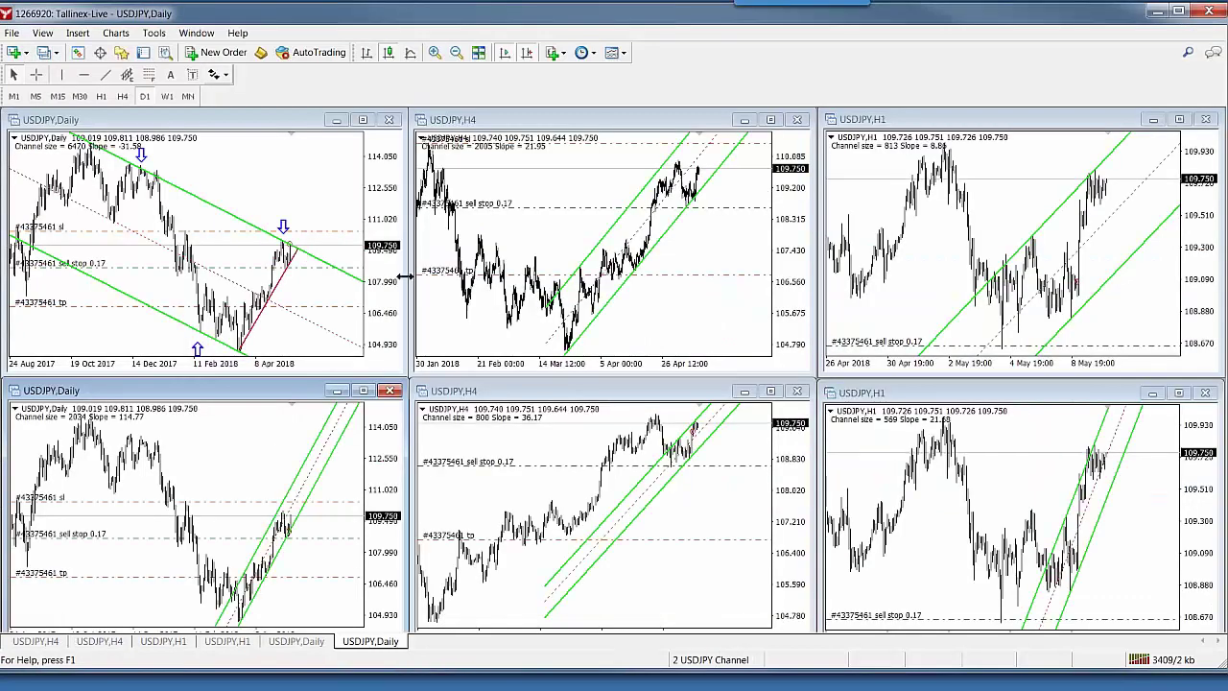
left_click(364, 123)
left_click(364, 123)
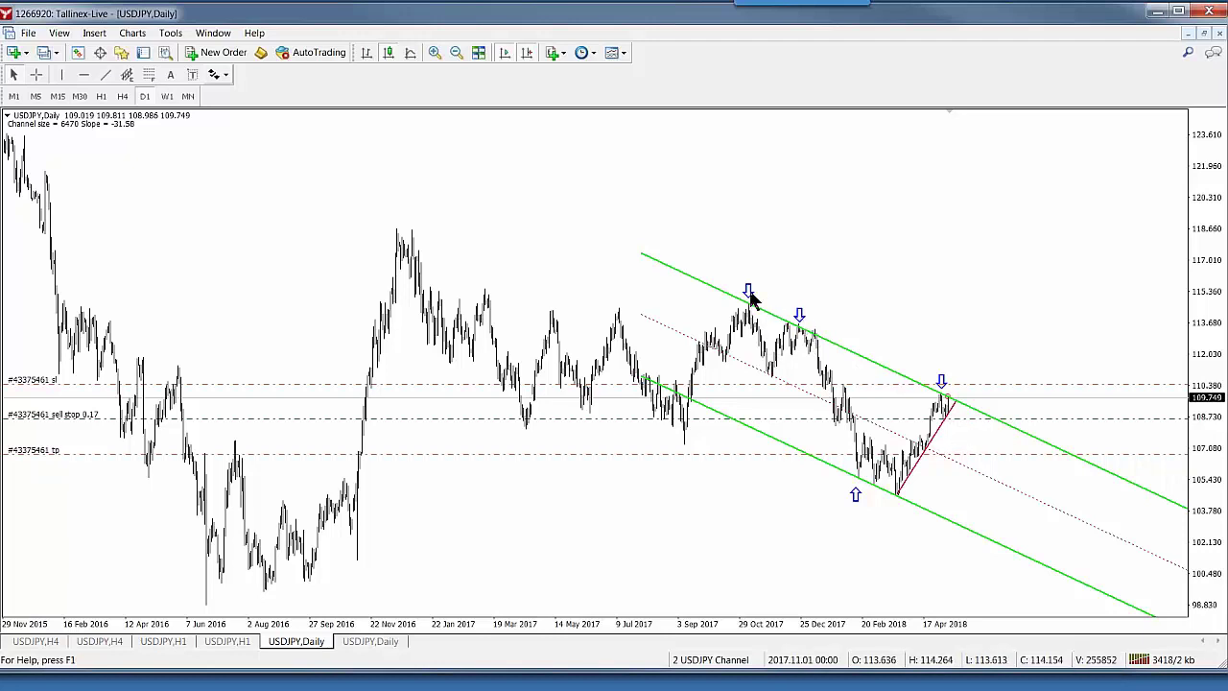
Move the up arrow under the lower channel line to the lowest swing low, where the red trend line starts
double_click(856, 495)
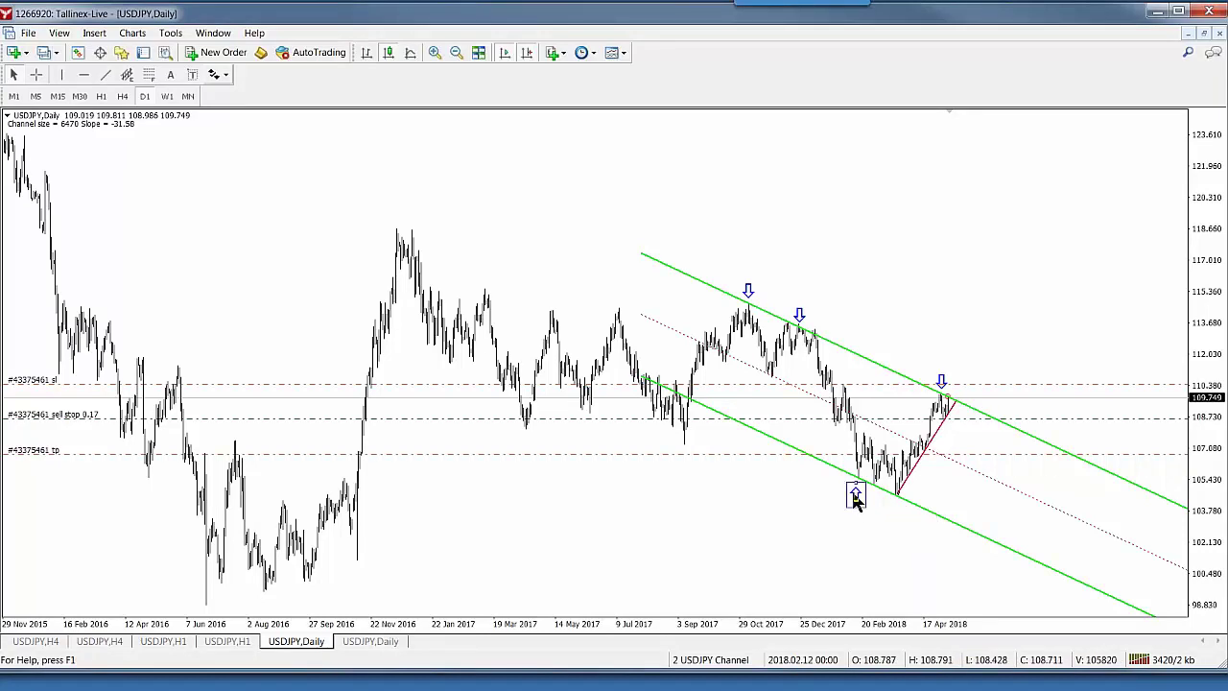
left_click_drag(856, 494, 893, 511)
double_click(893, 512)
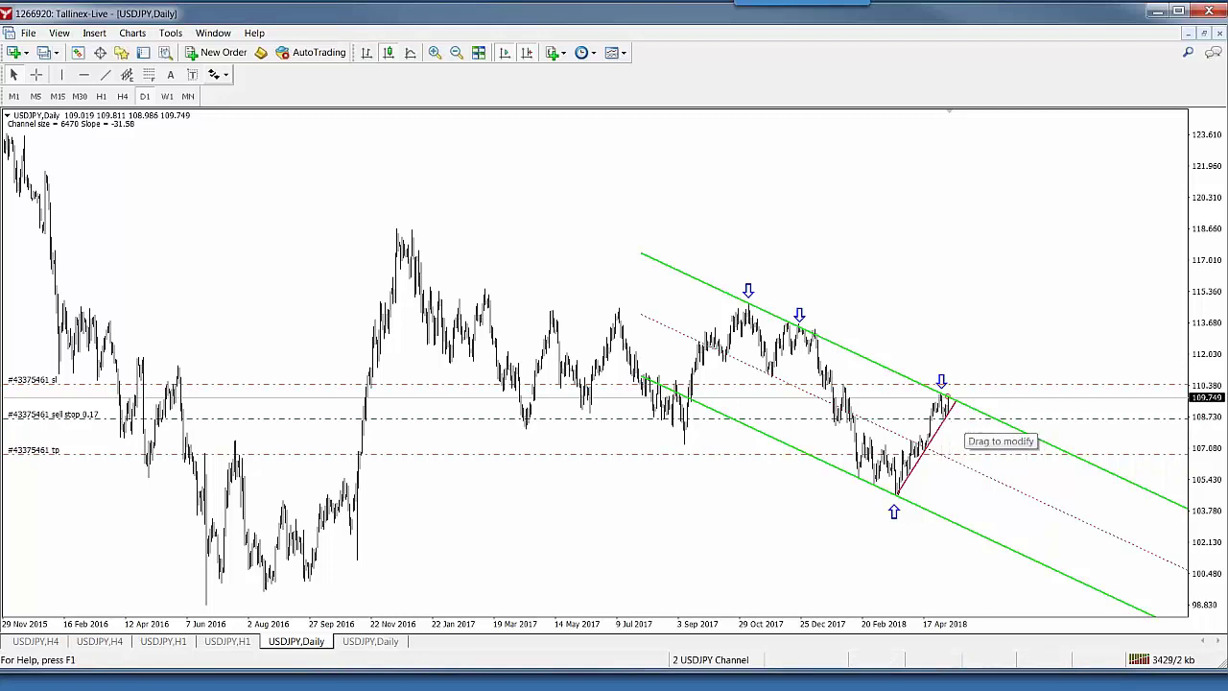
Delete the pending 0.17-lot sell stop order from the USDJPY daily chart
right_click(1054, 424)
left_click(1058, 449)
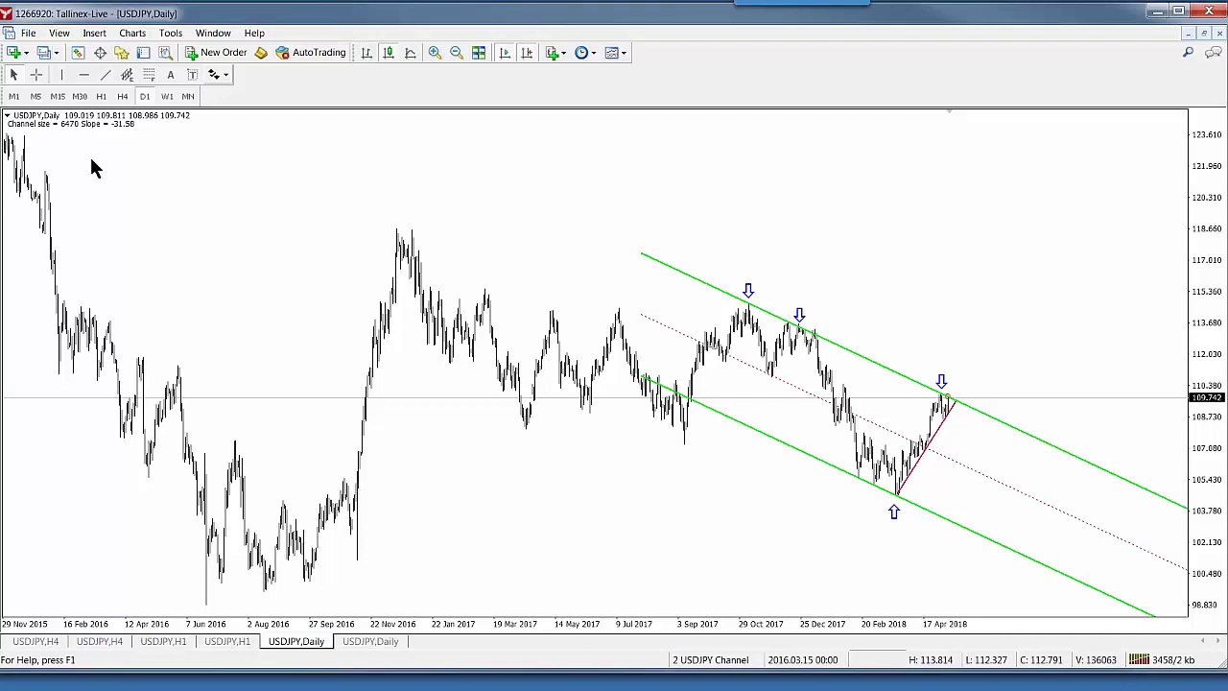
Place horizontal lines at 109.248, 107.799 and 110.696 on the USDJPY daily chart
left_click(83, 74)
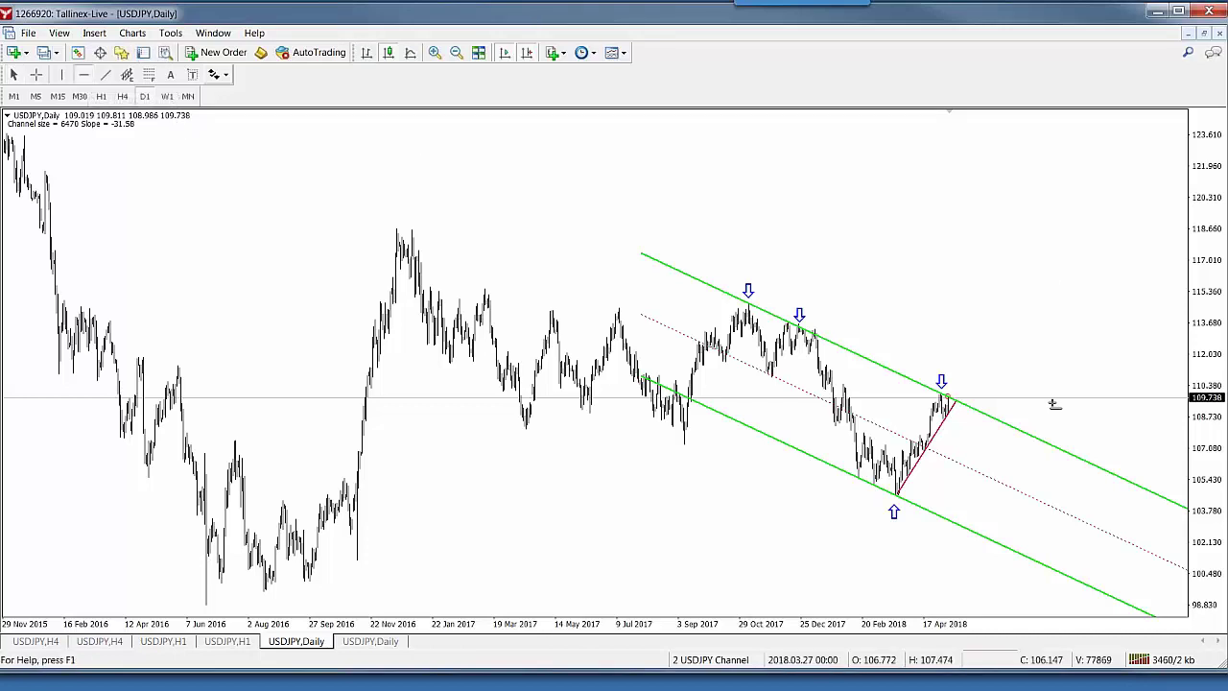
left_click(958, 407)
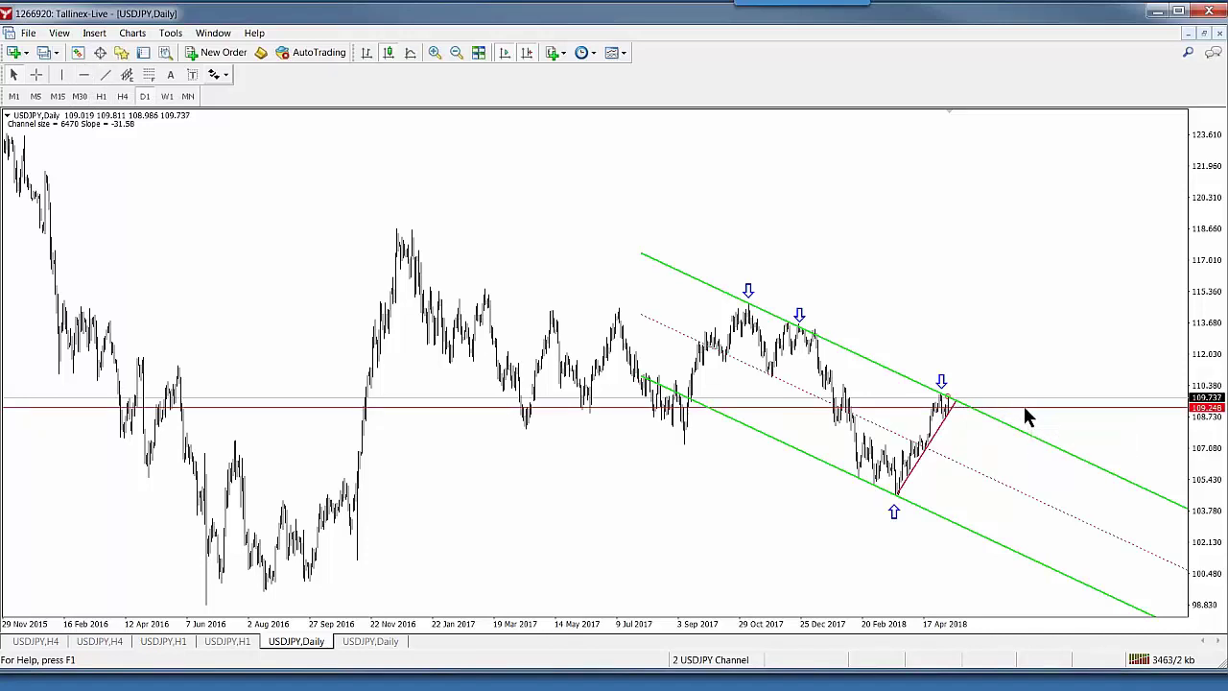
left_click_drag(1034, 408, 1047, 437)
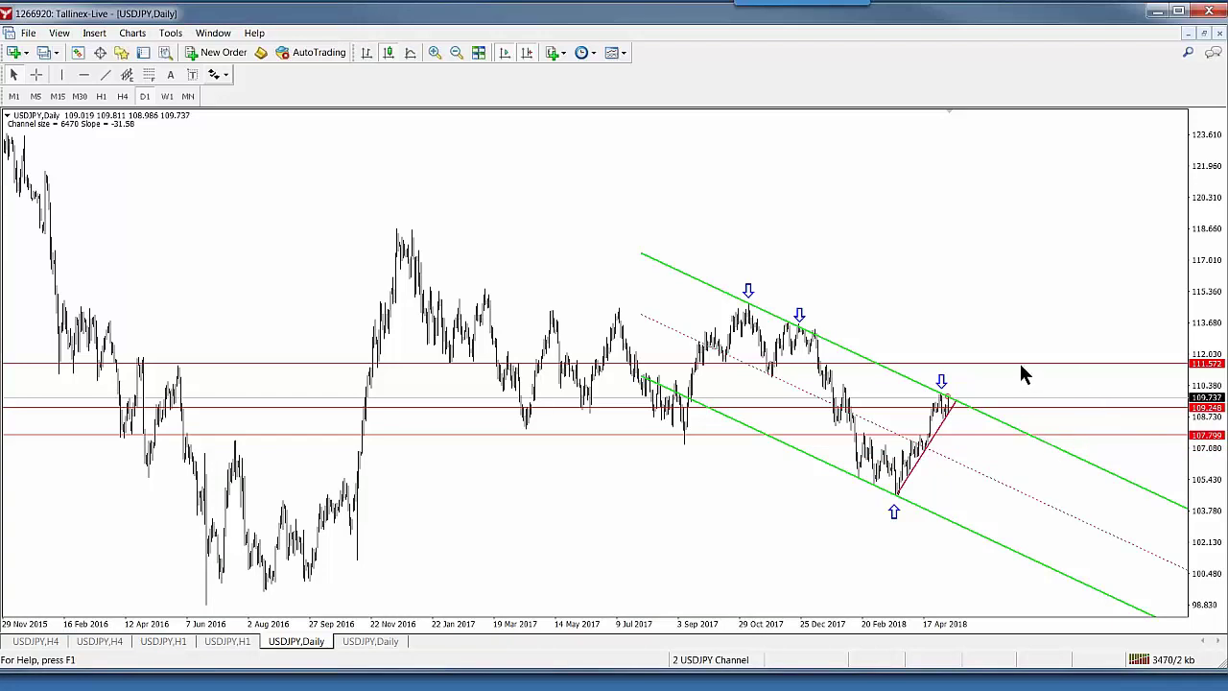
left_click_drag(1022, 369, 1028, 380)
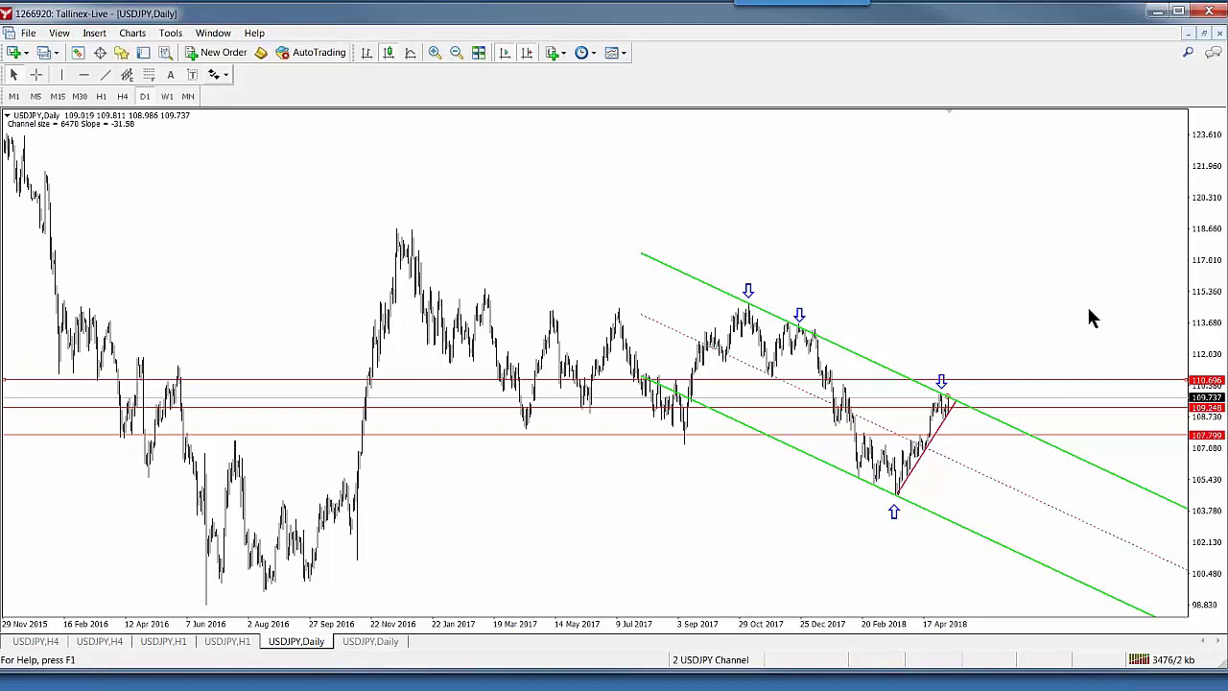
Measure the pip distances between the horizontal levels and move the middle line to 109.315
middle_click(1003, 375)
left_click_drag(1005, 382, 999, 437)
middle_click(1004, 411)
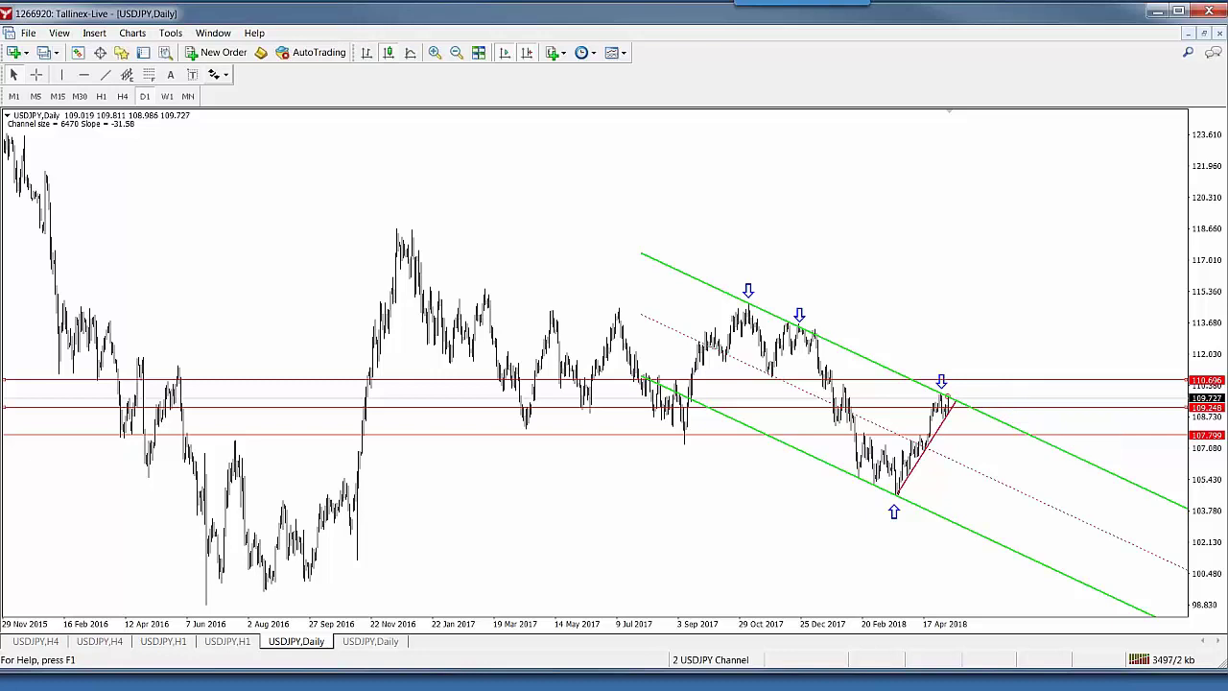
left_click_drag(1017, 407, 1017, 405)
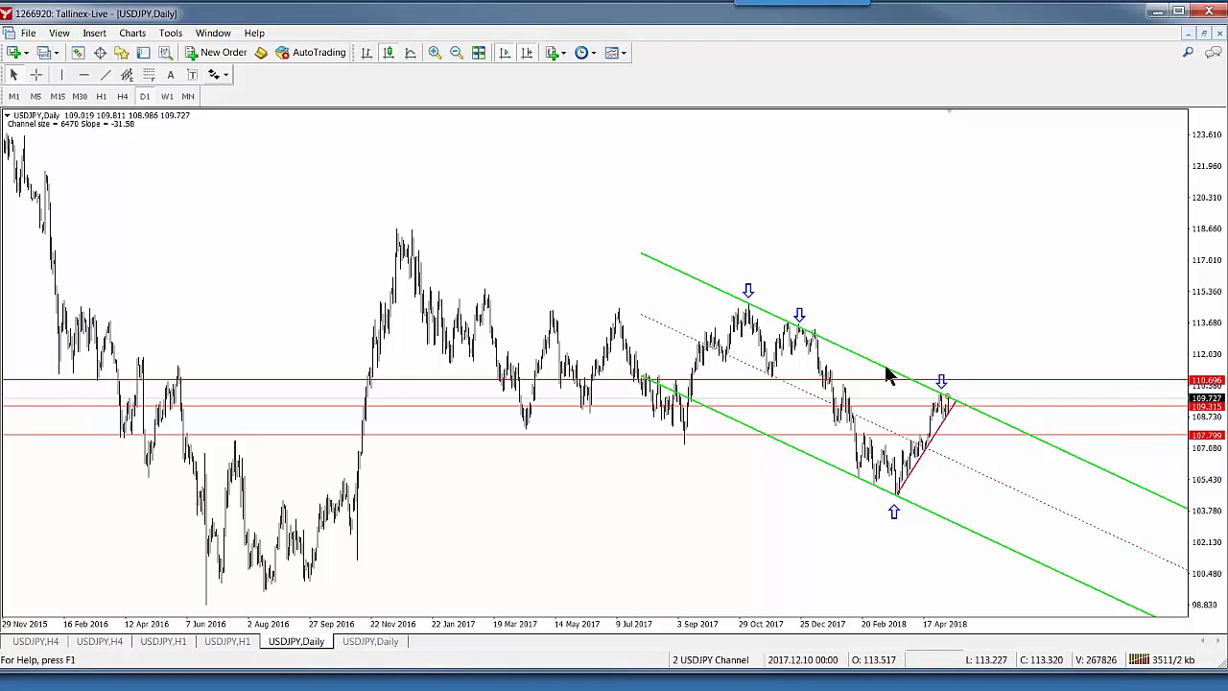
Measure the stop distance on the USDJPY chart, then set pip value 9.36 and stop size 130 in the Excel lot sizing workbook
middle_click(989, 393)
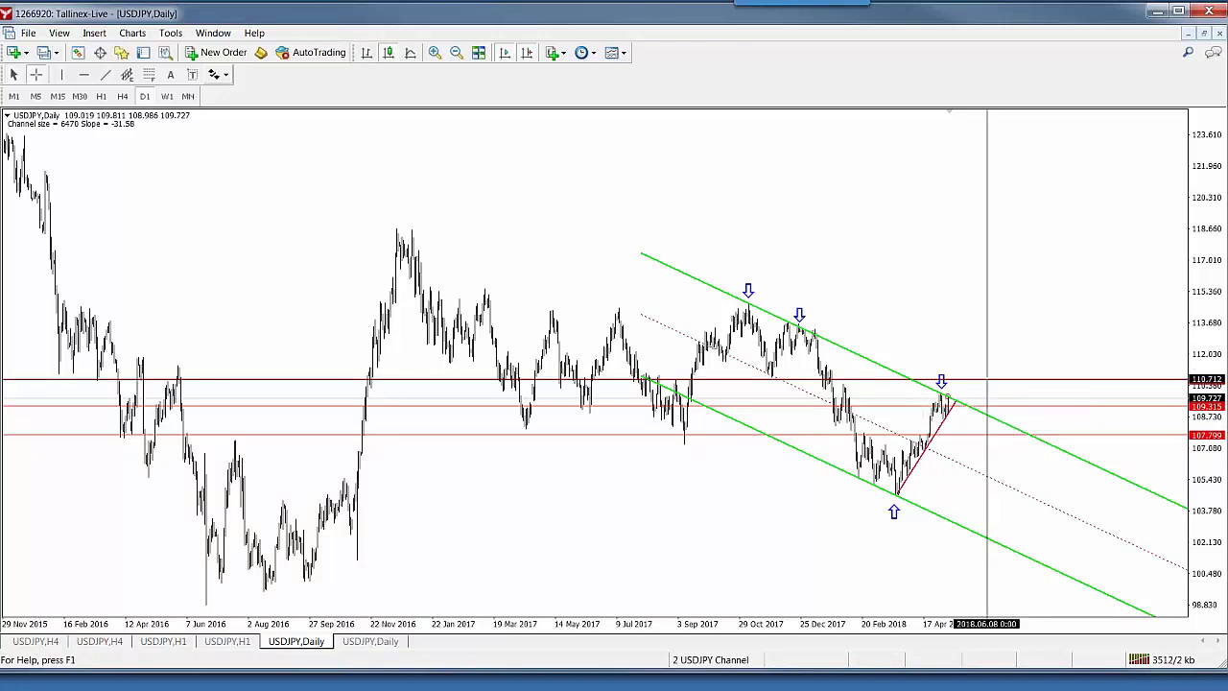
left_click_drag(984, 396, 985, 413)
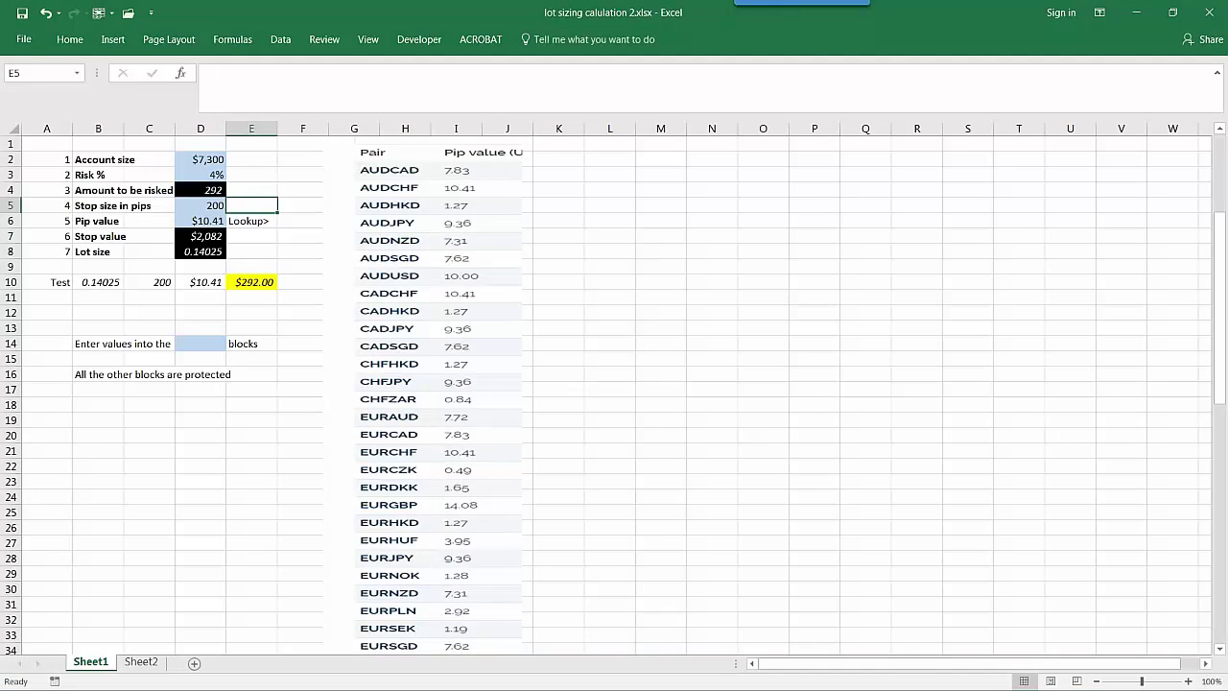
left_click(1220, 630)
left_click(1220, 631)
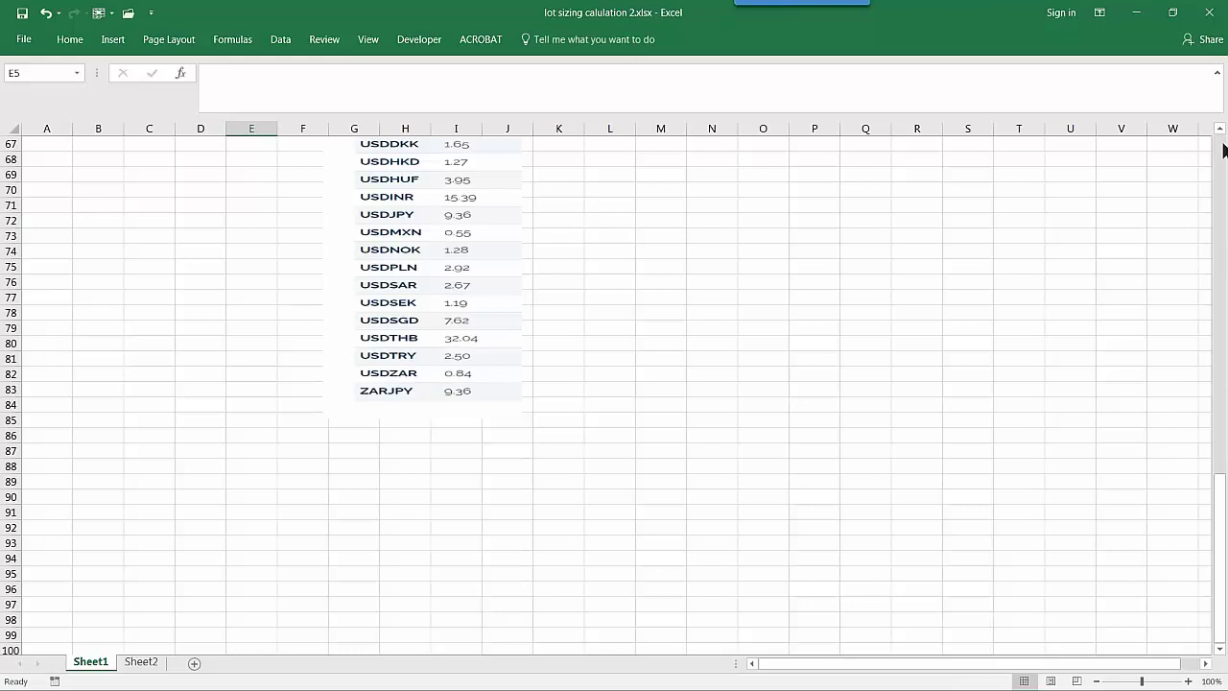
scroll(1225, 149, "up", 20)
double_click(204, 221)
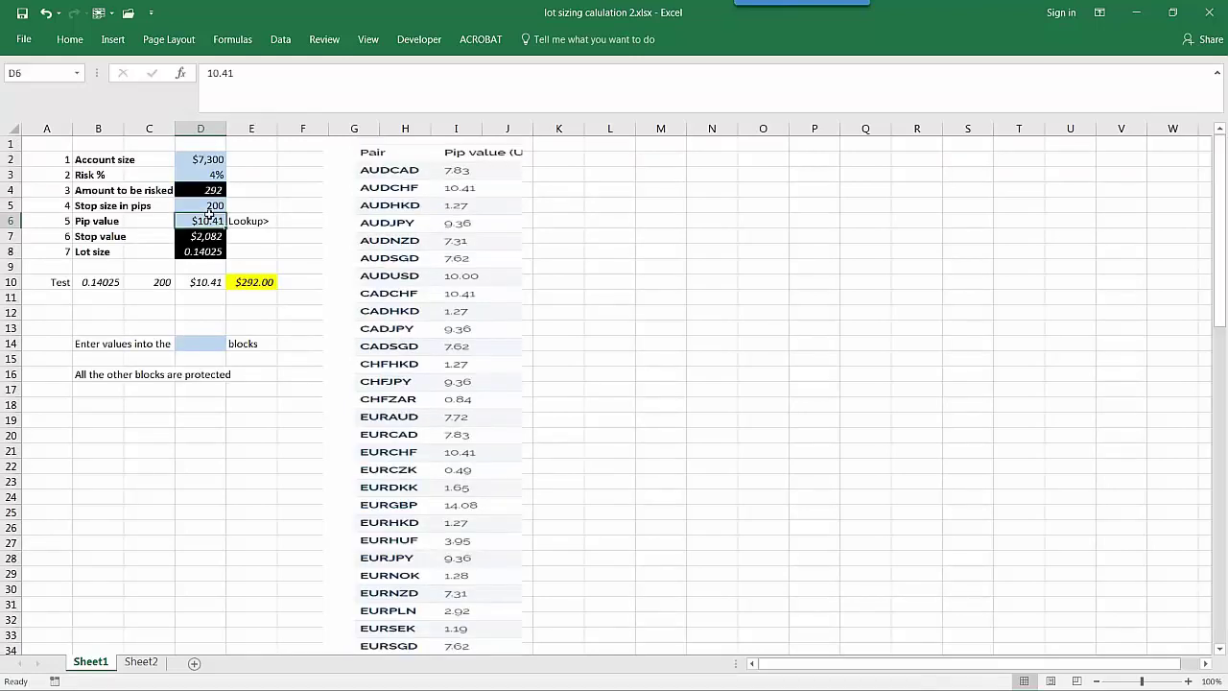
type("9.36")
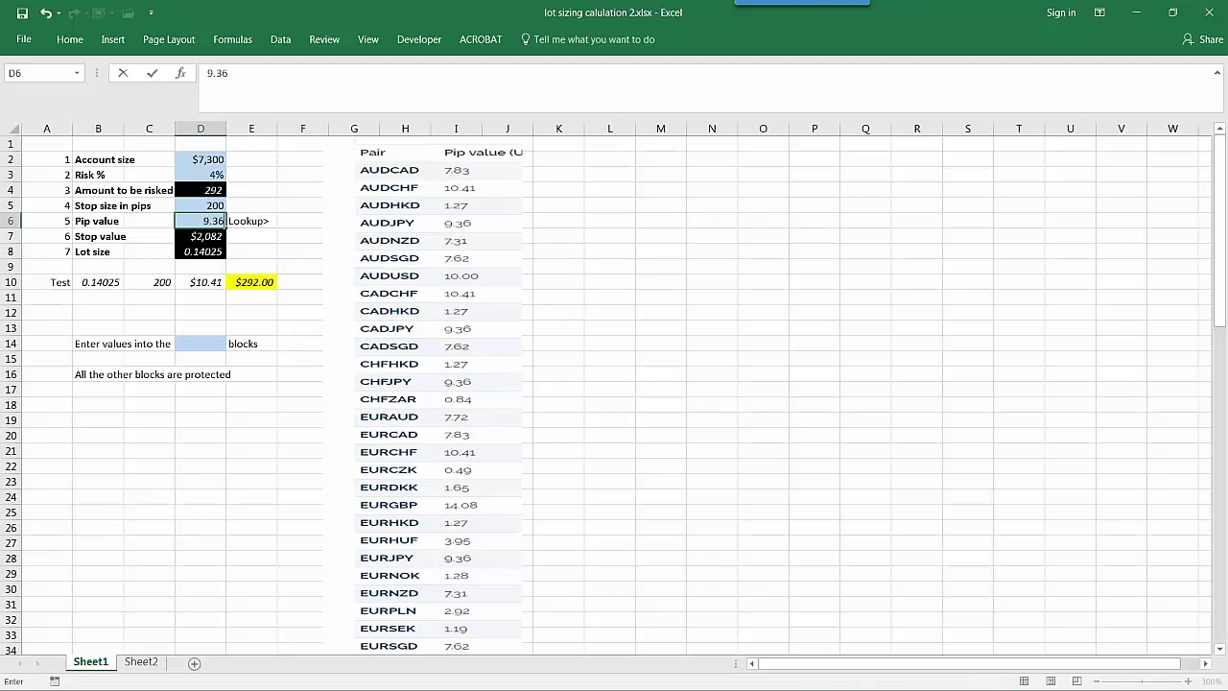
left_click(207, 203)
type("130")
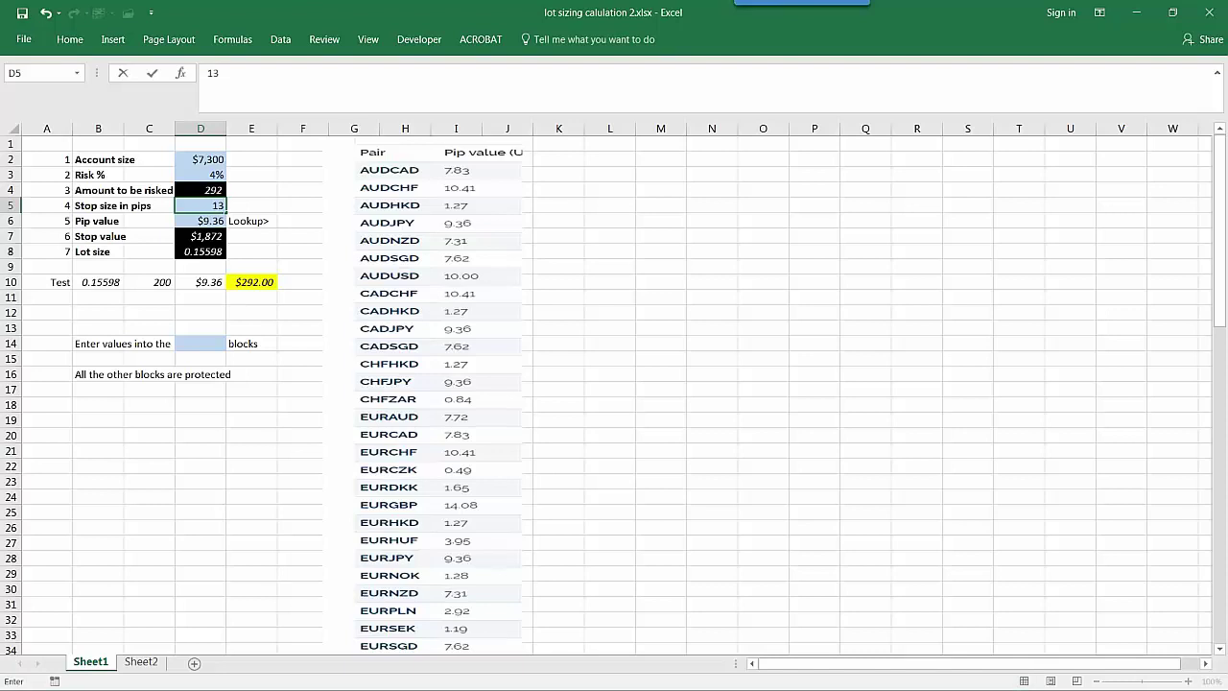
left_click(269, 248)
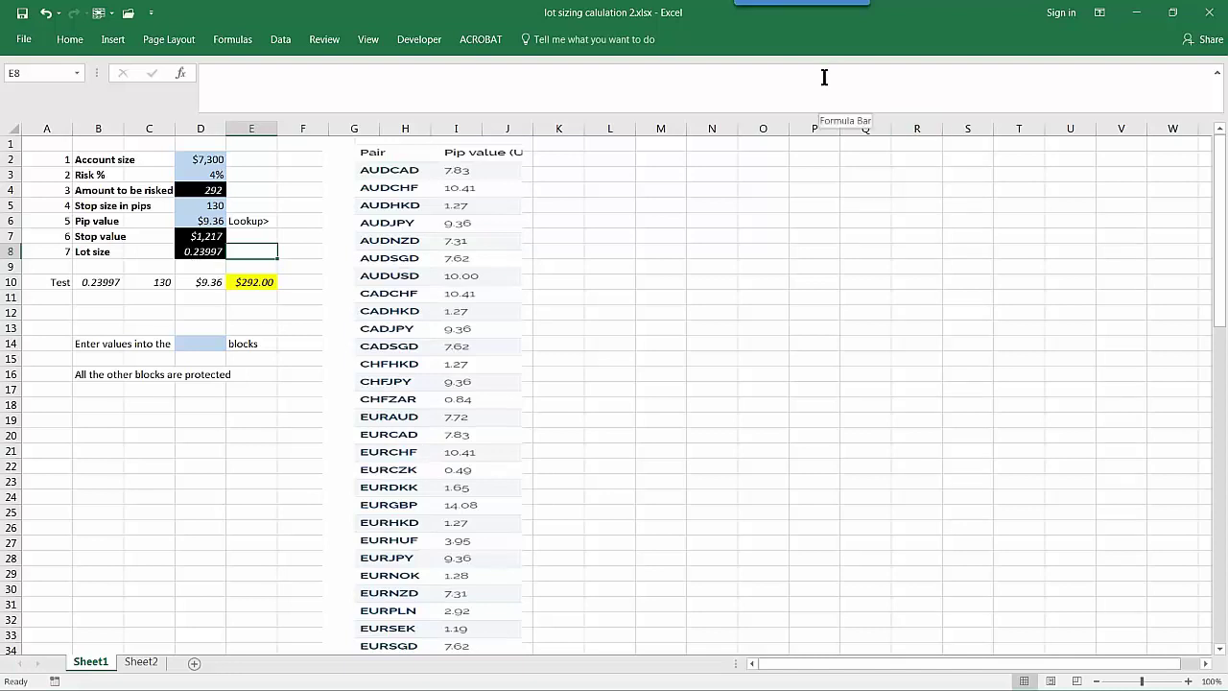
Switch back to MetaTrader and start a new USDJPY order with volume 0.24, stop loss 109.300 and take profit 107.800
left_click(1134, 13)
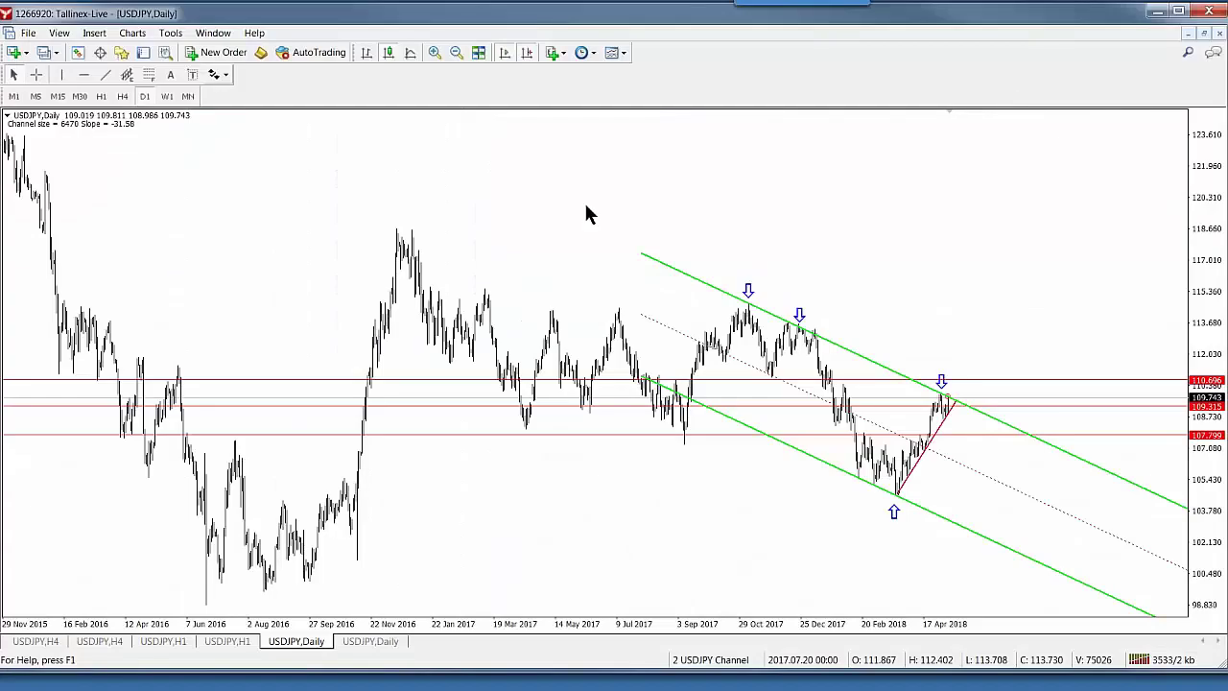
left_click(227, 54)
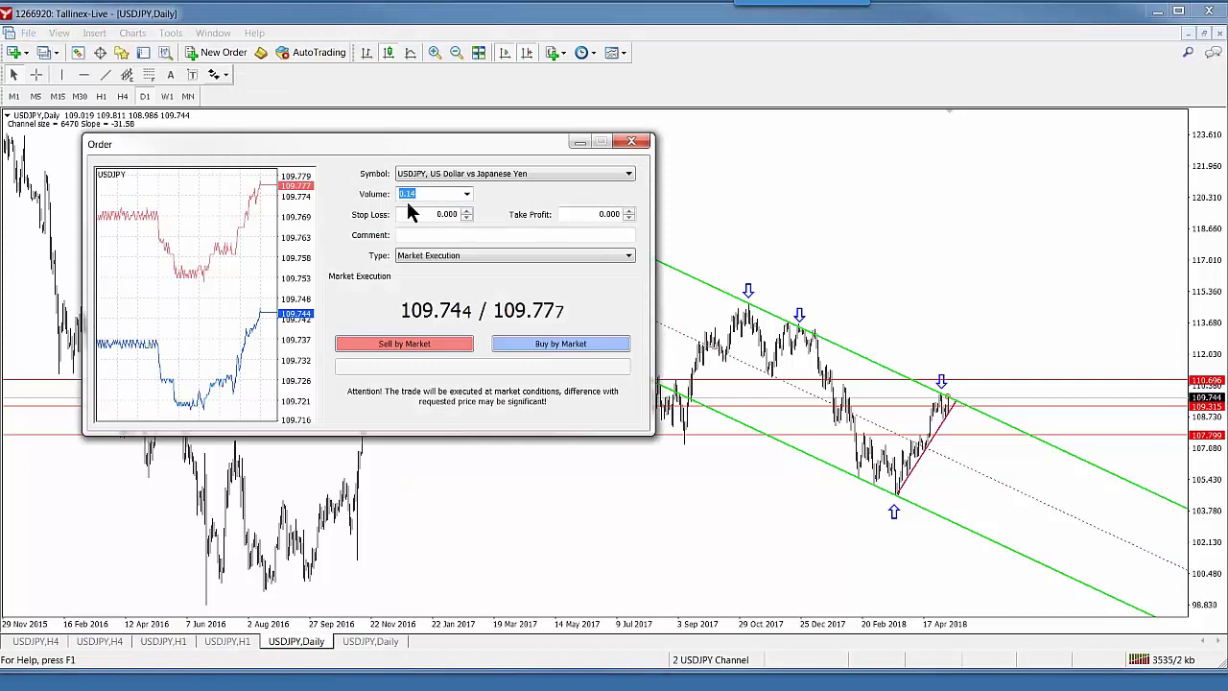
left_click(413, 194)
key("BackSpace")
type("2")
key("Delete")
left_click(467, 211)
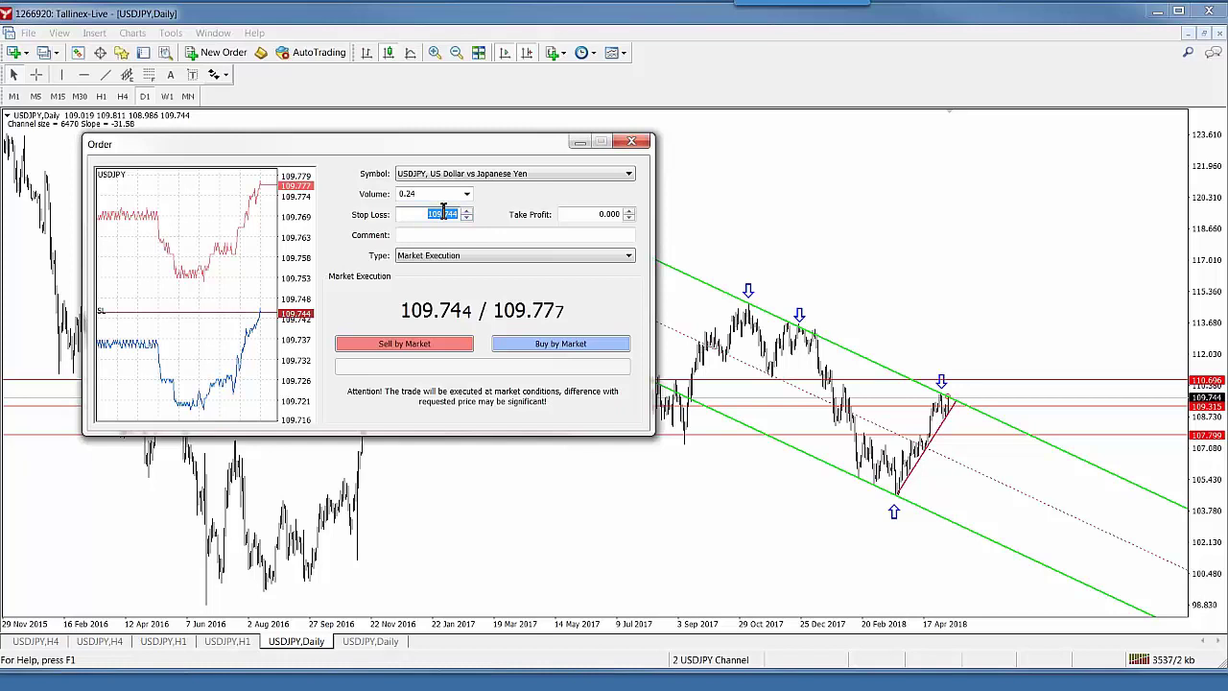
left_click(444, 215)
type("300")
left_click(634, 216)
left_click(605, 215)
key("BackSpace")
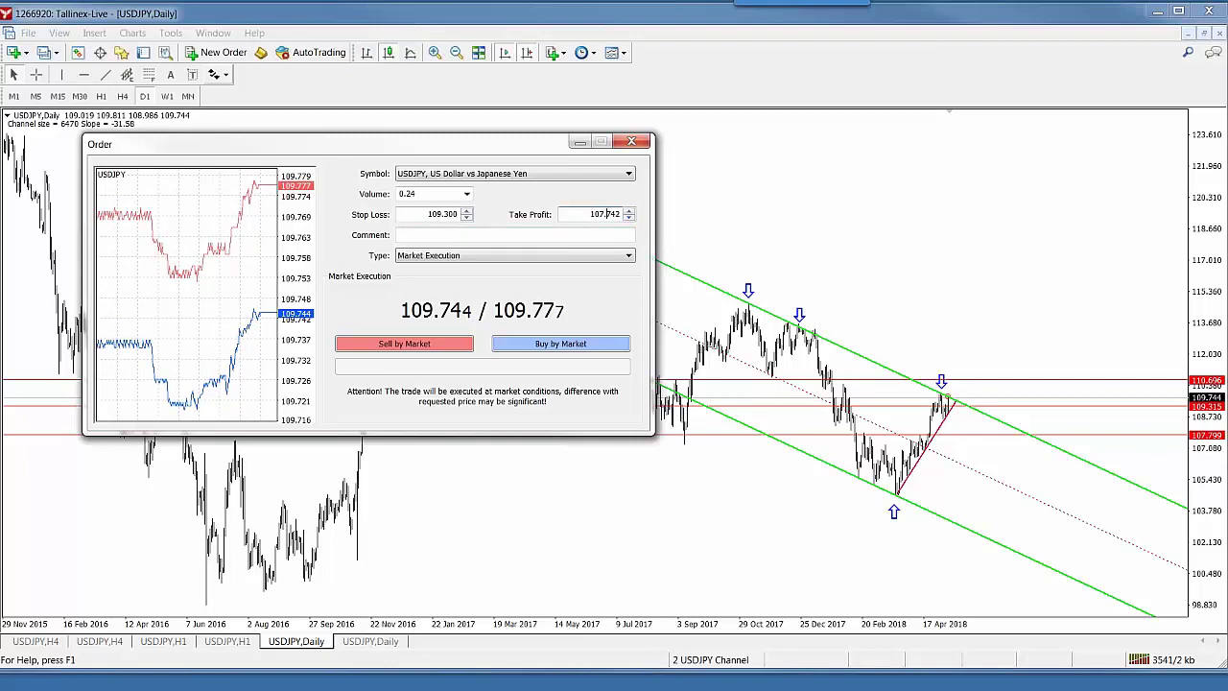
type("800")
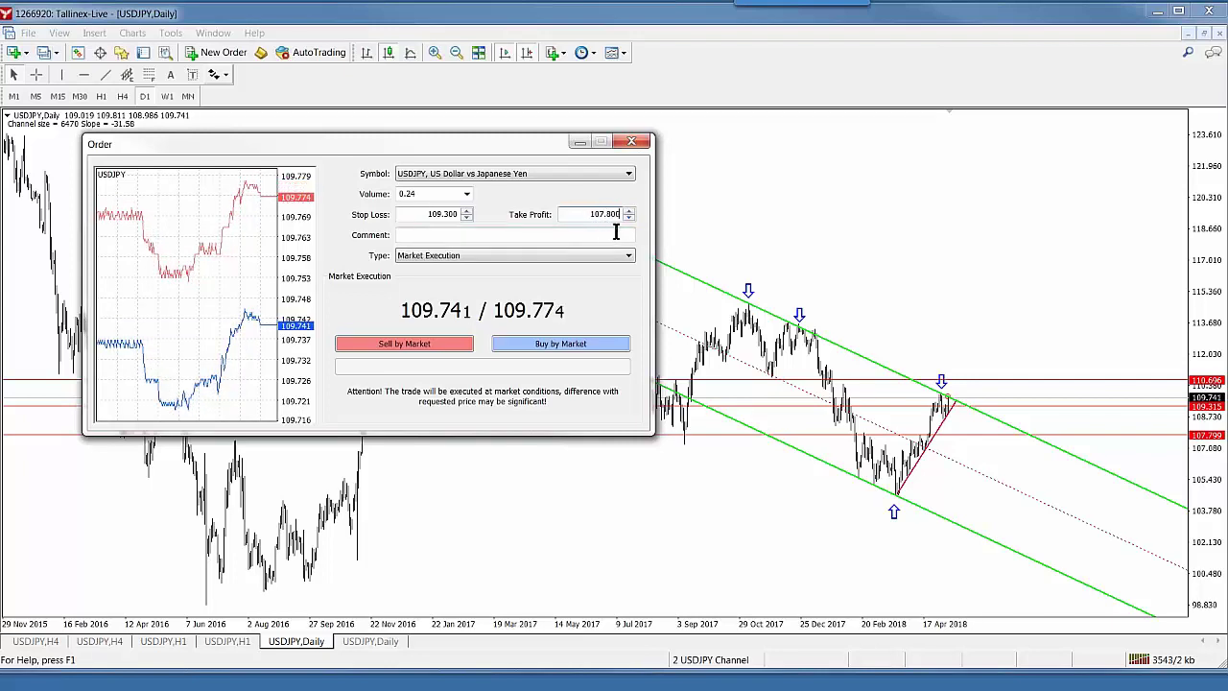
key("Tab")
key("Tab")
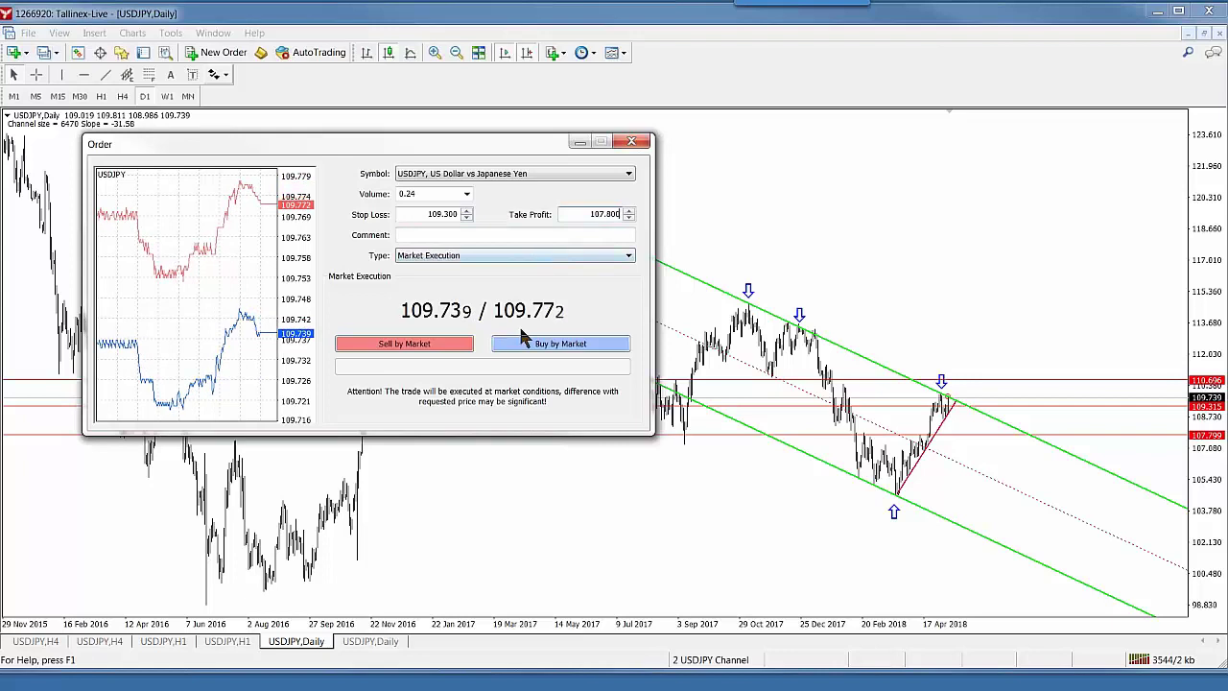
Make the USDJPY order a pending Sell Stop at price 109.300
left_click(628, 255)
left_click(493, 282)
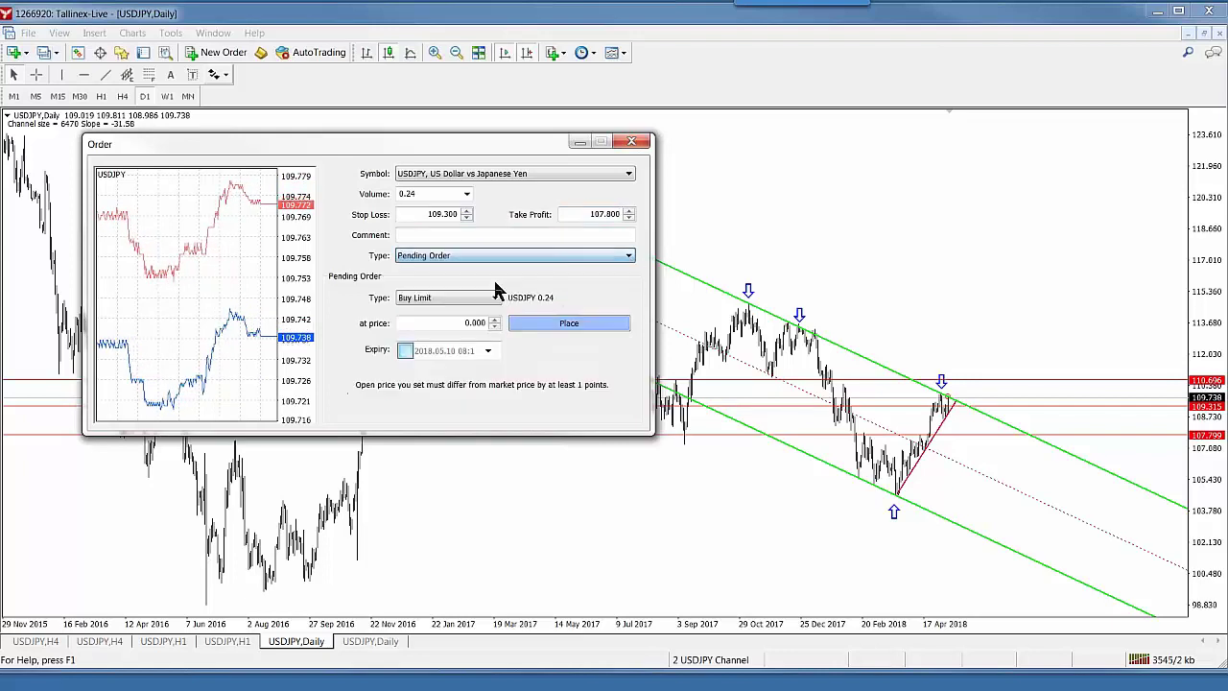
left_click(496, 299)
left_click(490, 352)
left_click(499, 323)
double_click(474, 323)
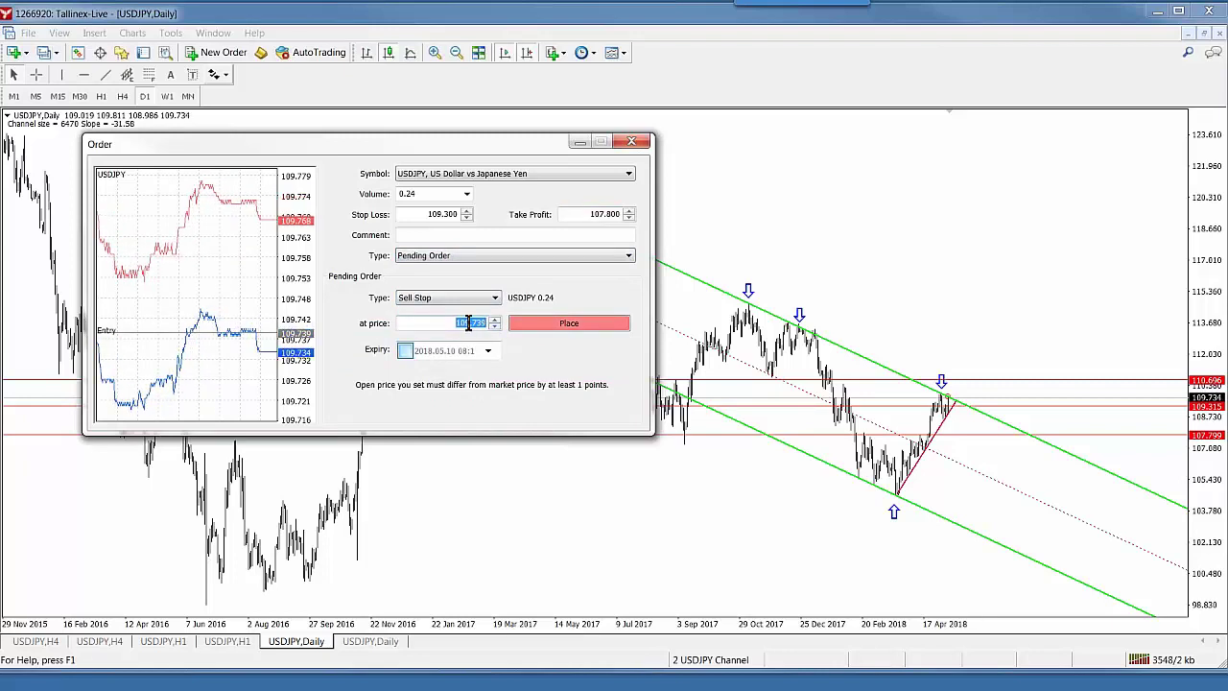
type("109.300")
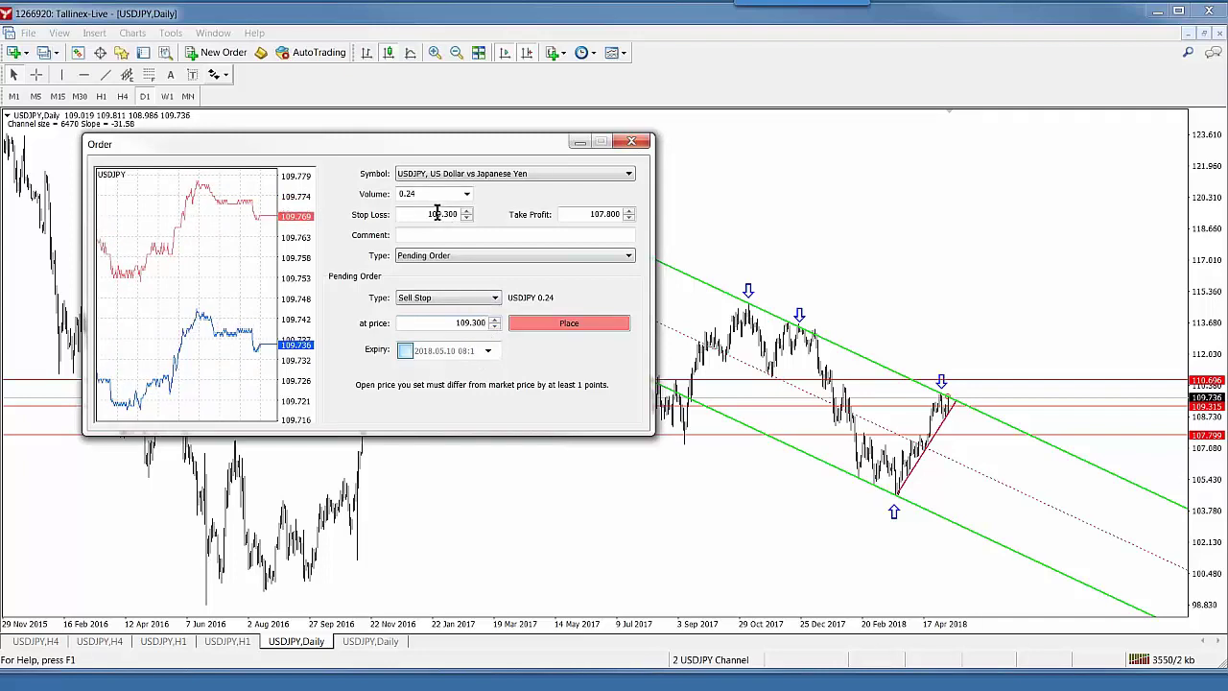
Set the pending order's stop loss to 110.700 and place the order
left_click(437, 213)
type("1")
key("Delete")
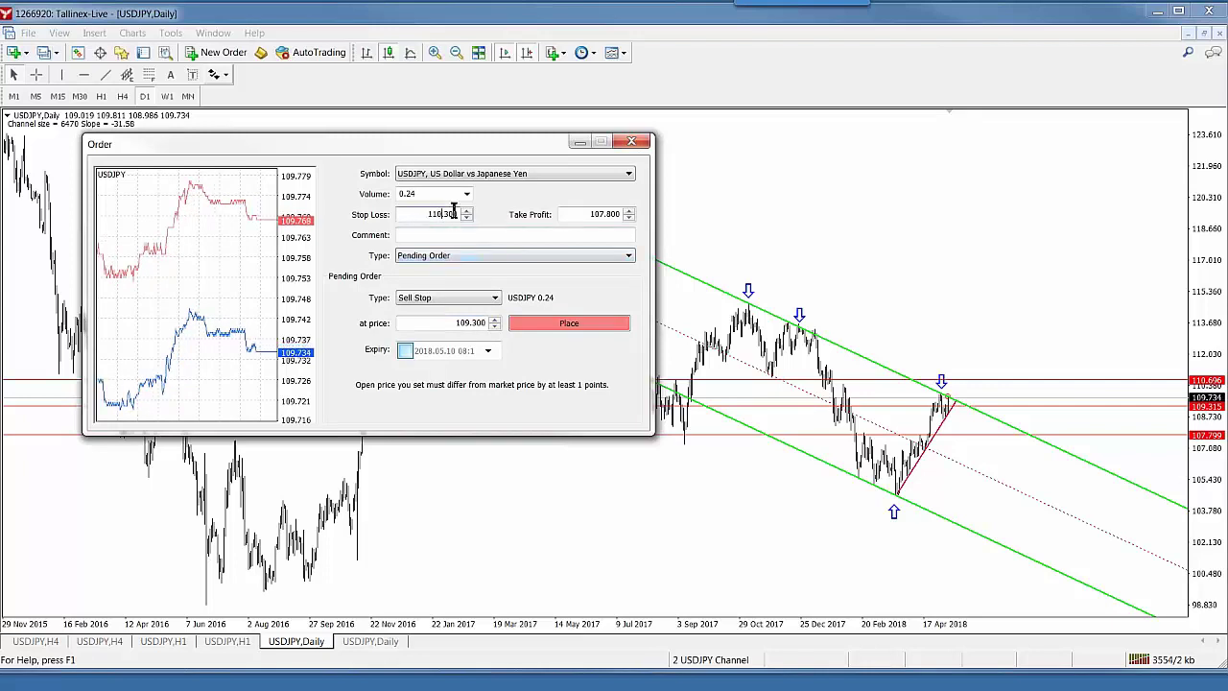
key("Delete")
type("7")
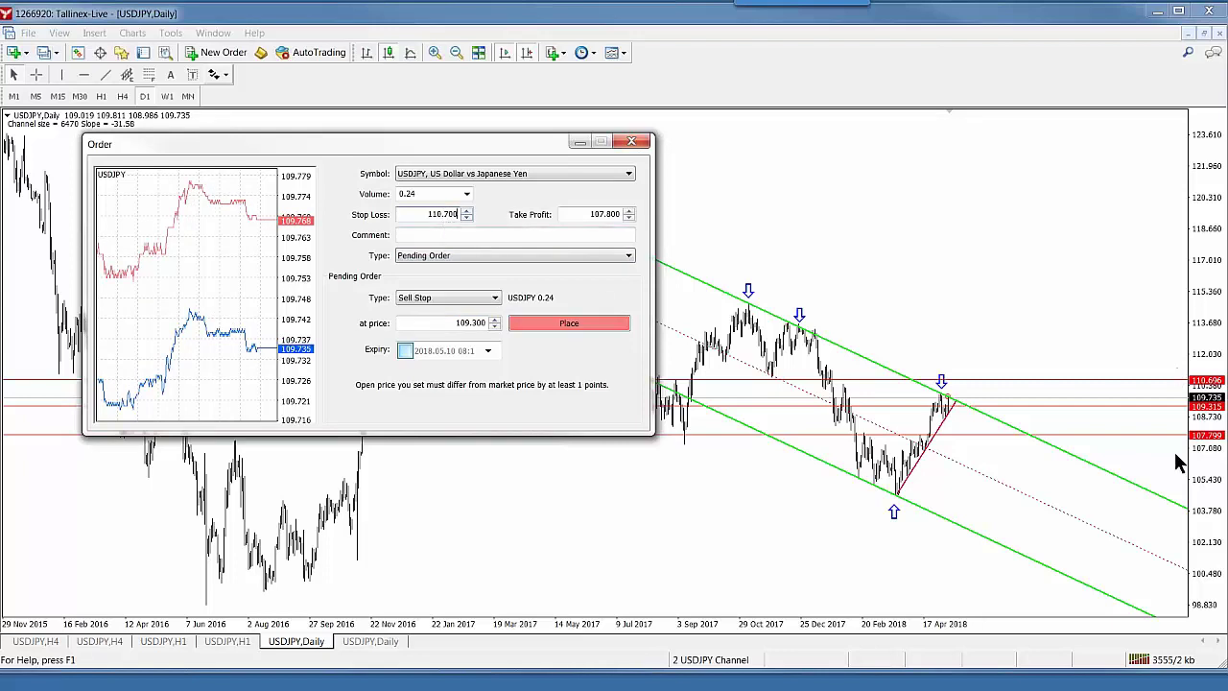
left_click(576, 326)
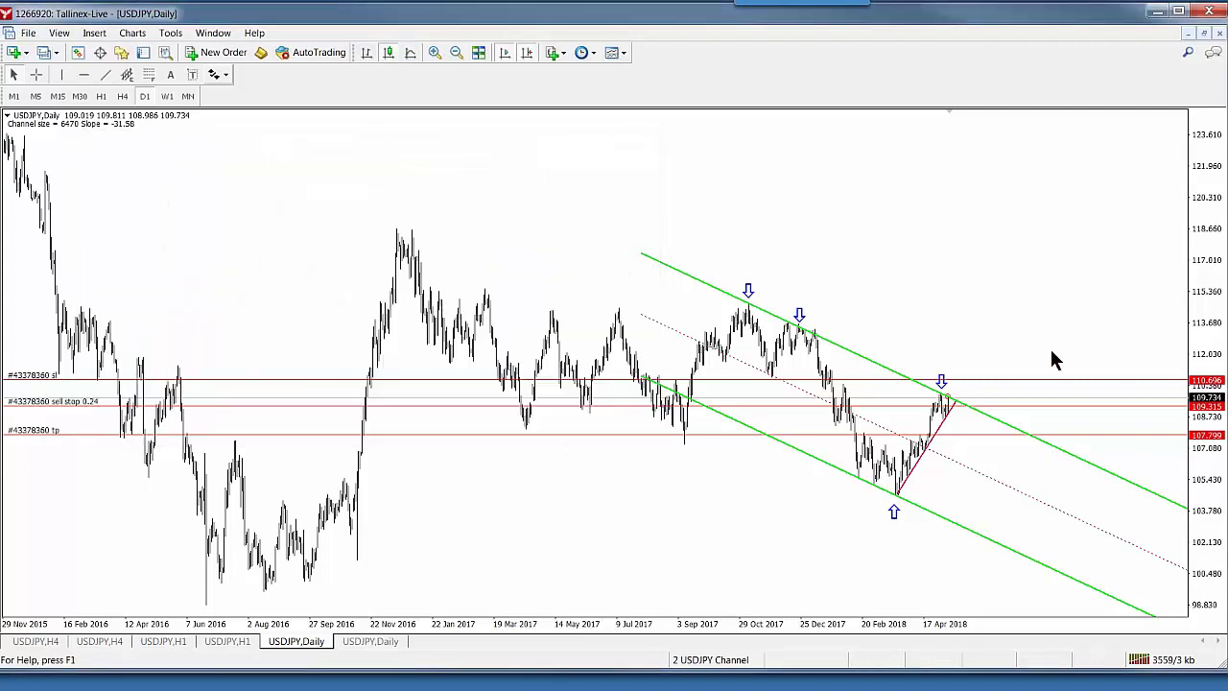
Delete the three horizontal lines from the USDJPY daily chart using its objects list
right_click(940, 192)
left_click(988, 297)
left_click(472, 378)
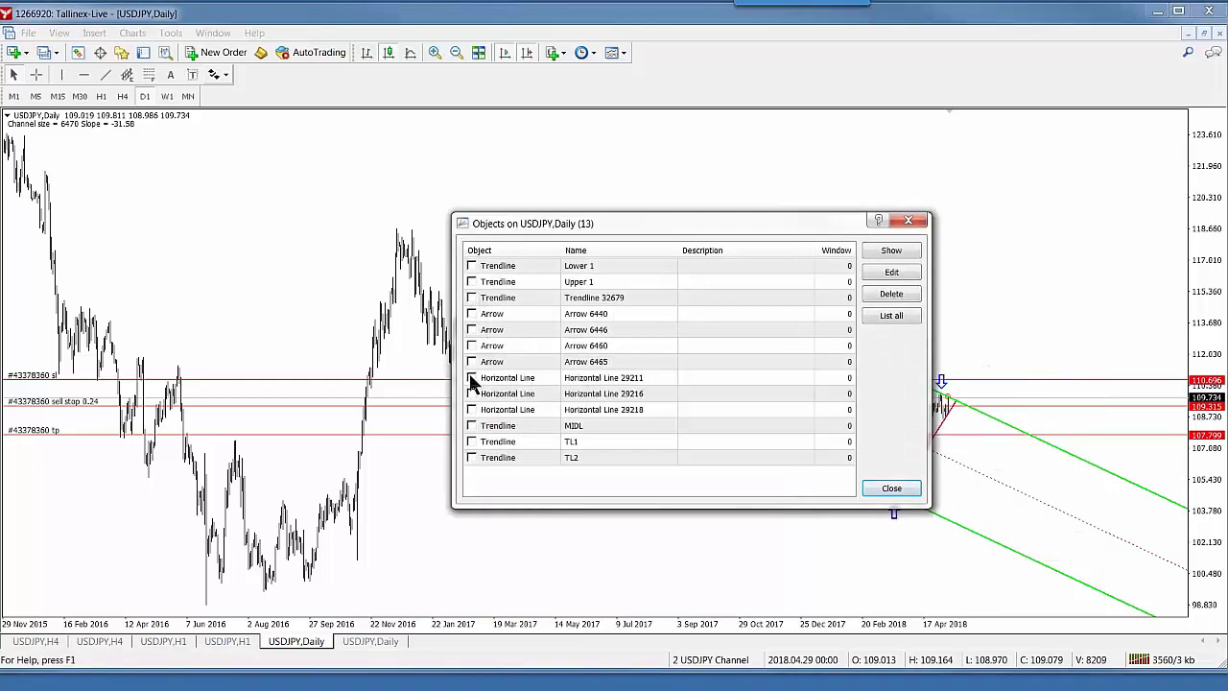
left_click(472, 394)
left_click(471, 410)
left_click(574, 374)
left_click(905, 292)
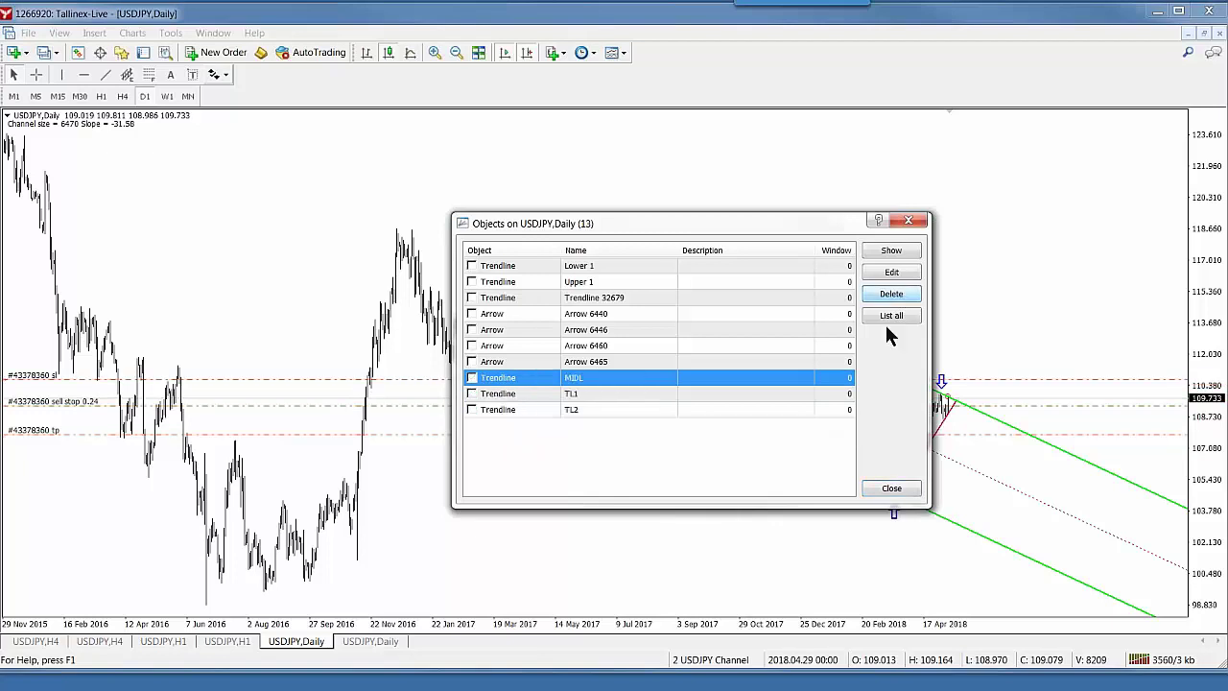
left_click(892, 489)
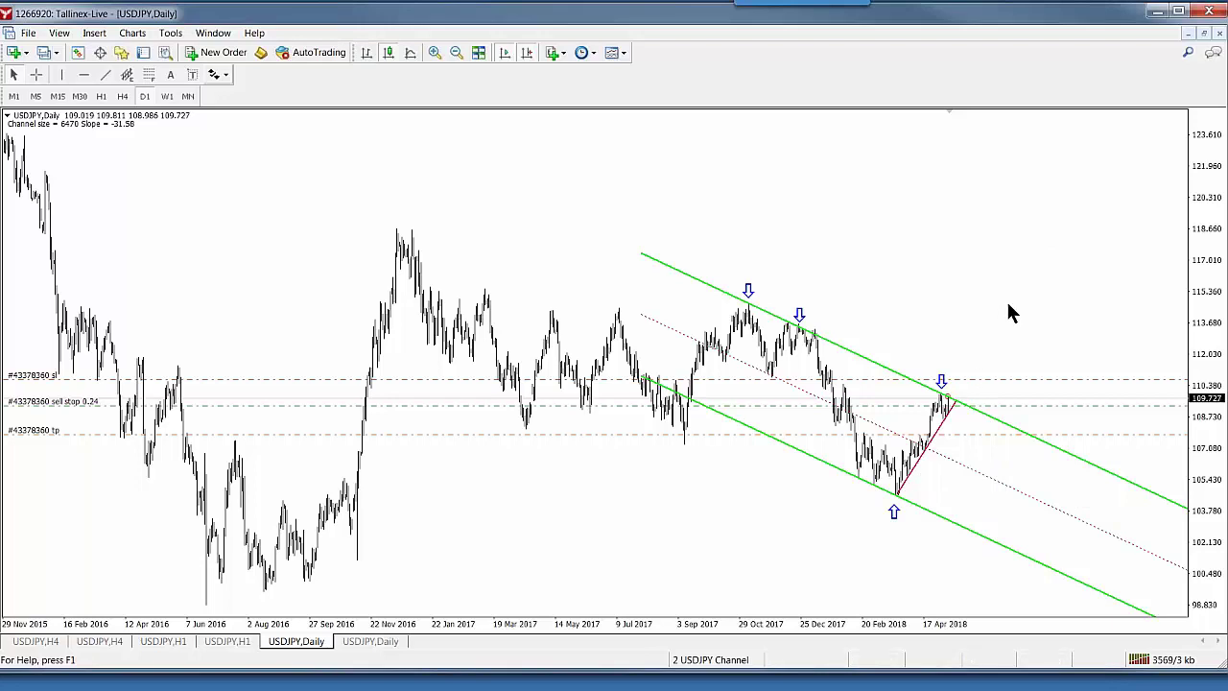
Tile the six USDJPY charts and show the list of open and pending trades
left_click(1205, 34)
left_click(478, 52)
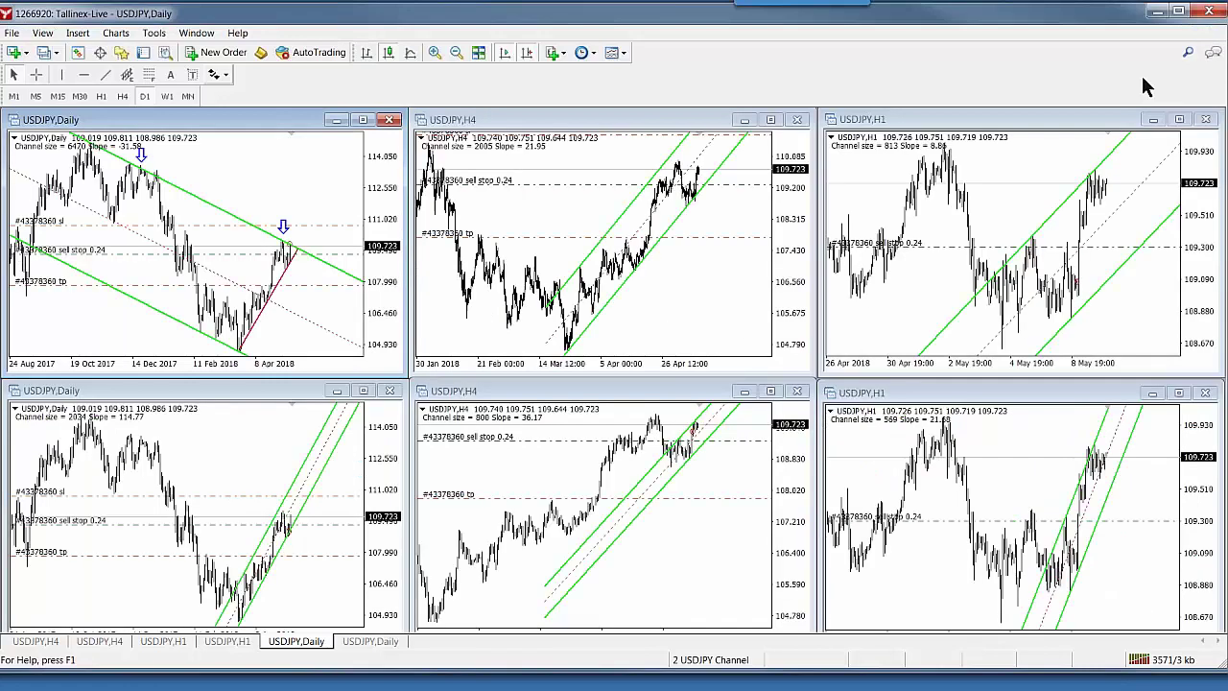
left_click(146, 52)
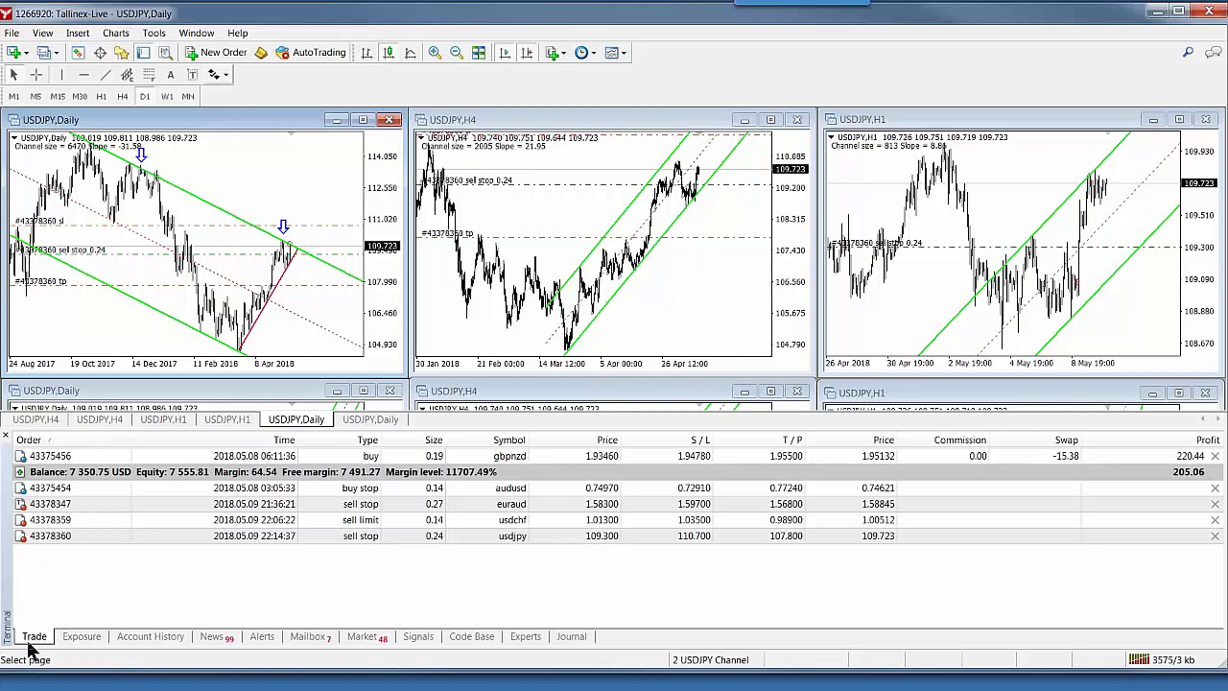
Load the 2 USDCHF Channel profile, tile its charts and compress the daily chart's price scale to show the sell limit order
left_click(43, 53)
left_click(106, 352)
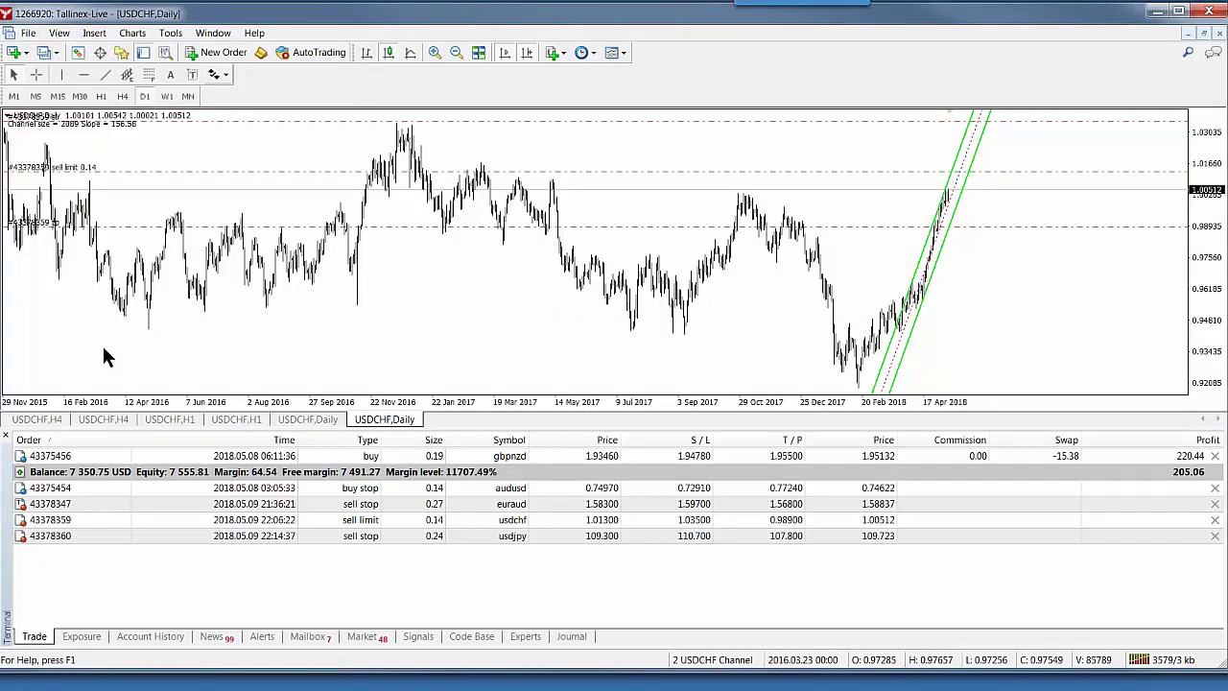
left_click(1205, 34)
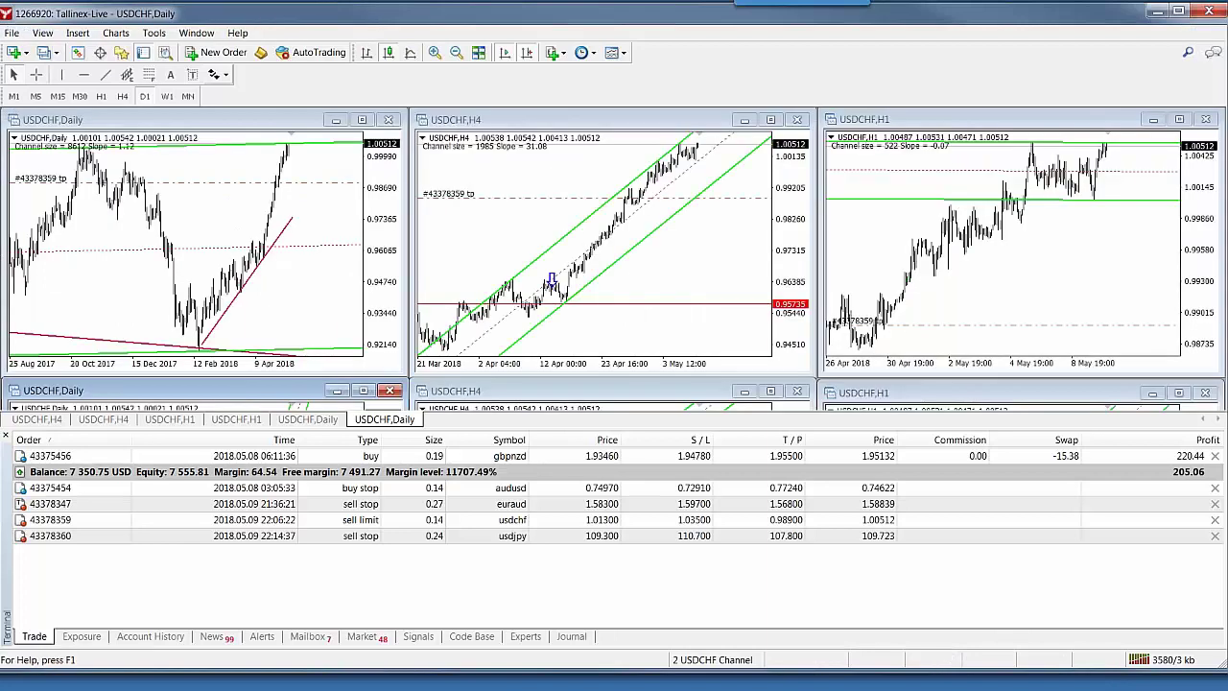
left_click_drag(373, 186, 374, 235)
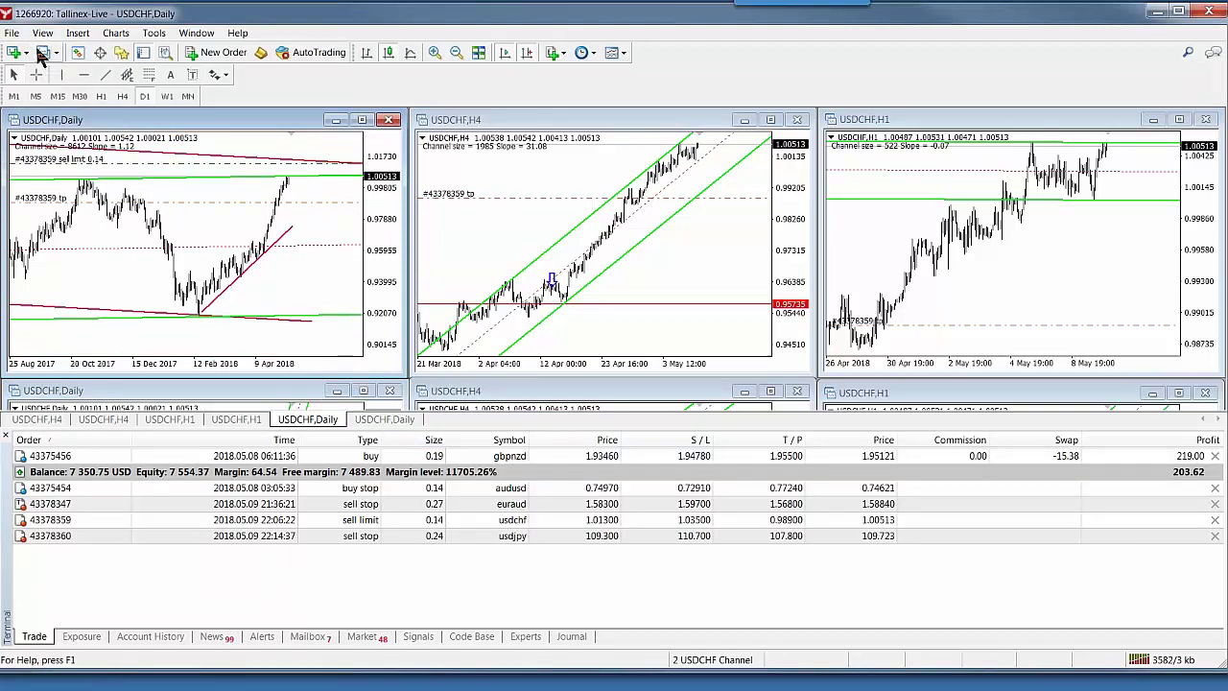
Load the 2 EURAUD Channel profile to review its sell stop order, followed by the 2 AUDUSD Channel profile
left_click(43, 54)
left_click(91, 208)
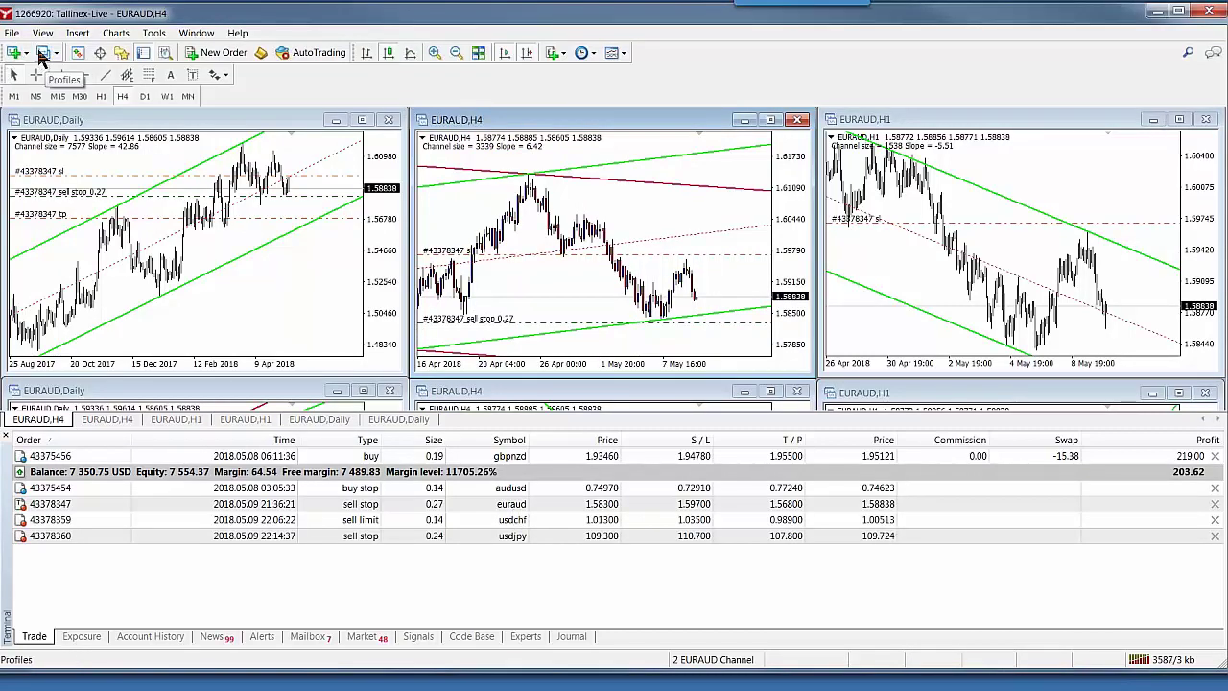
left_click(43, 54)
left_click(77, 188)
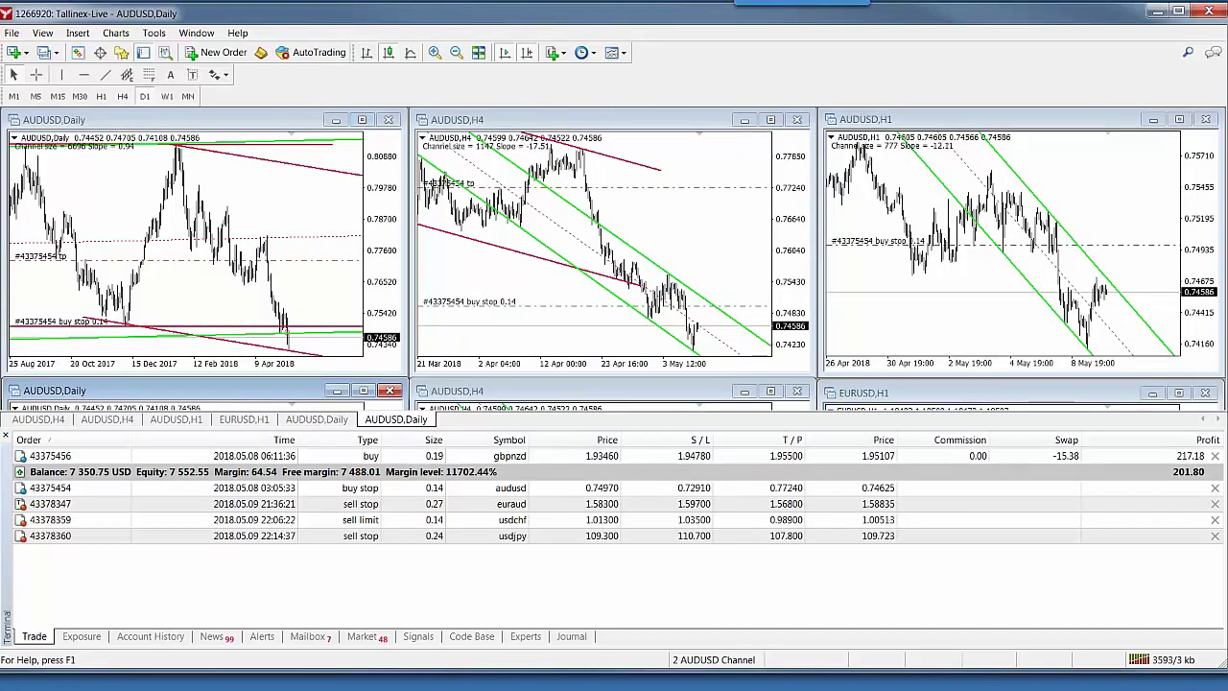
Hide the trades list and compress the price scales of all six charts in the AUDUSD profile
left_click(6, 435)
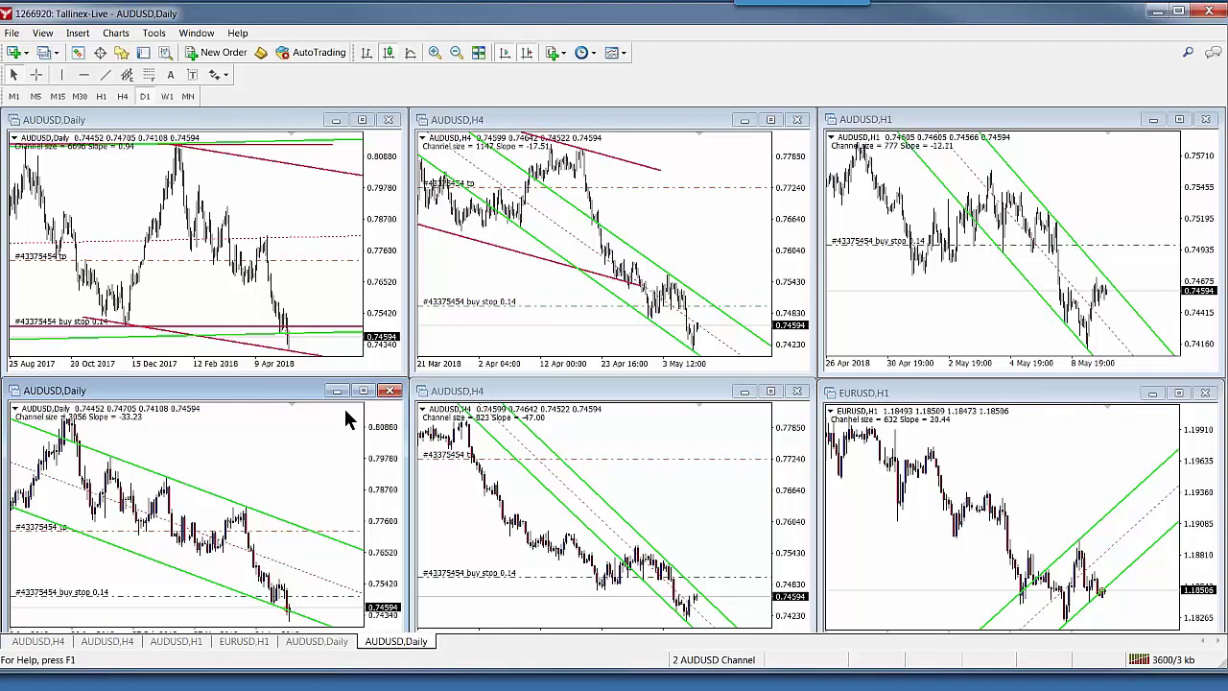
left_click_drag(377, 196, 396, 282)
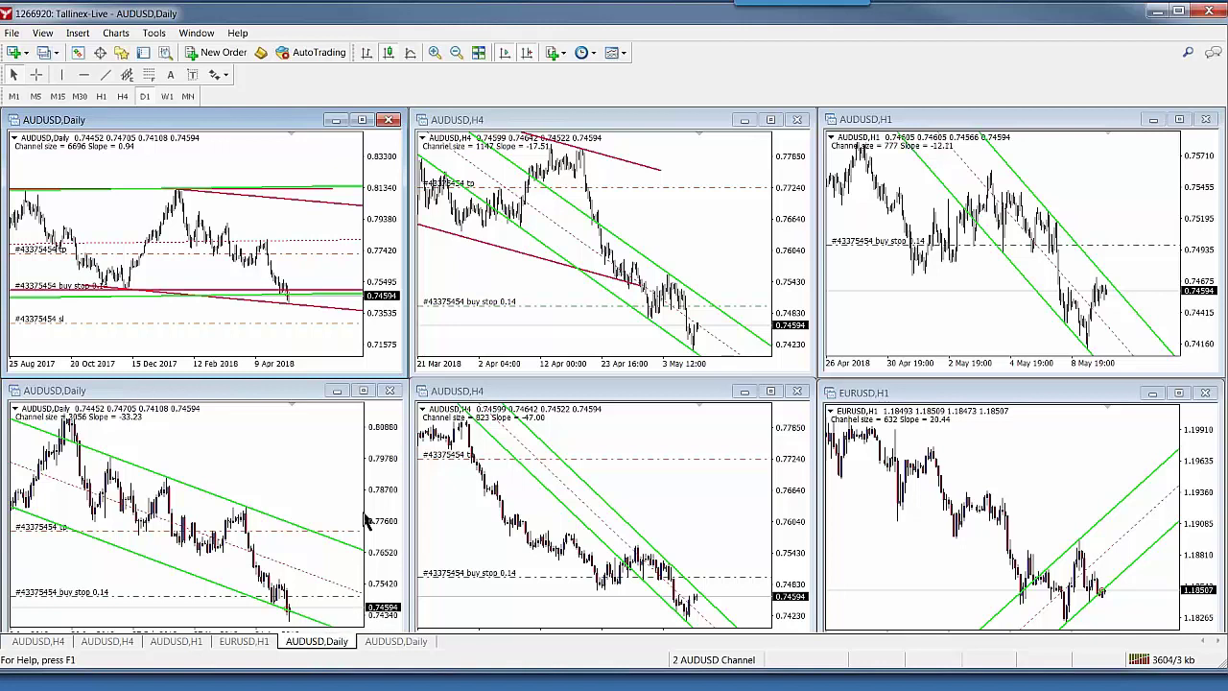
left_click_drag(372, 519, 373, 552)
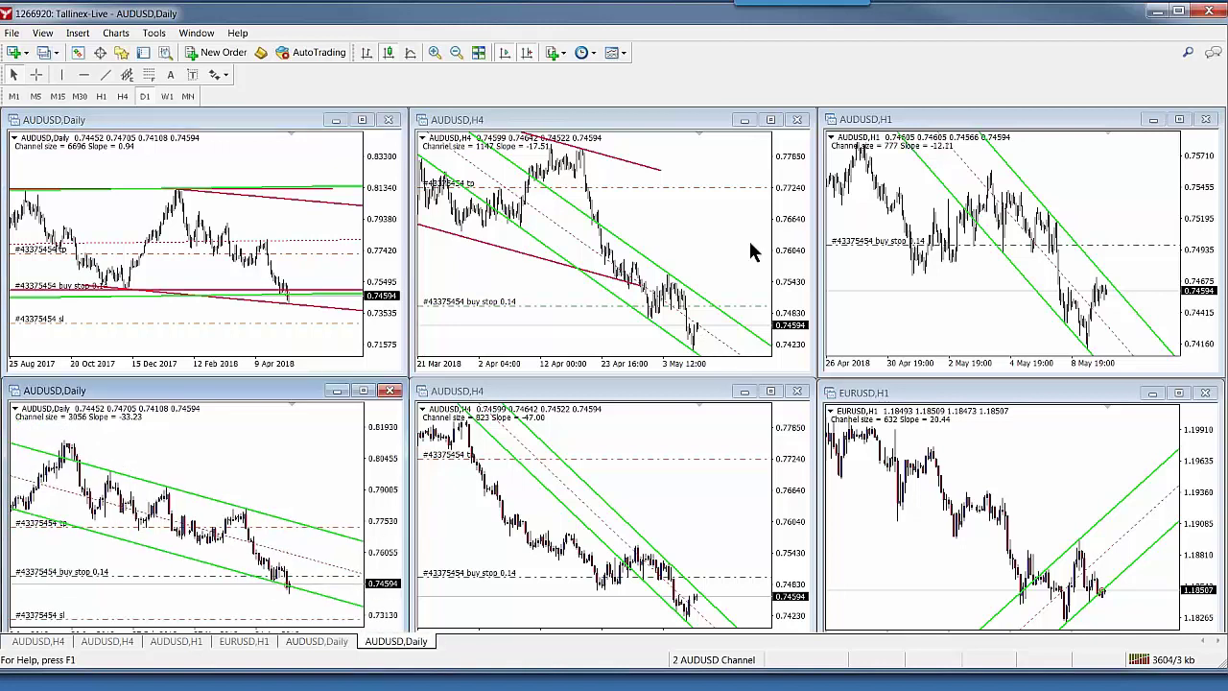
left_click_drag(787, 219, 789, 257)
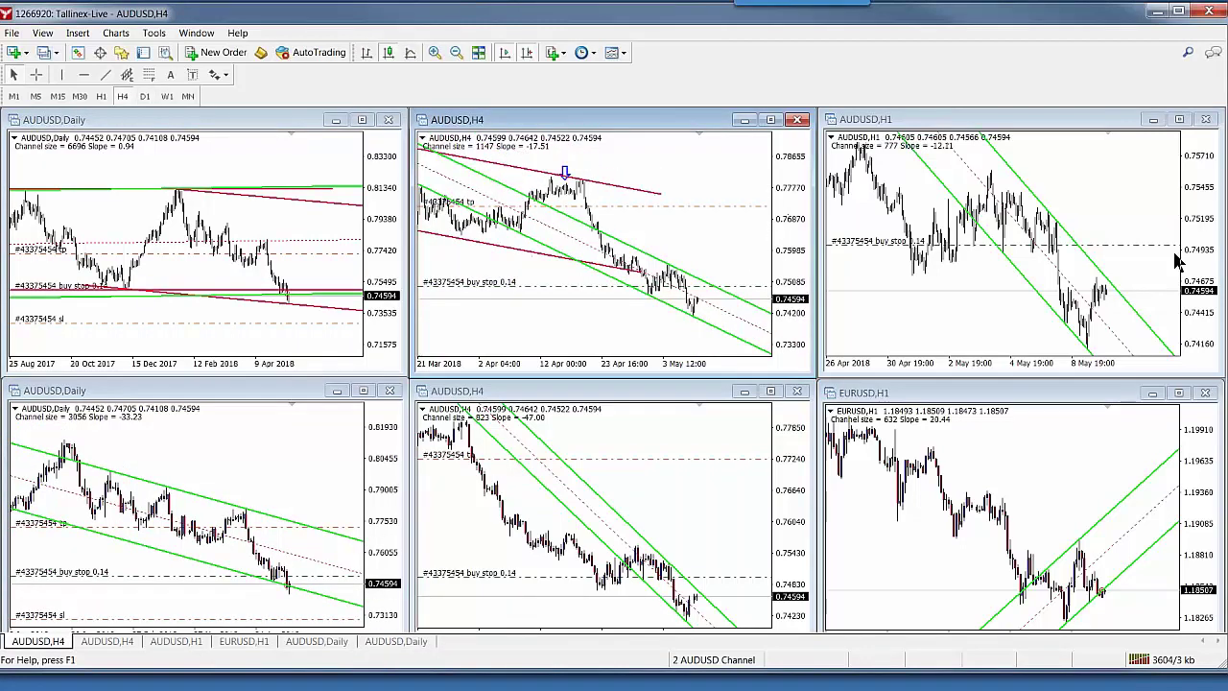
left_click_drag(1204, 248, 1204, 269)
left_click_drag(1201, 480, 1203, 508)
left_click_drag(784, 473, 785, 490)
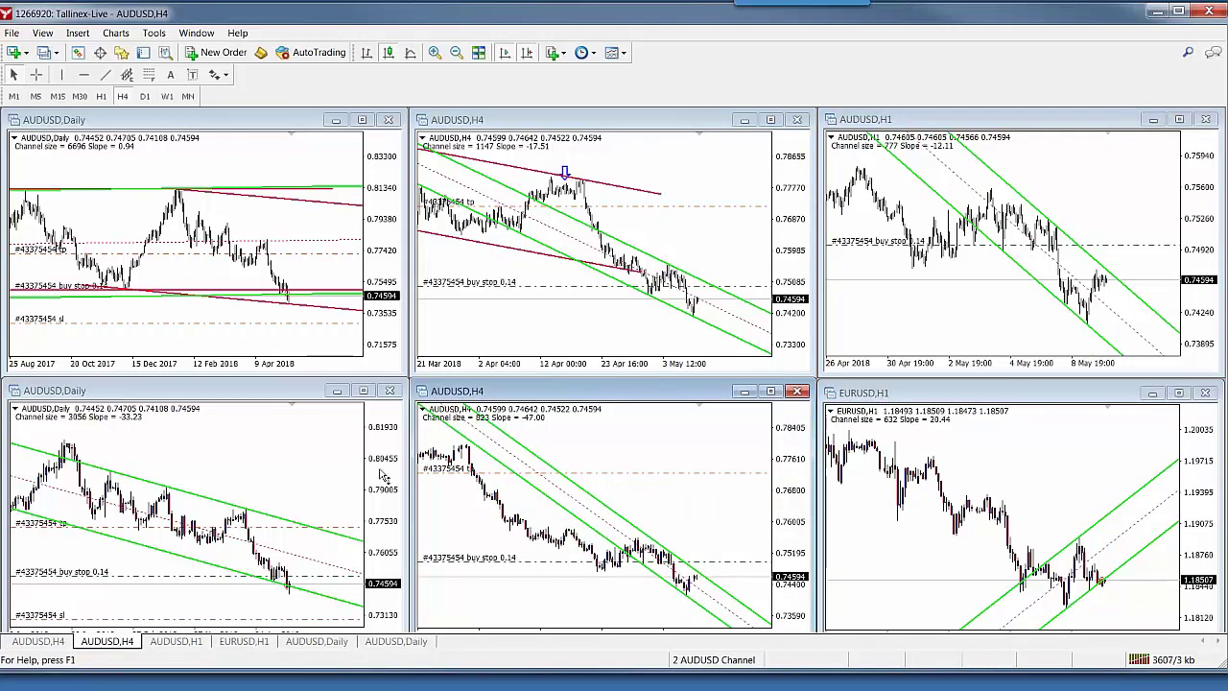
Delete the pending 0.14-lot buy stop order from the AUDUSD daily channel chart
right_click(307, 577)
left_click(346, 604)
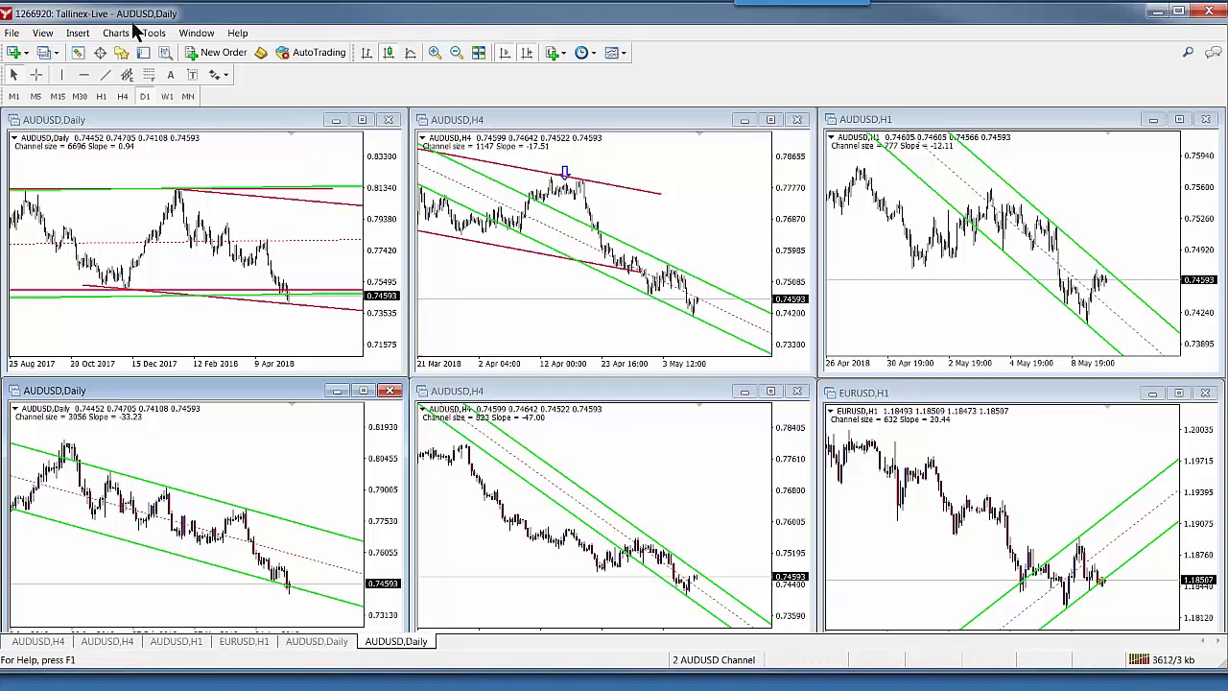
Show the trades list to review the remaining open and pending orders, and hide it again with the EURUSD H1 chart active
left_click(143, 52)
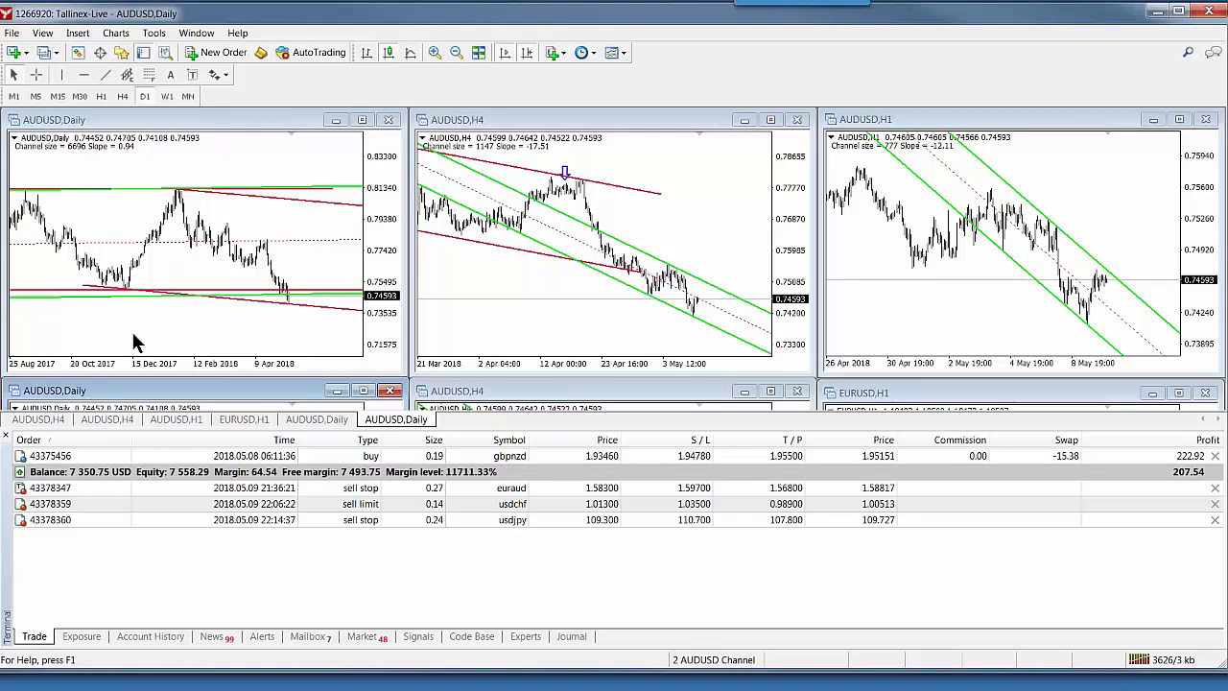
left_click(909, 395)
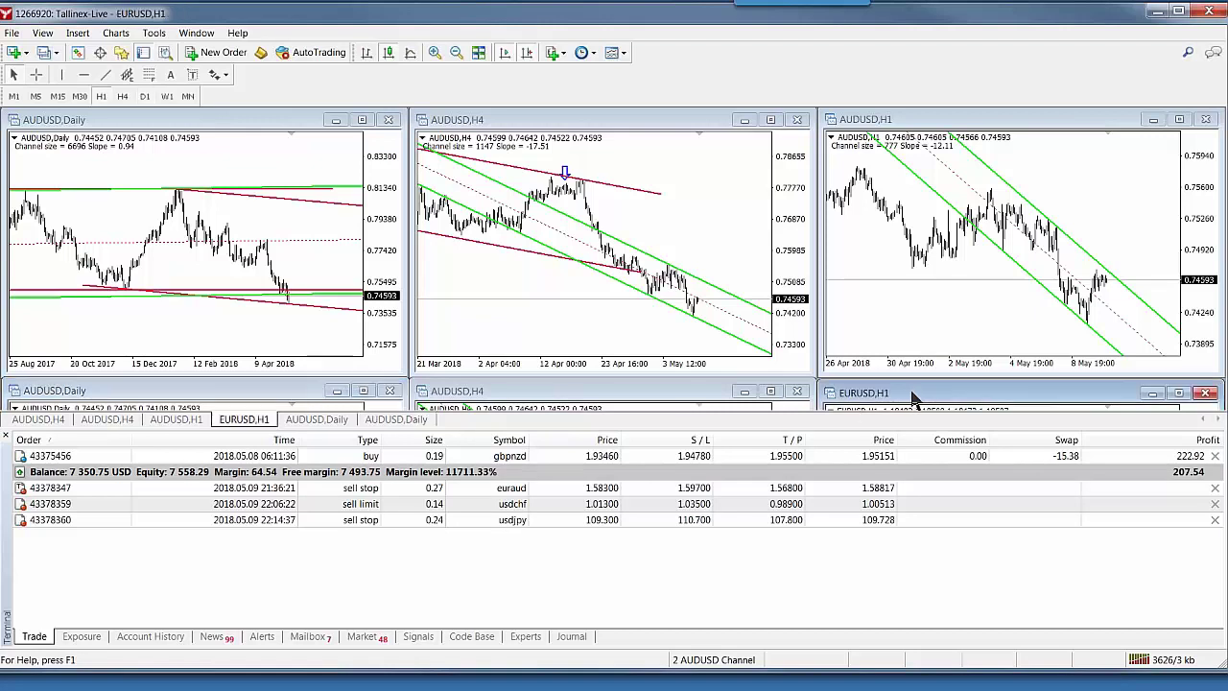
left_click(6, 436)
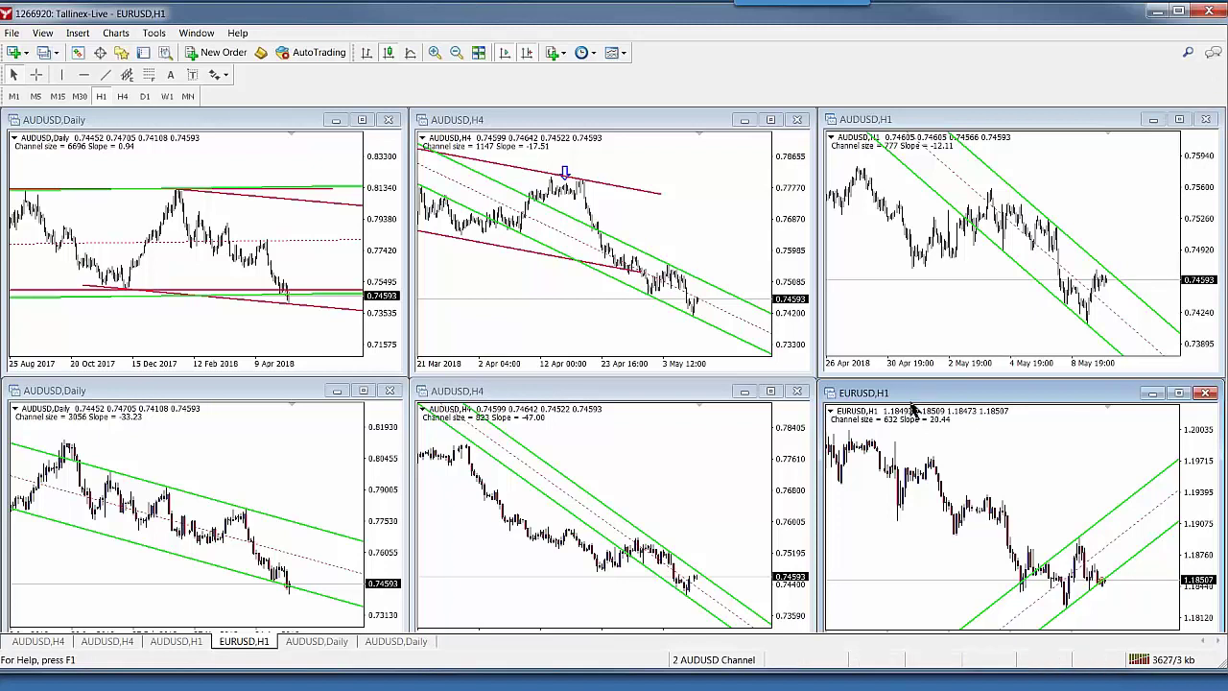
Replace the EURUSD H1 chart's symbol with AUDUSD from the market watch list, and hide the list again
left_click(78, 51)
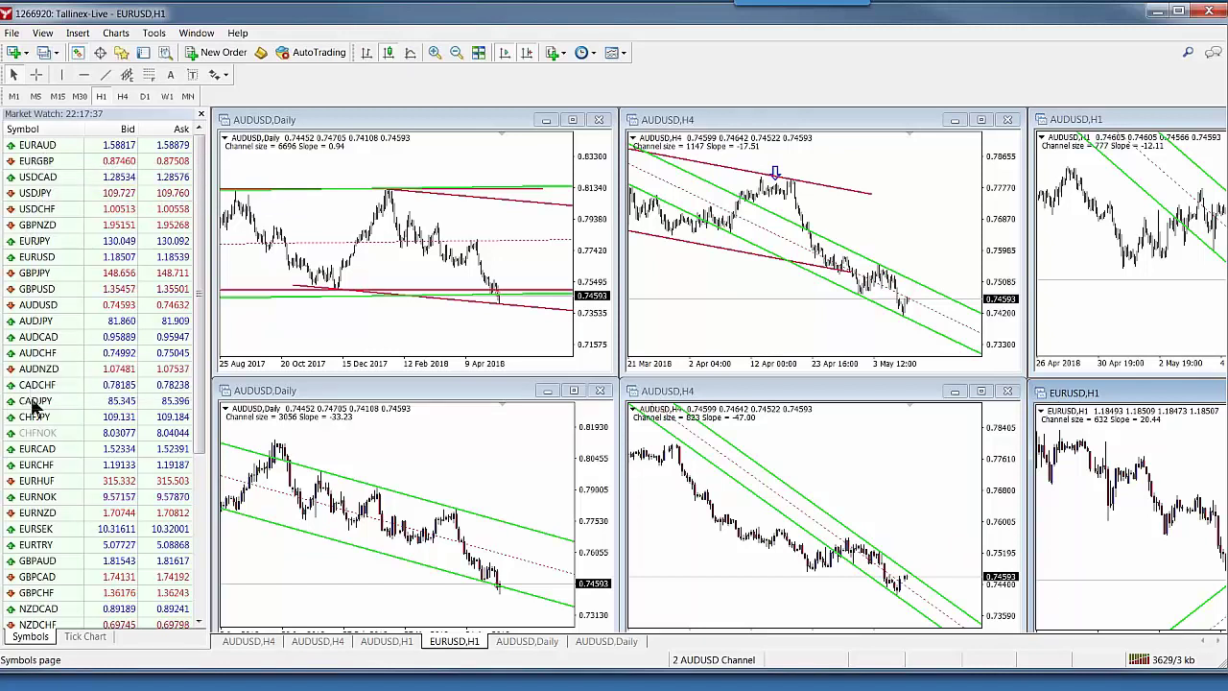
left_click(28, 305)
left_click_drag(28, 305, 1089, 513)
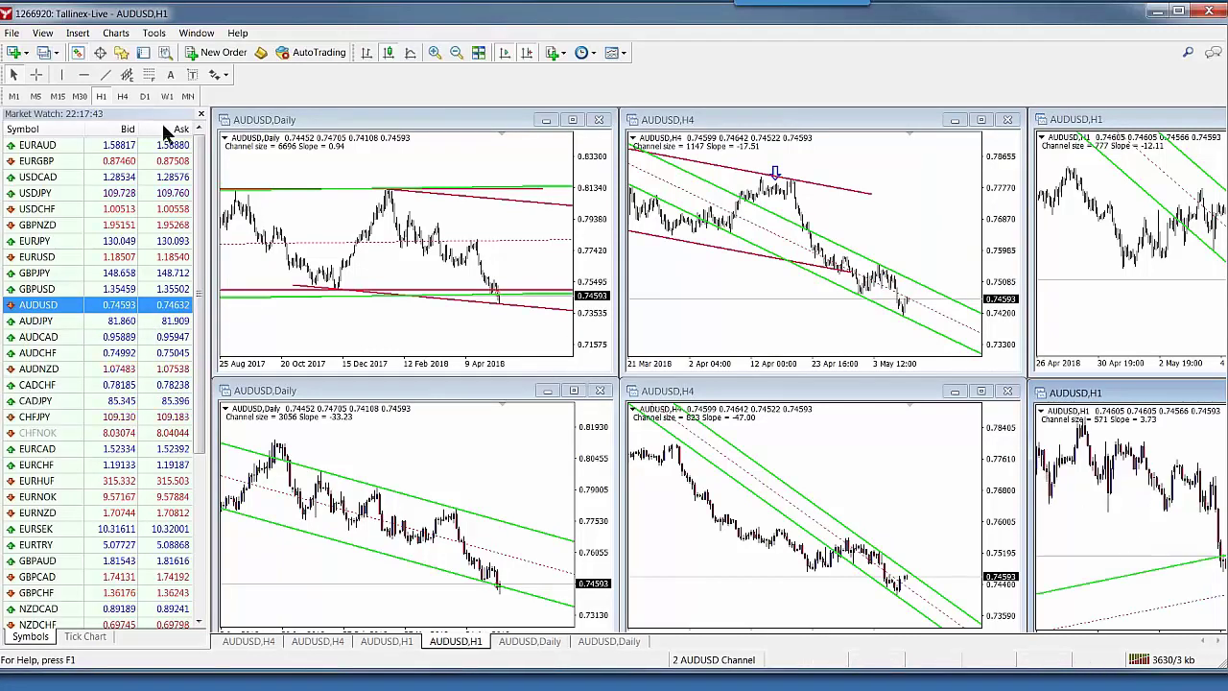
left_click(200, 114)
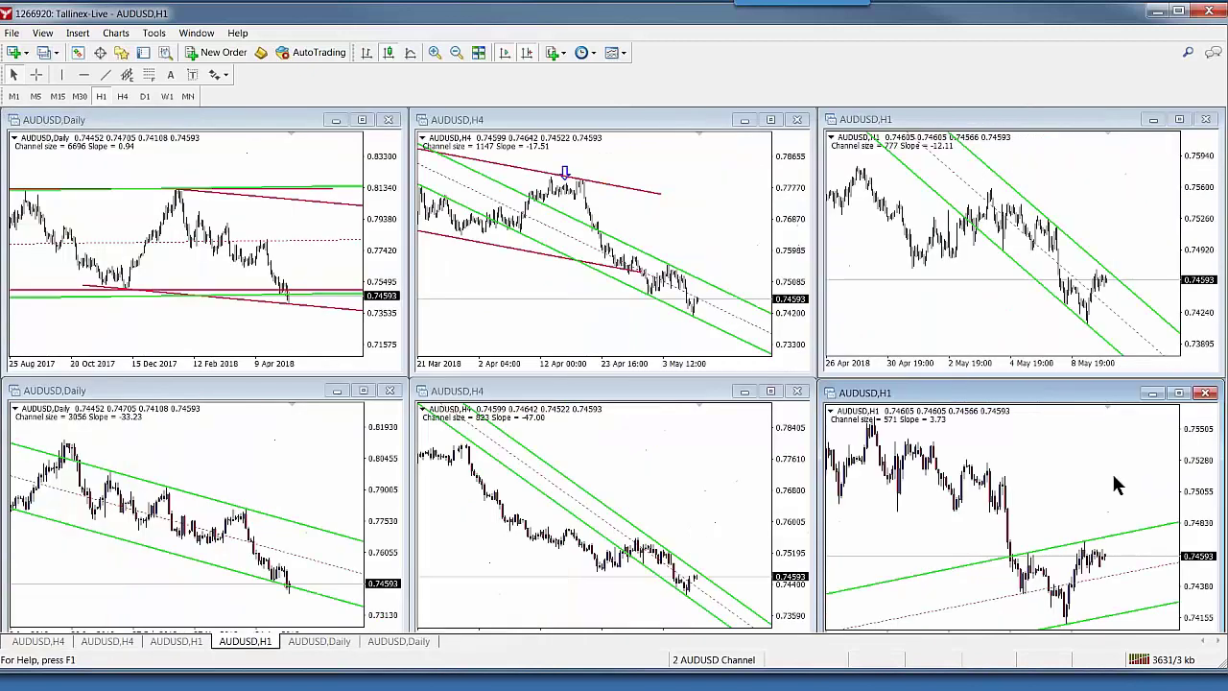
Maximize and zoom in on the new AUDUSD H1 chart, and draw a descending trendline along the highs from about 0.754 to 0.746
left_click(1180, 393)
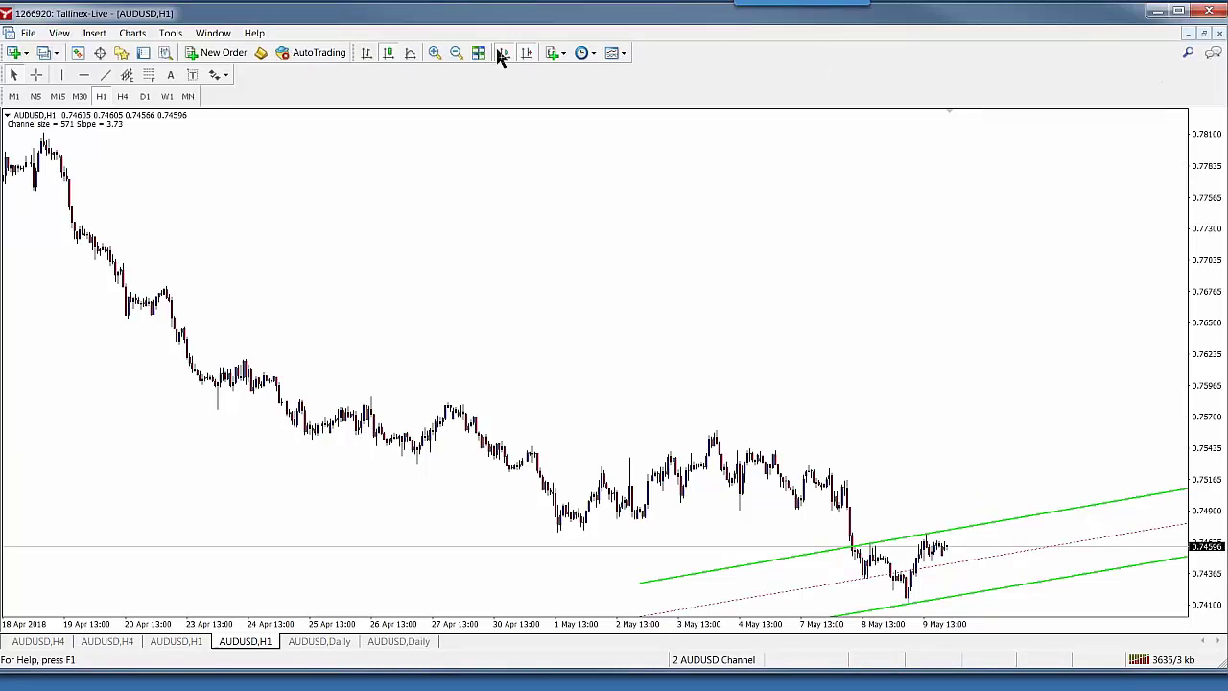
left_click(433, 52)
left_click(434, 53)
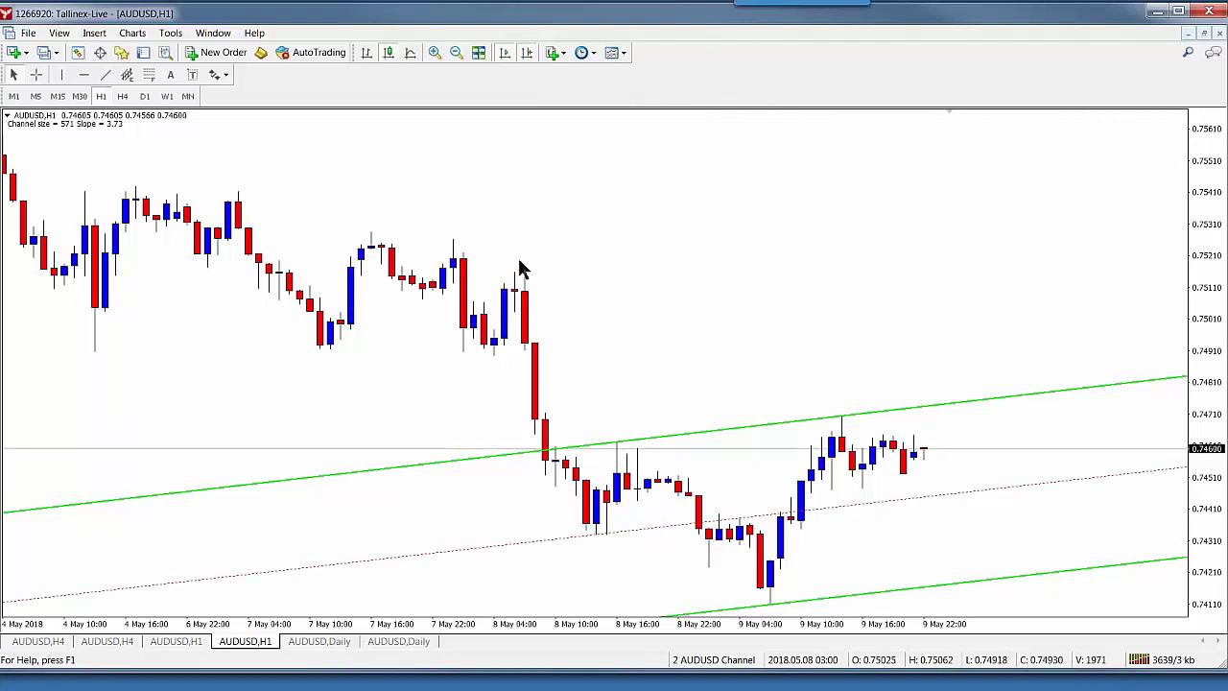
left_click(105, 75)
left_click_drag(239, 191, 1109, 433)
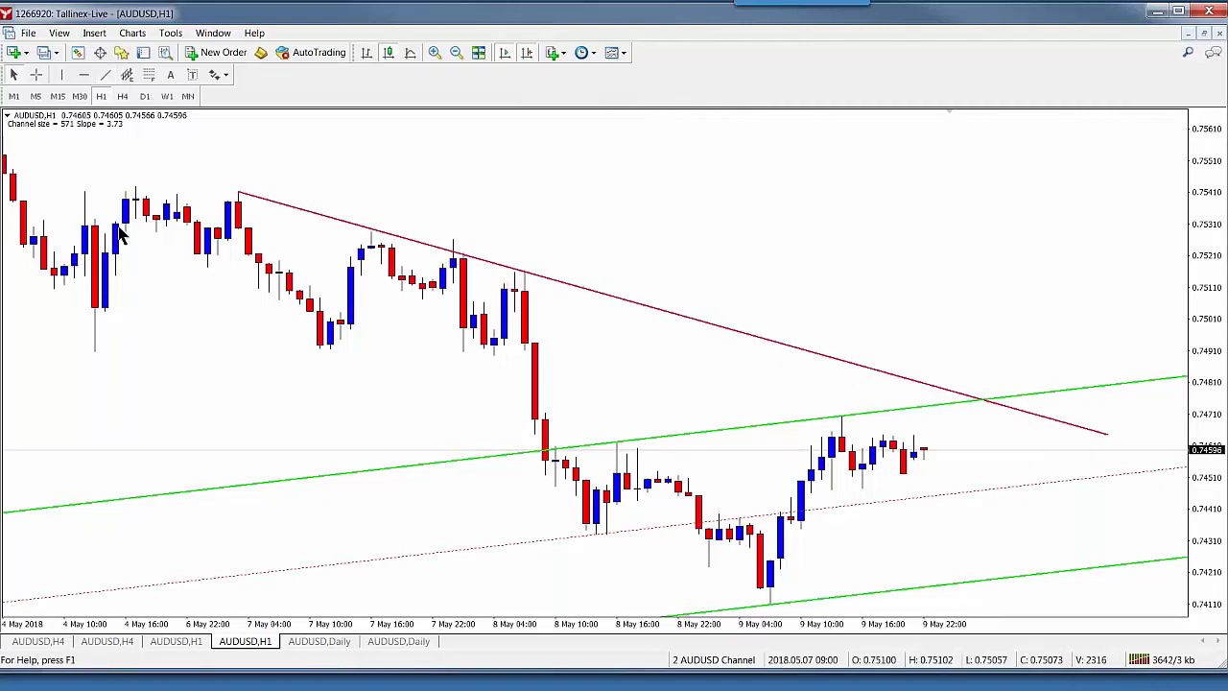
left_click_drag(241, 195, 257, 186)
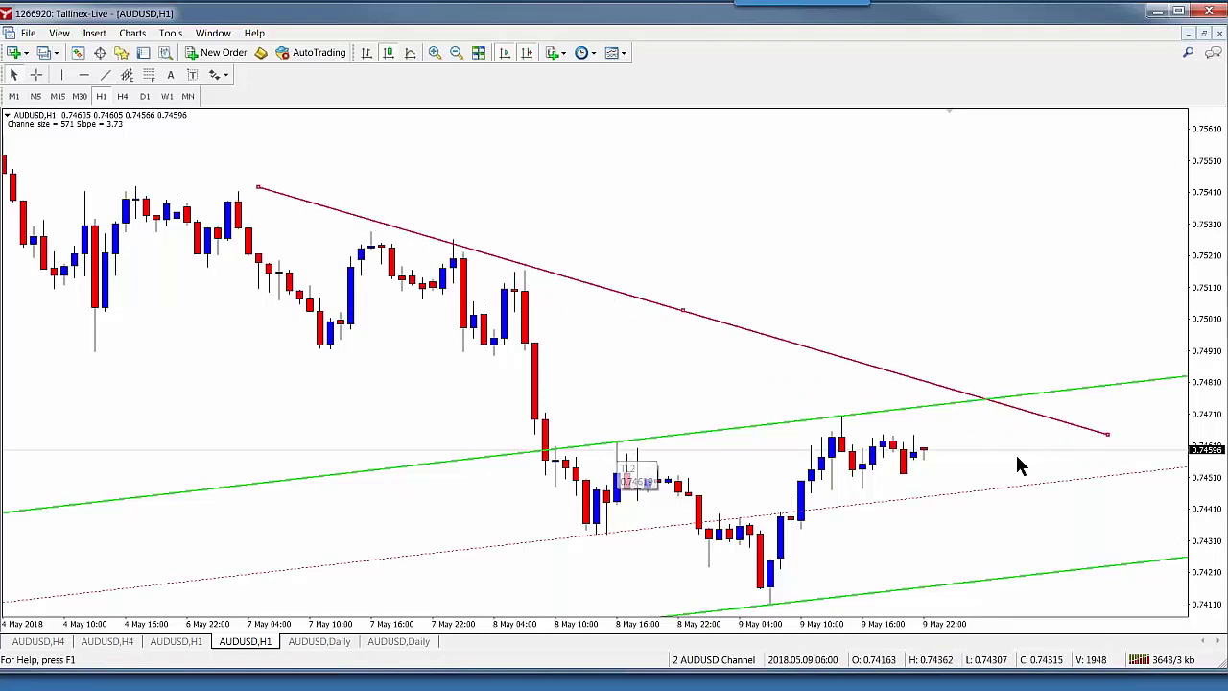
left_click_drag(1108, 434, 1111, 448)
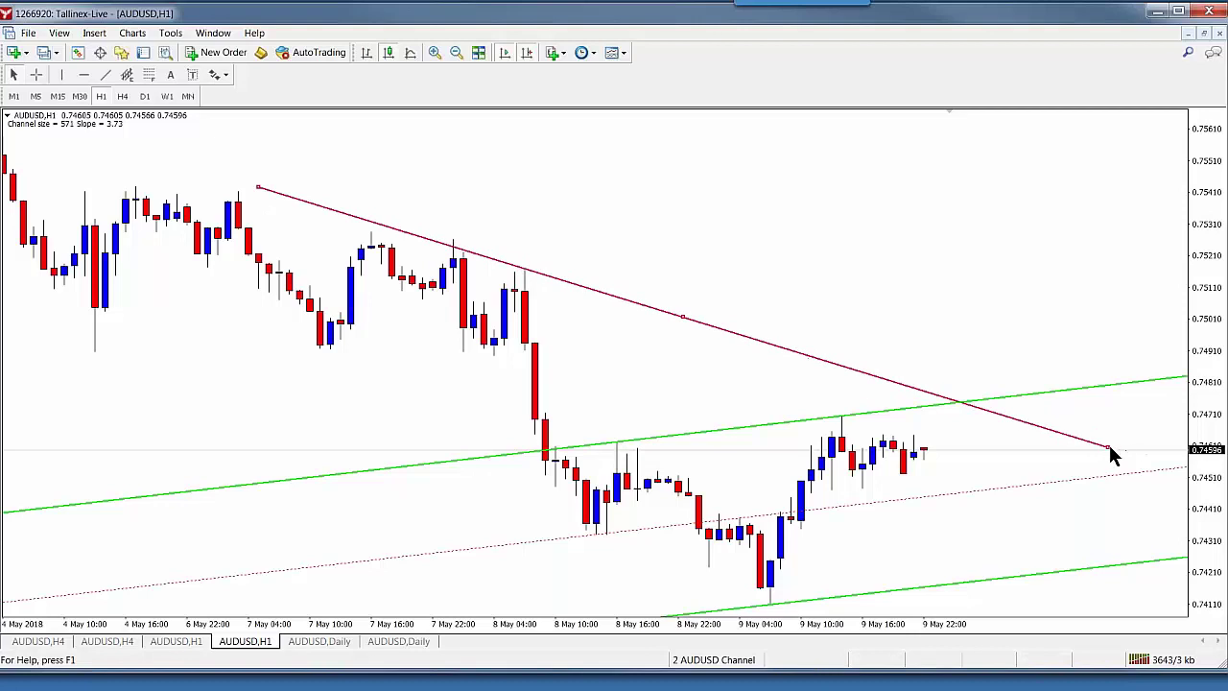
Place a parallel copy of the descending trendline against the 9 May low, and restore the chart to its tiled size
double_click(682, 316)
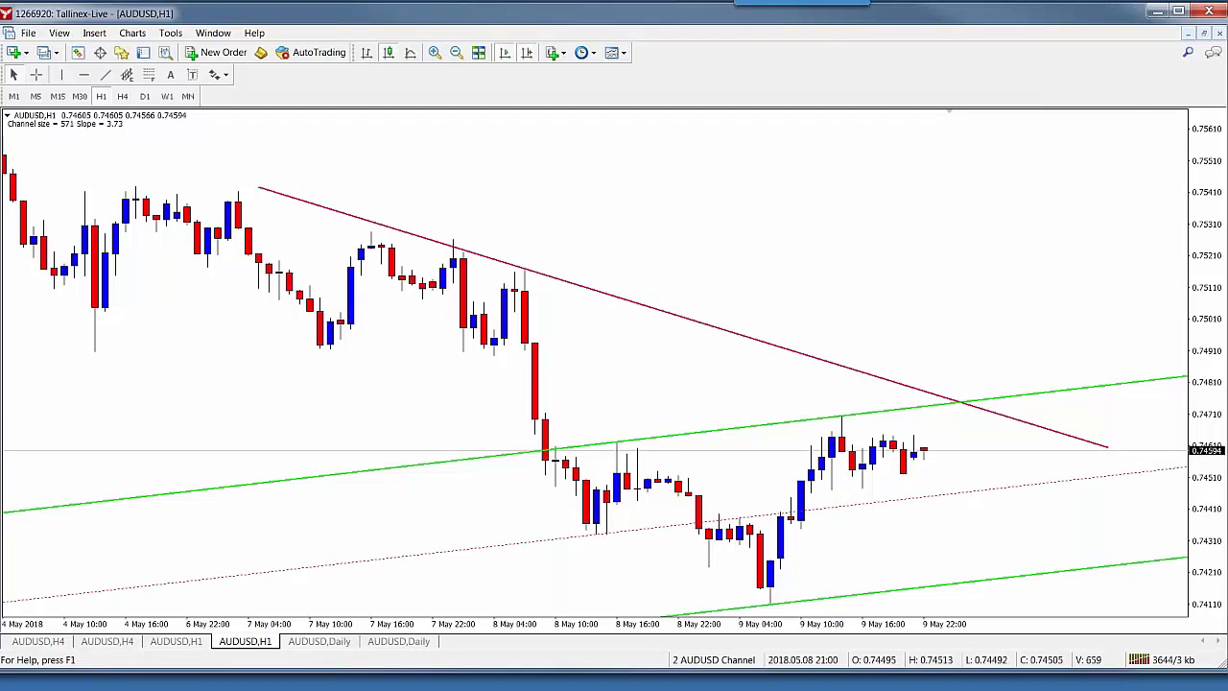
left_click_drag(674, 311, 624, 554)
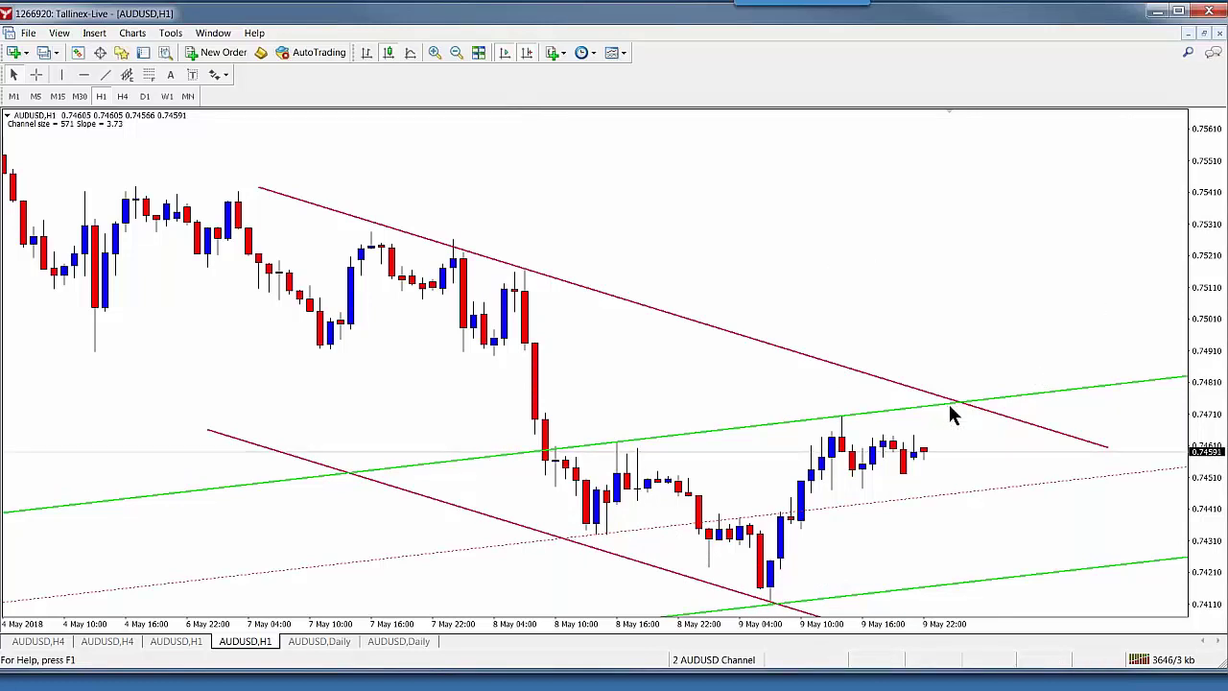
left_click(1205, 35)
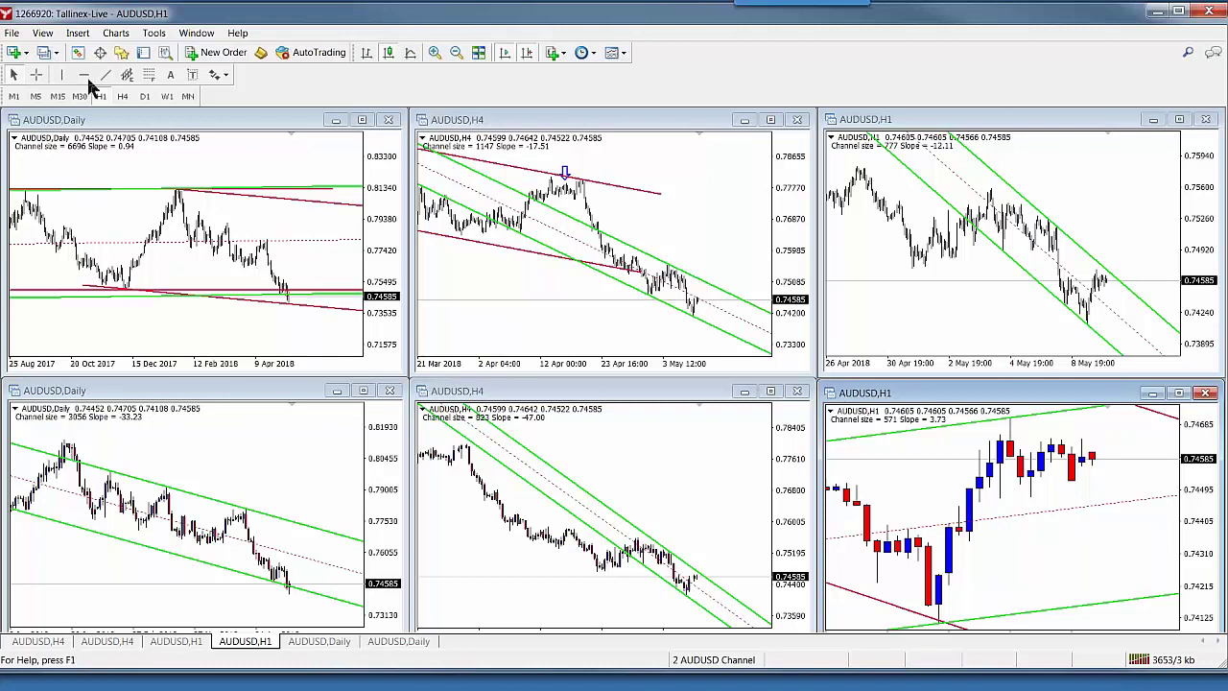
Show the trades list, maximize the upper AUDUSD daily chart and add the custom ZigZag indicator with its default settings
left_click(143, 51)
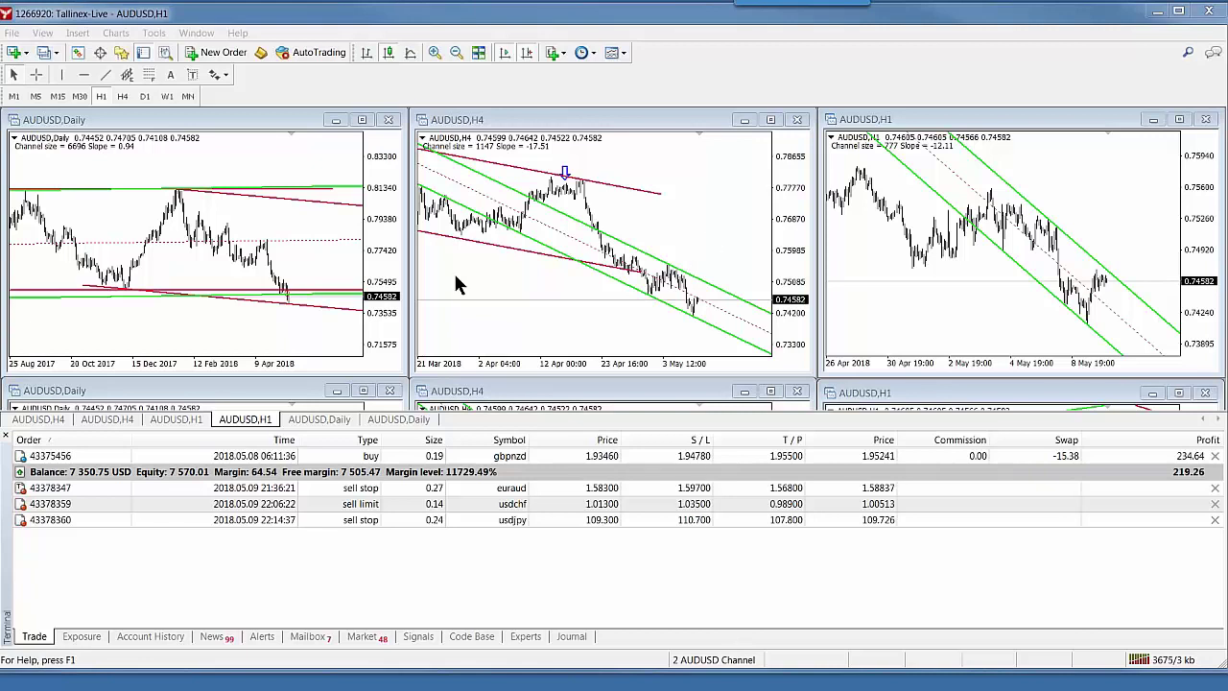
left_click(364, 120)
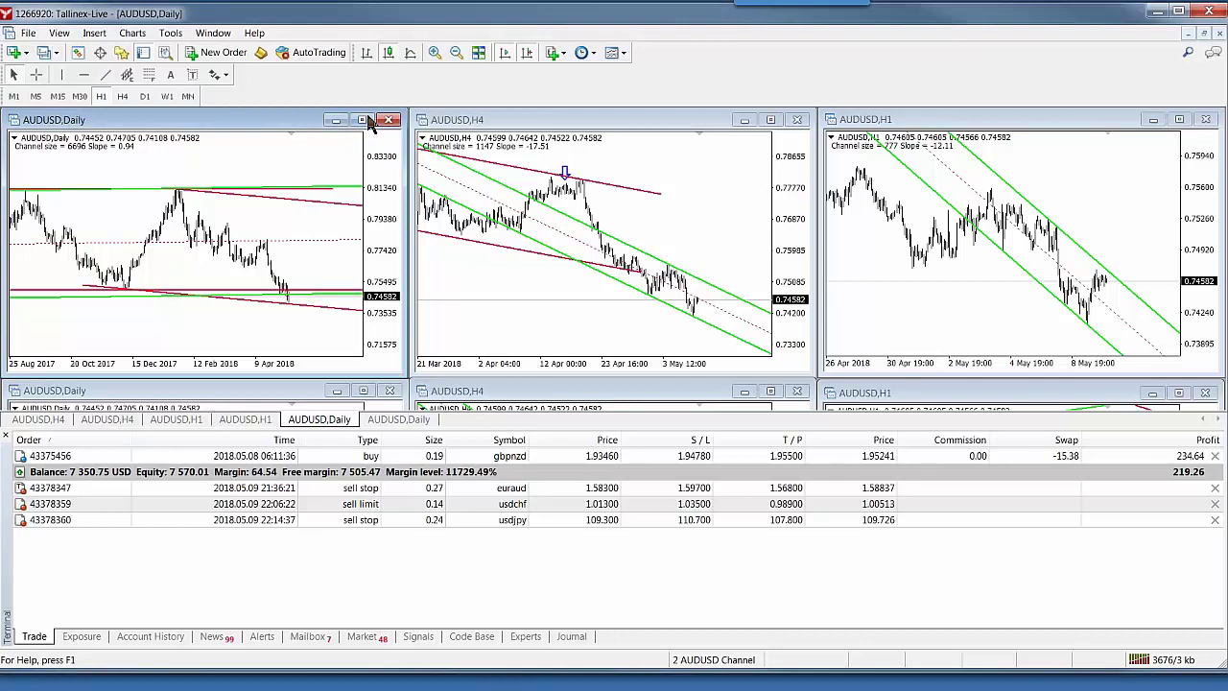
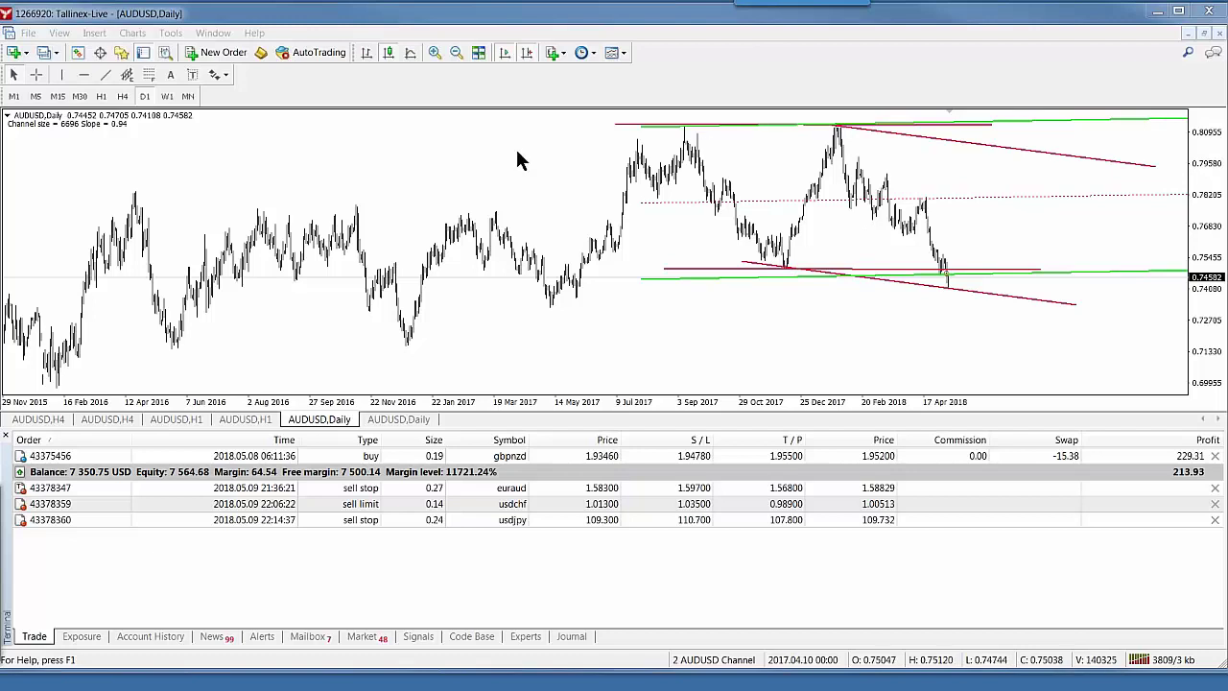
left_click(565, 52)
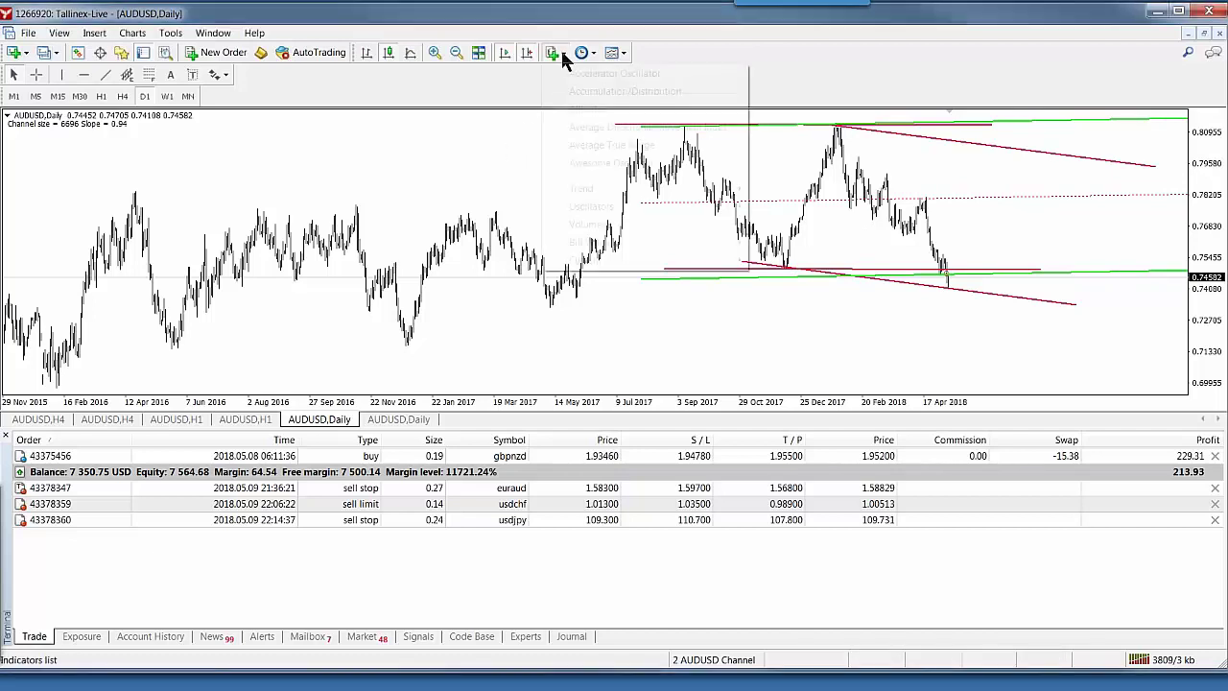
mouse_move(591, 263)
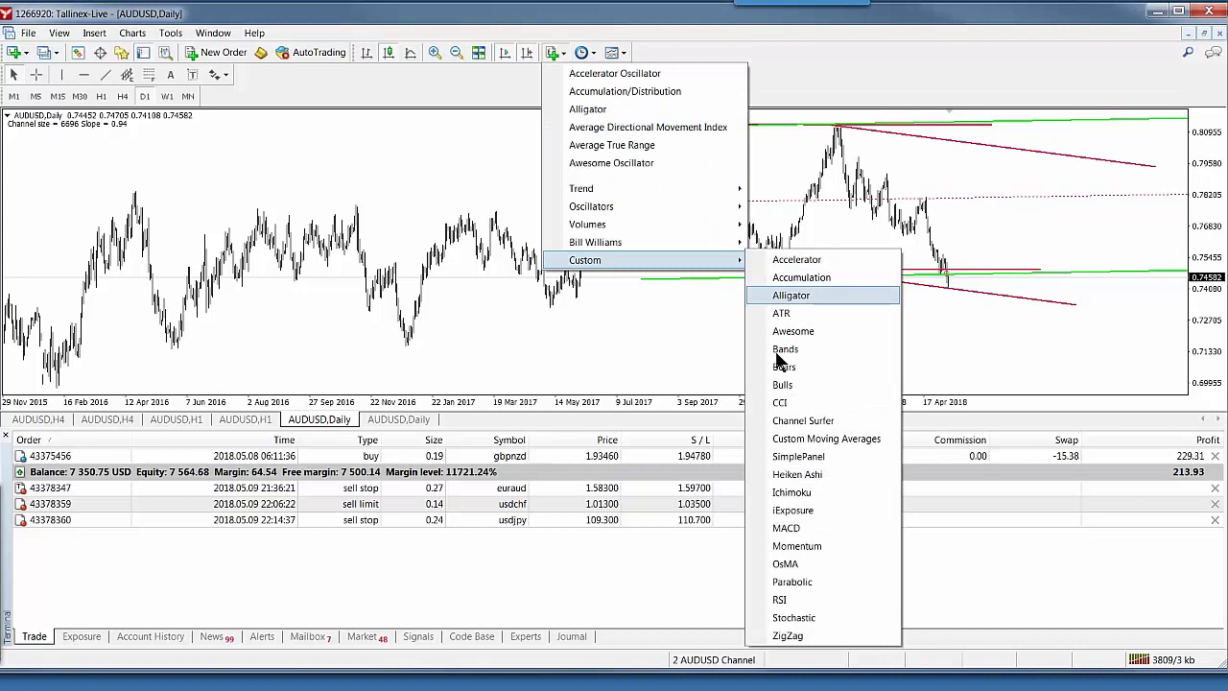
left_click(790, 639)
left_click(812, 487)
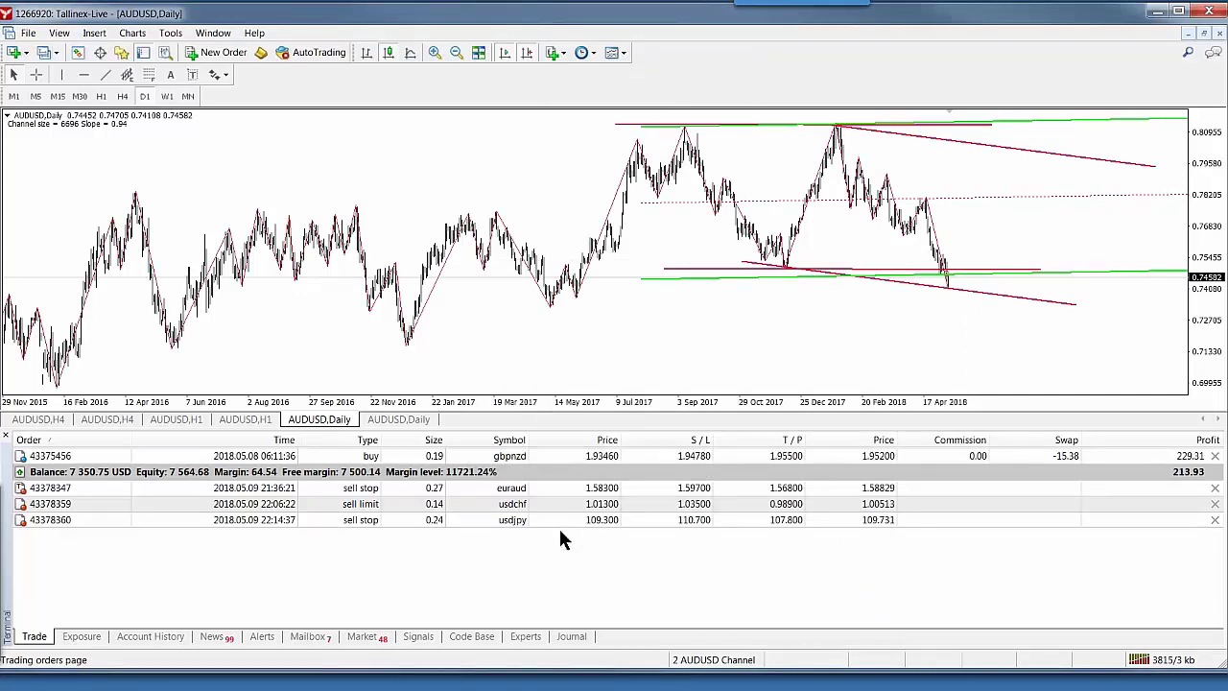
Open the ZigZag indicator's input settings for the AUDUSD daily chart and set Deviation to 12
right_click(833, 157)
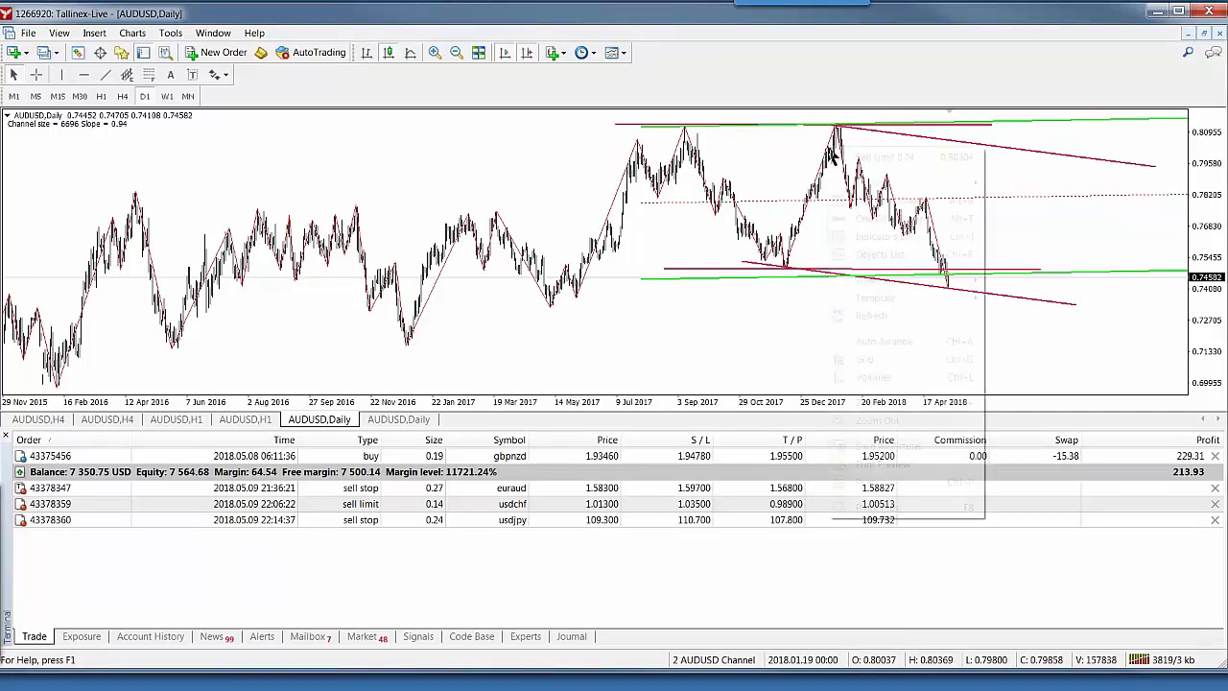
left_click(869, 238)
double_click(672, 197)
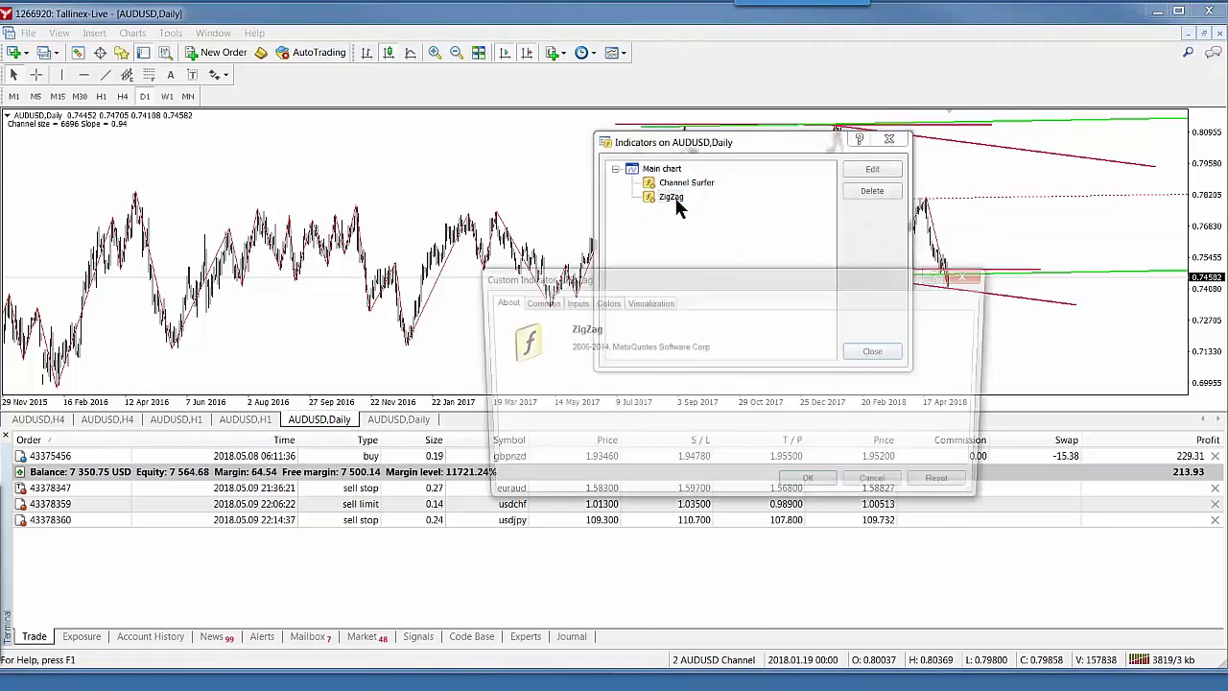
left_click(535, 302)
left_click(572, 303)
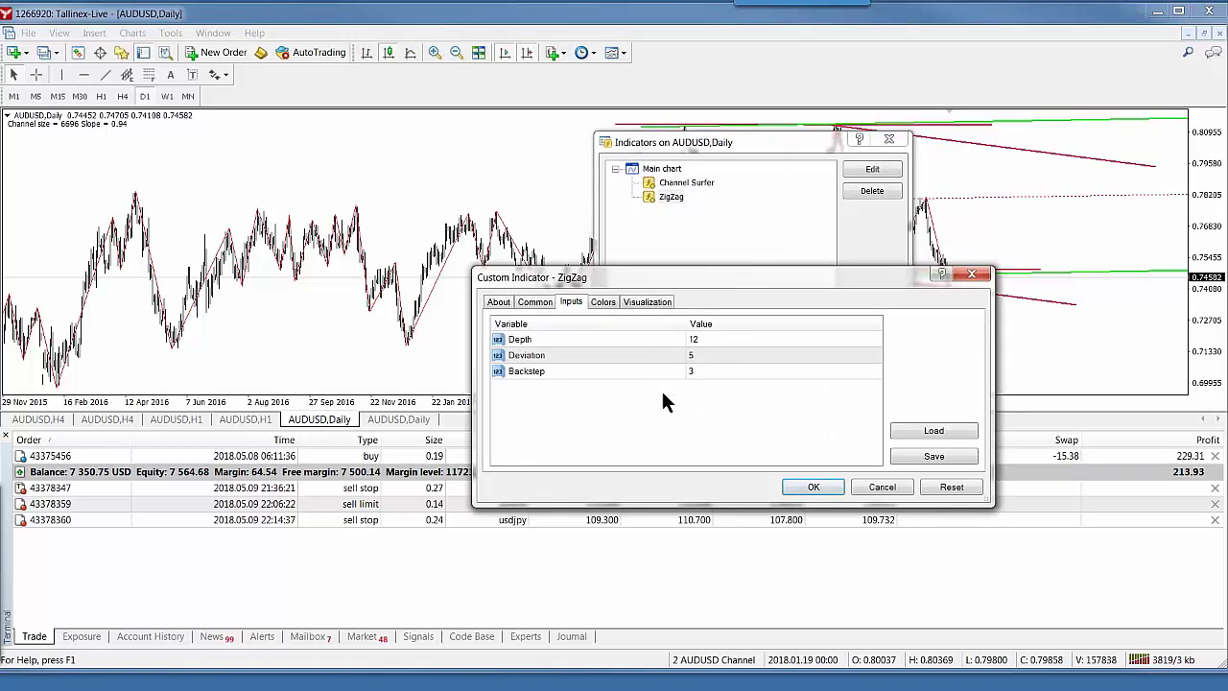
left_click_drag(751, 281, 461, 317)
left_click_drag(394, 257, 361, 177)
left_click(304, 251)
left_click(312, 251)
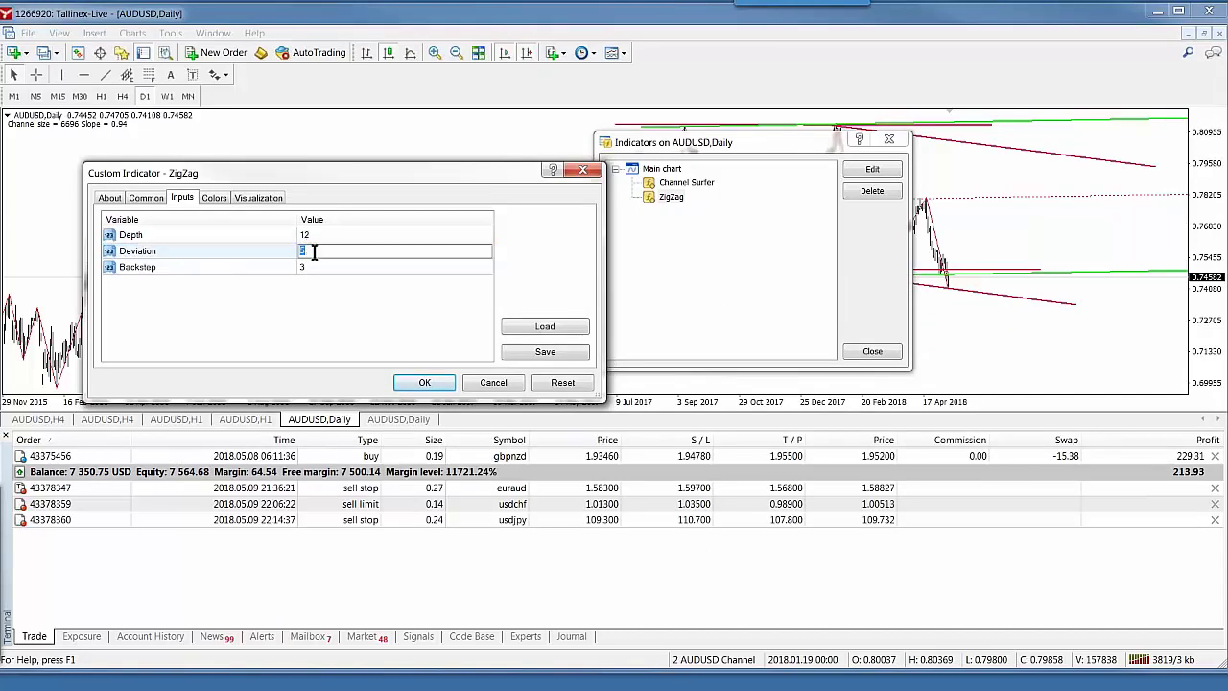
type("12")
Set the ZigZag's Backstep to 9 and Depth to 18, and apply the settings to the chart
left_click(304, 267)
left_click(309, 267)
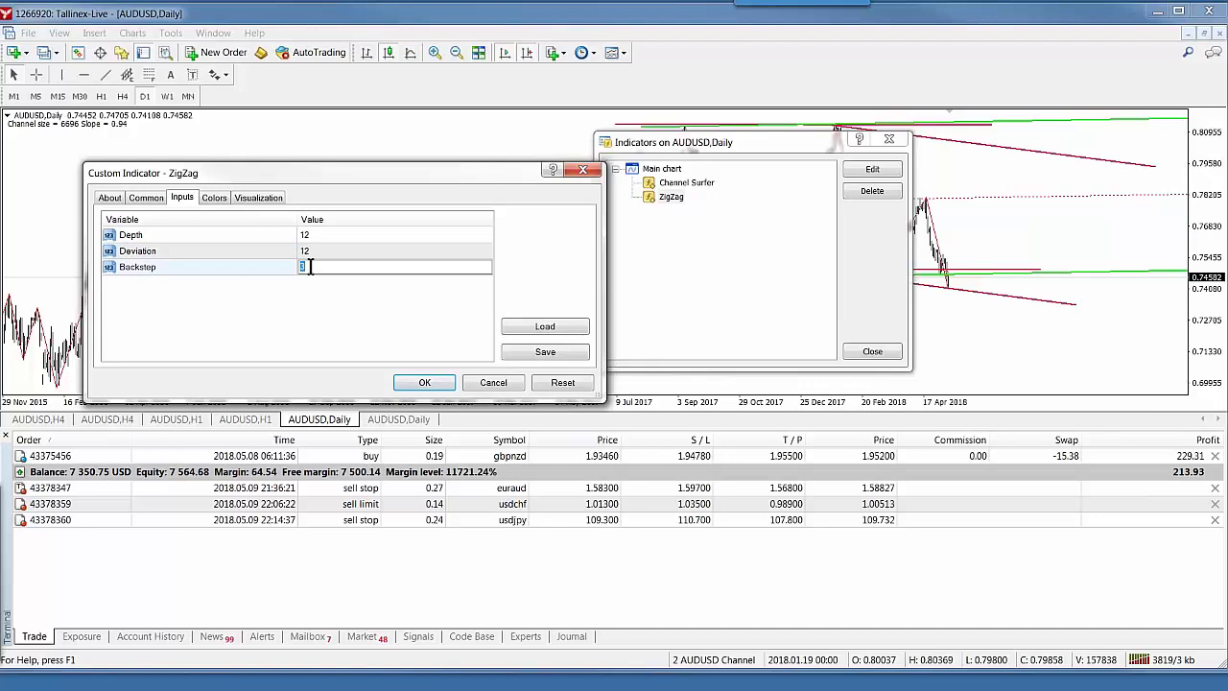
type("9")
left_click(322, 239)
left_click(307, 236)
type("18")
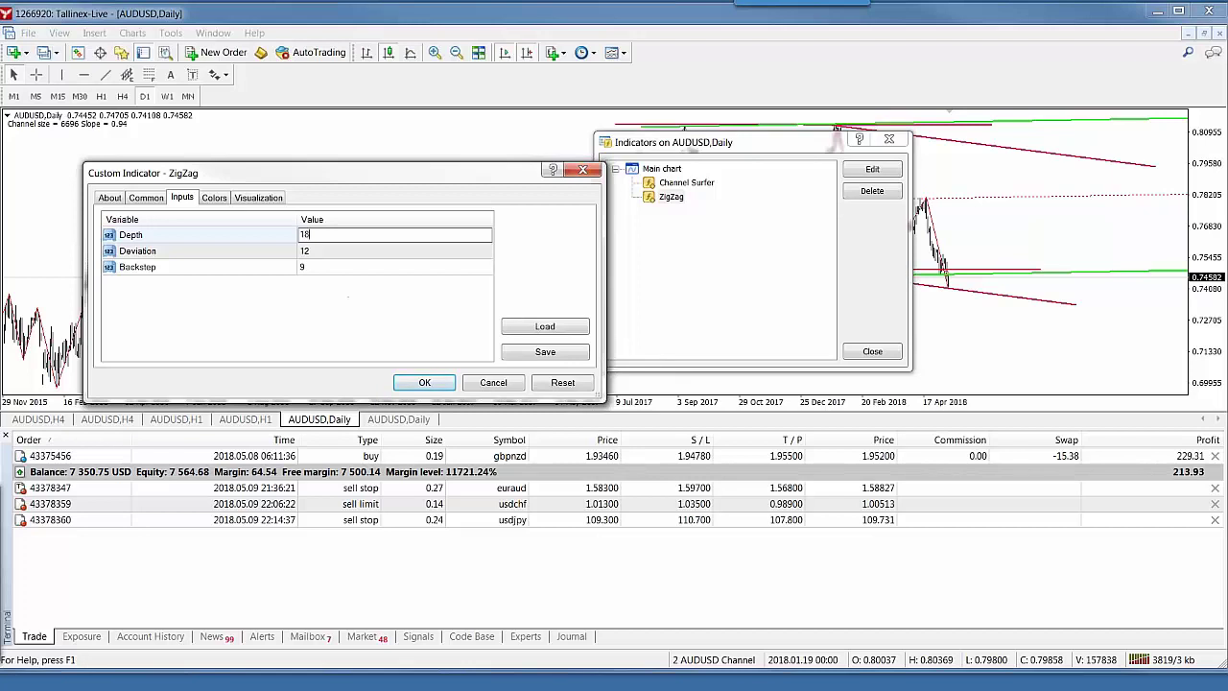
left_click(425, 383)
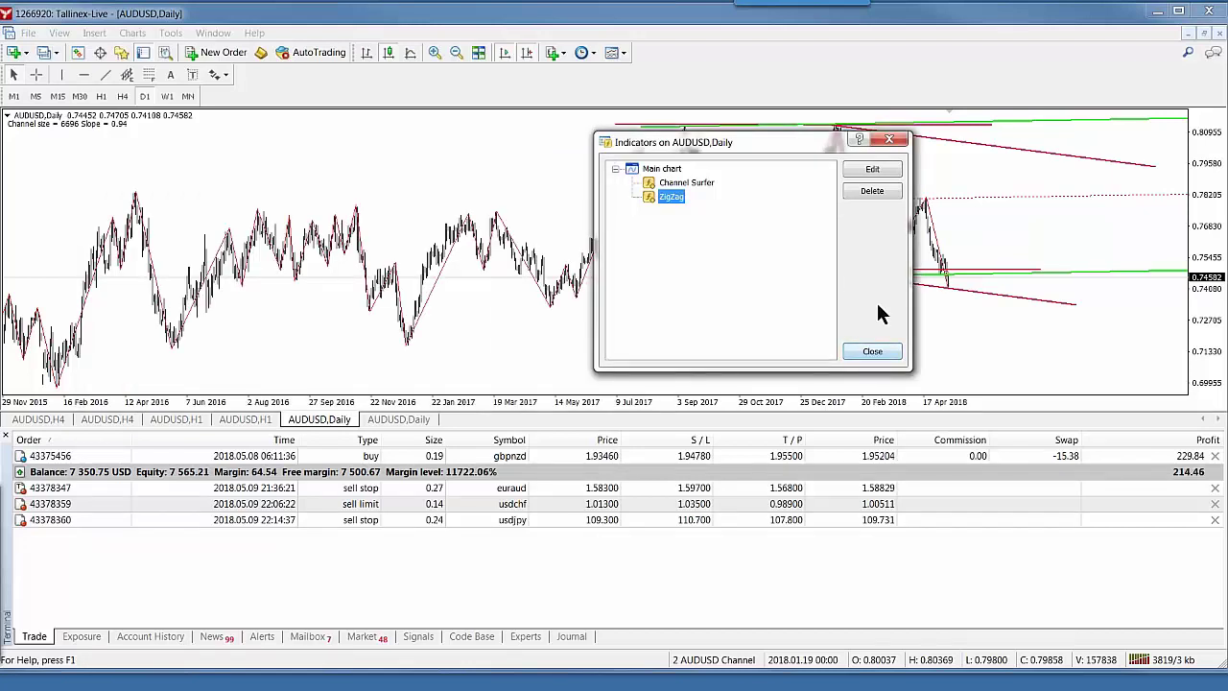
left_click(872, 351)
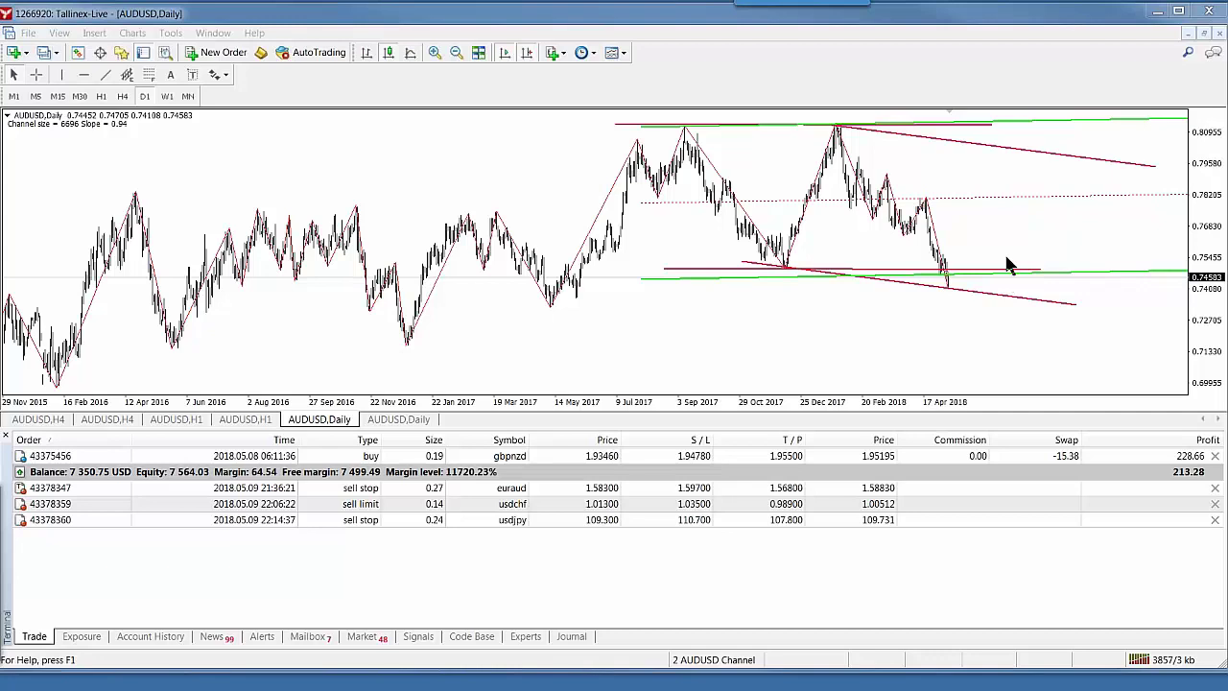
Restore the AUDUSD daily chart to its tiled size and load the 2 AUDJPY Channel profile
left_click(1211, 42)
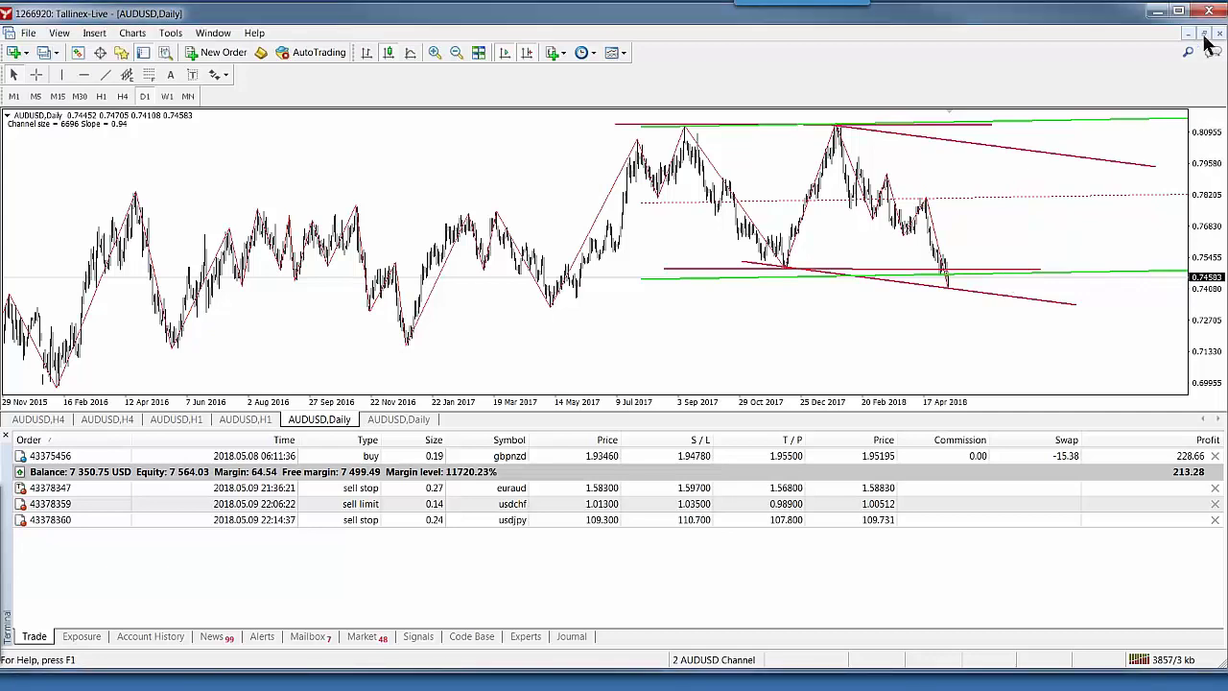
left_click(1205, 36)
left_click(46, 55)
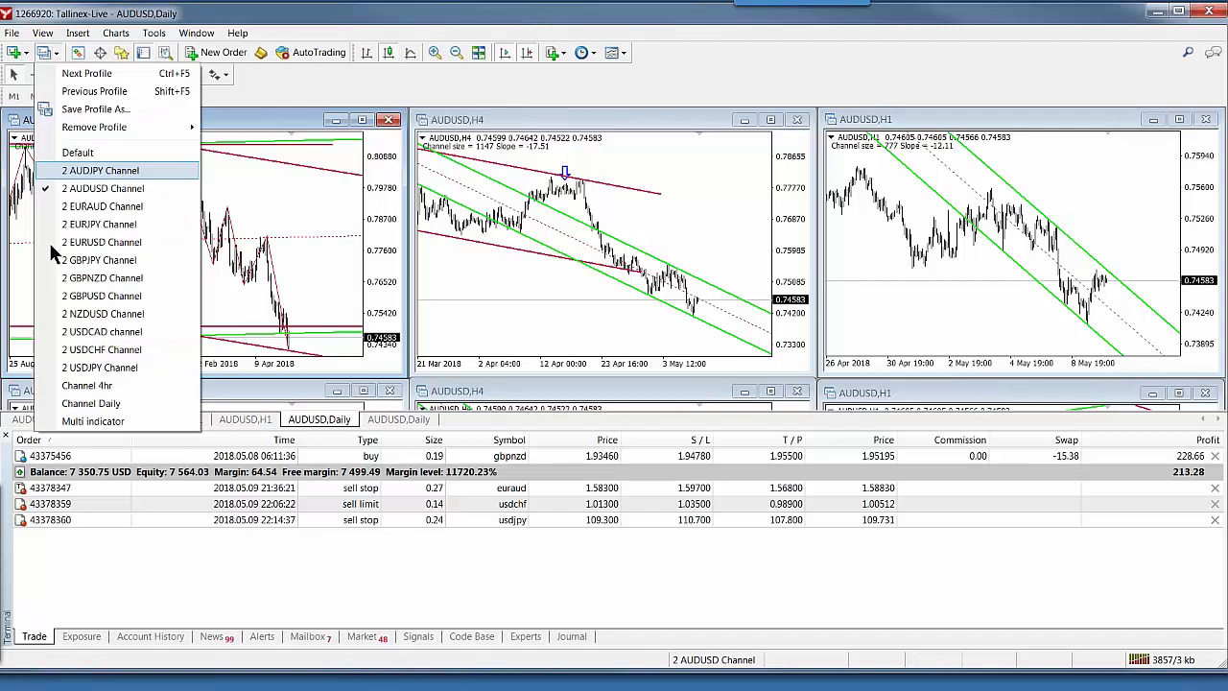
left_click(75, 173)
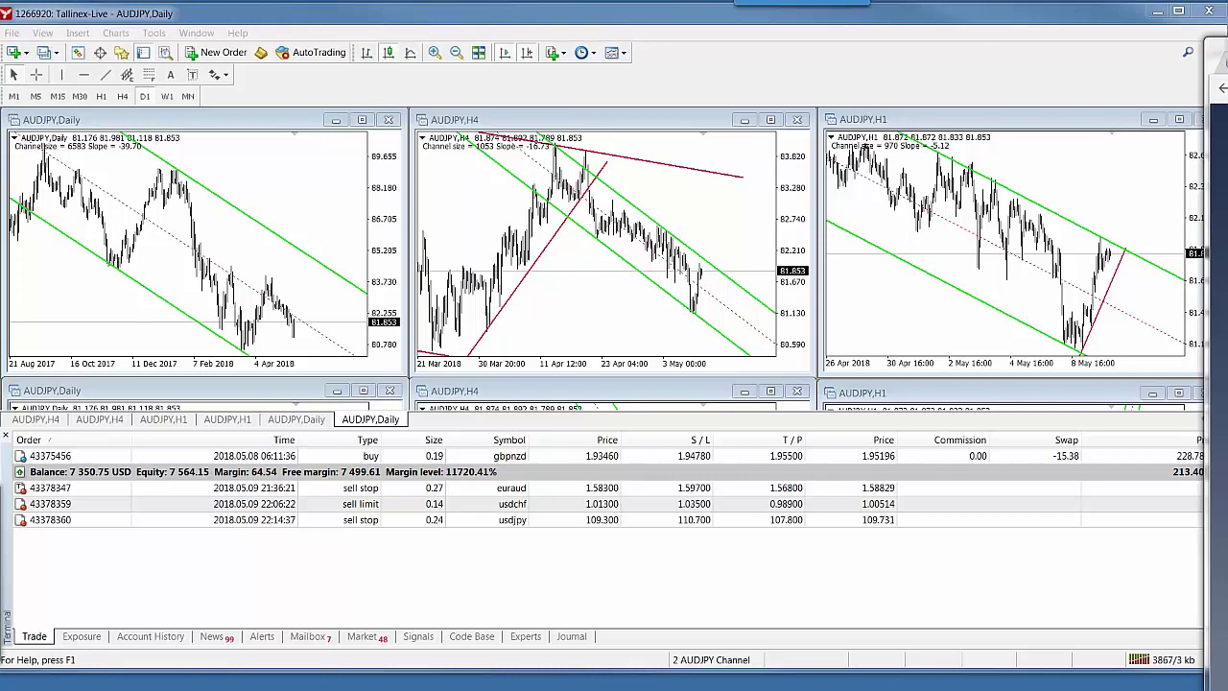
Switch to the Expert4x forum in Chrome and open the "Channel trading Courses and videos" topic under Channel trading training
key("alt+Tab")
double_click(595, 19)
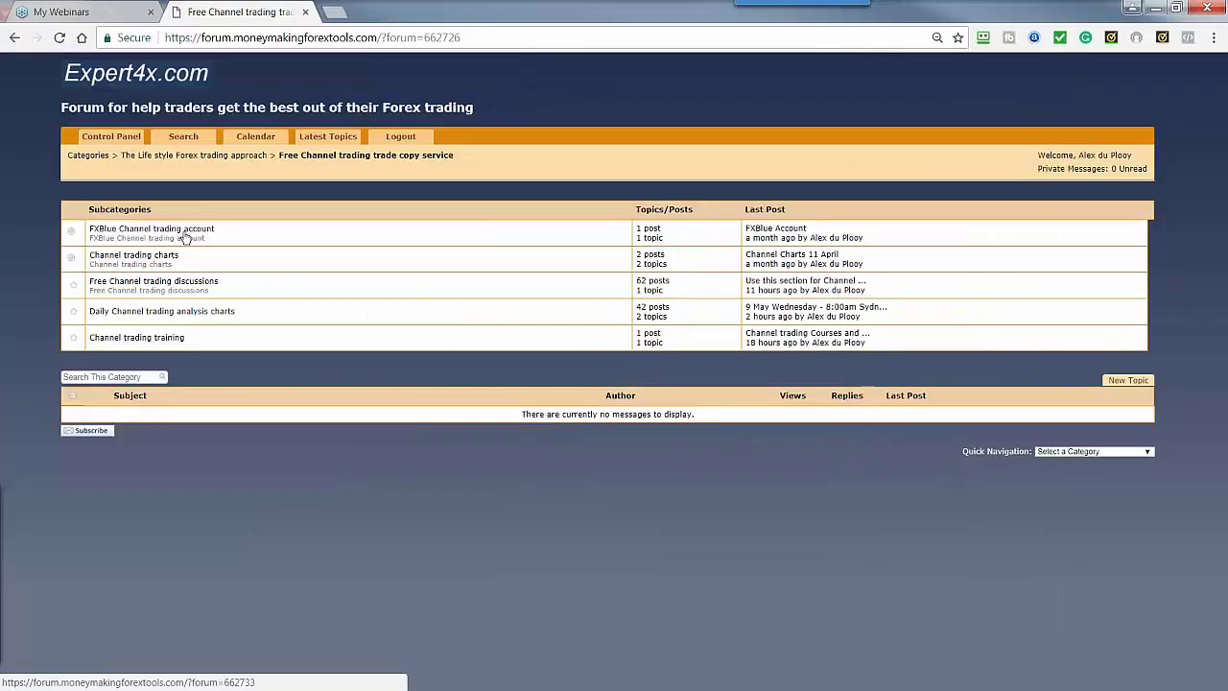
left_click(173, 344)
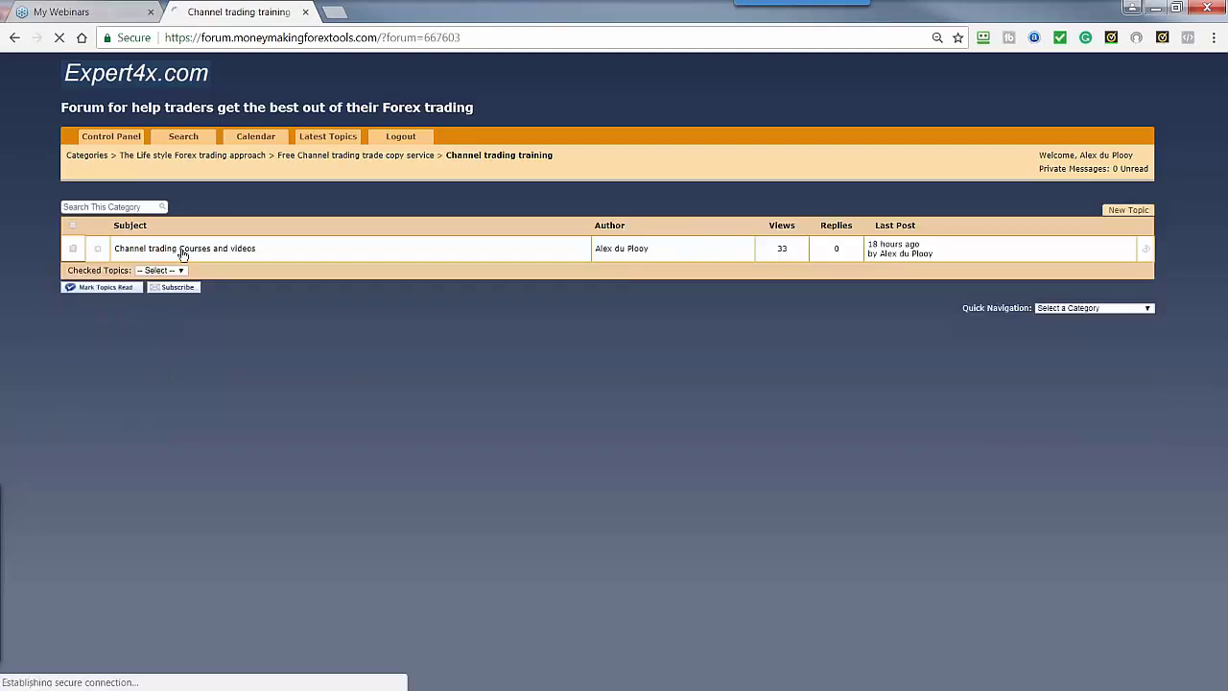
left_click(179, 251)
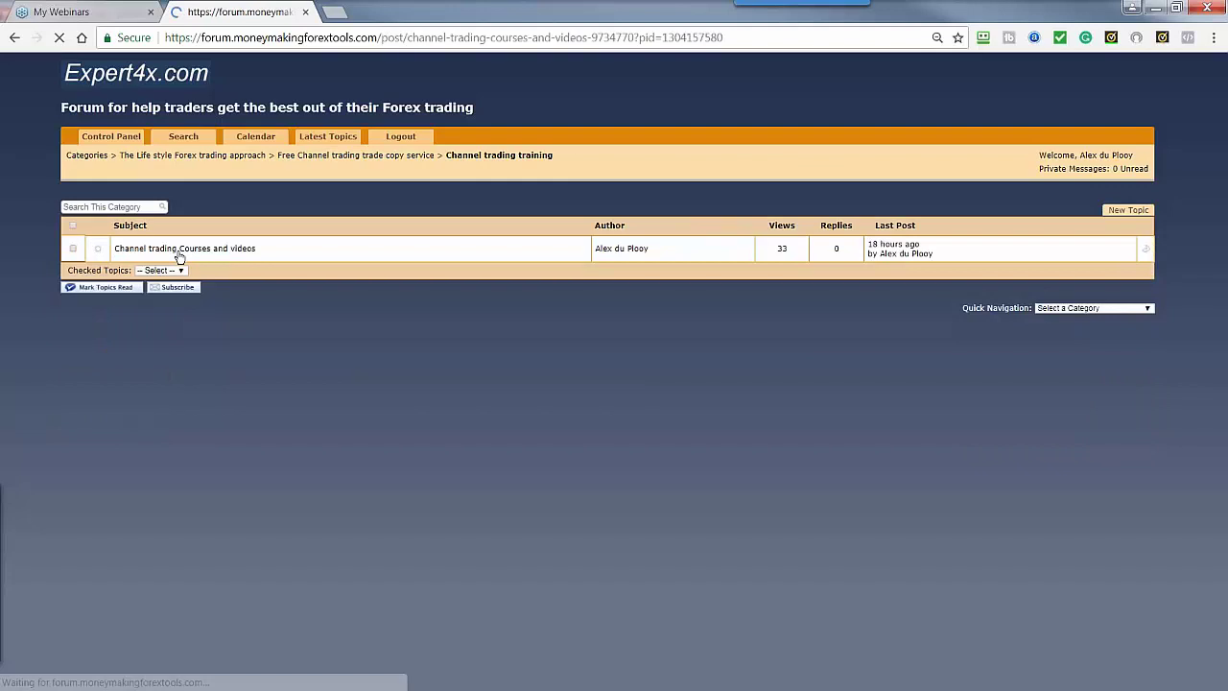